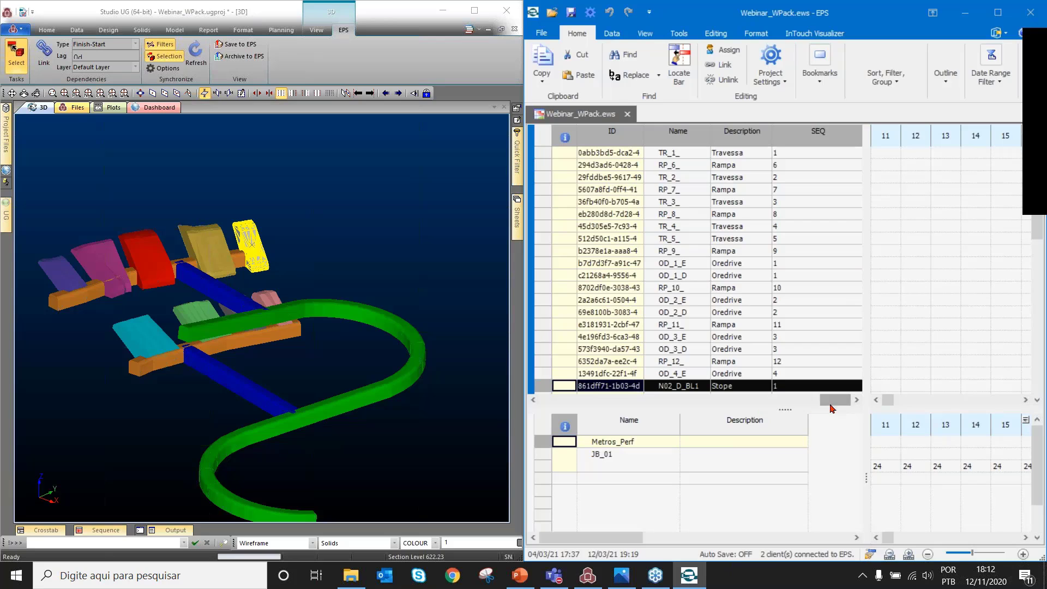
Select the first ramp segment and the upper-level stopes in the 3D model and examine their matching tasks in the schedule
{"action": "left_click_drag", "start_coordinate": [834, 401], "coordinate": [527, 407]}
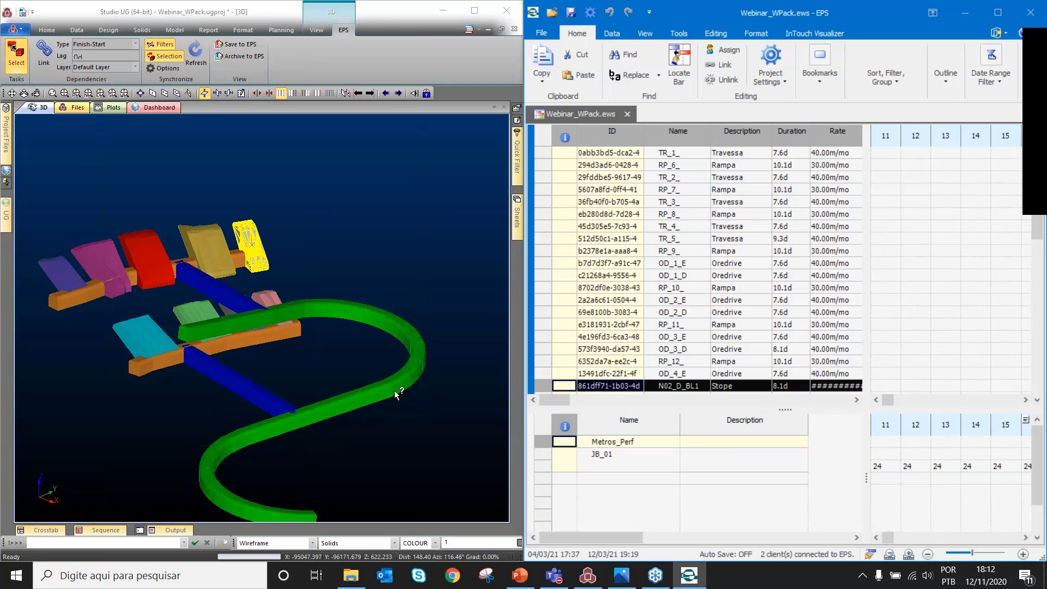
{"action": "left_click", "coordinate": [204, 333]}
{"action": "left_click", "coordinate": [205, 333]}
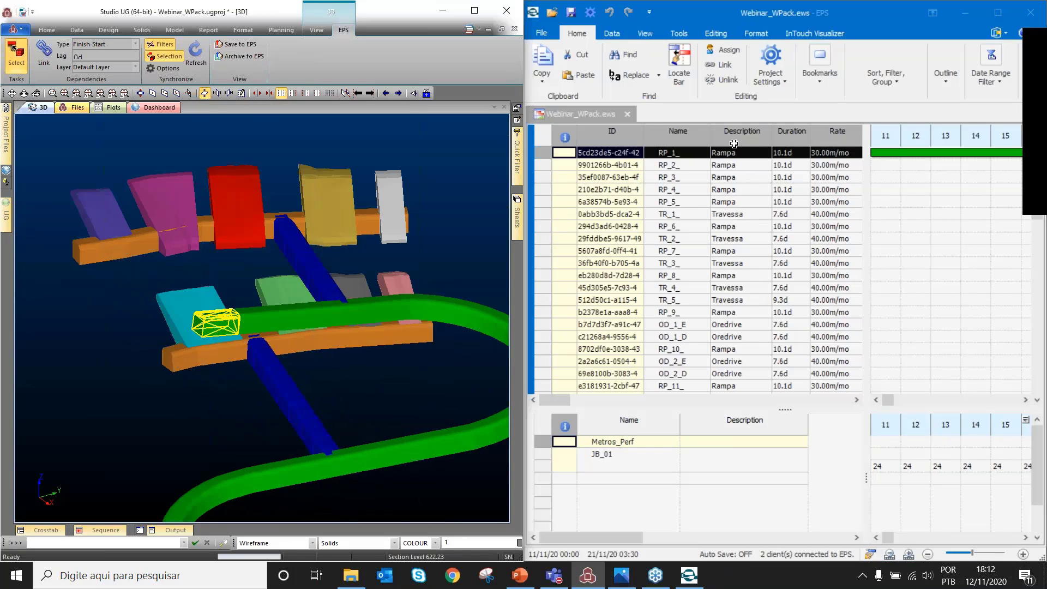
{"action": "left_click", "coordinate": [265, 316]}
{"action": "left_click", "coordinate": [311, 314]}
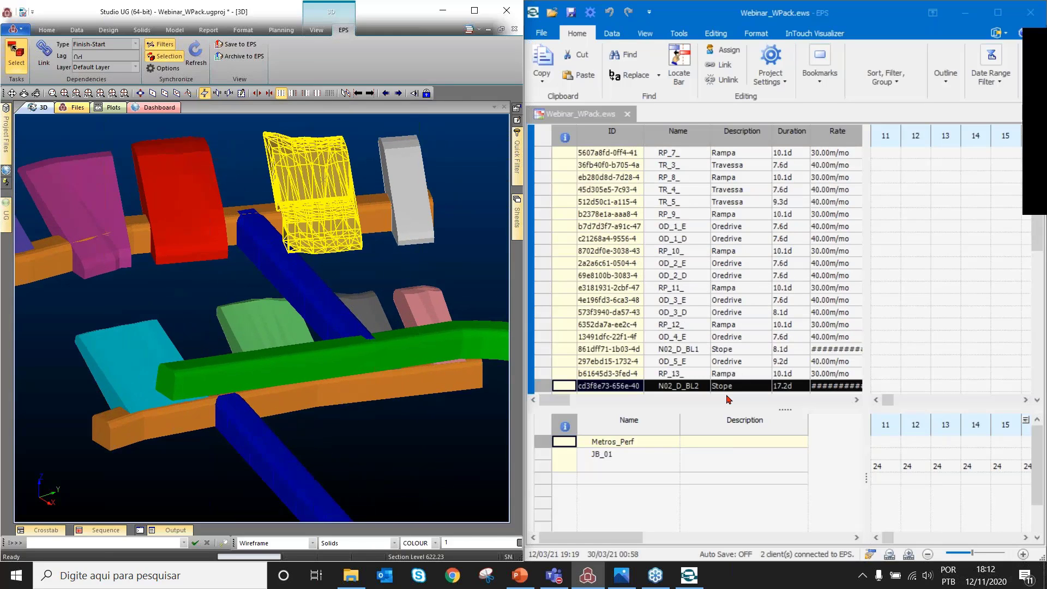
{"action": "scroll", "coordinate": [742, 385], "scroll_direction": "down", "scroll_amount": 1}
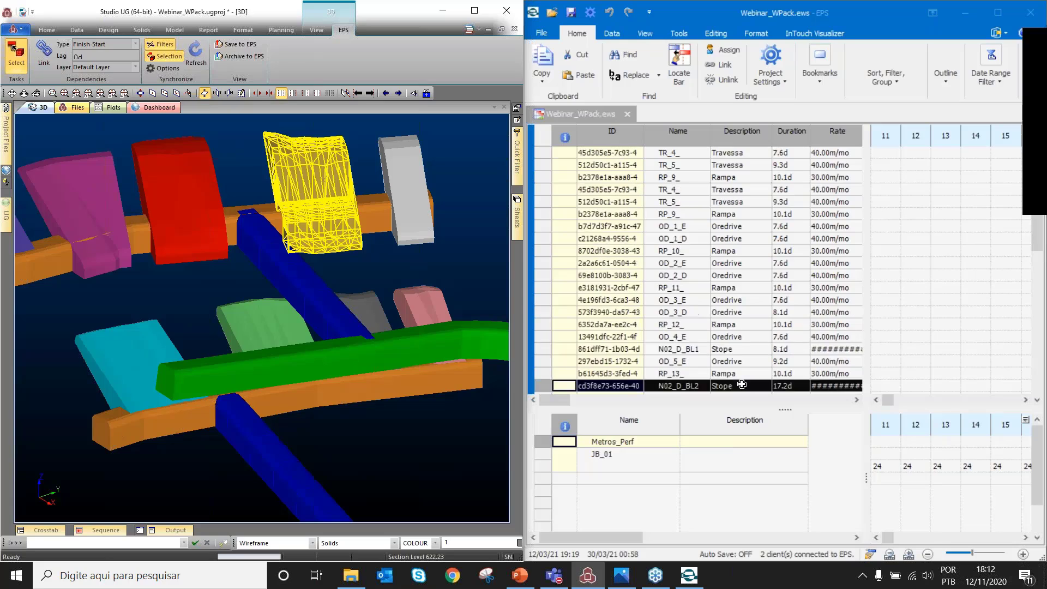
{"action": "scroll", "coordinate": [742, 385], "scroll_direction": "up", "scroll_amount": 4}
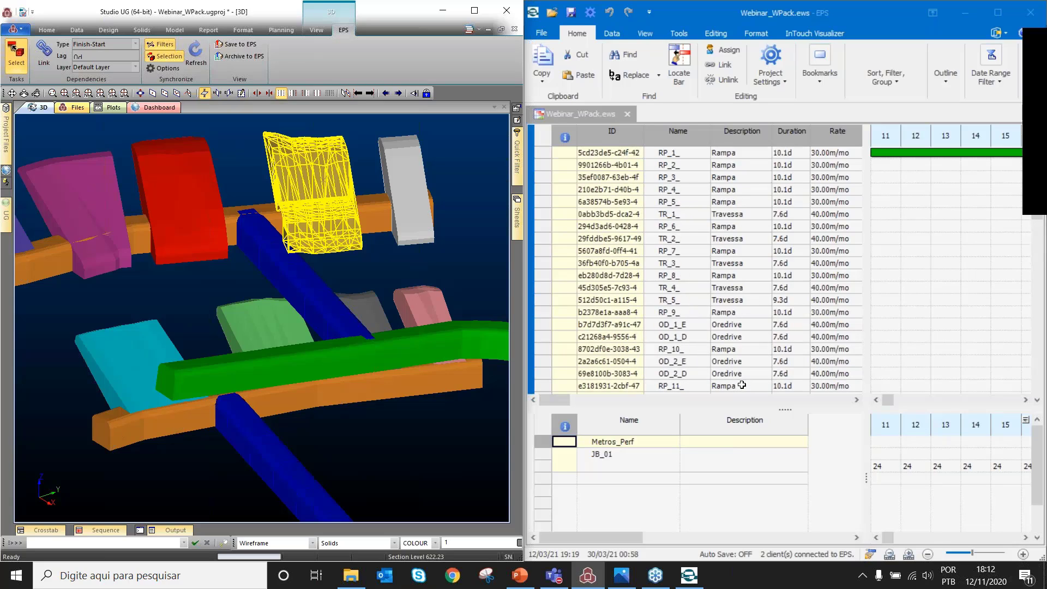
{"action": "left_click", "coordinate": [727, 314]}
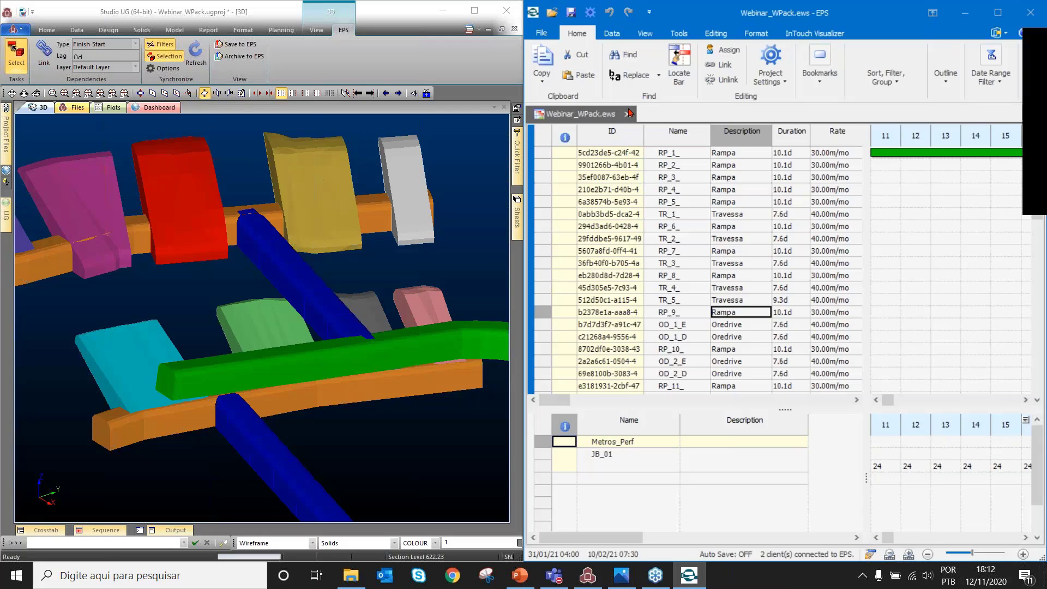
Create a new work package named Ramp_Cycle and save it with the existing work packages
{"action": "left_click", "coordinate": [686, 36]}
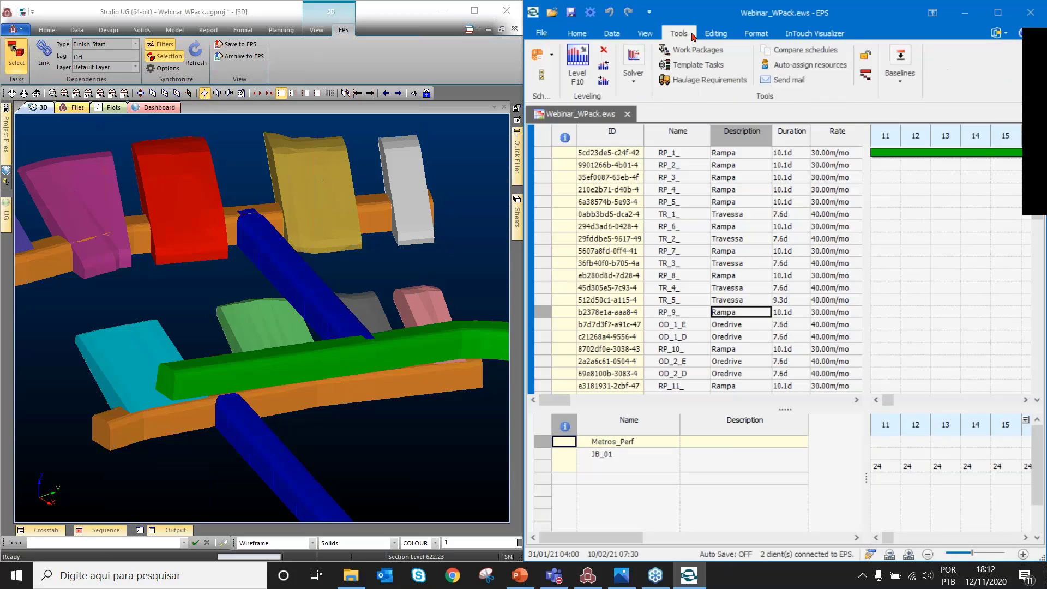
{"action": "left_click", "coordinate": [715, 53]}
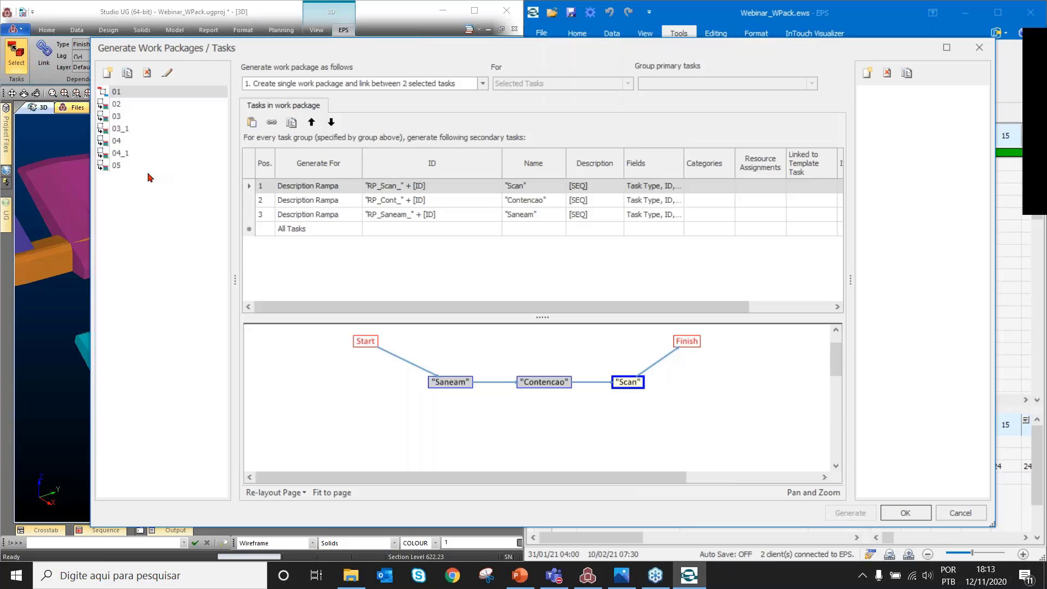
{"action": "left_click", "coordinate": [118, 166]}
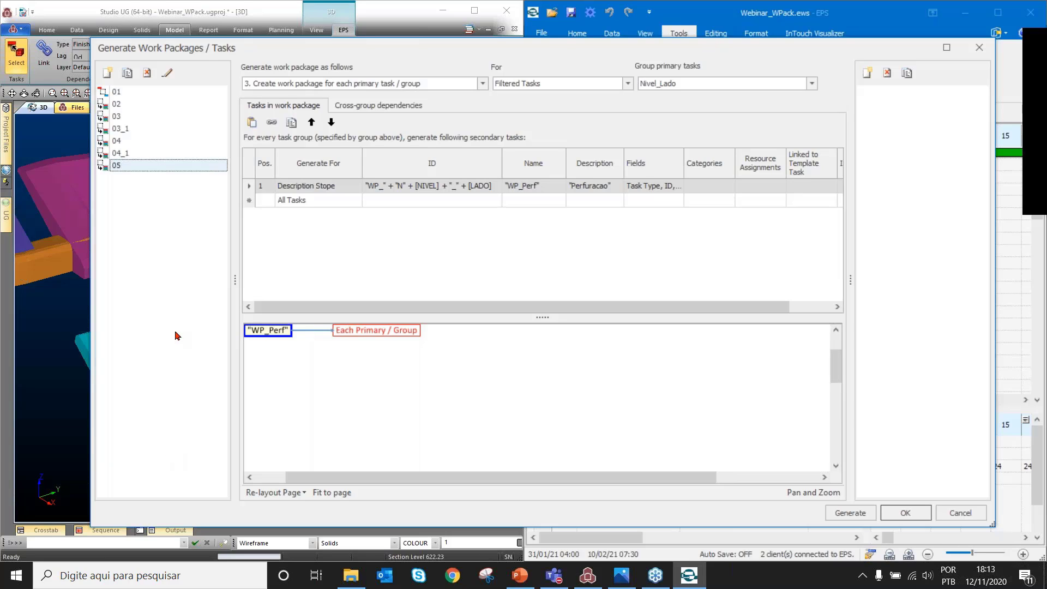
{"action": "left_click", "coordinate": [108, 73]}
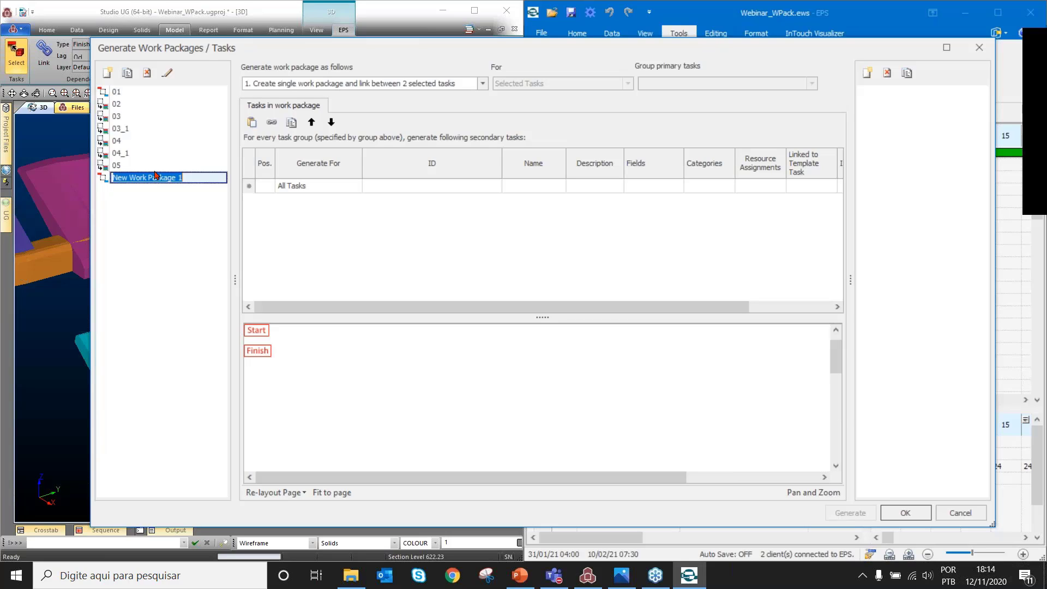
{"action": "type", "text": "Ramp"}
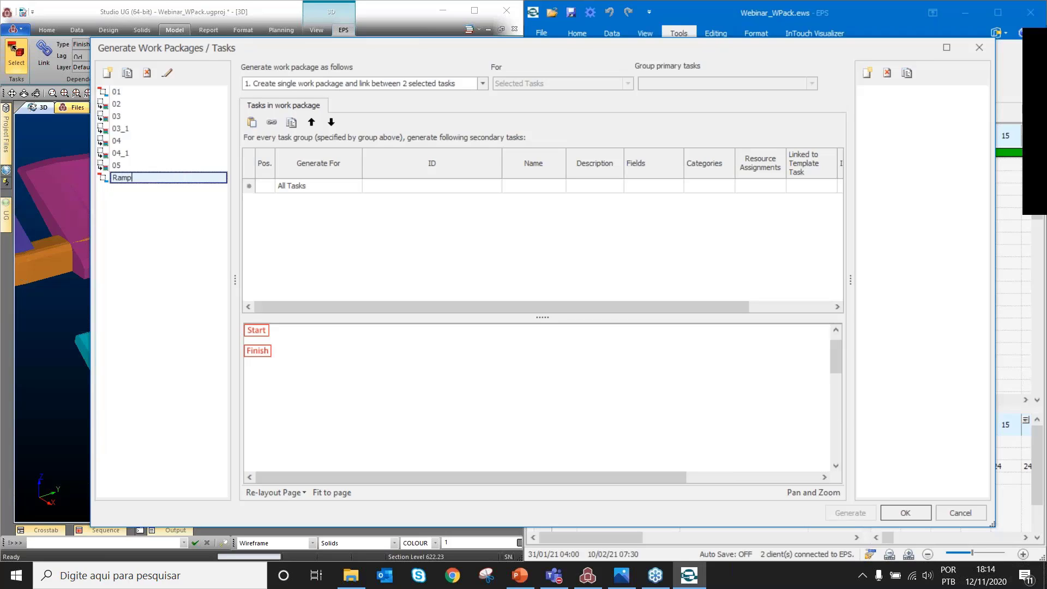
{"action": "type", "text": "_Cycle"}
{"action": "key", "text": "Return"}
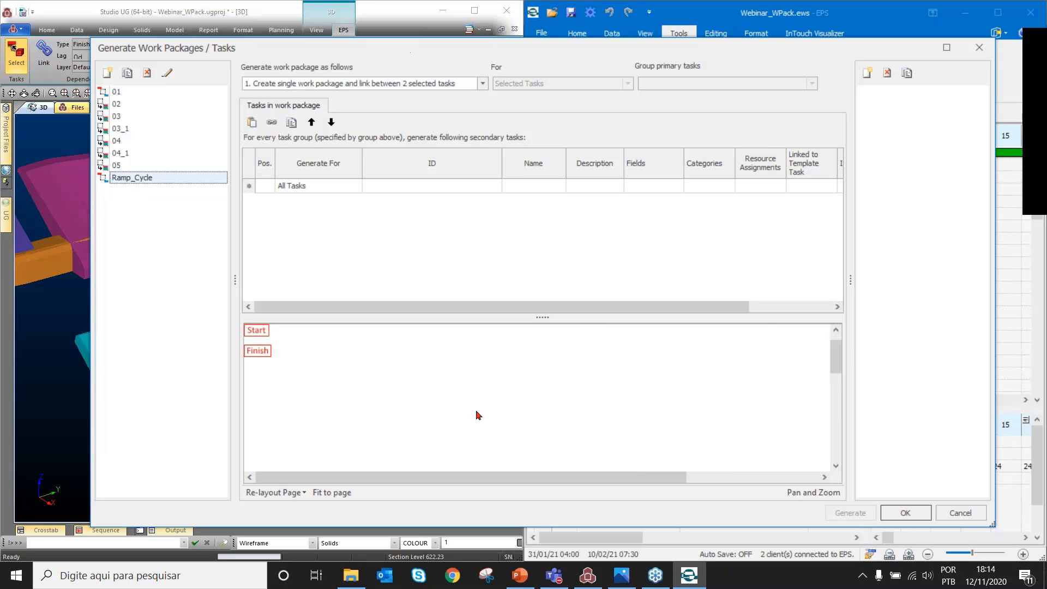
{"action": "left_click", "coordinate": [900, 514]}
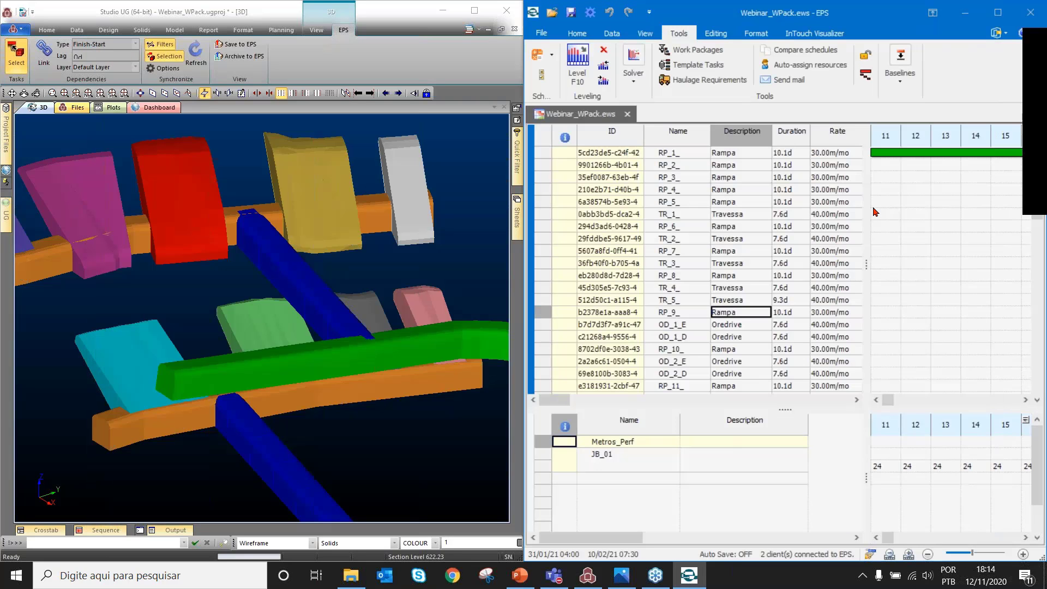
Select the first ramp segments in the 3D model and check their tasks and the RP_1_ bar on a compressed timeline
{"action": "left_click_drag", "start_coordinate": [834, 207], "coordinate": [767, 210]}
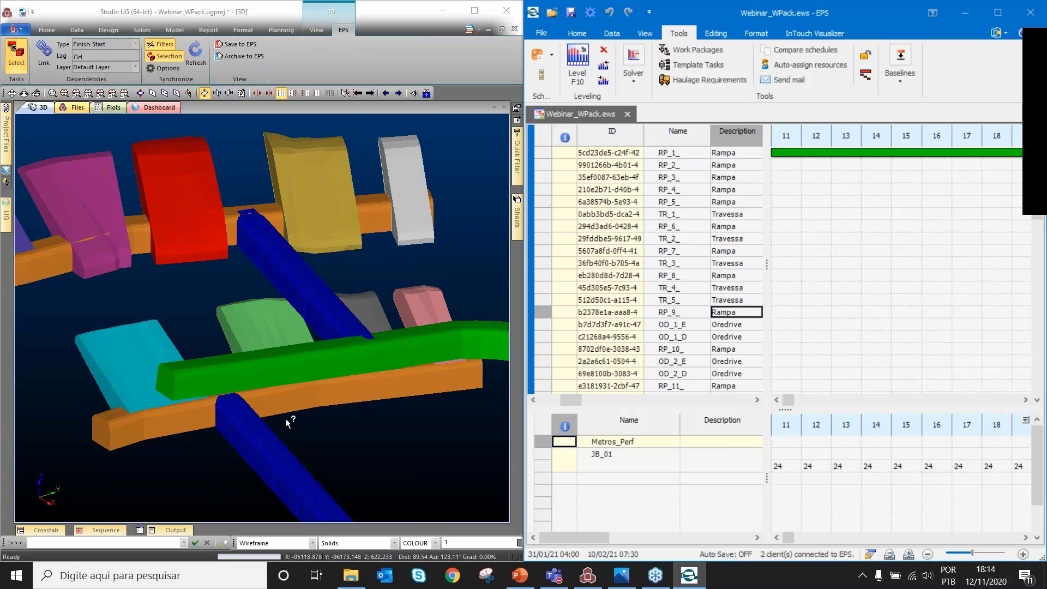
{"action": "left_click", "coordinate": [183, 376]}
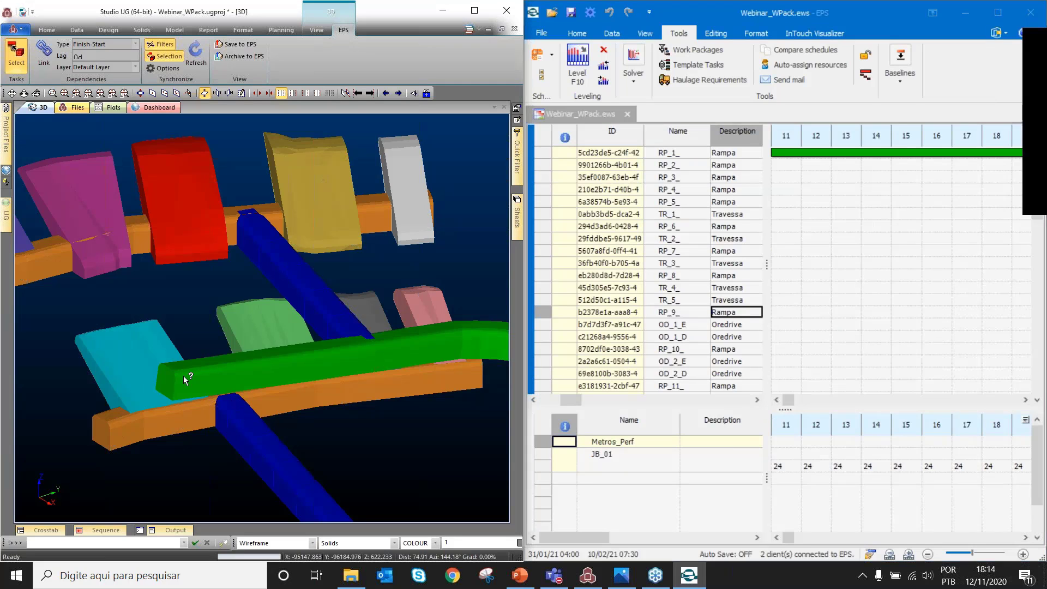
{"action": "left_click", "coordinate": [241, 372]}
{"action": "left_click", "coordinate": [294, 364]}
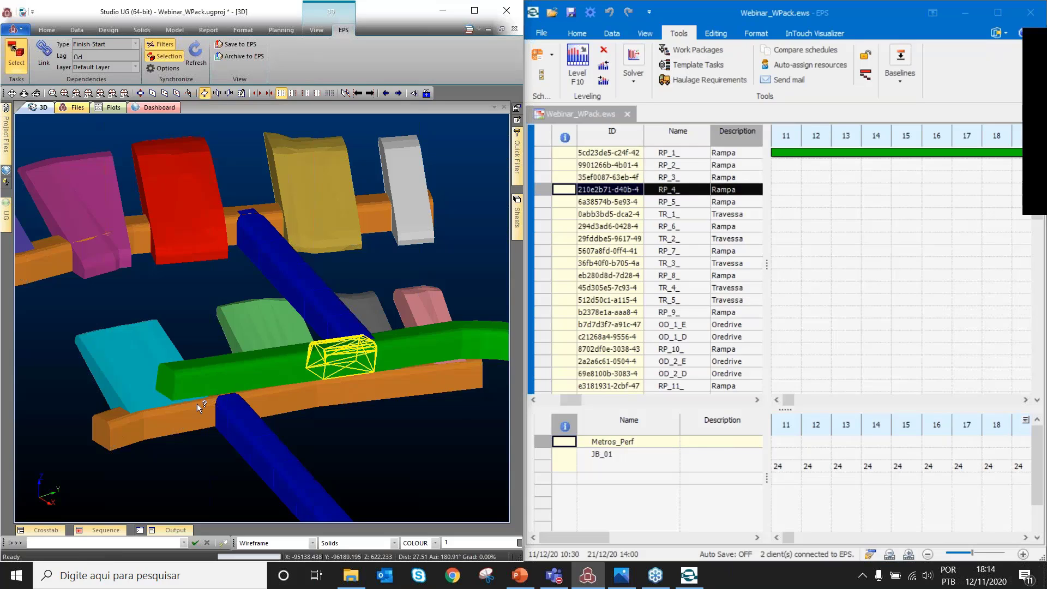
{"action": "left_click", "coordinate": [831, 421]}
{"action": "left_click_drag", "start_coordinate": [831, 421], "coordinate": [807, 423]}
{"action": "mouse_move", "coordinate": [863, 156]}
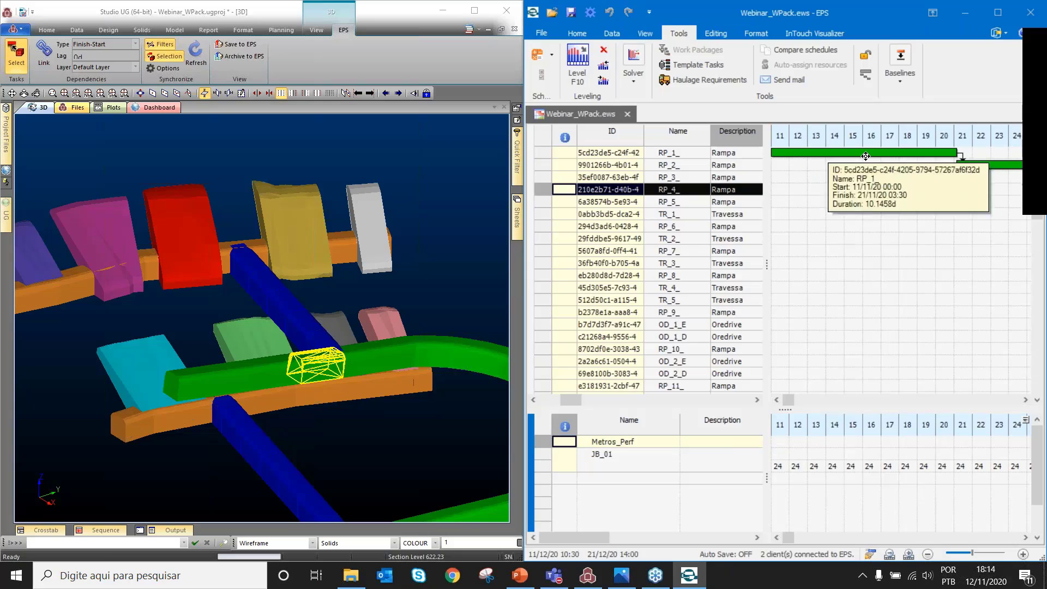
Review the SEQ, Duration and Rate columns of the ramp tasks and locate RP_3_ and RP_1_ in the 3D model
{"action": "left_click", "coordinate": [757, 400]}
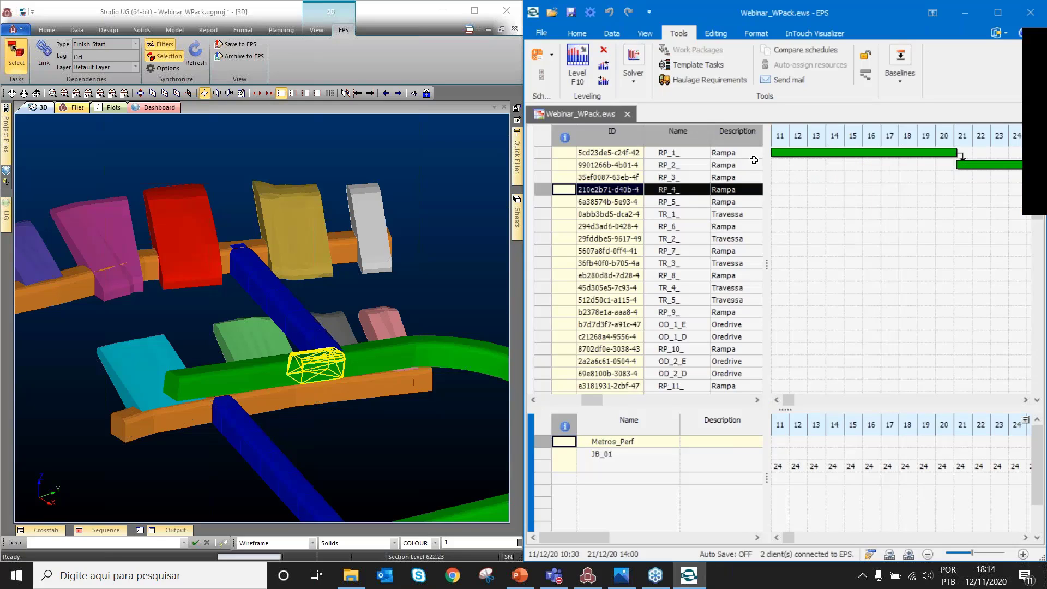
{"action": "left_click", "coordinate": [757, 400]}
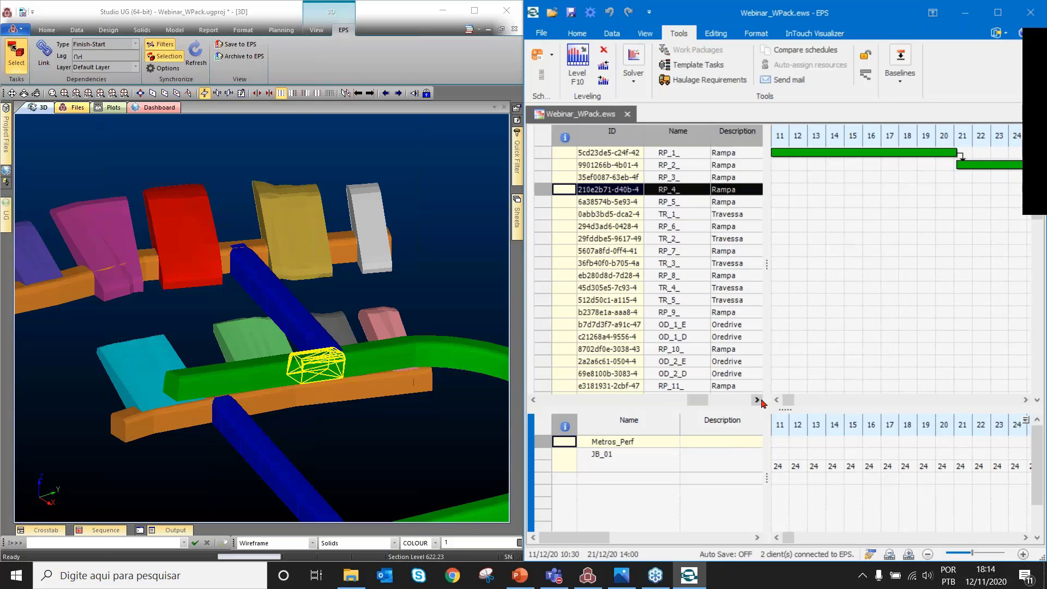
{"action": "left_click_drag", "start_coordinate": [769, 355], "coordinate": [797, 354]}
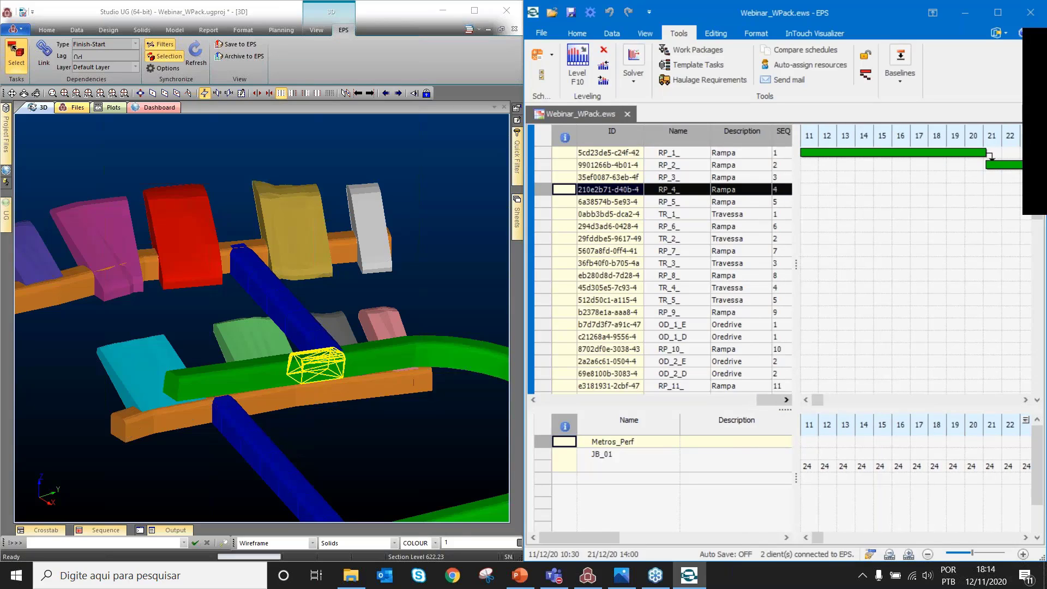
{"action": "left_click_drag", "start_coordinate": [769, 400], "coordinate": [550, 400]}
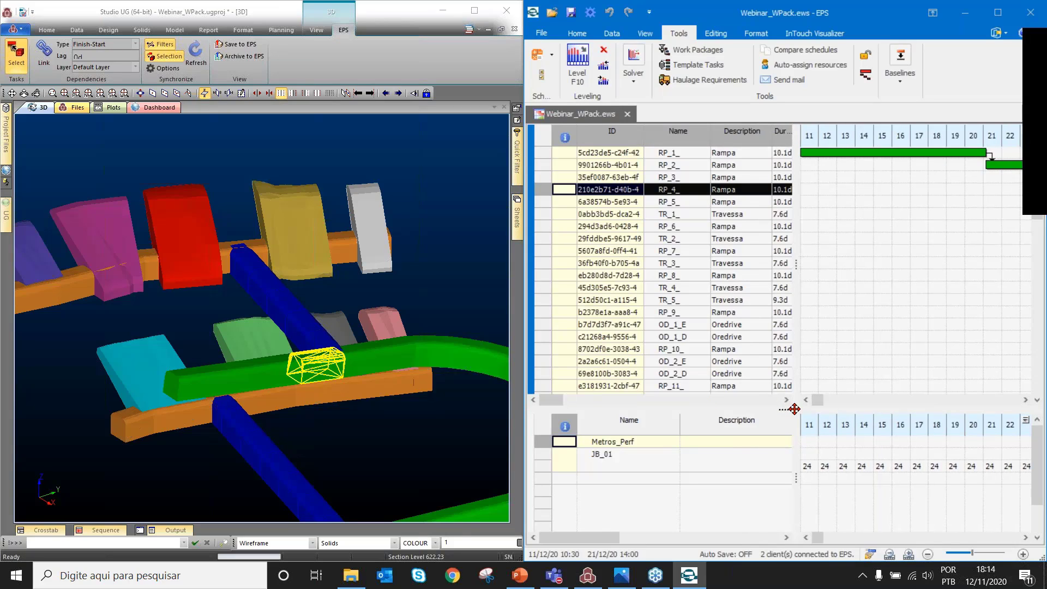
{"action": "left_click_drag", "start_coordinate": [794, 404], "coordinate": [824, 390]}
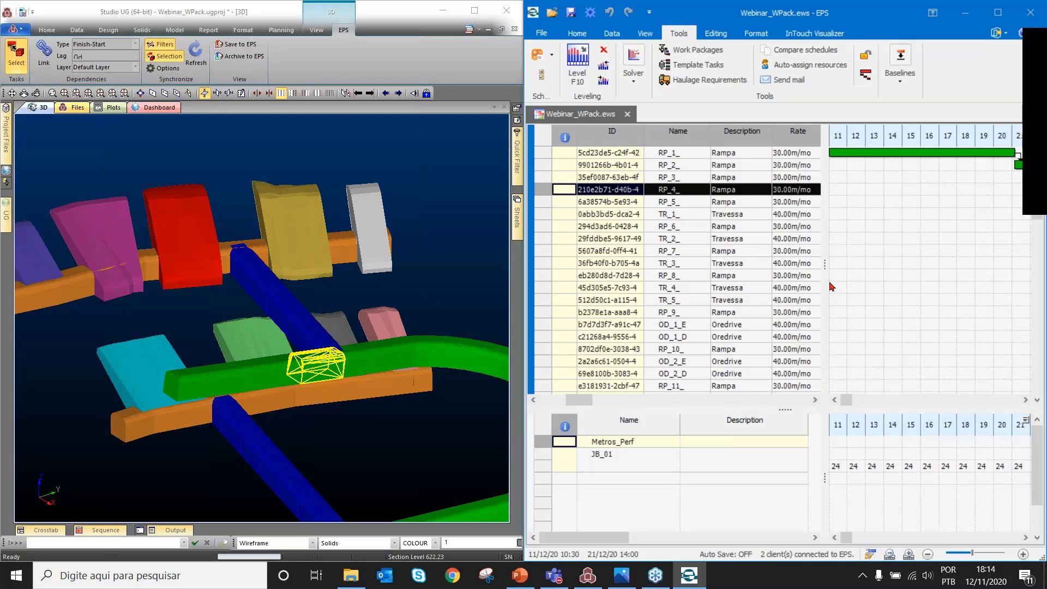
{"action": "left_click_drag", "start_coordinate": [825, 284], "coordinate": [756, 280]}
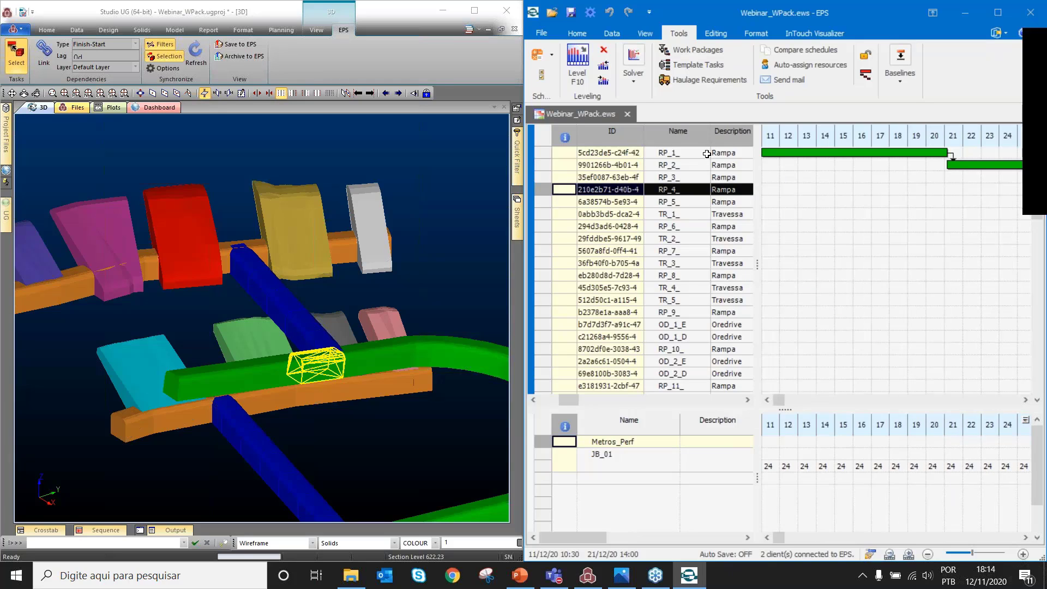
{"action": "left_click", "coordinate": [688, 178]}
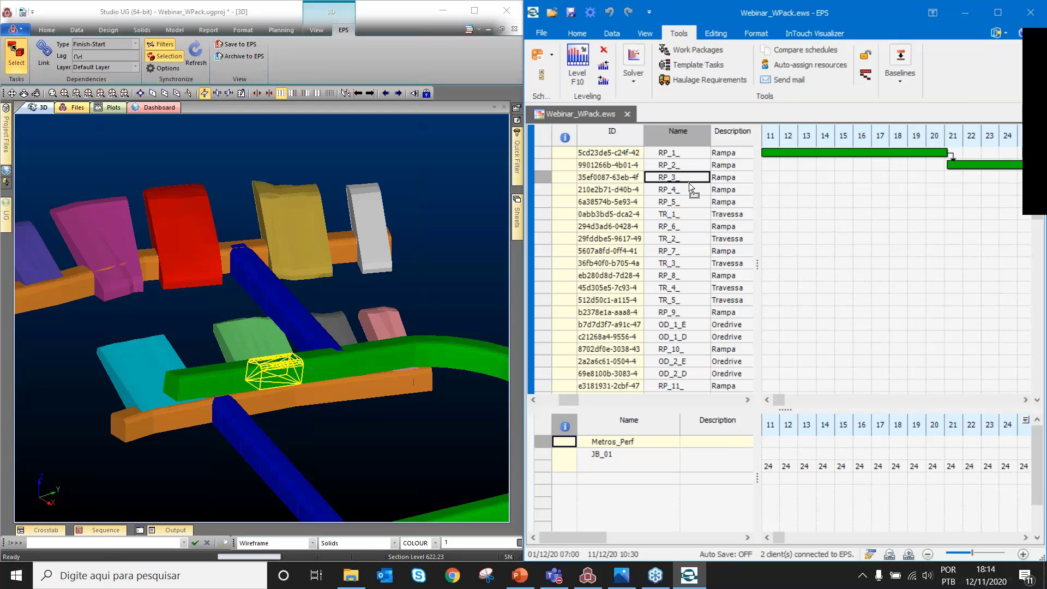
{"action": "left_click_drag", "start_coordinate": [754, 355], "coordinate": [819, 356]}
{"action": "left_click", "coordinate": [792, 154]}
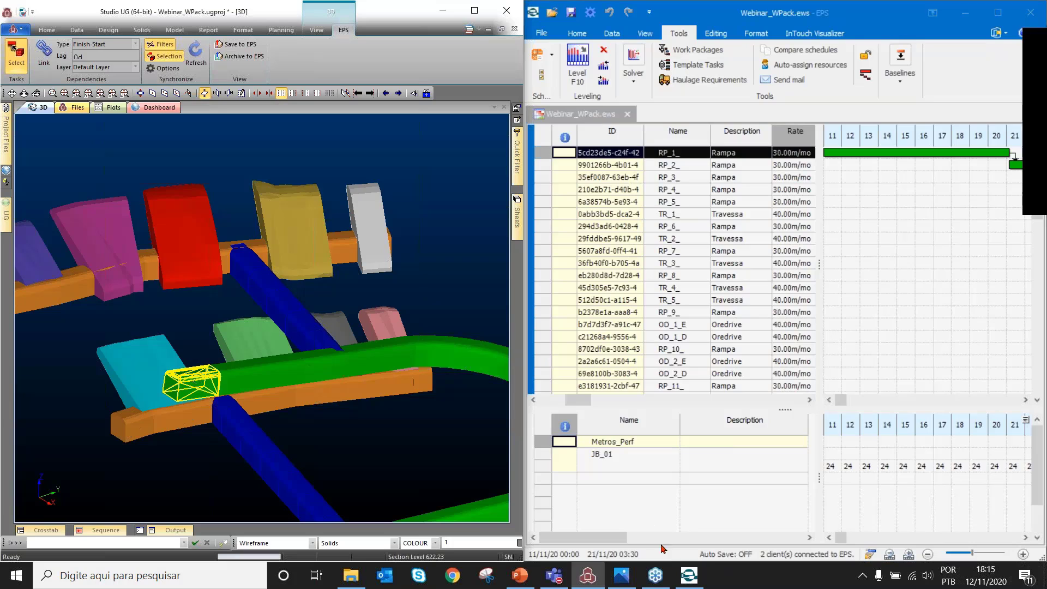
Switch to Photos, examine UG_MiningCycle.jpg enlarged, and return to the mine model and schedule
{"action": "left_click", "coordinate": [619, 554]}
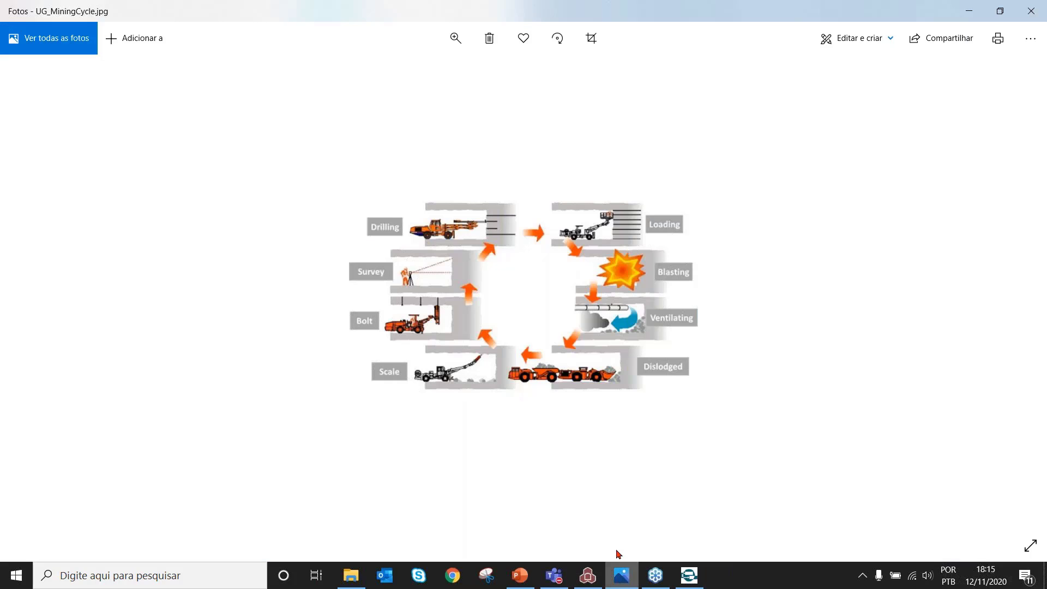
{"action": "left_click", "coordinate": [456, 41]}
{"action": "left_click_drag", "start_coordinate": [394, 75], "coordinate": [419, 76]}
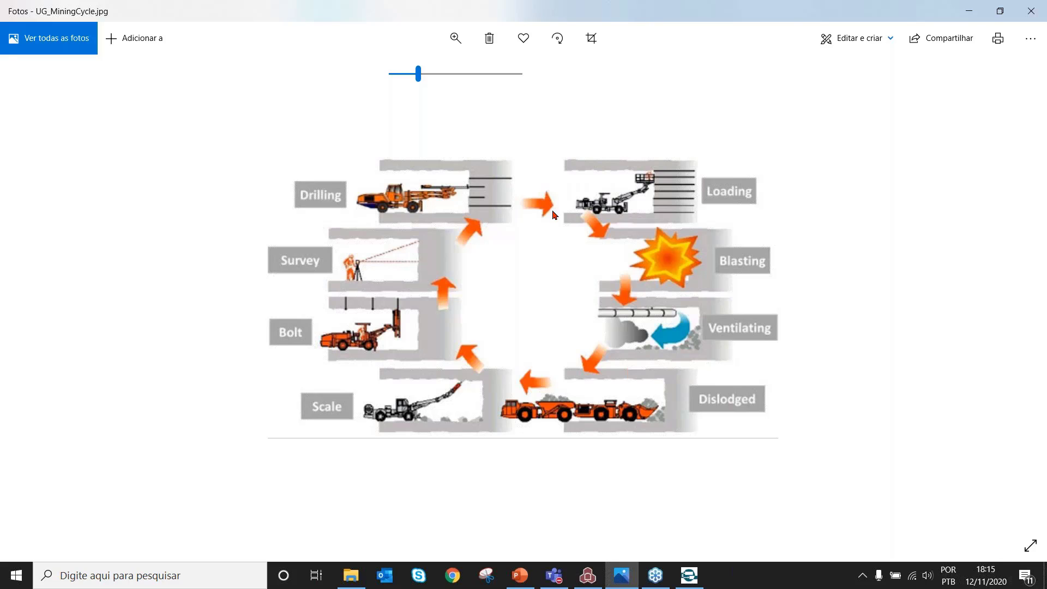
{"action": "left_click", "coordinate": [620, 575]}
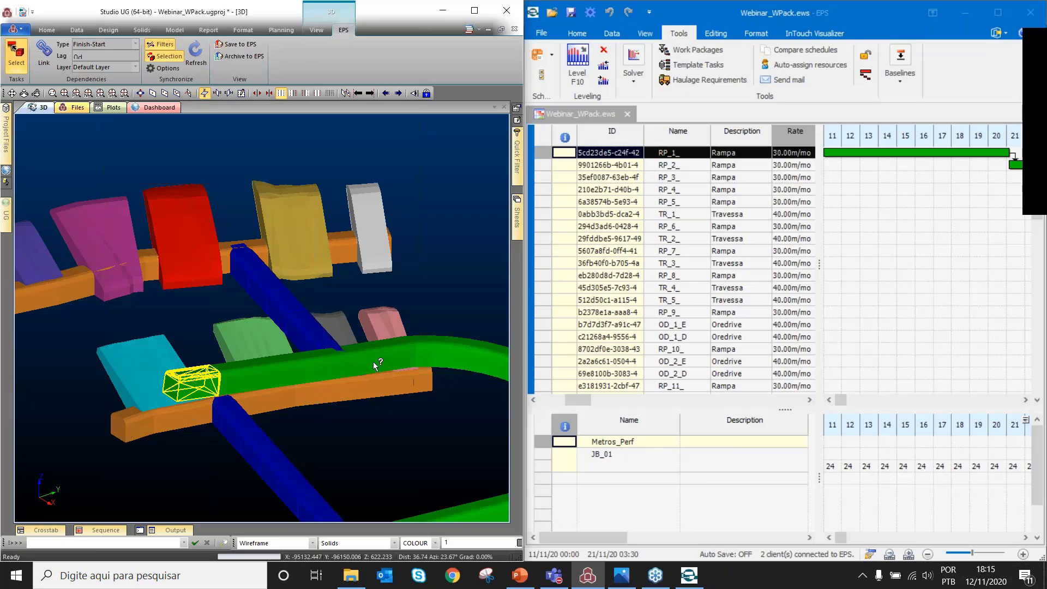
Select the first ramp segment in the 3D model and inspect its RP_1_ task in EPS
{"action": "left_click", "coordinate": [210, 387]}
{"action": "left_click", "coordinate": [209, 387]}
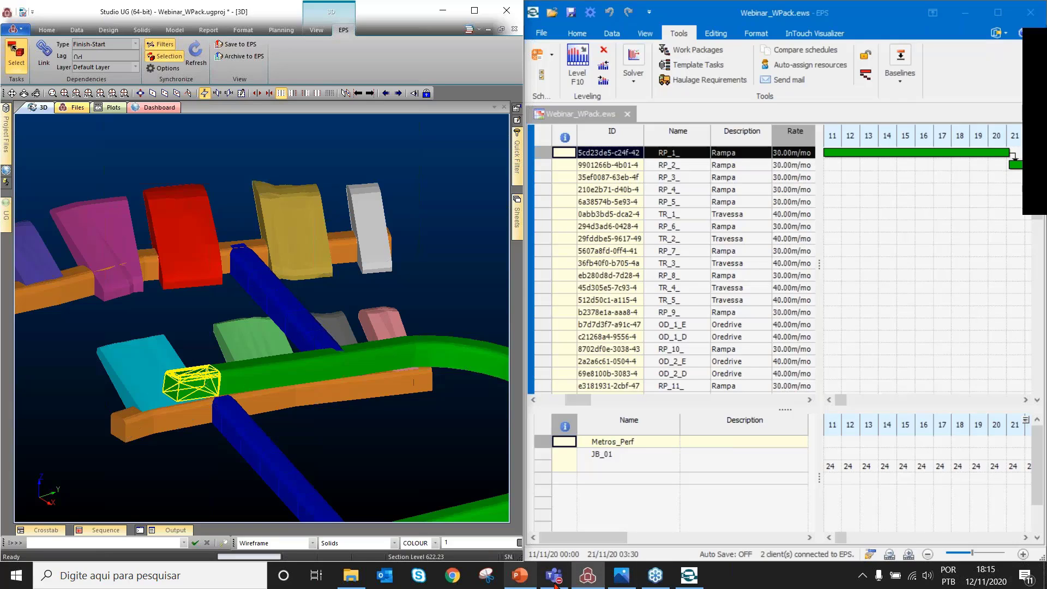
{"action": "left_click", "coordinate": [689, 575]}
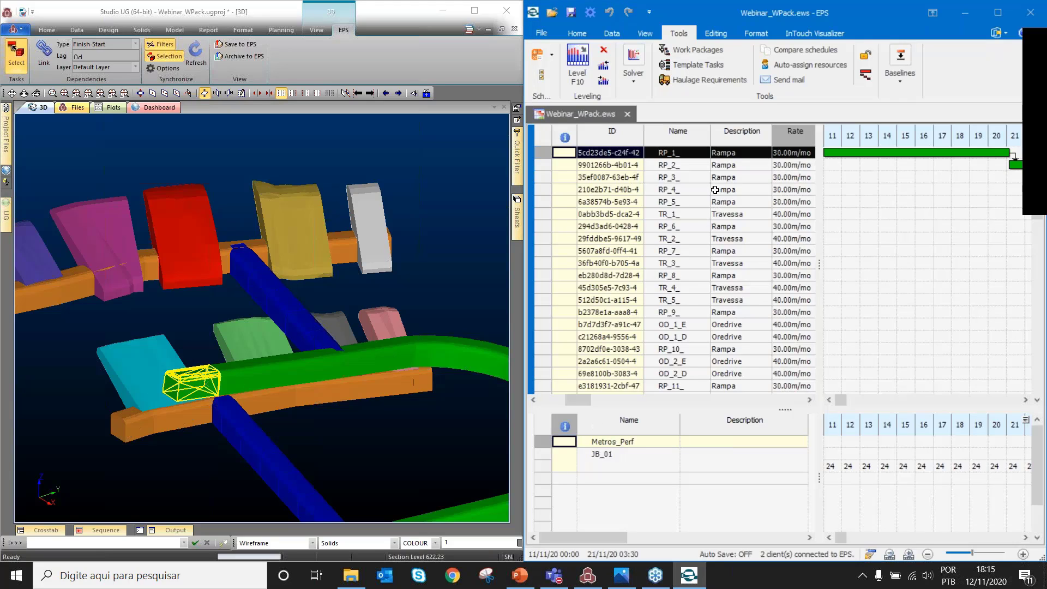
{"action": "left_click_drag", "start_coordinate": [729, 153], "coordinate": [740, 163]}
Review the enlarged mining cycle stages in Photos once more and minimize the picture
{"action": "left_click", "coordinate": [622, 575]}
{"action": "left_click", "coordinate": [455, 38]}
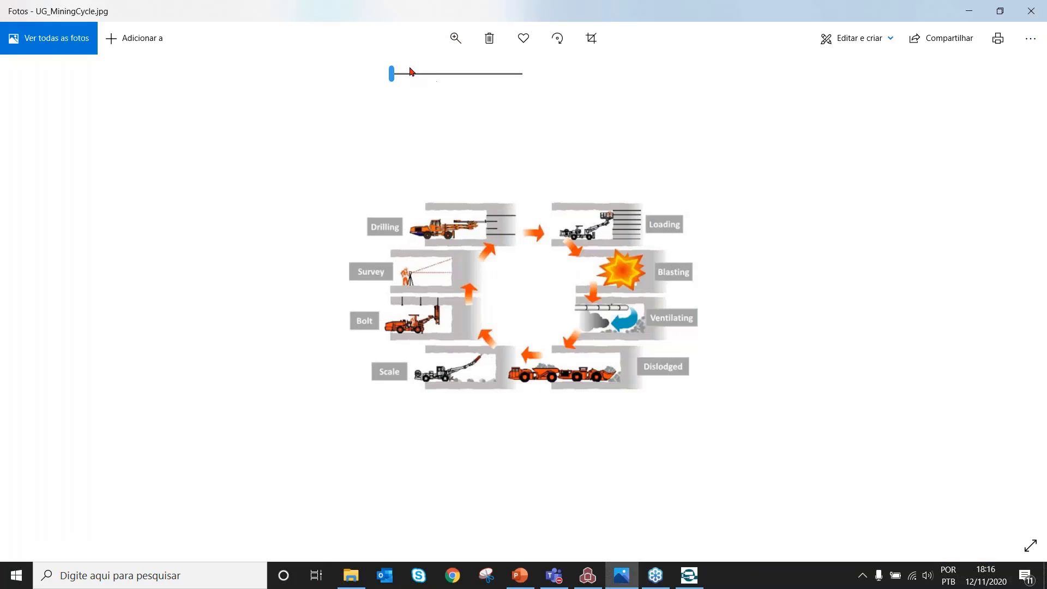
{"action": "left_click_drag", "start_coordinate": [392, 73], "coordinate": [426, 77]}
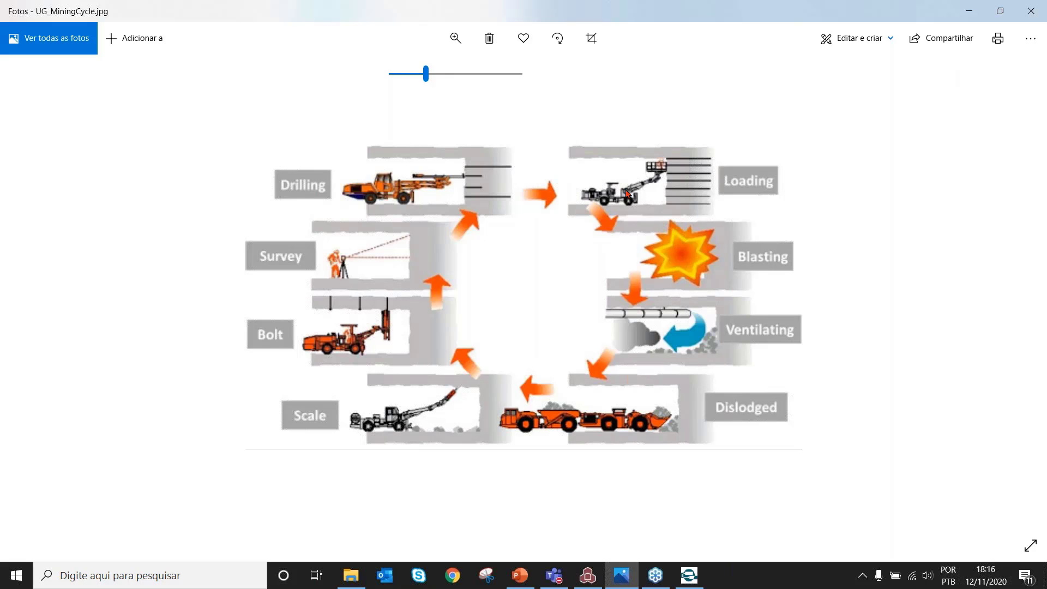
{"action": "left_click", "coordinate": [970, 10]}
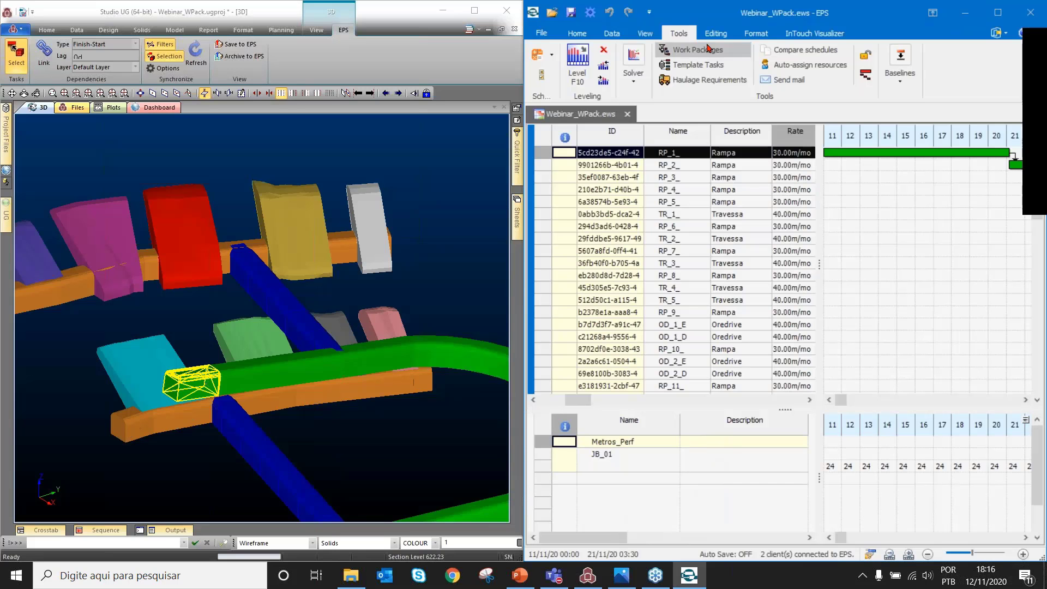
Open the Ramp_Cycle work package and set it to create a single work package and link between 2 selected tasks
{"action": "left_click", "coordinate": [700, 50]}
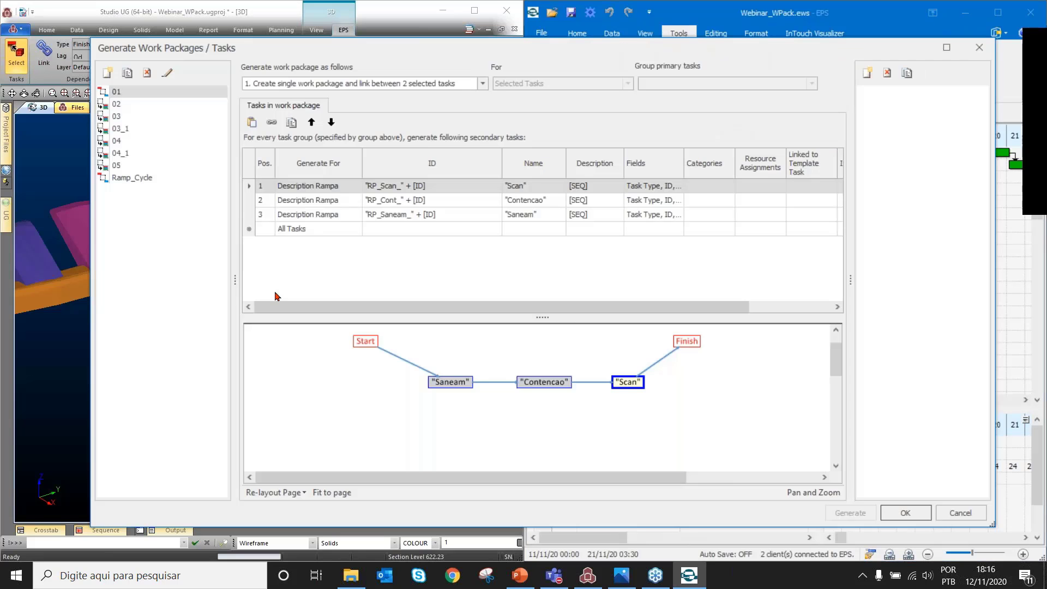
{"action": "left_click", "coordinate": [143, 180]}
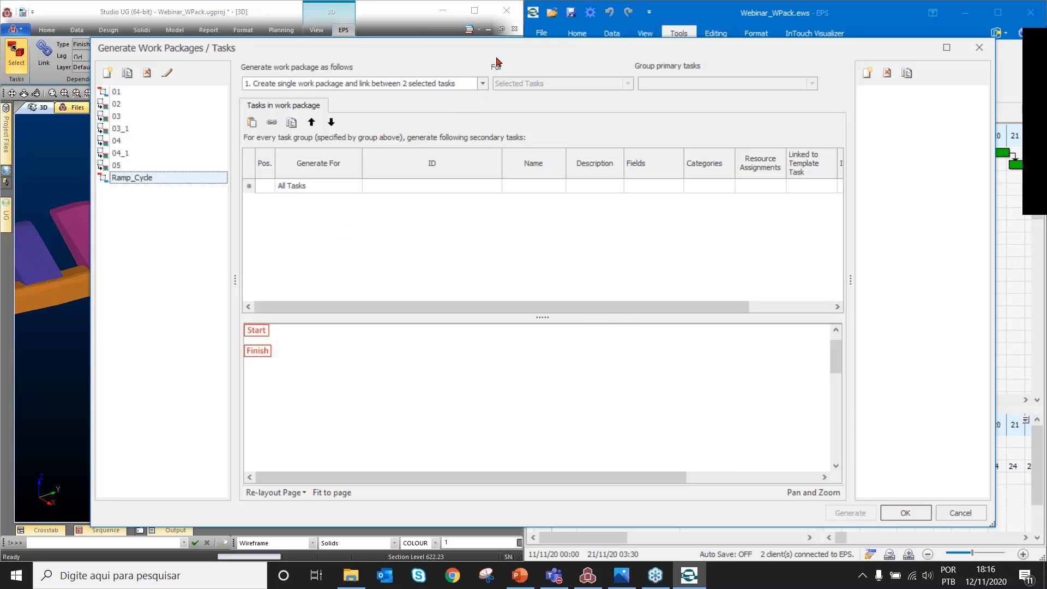
{"action": "left_click", "coordinate": [483, 85]}
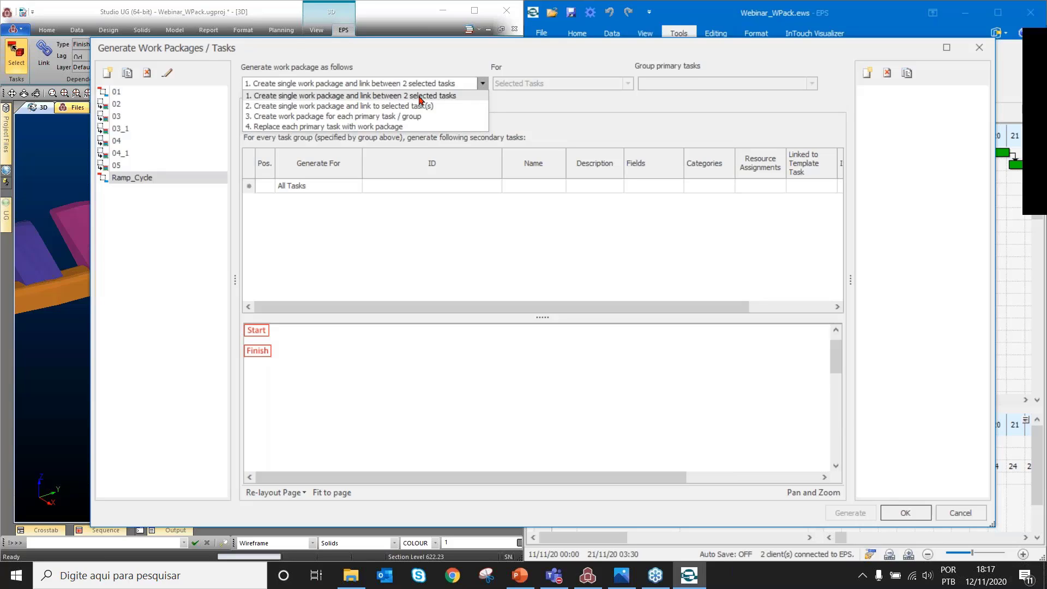
{"action": "left_click", "coordinate": [421, 97]}
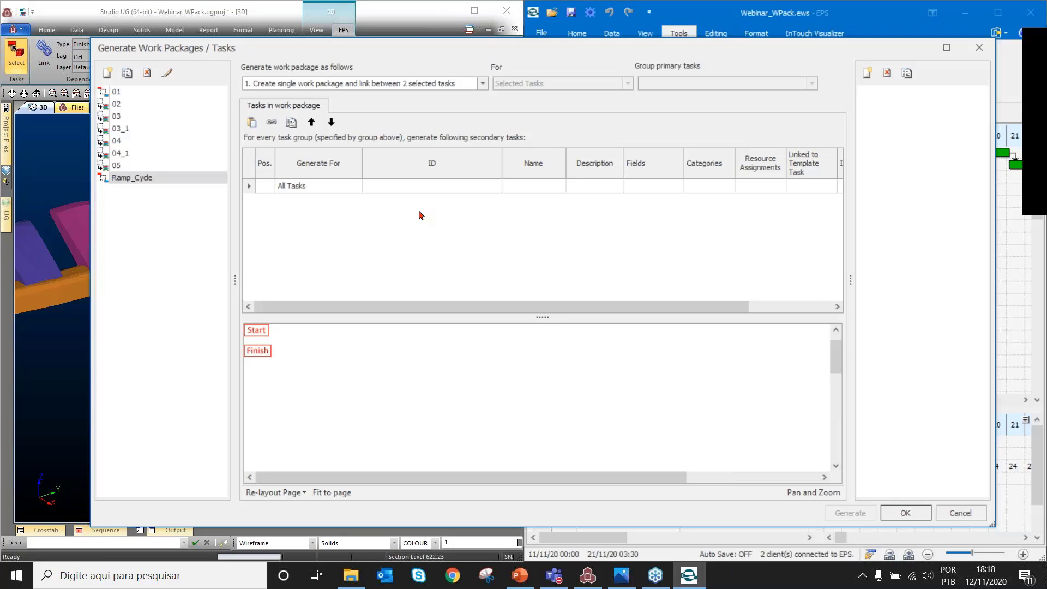
Add the first secondary task to Ramp_Cycle, generated for tasks with Description Rampa
{"action": "left_click", "coordinate": [357, 190]}
{"action": "left_click", "coordinate": [355, 186]}
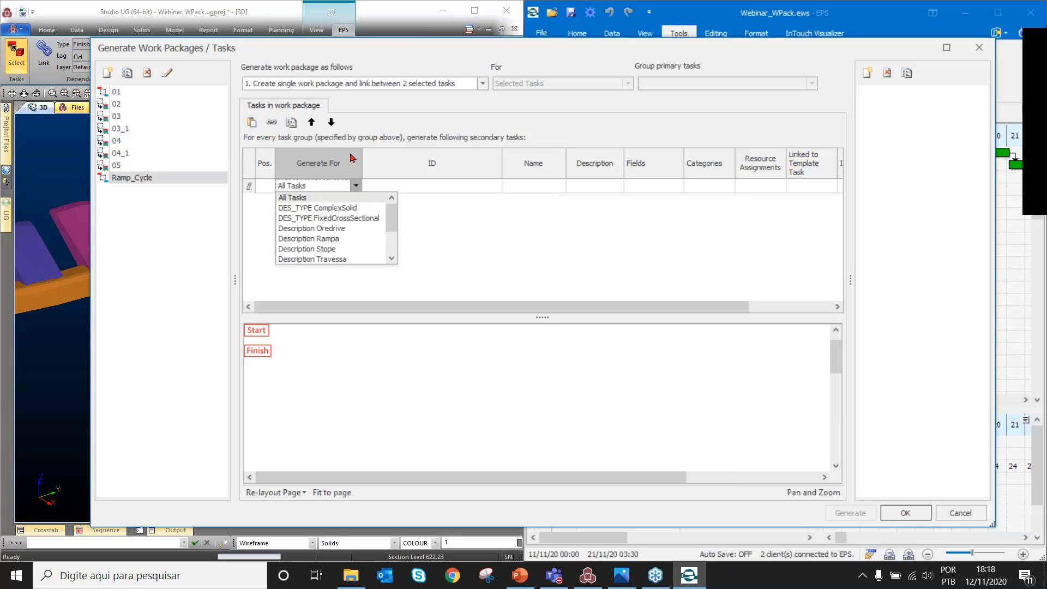
{"action": "left_click", "coordinate": [338, 240]}
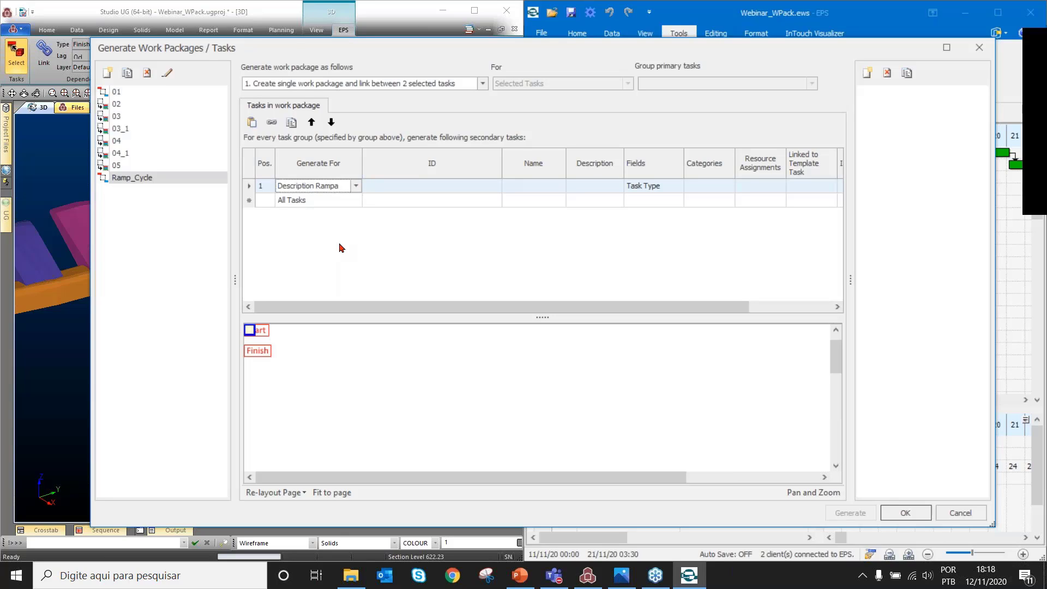
Define the secondary task's ID with the expression "RP_Sanea_" + [ID]
{"action": "left_click", "coordinate": [442, 186]}
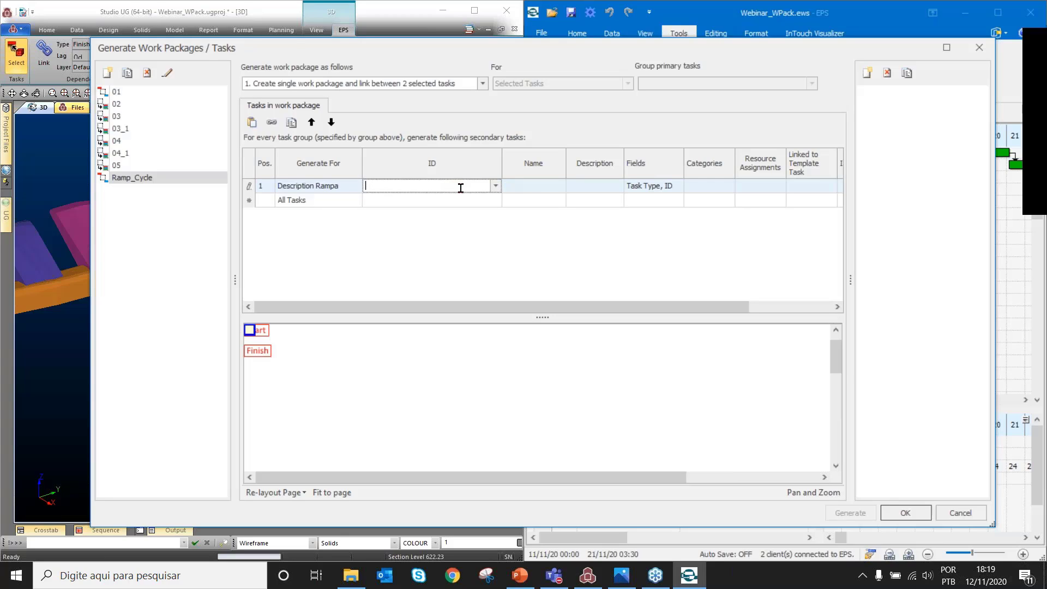
{"action": "left_click", "coordinate": [496, 187]}
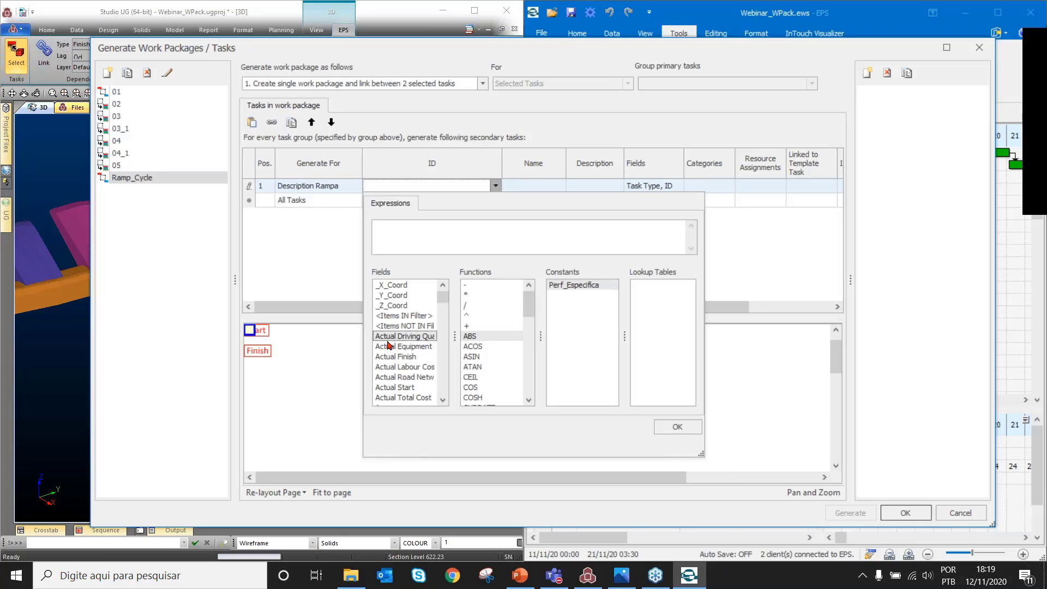
{"action": "key", "text": "i"}
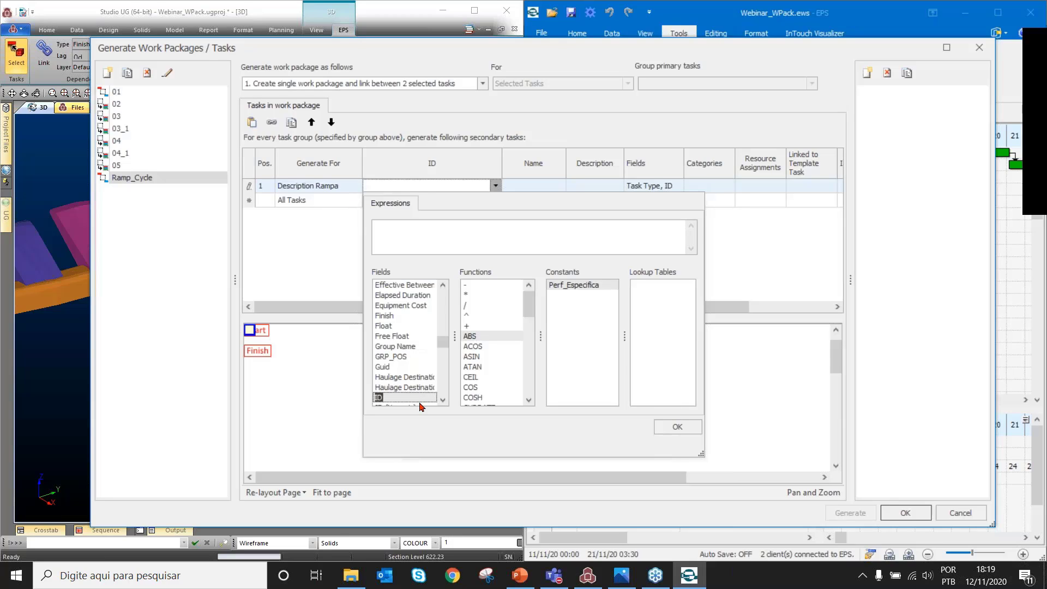
{"action": "scroll", "coordinate": [398, 322], "scroll_direction": "down", "scroll_amount": 1}
{"action": "double_click", "coordinate": [395, 369]}
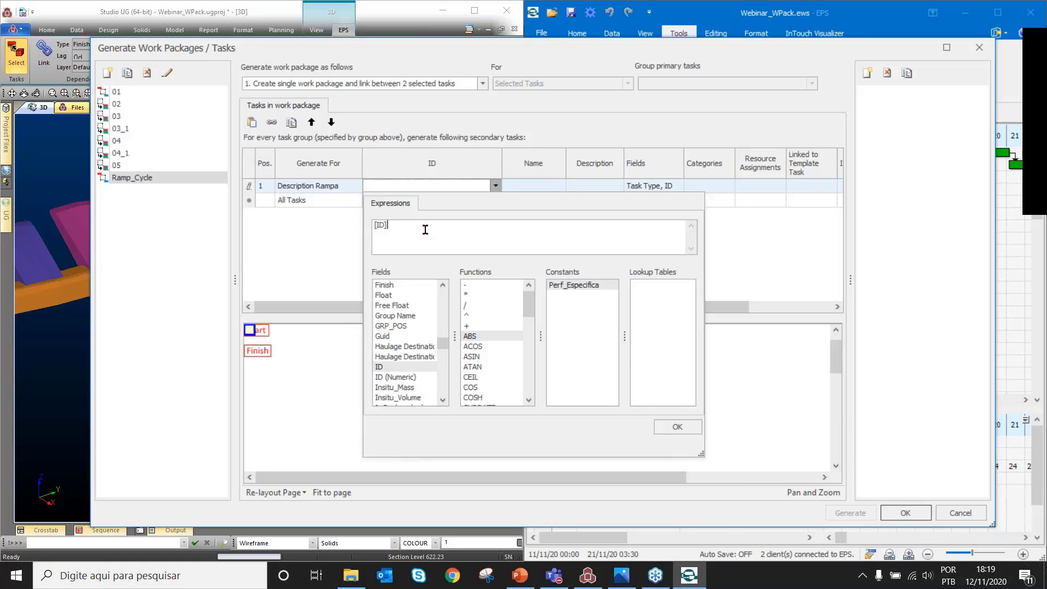
{"action": "key", "text": "Home"}
{"action": "type", "text": "\"RP_Sanea_\"+"}
{"action": "left_click_drag", "start_coordinate": [426, 226], "coordinate": [371, 225]}
{"action": "left_click", "coordinate": [472, 227]}
{"action": "left_click", "coordinate": [415, 226]}
{"action": "double_click", "coordinate": [400, 225]}
{"action": "left_click", "coordinate": [454, 229]}
{"action": "left_click", "coordinate": [678, 427]}
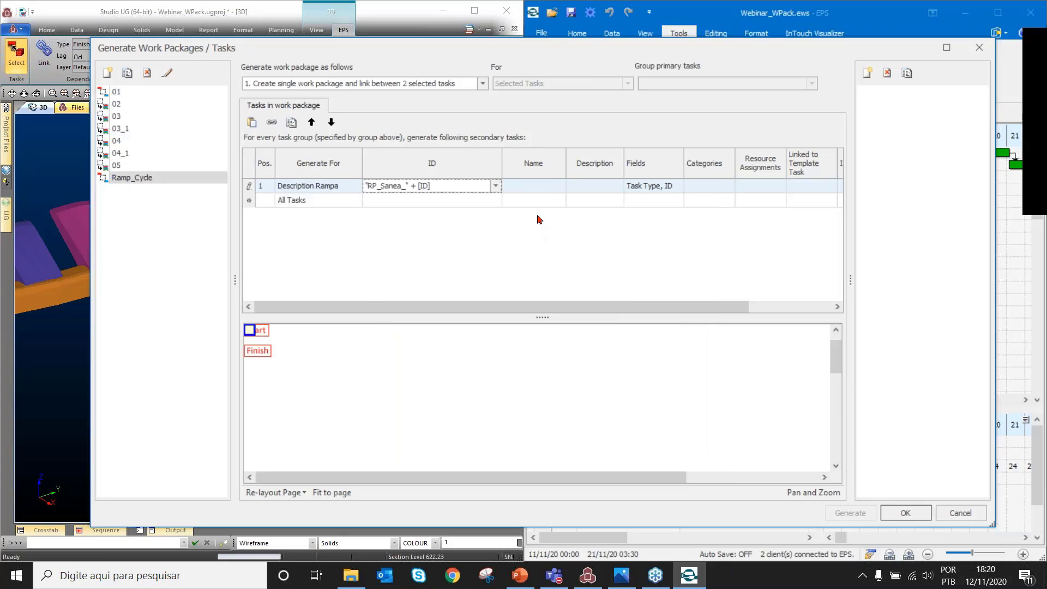
Name the secondary task Sanea and leave its description empty
{"action": "left_click", "coordinate": [543, 188]}
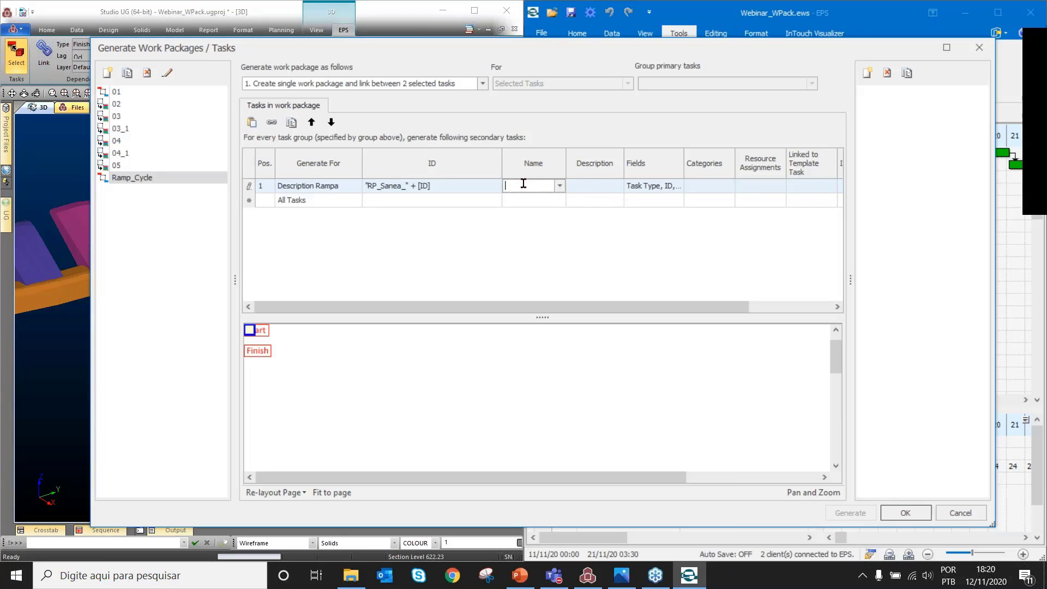
{"action": "type", "text": "Sacan"}
{"action": "key", "text": "BackSpace"}
{"action": "key", "text": "BackSpace"}
{"action": "key", "text": "BackSpace"}
{"action": "key", "text": "BackSpace"}
{"action": "type", "text": "anea"}
{"action": "left_click", "coordinate": [601, 187]}
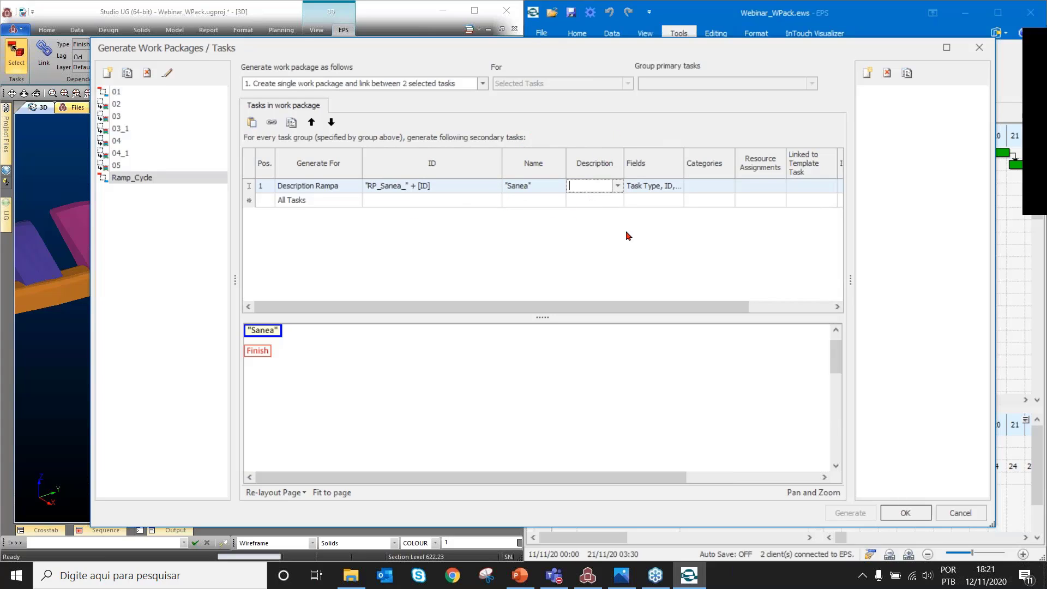
{"action": "left_click", "coordinate": [647, 228]}
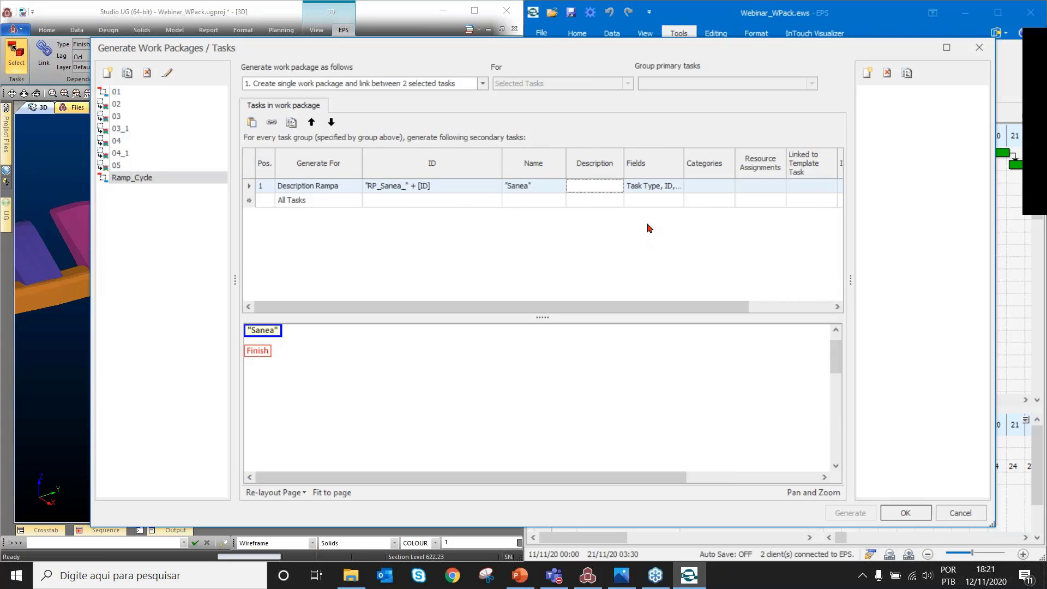
Check the ID, Name and Description formulas of the Sanea task and add Duration to its fields
{"action": "left_click", "coordinate": [679, 190]}
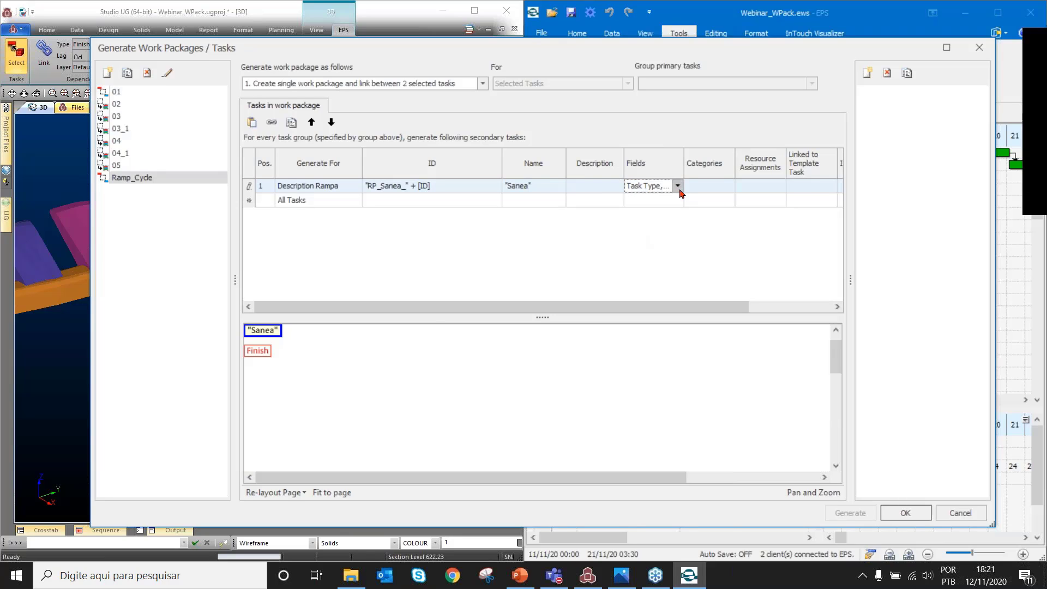
{"action": "left_click", "coordinate": [678, 187]}
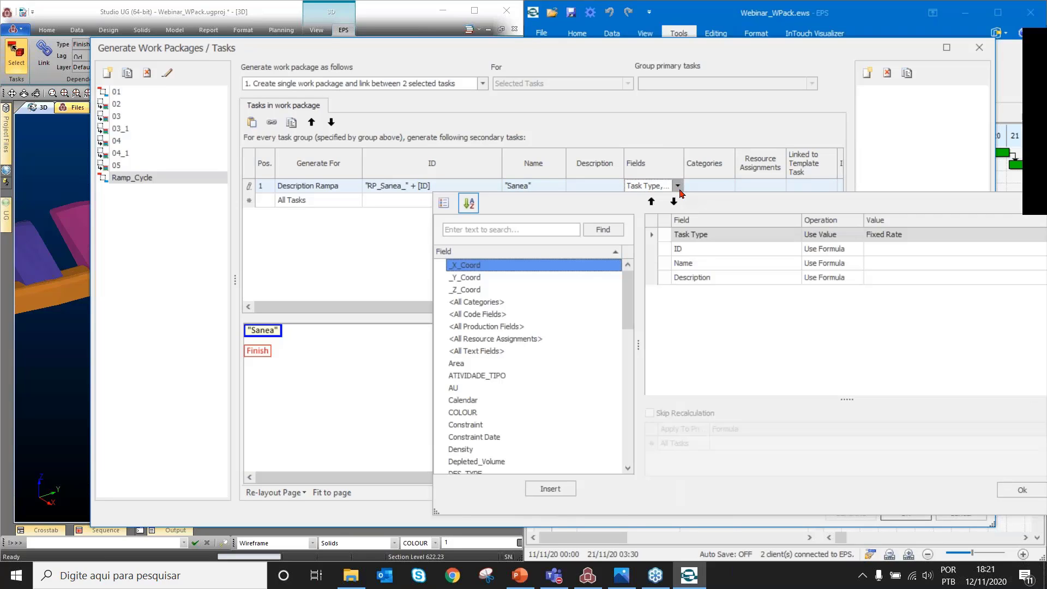
{"action": "left_click", "coordinate": [515, 330]}
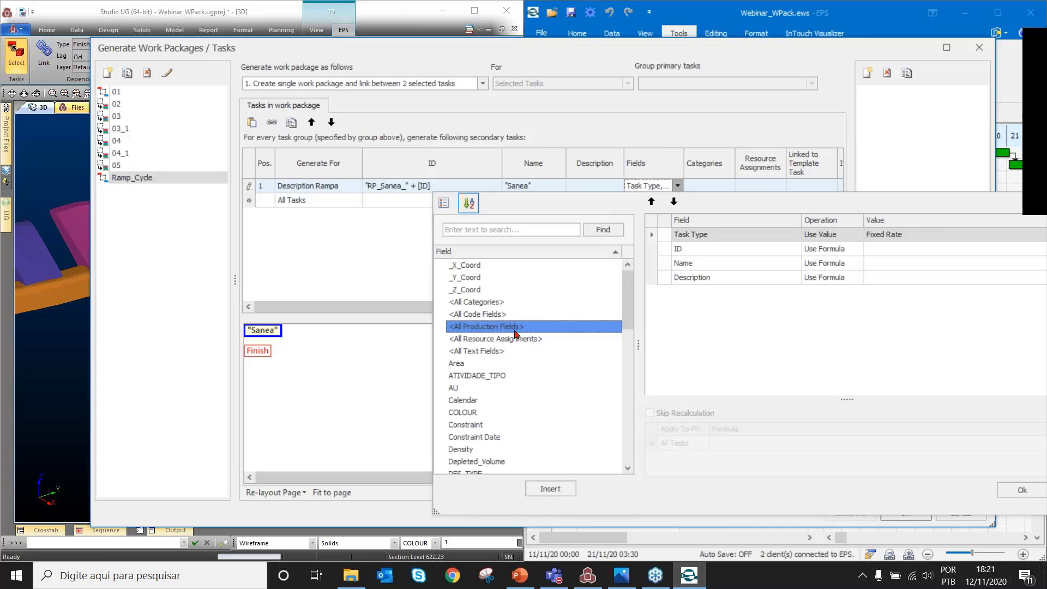
{"action": "left_click", "coordinate": [654, 250]}
{"action": "left_click", "coordinate": [656, 264]}
{"action": "left_click", "coordinate": [655, 279]}
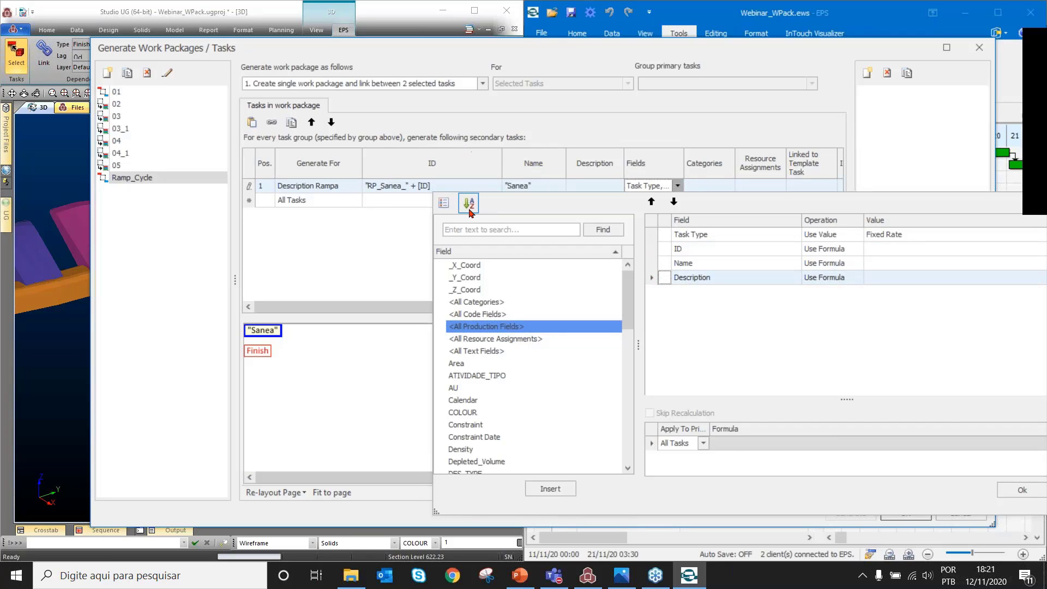
{"action": "left_click", "coordinate": [656, 267]}
{"action": "left_click", "coordinate": [655, 250]}
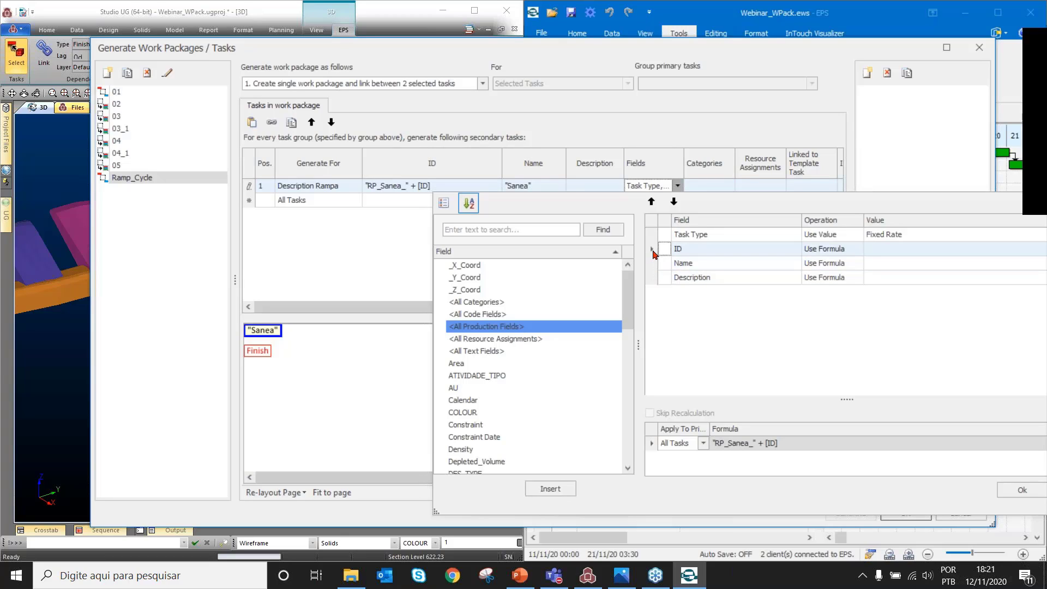
{"action": "left_click", "coordinate": [522, 306]}
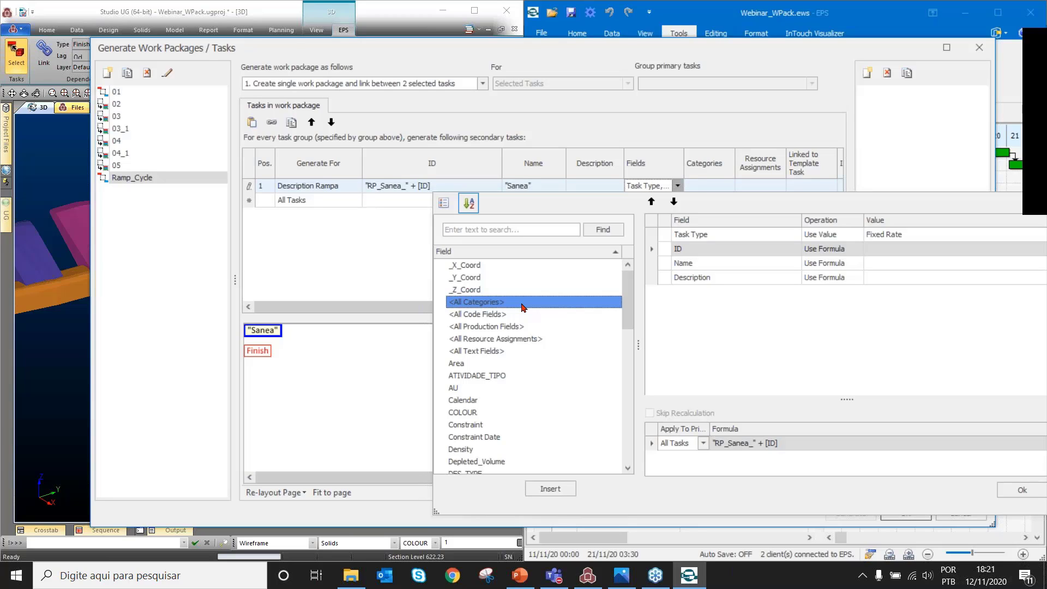
{"action": "type", "text": "dura"}
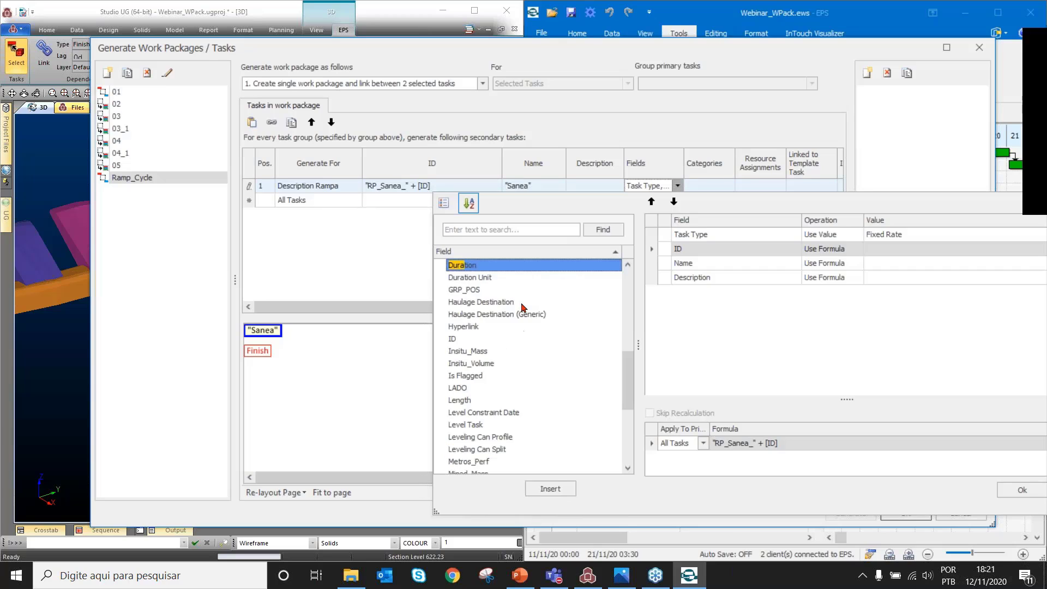
{"action": "type", "text": "tion"}
{"action": "double_click", "coordinate": [483, 266]}
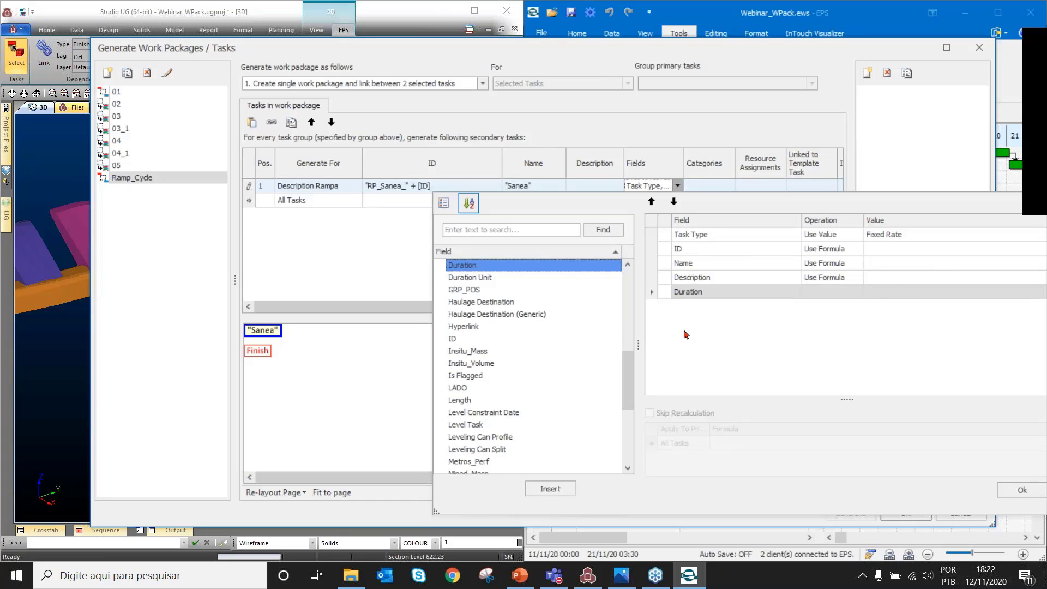
Set the Duration field's operation to Use Value, enter its fixed duration, and accept the Sanea task's field settings
{"action": "left_click", "coordinate": [731, 295]}
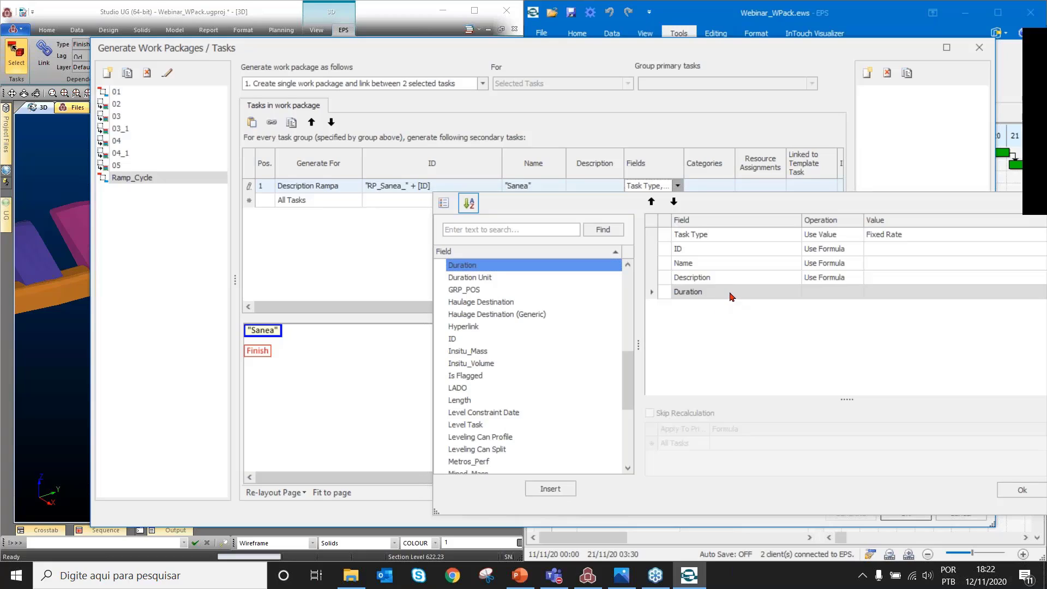
{"action": "left_click", "coordinate": [860, 292]}
{"action": "left_click", "coordinate": [858, 292]}
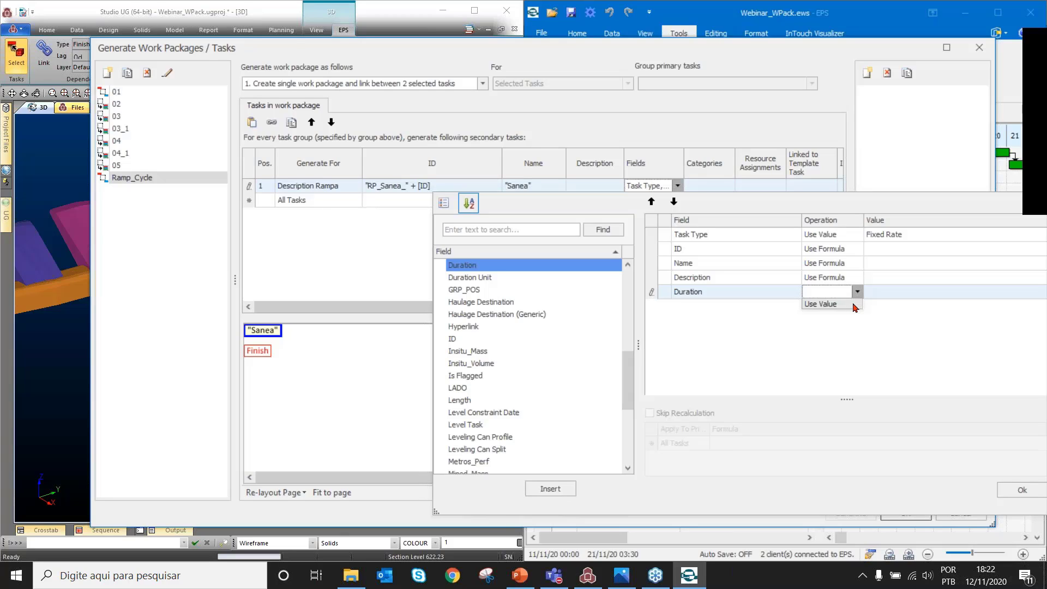
{"action": "left_click", "coordinate": [854, 305]}
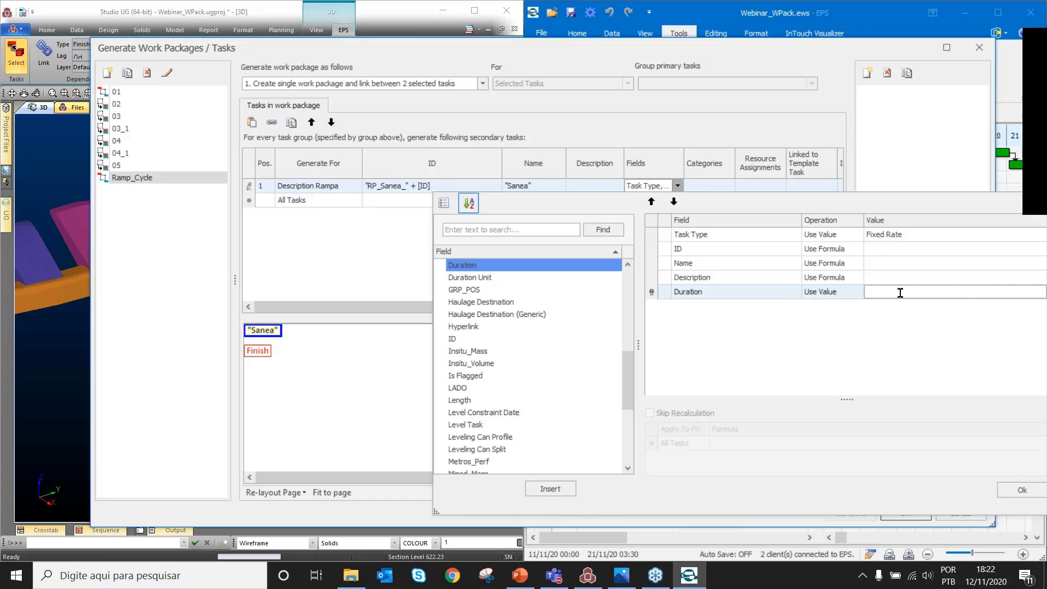
{"action": "type", "text": "1d"}
{"action": "key", "text": "BackSpace"}
{"action": "type", "text": "hmo"}
{"action": "key", "text": "BackSpace"}
{"action": "key", "text": "BackSpace"}
{"action": "type", "text": "d"}
{"action": "key", "text": "Return"}
{"action": "left_click", "coordinate": [1024, 490]}
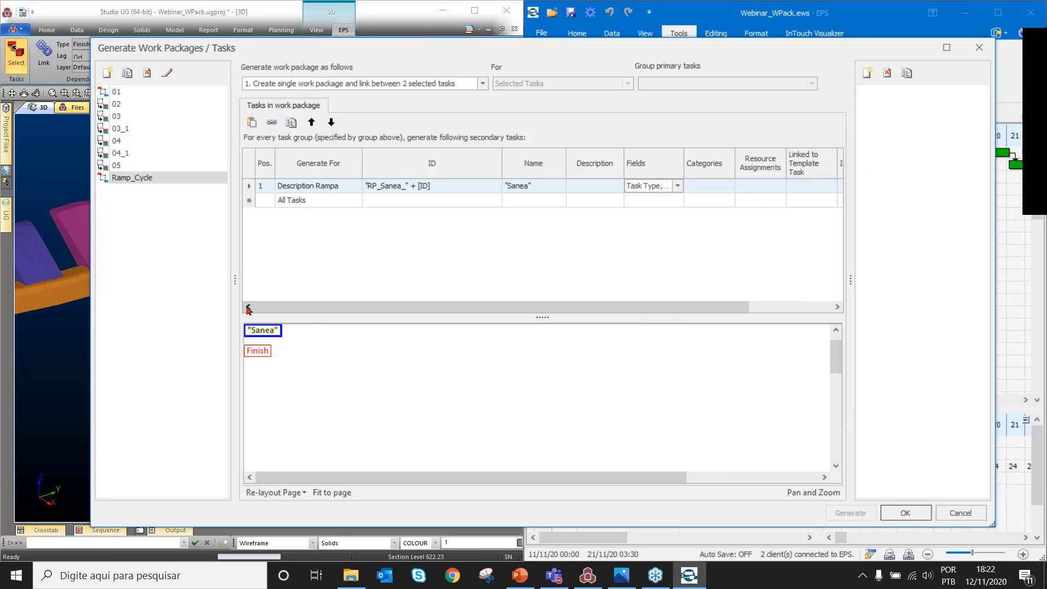
Spread the overlapping Start, Sanea and Finish nodes out in a horizontal row in the dependency diagram
{"action": "left_click", "coordinate": [267, 354]}
{"action": "left_click", "coordinate": [353, 387]}
{"action": "scroll", "coordinate": [328, 371], "scroll_direction": "up", "scroll_amount": 1}
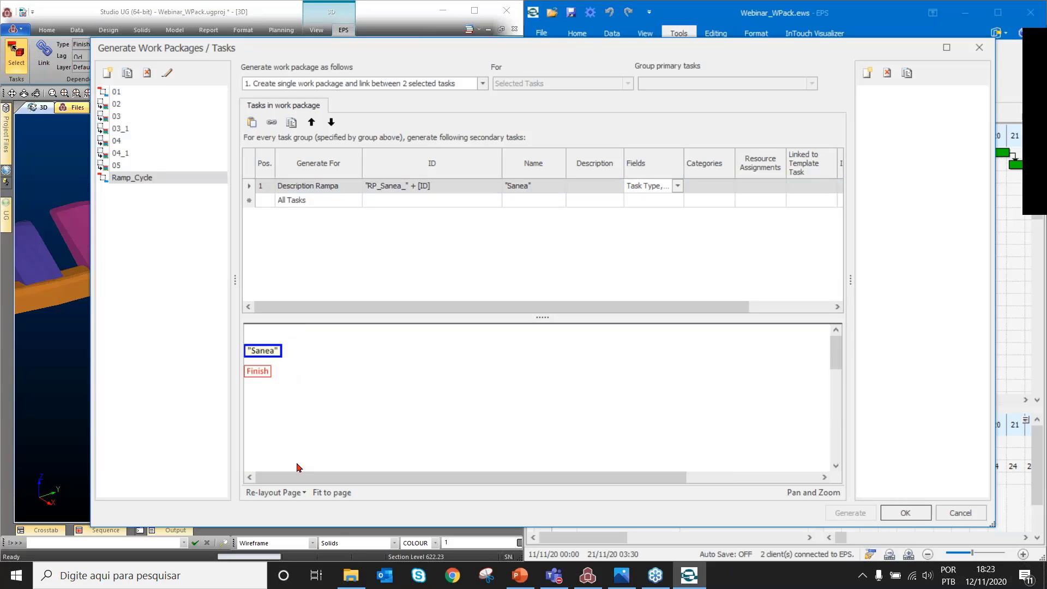
{"action": "left_click_drag", "start_coordinate": [262, 350], "coordinate": [330, 358]}
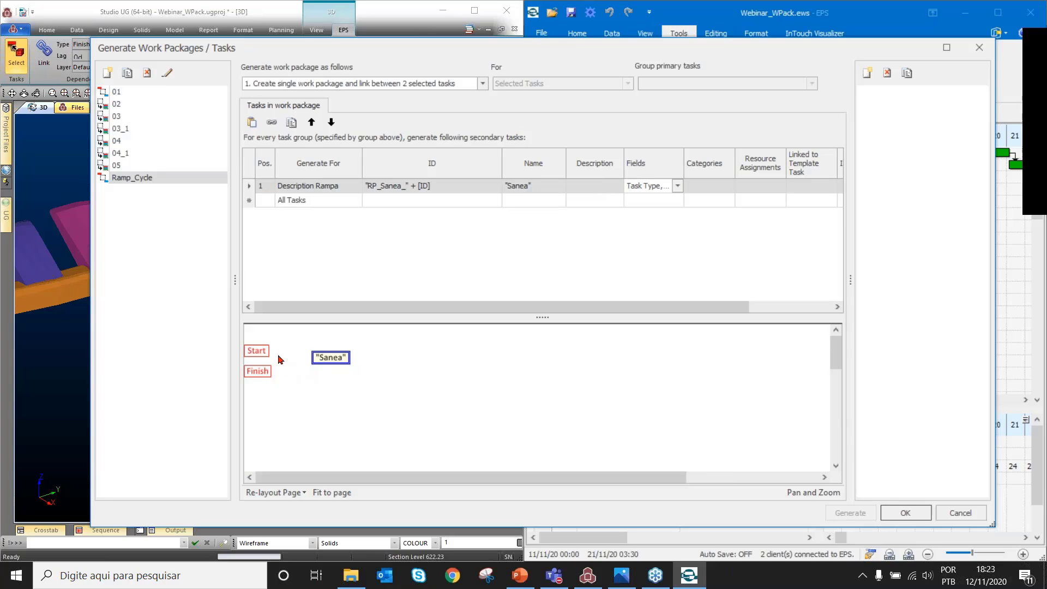
{"action": "left_click_drag", "start_coordinate": [256, 351], "coordinate": [355, 344]}
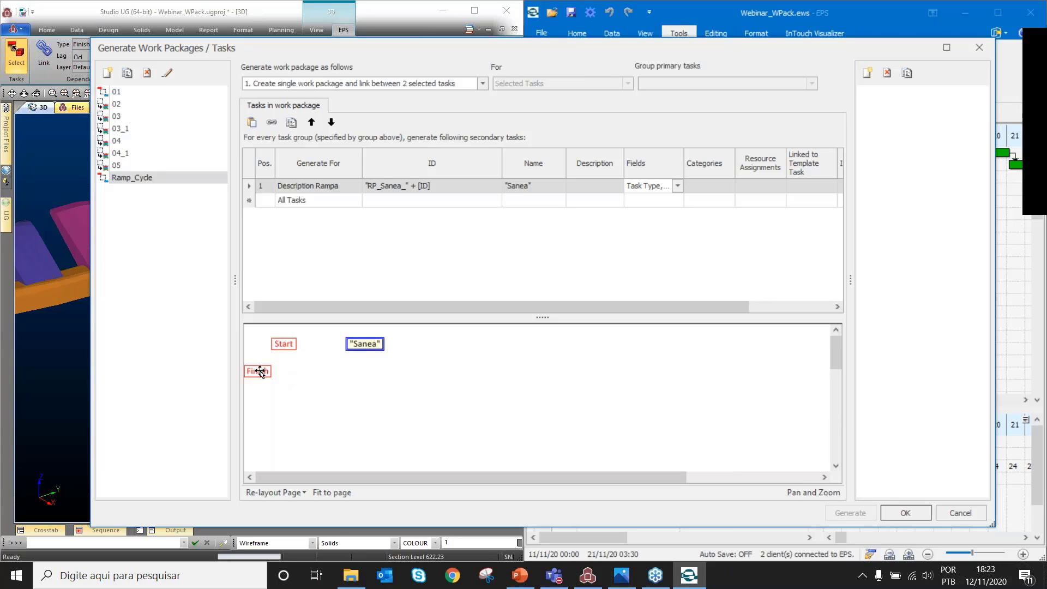
{"action": "left_click_drag", "start_coordinate": [260, 372], "coordinate": [450, 346]}
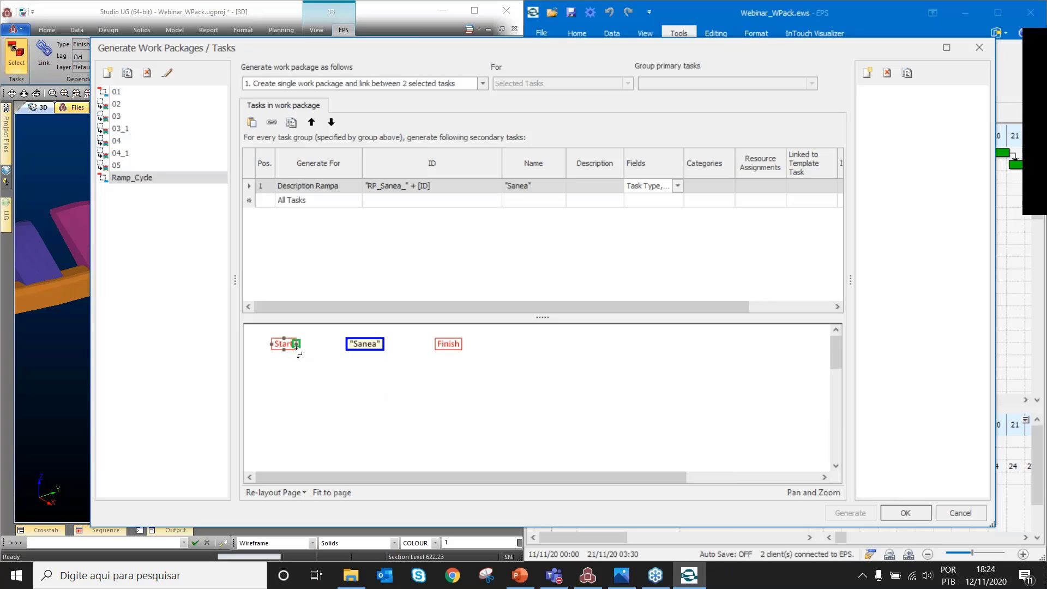
Link Start to Sanea with a Finish-Start dependency, 0d lag, Predecessor Task calendar and Default Layer
{"action": "left_click_drag", "start_coordinate": [296, 346], "coordinate": [346, 346]}
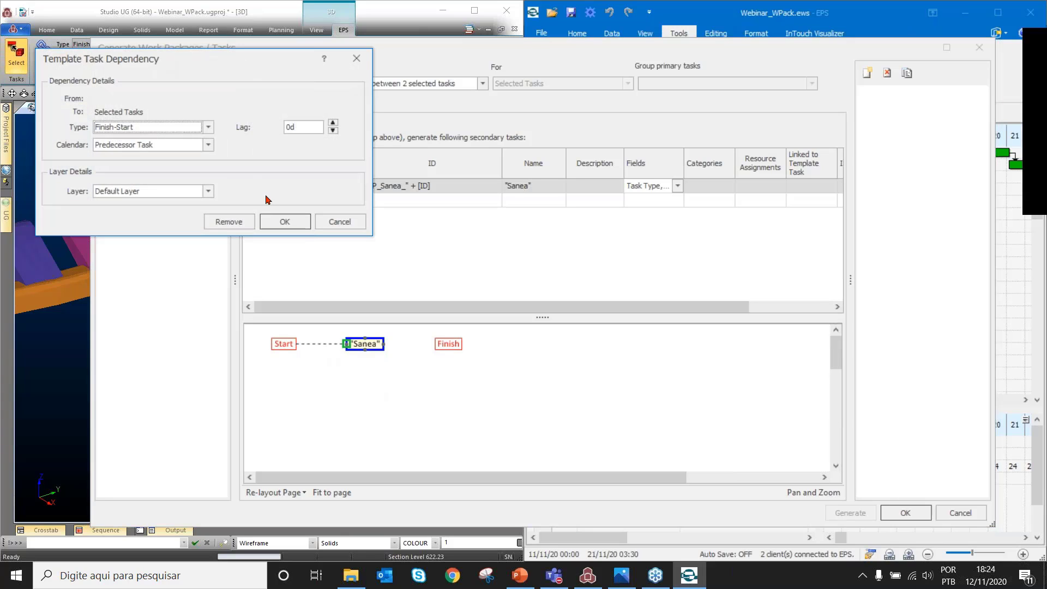
{"action": "left_click_drag", "start_coordinate": [238, 64], "coordinate": [269, 78]}
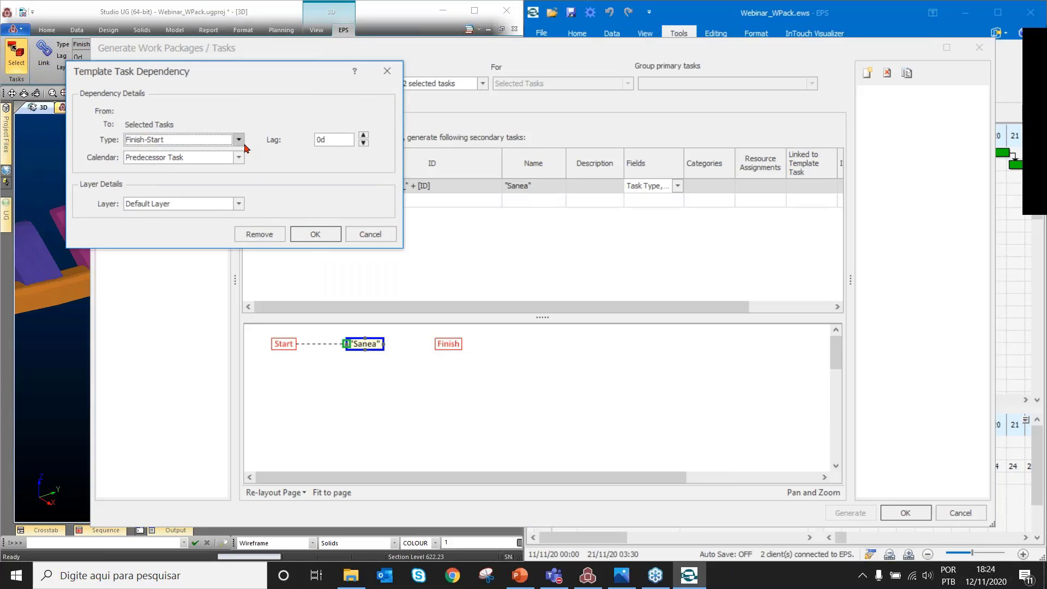
{"action": "left_click", "coordinate": [335, 141]}
{"action": "left_click", "coordinate": [330, 238]}
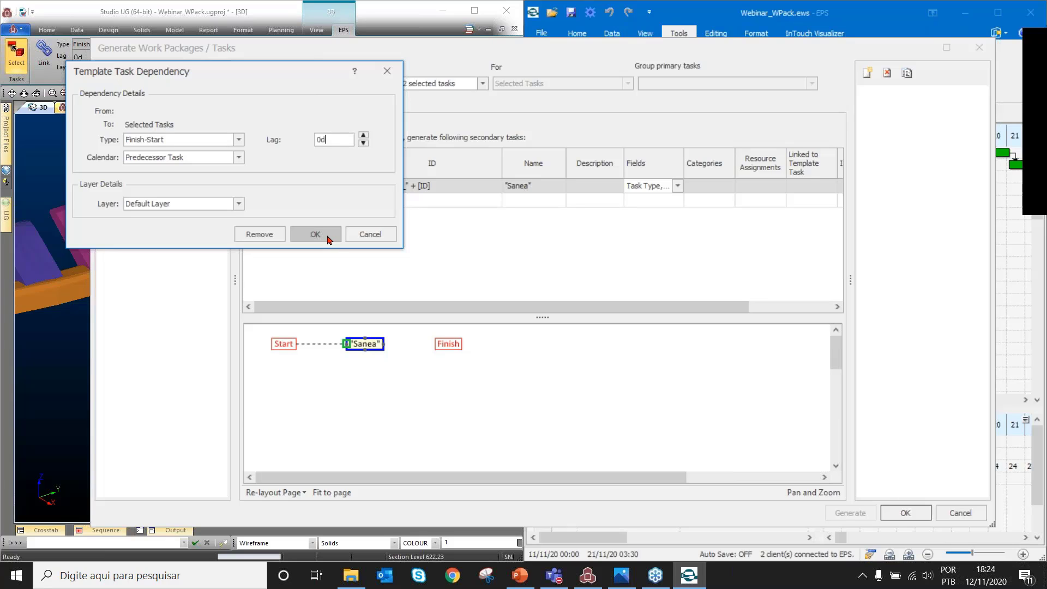
{"action": "left_click", "coordinate": [331, 238]}
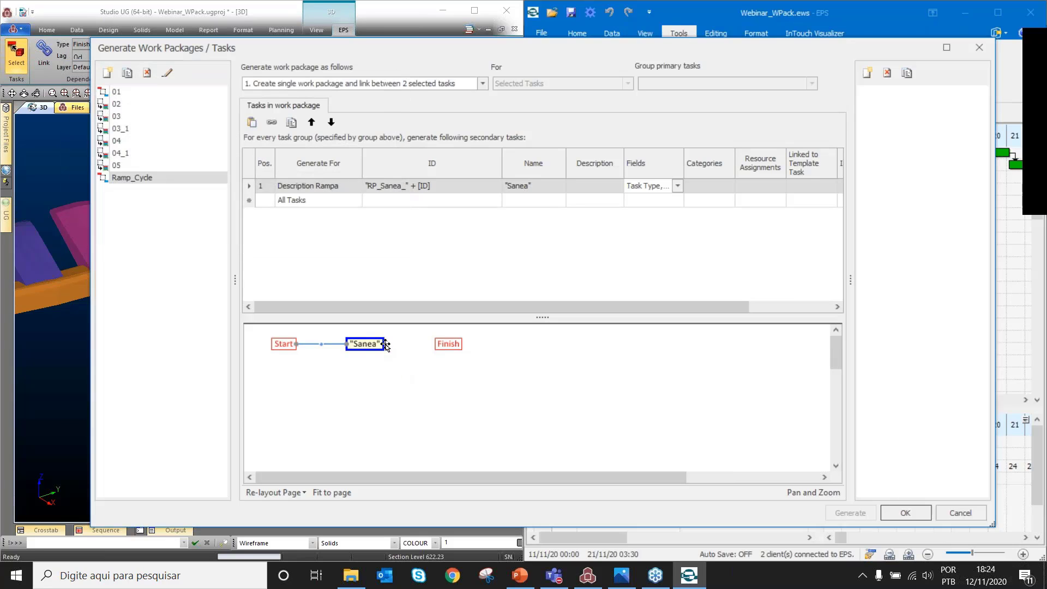
Link Sanea to Finish with a Finish-Start dependency, 0d lag, Predecessor Task calendar and Default Layer, and accept the work package definitions
{"action": "left_click_drag", "start_coordinate": [380, 356], "coordinate": [436, 343]}
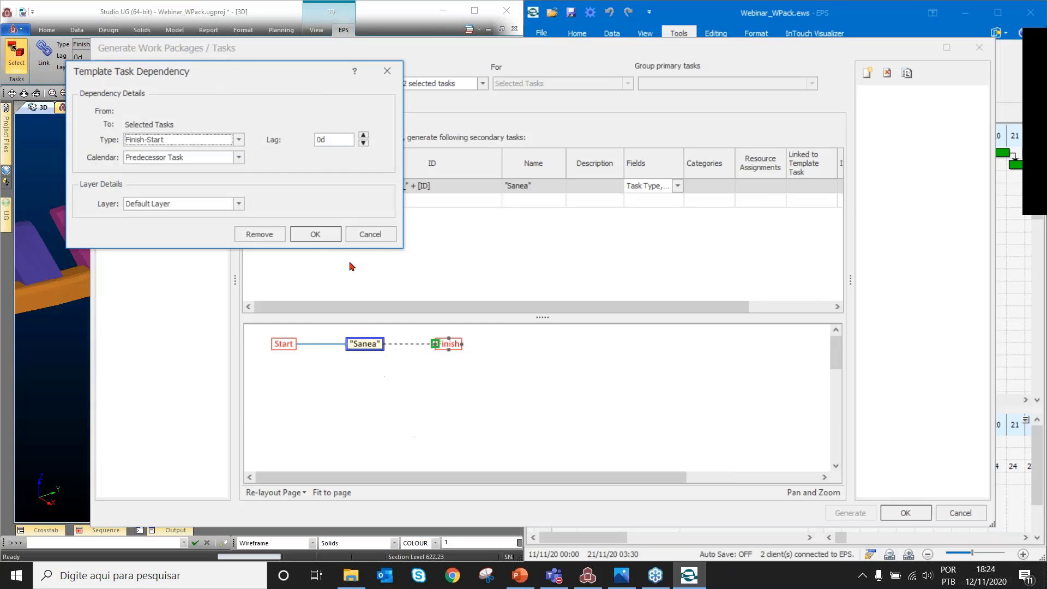
{"action": "left_click", "coordinate": [320, 234]}
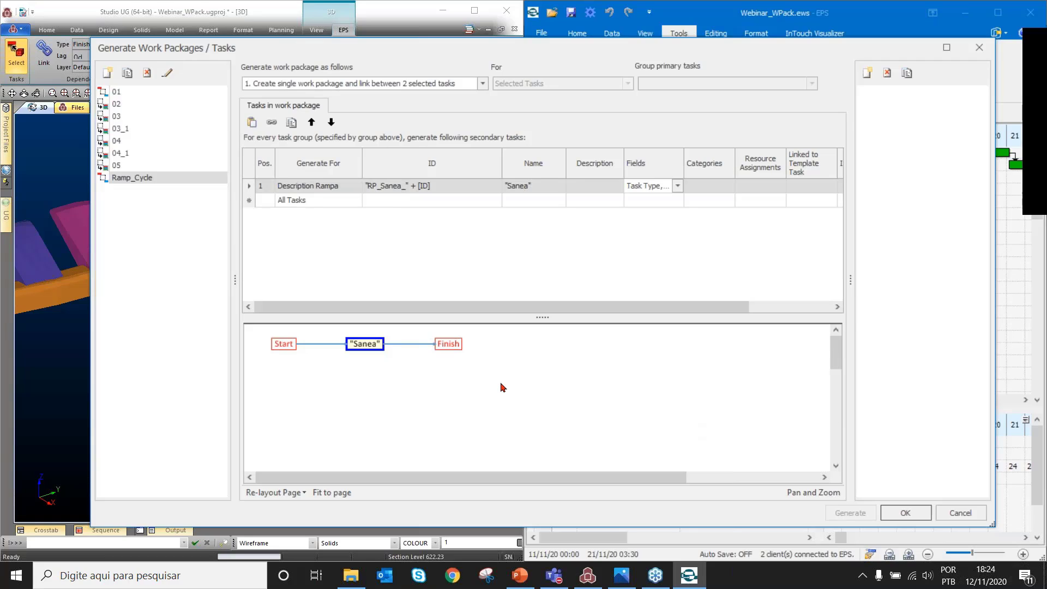
{"action": "left_click", "coordinate": [917, 515]}
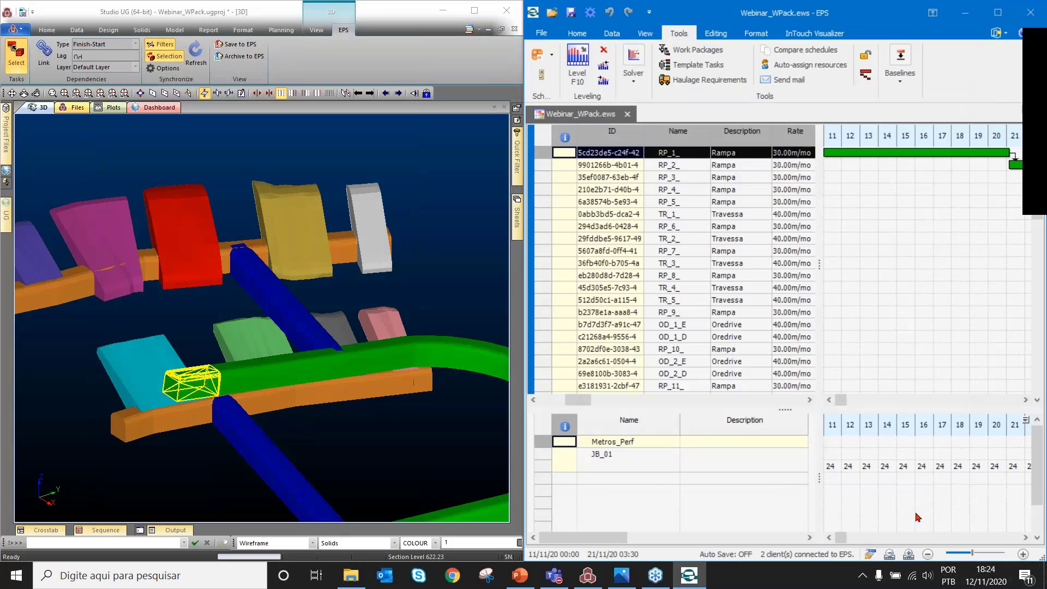
Insert the Ramp_Cycle work package between the first two ramp tasks, RP_1_ and RP_2_
{"action": "left_click", "coordinate": [737, 304]}
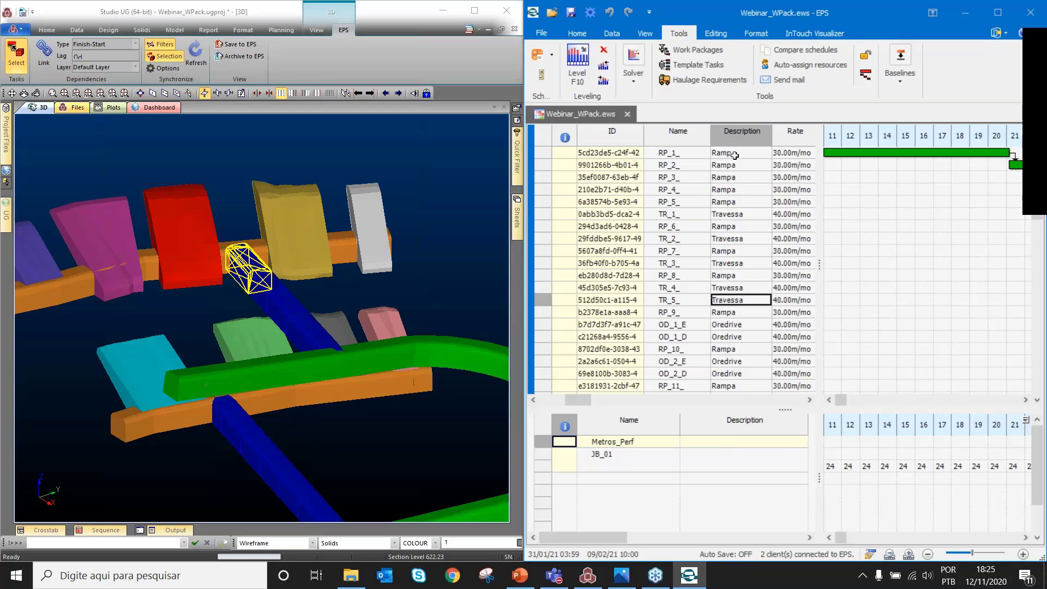
{"action": "left_click", "coordinate": [744, 201]}
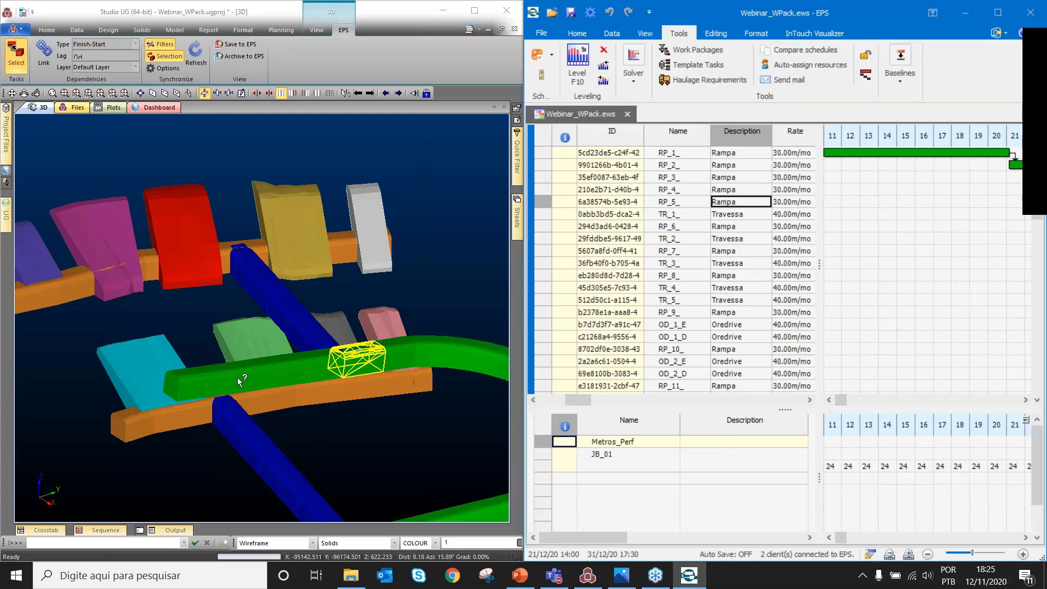
{"action": "left_click", "coordinate": [188, 390]}
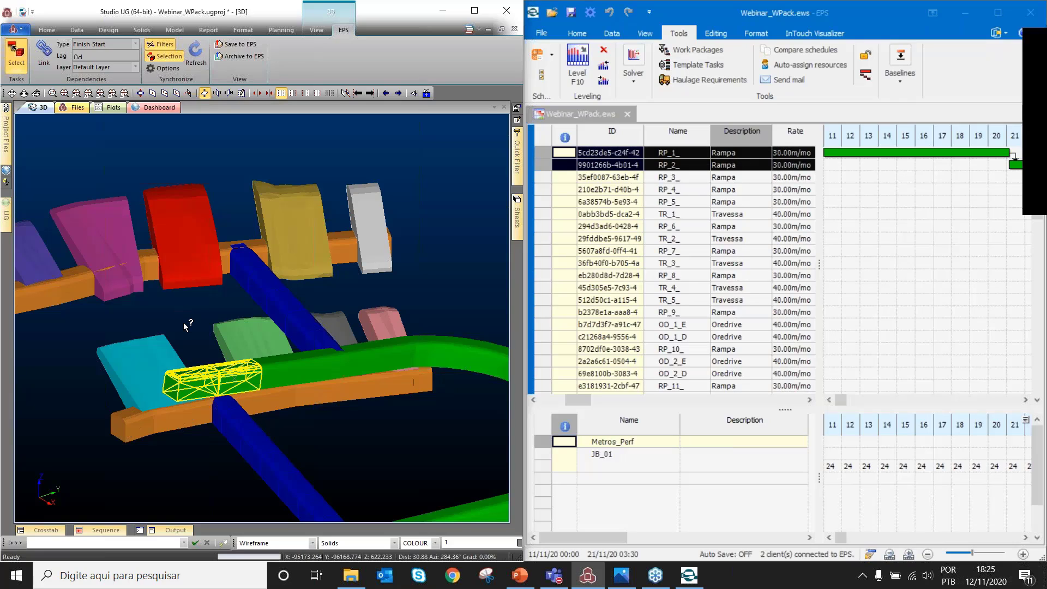
{"action": "right_click", "coordinate": [734, 163]}
{"action": "mouse_move", "coordinate": [842, 286]}
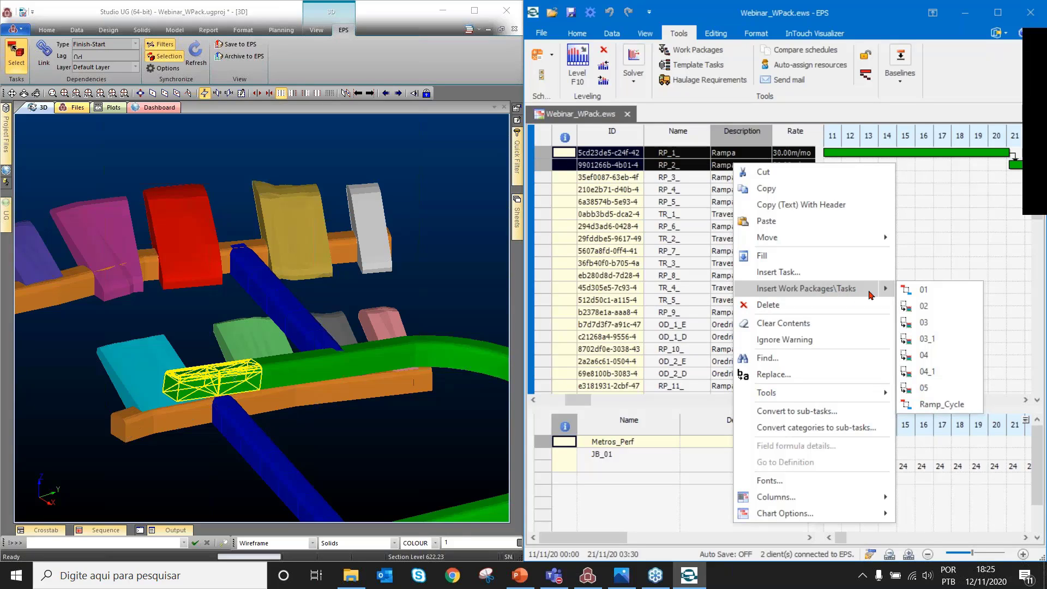
{"action": "left_click", "coordinate": [960, 409]}
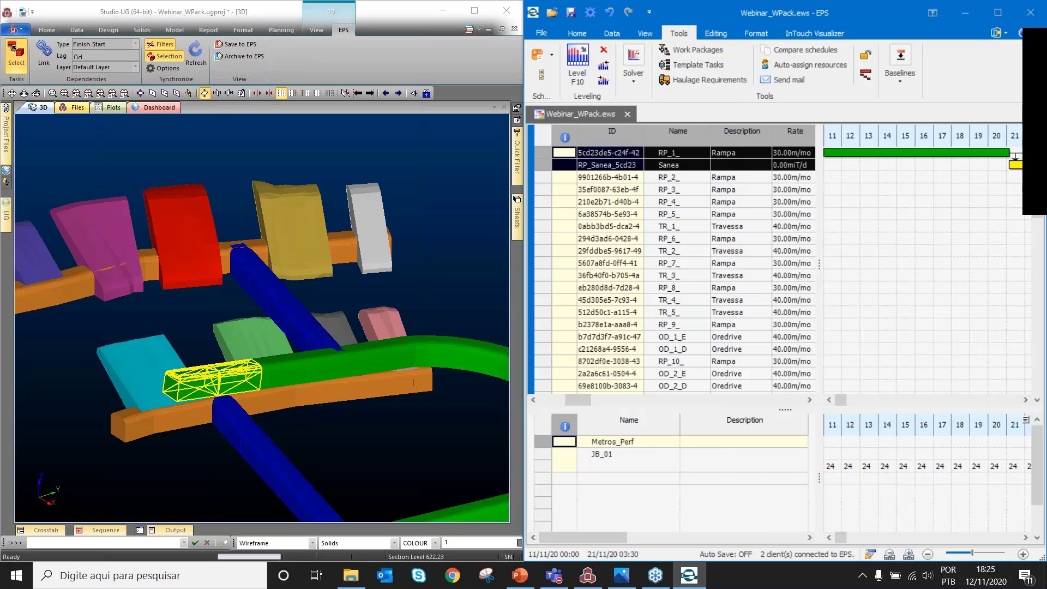
Widen the Gantt chart and examine the inserted Sanea task, its bar details and its links to RP_1_ and RP_2_
{"action": "left_click_drag", "start_coordinate": [808, 269], "coordinate": [758, 269]}
{"action": "left_click_drag", "start_coordinate": [955, 418], "coordinate": [911, 417]}
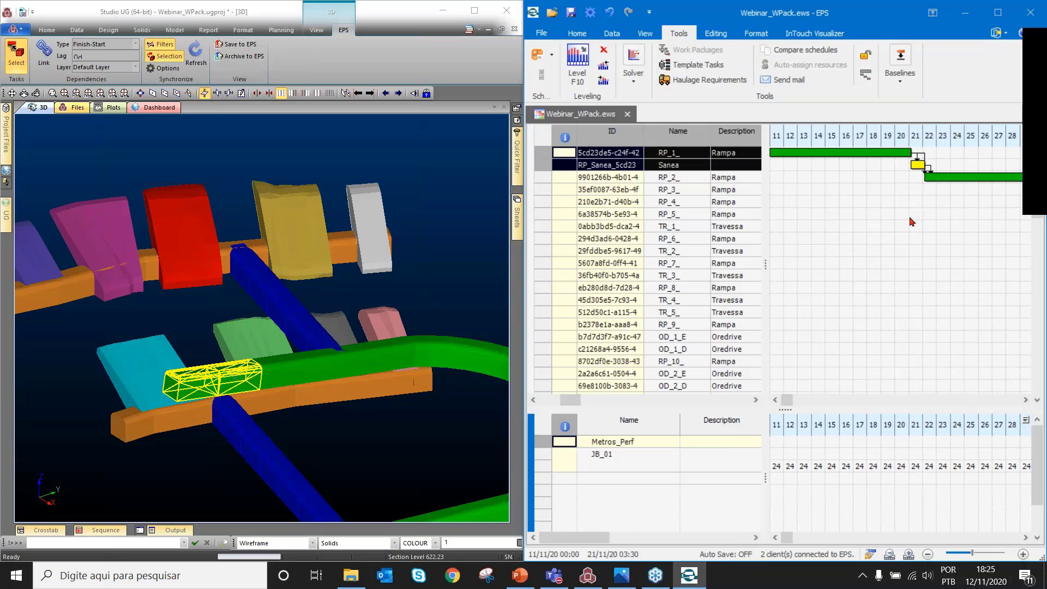
{"action": "left_click", "coordinate": [661, 165]}
{"action": "left_click", "coordinate": [736, 154]}
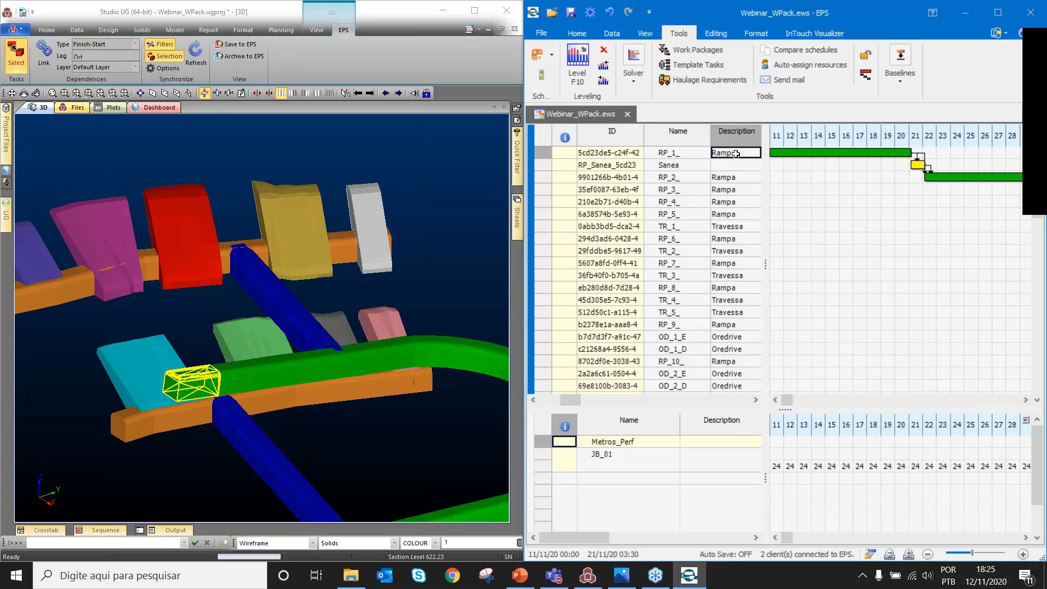
{"action": "left_click", "coordinate": [550, 152]}
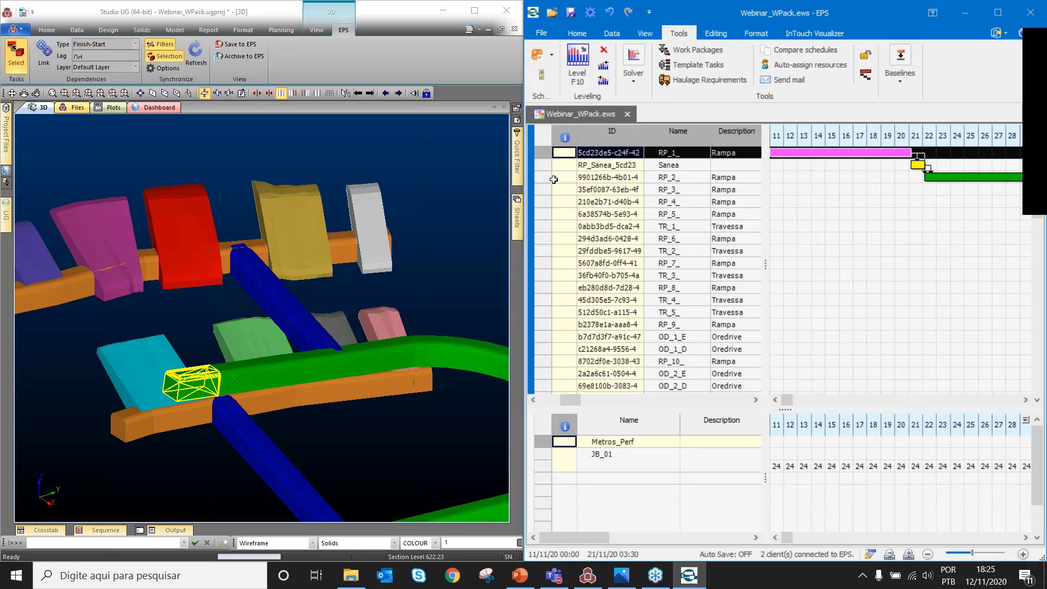
{"action": "left_click", "coordinate": [546, 178]}
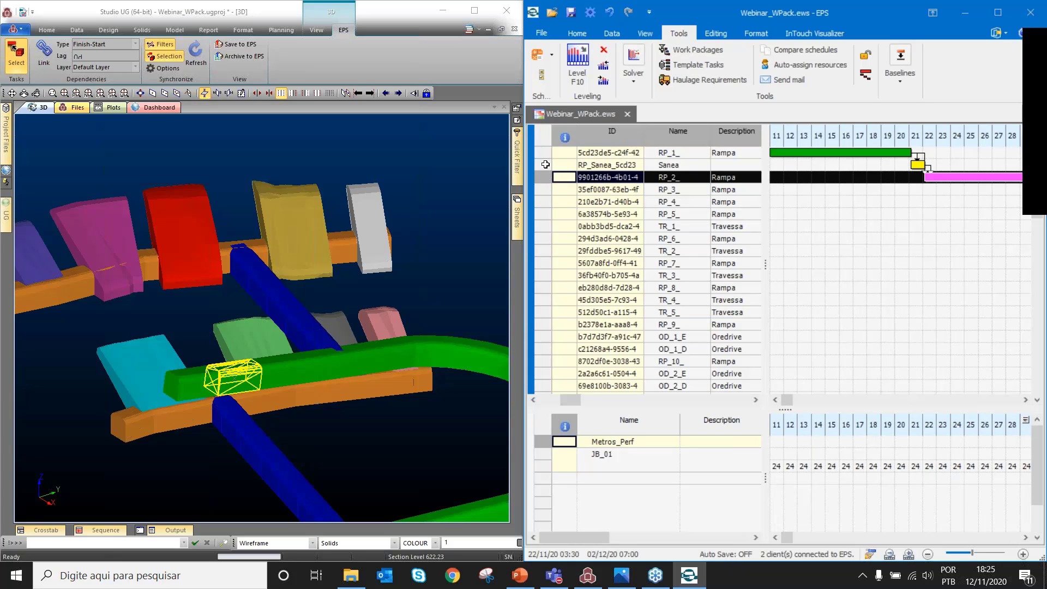
{"action": "left_click", "coordinate": [545, 165]}
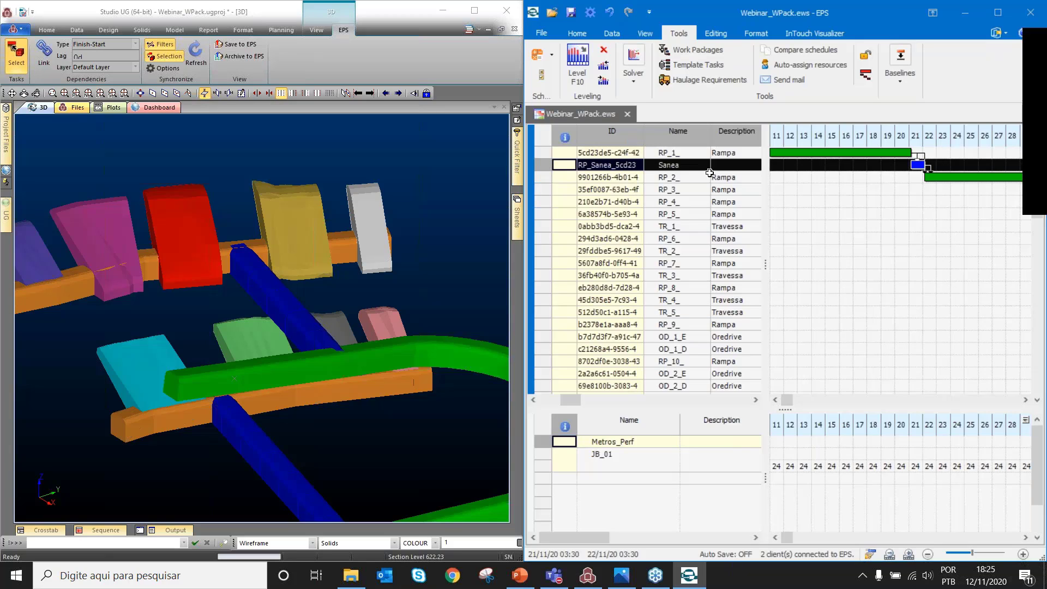
{"action": "left_click", "coordinate": [692, 168]}
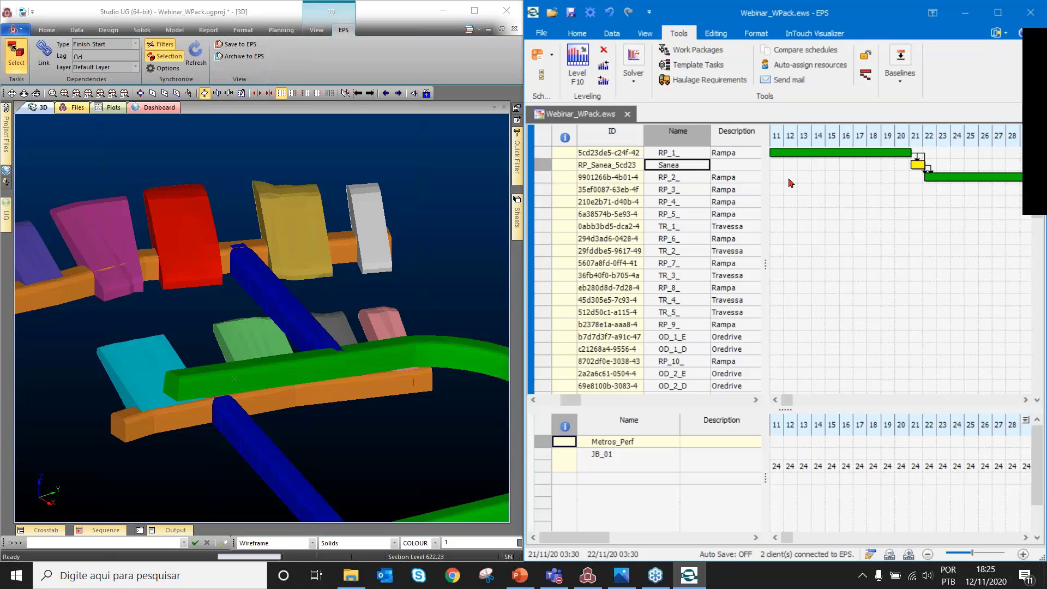
{"action": "mouse_move", "coordinate": [920, 166]}
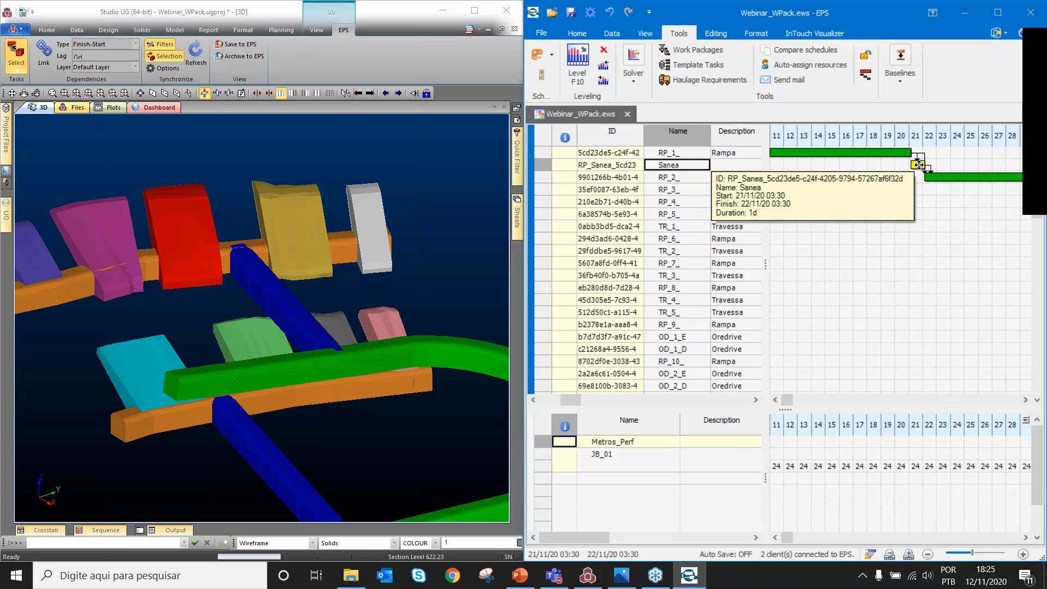
Widen the task table and enlarge the EPS window against the 3D design window
{"action": "mouse_move", "coordinate": [771, 352]}
{"action": "left_mouse_down"}
{"action": "mouse_move", "coordinate": [840, 349]}
{"action": "mouse_move", "coordinate": [809, 349]}
{"action": "left_mouse_up"}
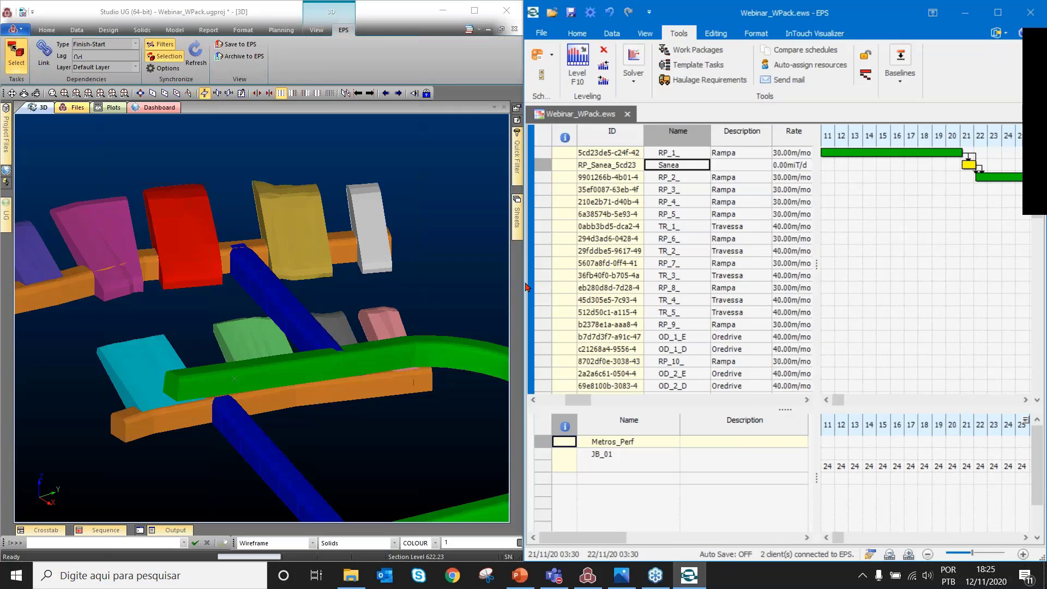
{"action": "left_click_drag", "start_coordinate": [526, 287], "coordinate": [404, 288]}
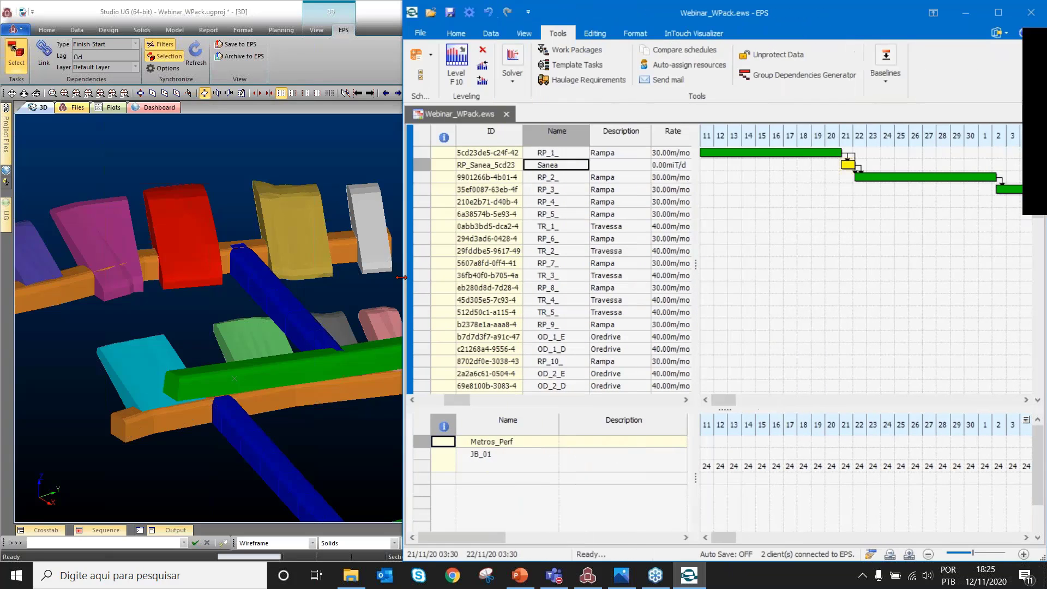
{"action": "left_click", "coordinate": [379, 29]}
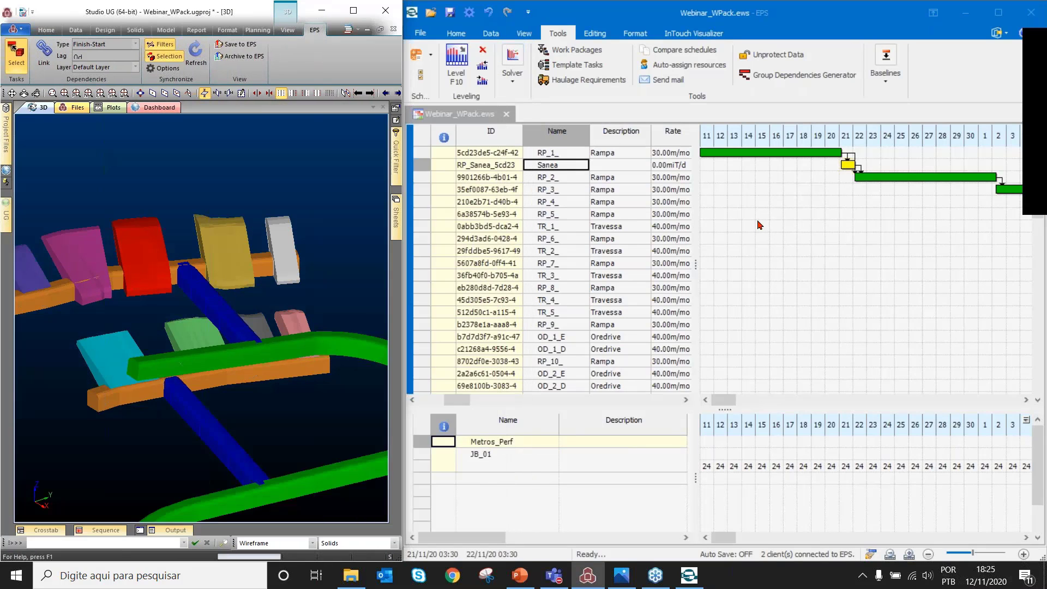
Check the Sanea task's Duration in the task table and compare it with its Gantt bar
{"action": "left_click", "coordinate": [686, 400]}
{"action": "left_click", "coordinate": [686, 400]}
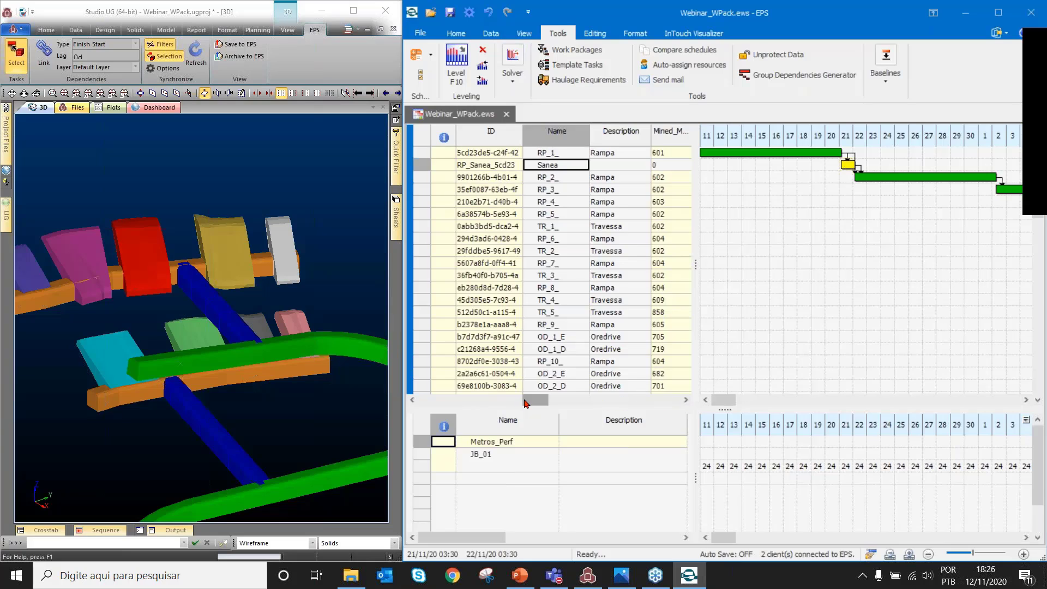
{"action": "left_click", "coordinate": [488, 402]}
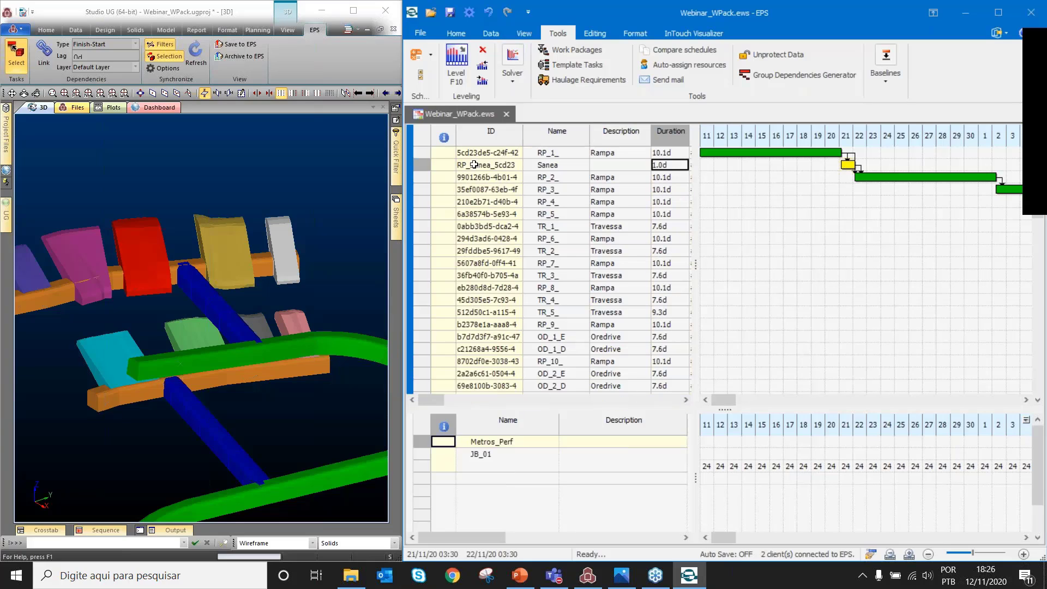
{"action": "left_click", "coordinate": [424, 163]}
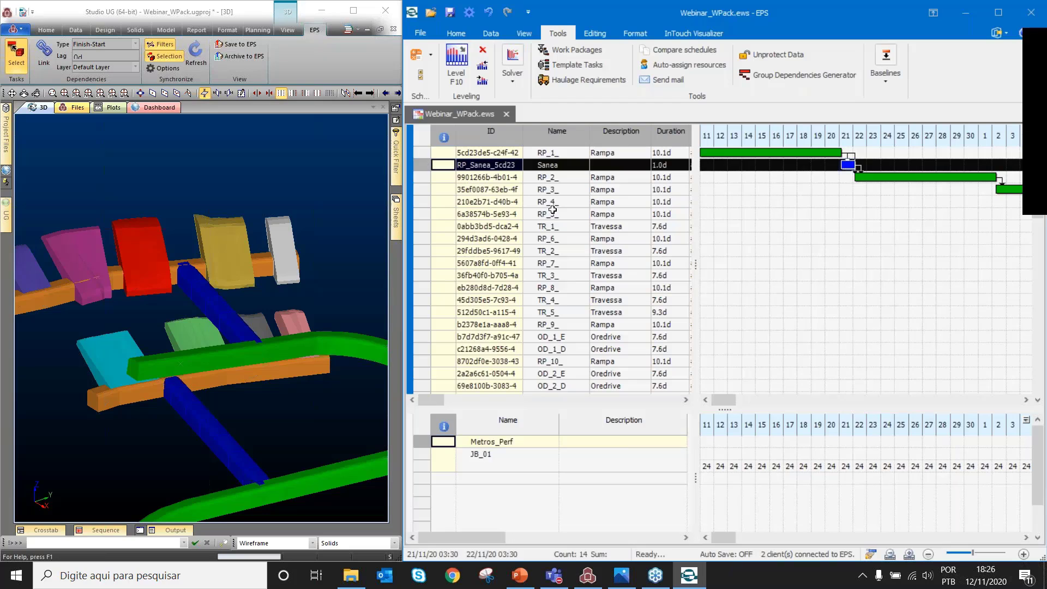
{"action": "left_click", "coordinate": [644, 233]}
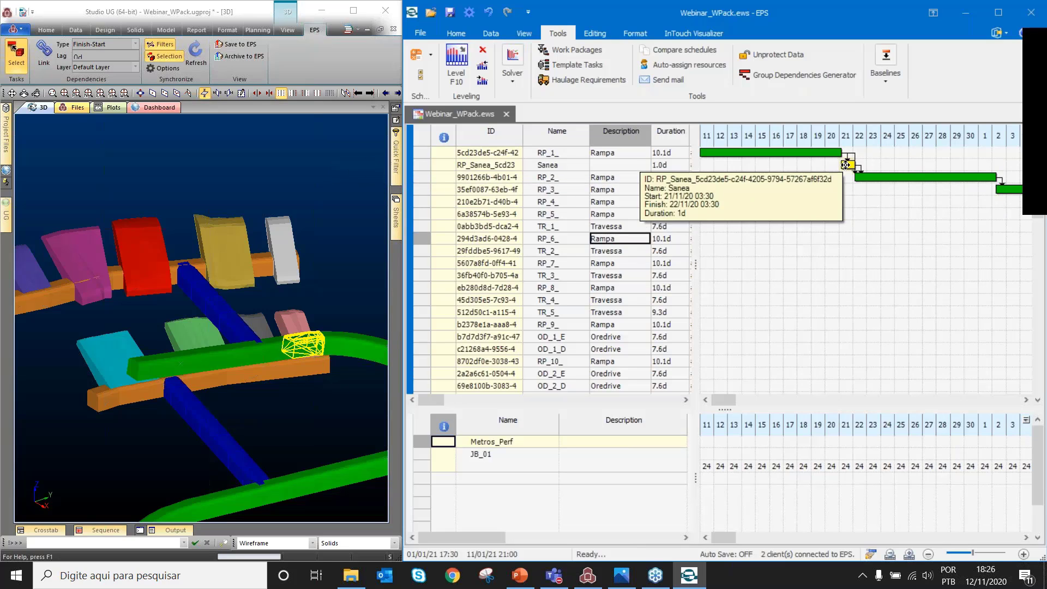
{"action": "mouse_move", "coordinate": [826, 156]}
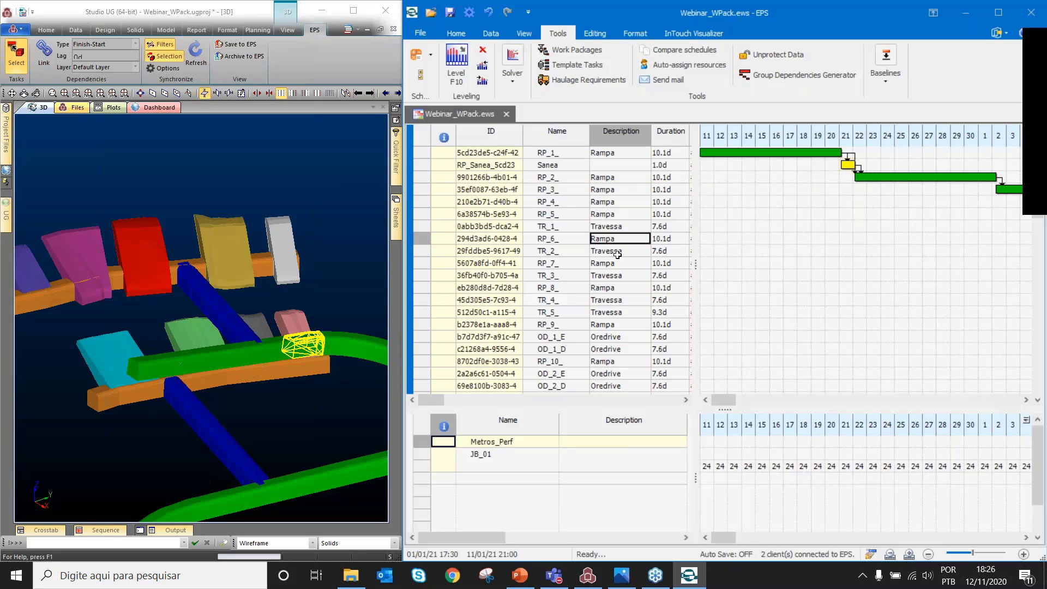
{"action": "left_click", "coordinate": [618, 255]}
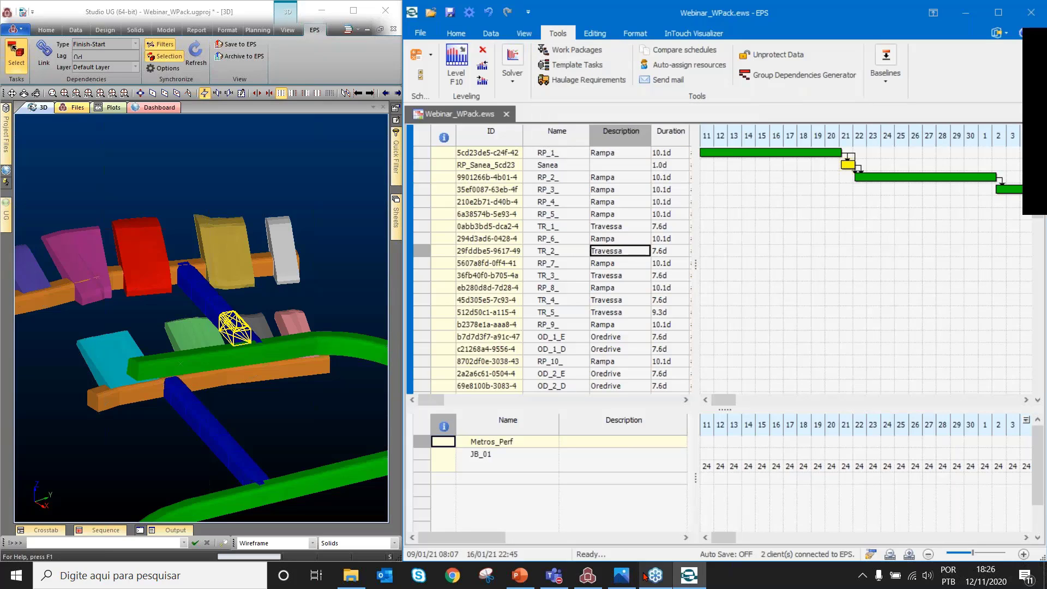
Switch to the UG_MiningCycle.jpg image in Photos, enlarge it to review the mining cycle activities, and return to EPS
{"action": "mouse_move", "coordinate": [646, 577]}
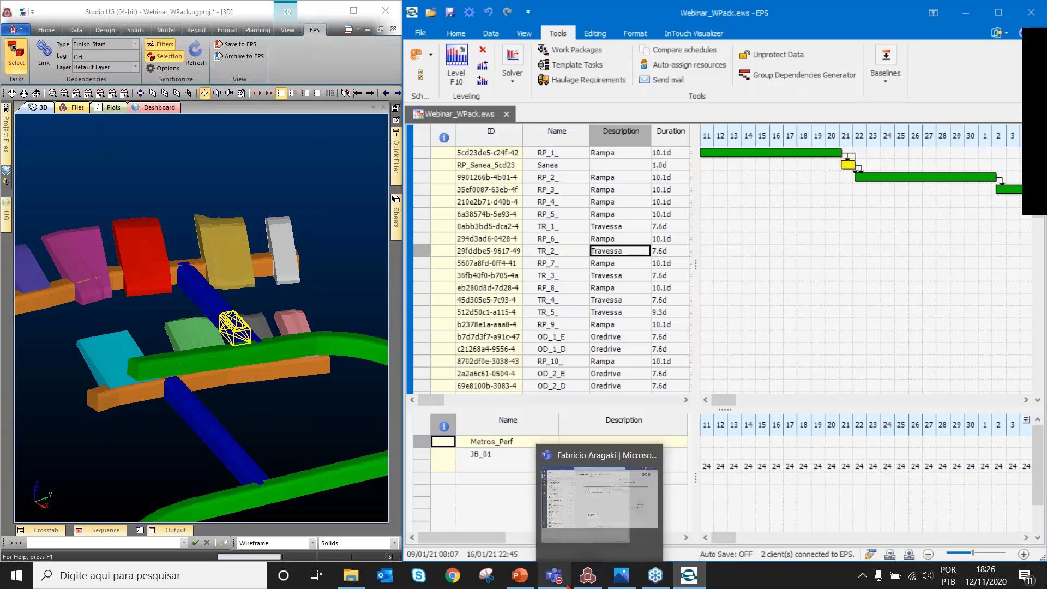
{"action": "left_click", "coordinate": [683, 581]}
{"action": "left_click", "coordinate": [688, 577]}
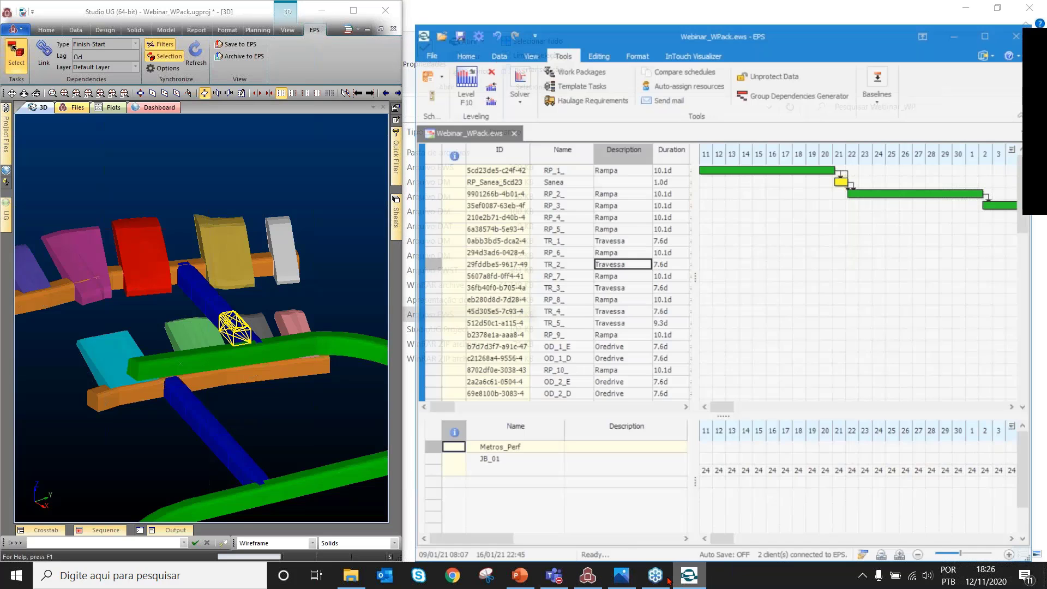
{"action": "left_click", "coordinate": [622, 576]}
{"action": "left_click", "coordinate": [454, 37]}
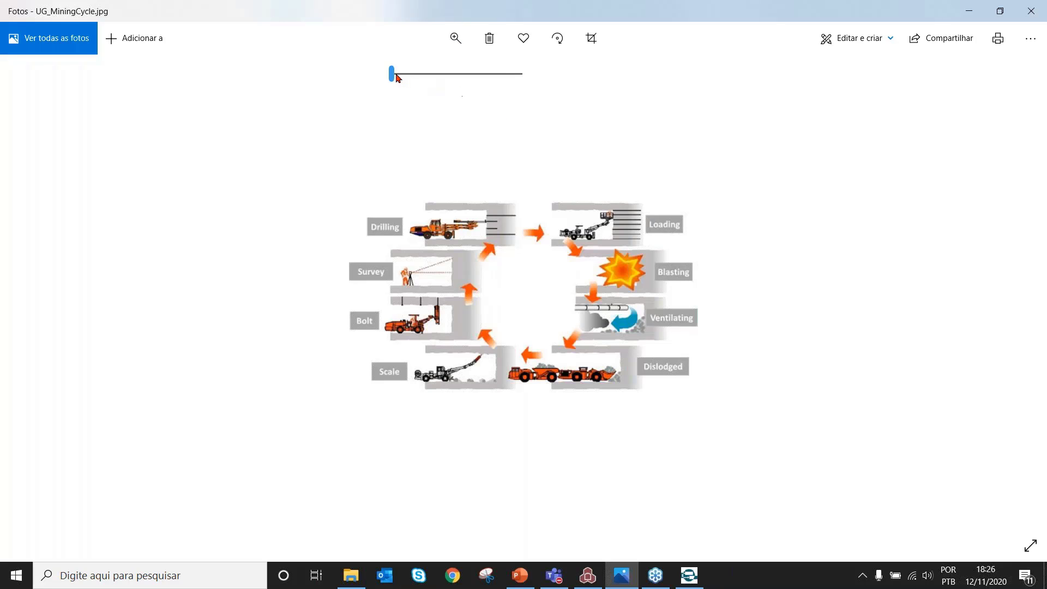
{"action": "left_click_drag", "start_coordinate": [393, 75], "coordinate": [423, 77]}
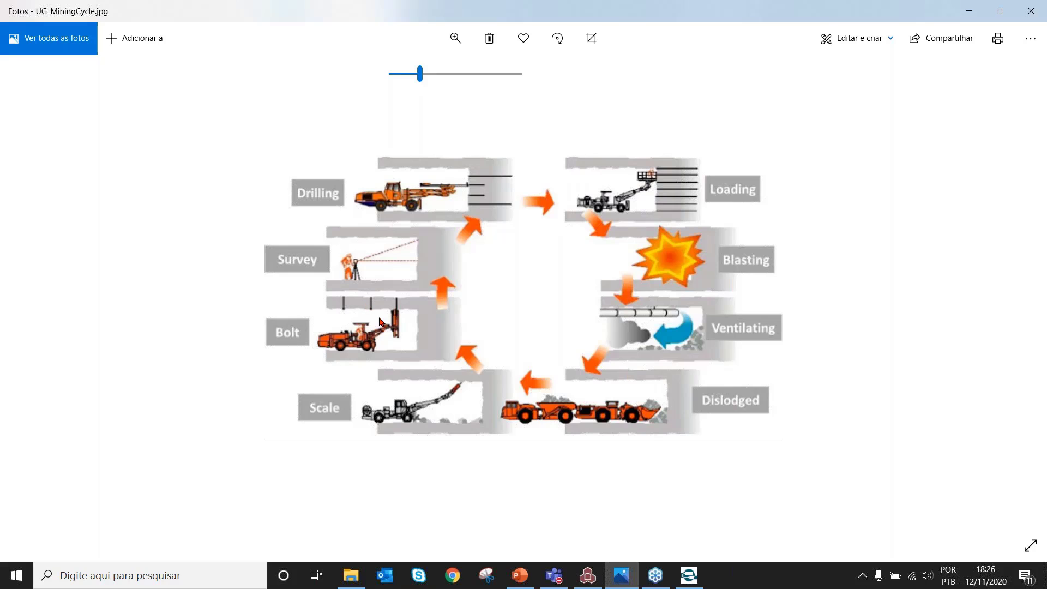
{"action": "left_click", "coordinate": [970, 12]}
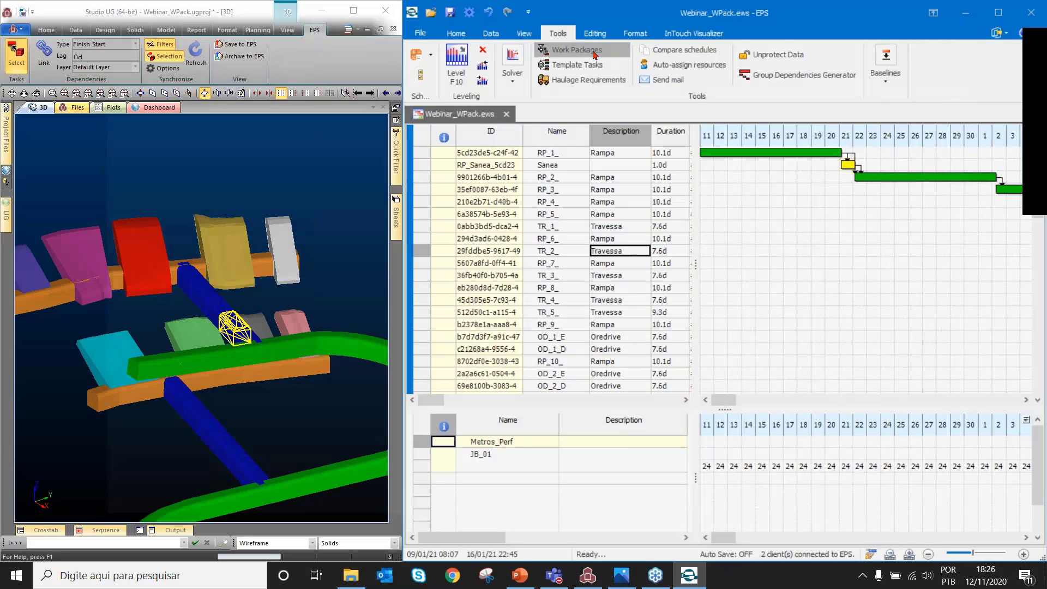
Reopen the work package definitions, duplicate Ramp_Cycle, and name the copy Ramp_Cycle_2
{"action": "left_click", "coordinate": [594, 55]}
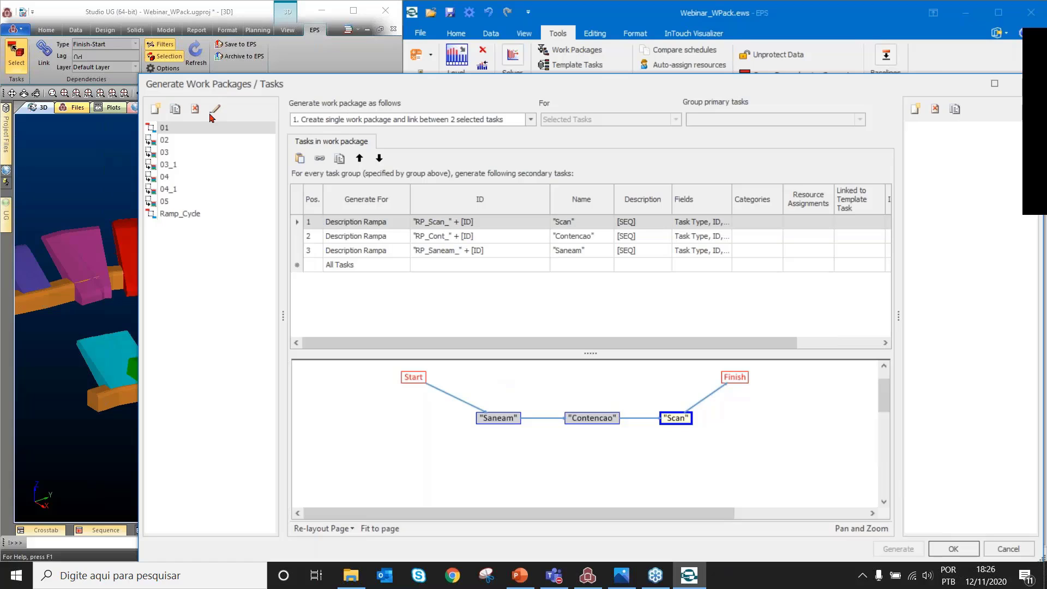
{"action": "left_click", "coordinate": [186, 214]}
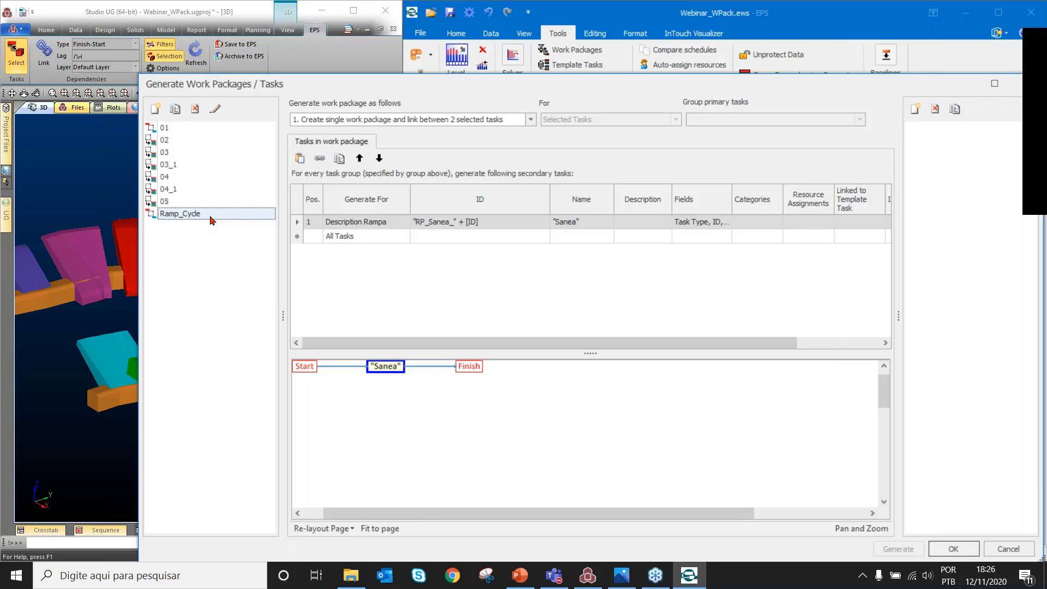
{"action": "left_click", "coordinate": [344, 242]}
{"action": "left_click", "coordinate": [491, 297]}
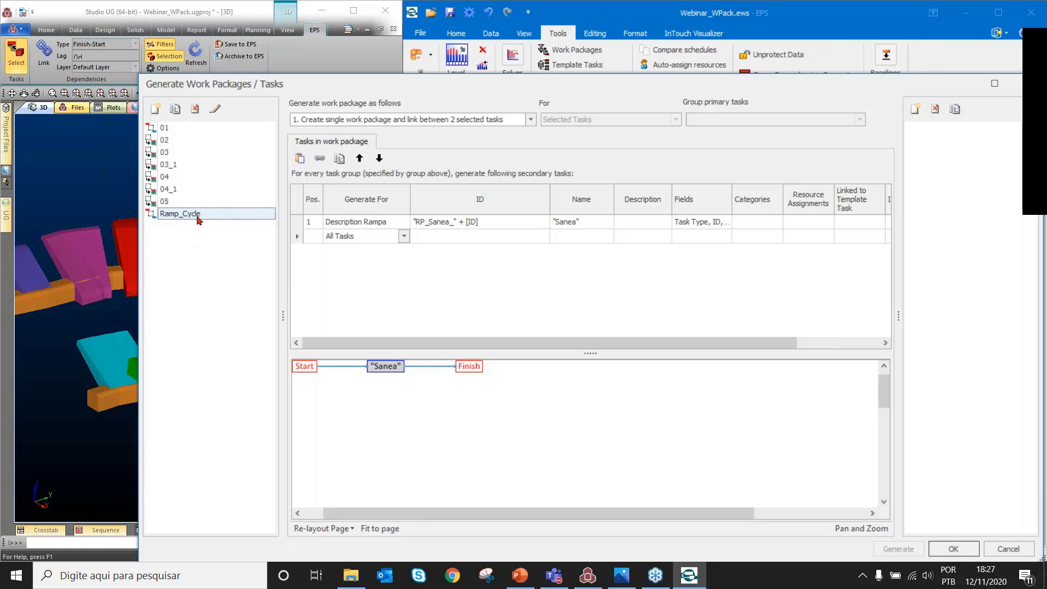
{"action": "left_click", "coordinate": [175, 109]}
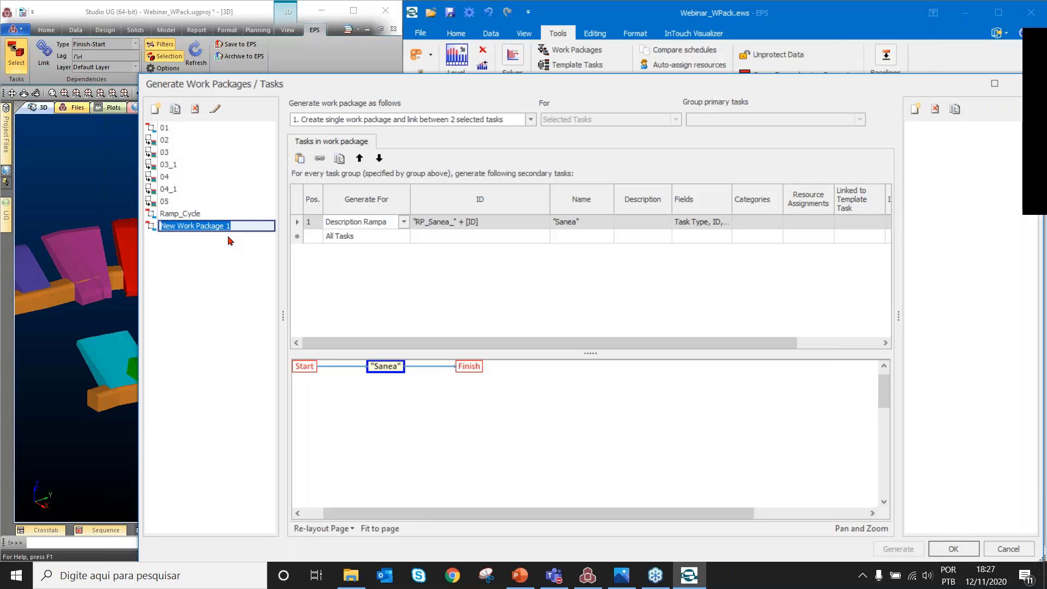
{"action": "type", "text": "R"}
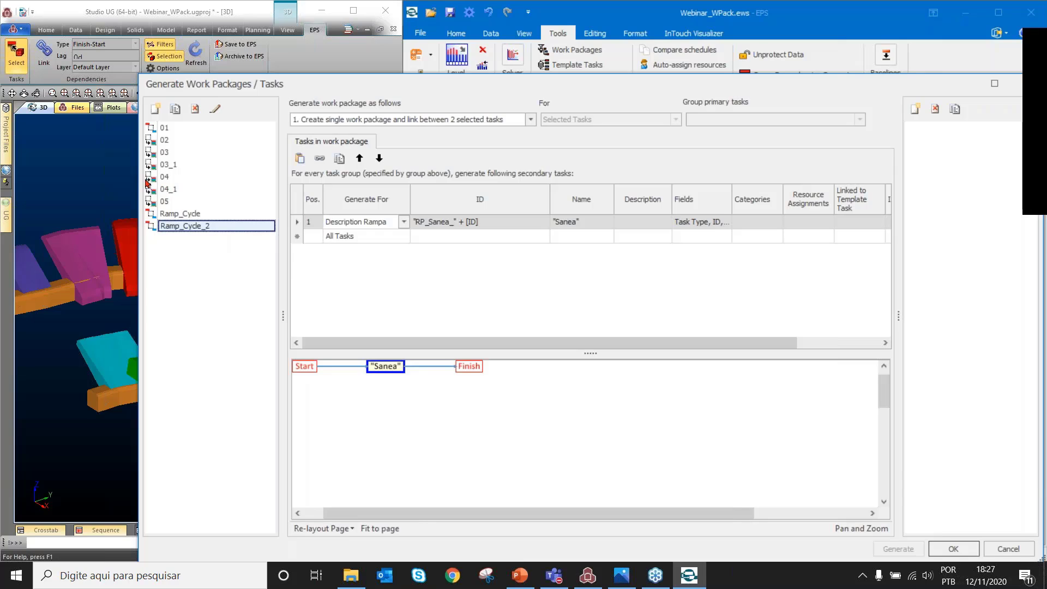
{"action": "type", "text": "amp_Cycle_2"}
{"action": "key", "text": "Return"}
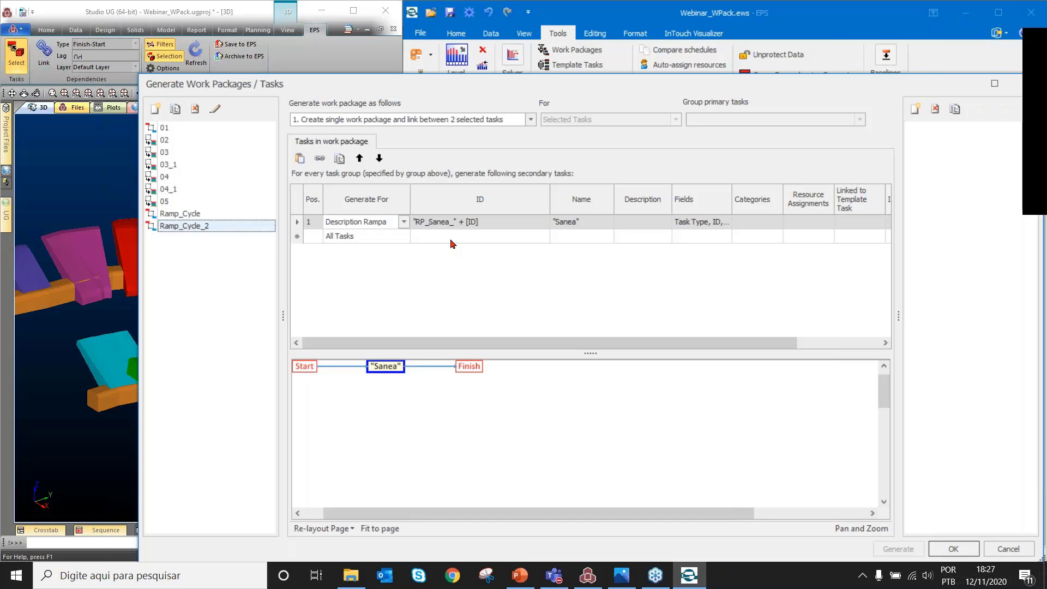
Switch to the UG_MiningCycle.jpg image in Photos to check the cycle activities, and return to the EPS work package definitions
{"action": "left_click", "coordinate": [627, 582]}
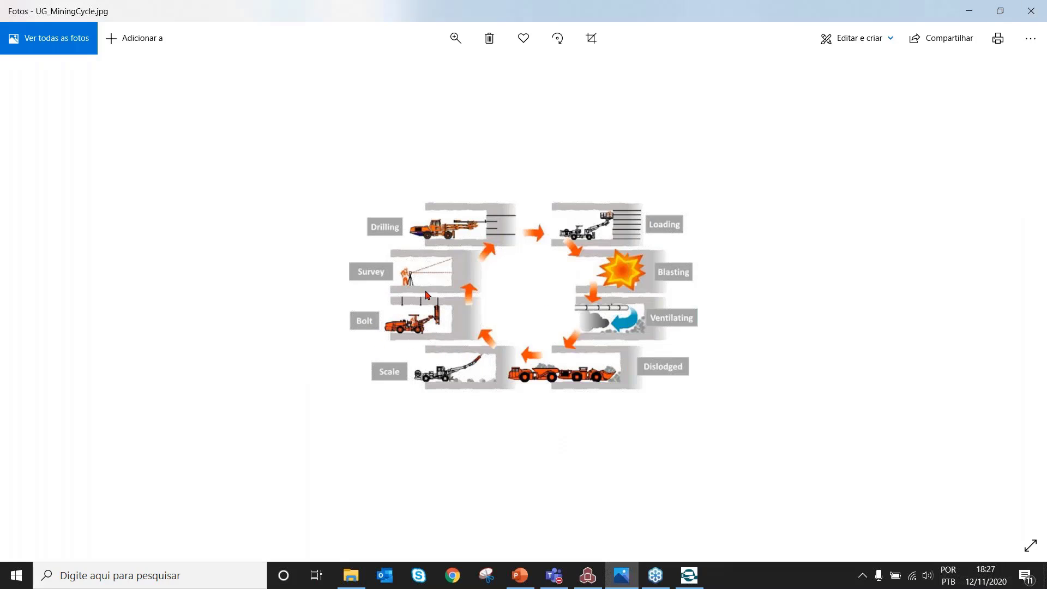
{"action": "left_click", "coordinate": [974, 10]}
Duplicate the Sanea task in Ramp_Cycle_2 and set the copy's ID formula to "RP_Cont_" + [ID]
{"action": "left_click", "coordinate": [297, 223]}
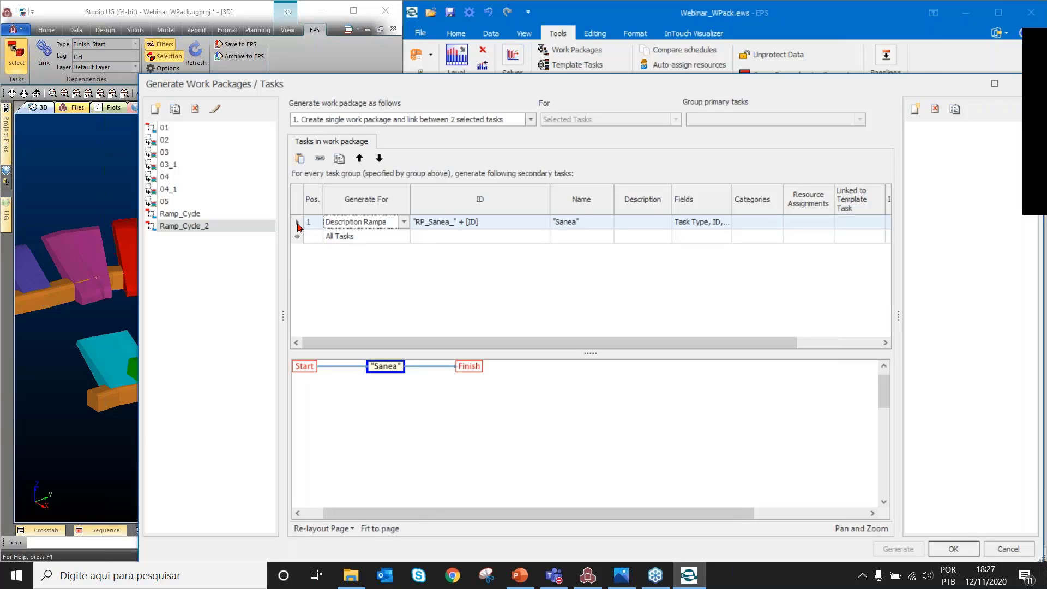
{"action": "left_click", "coordinate": [339, 159]}
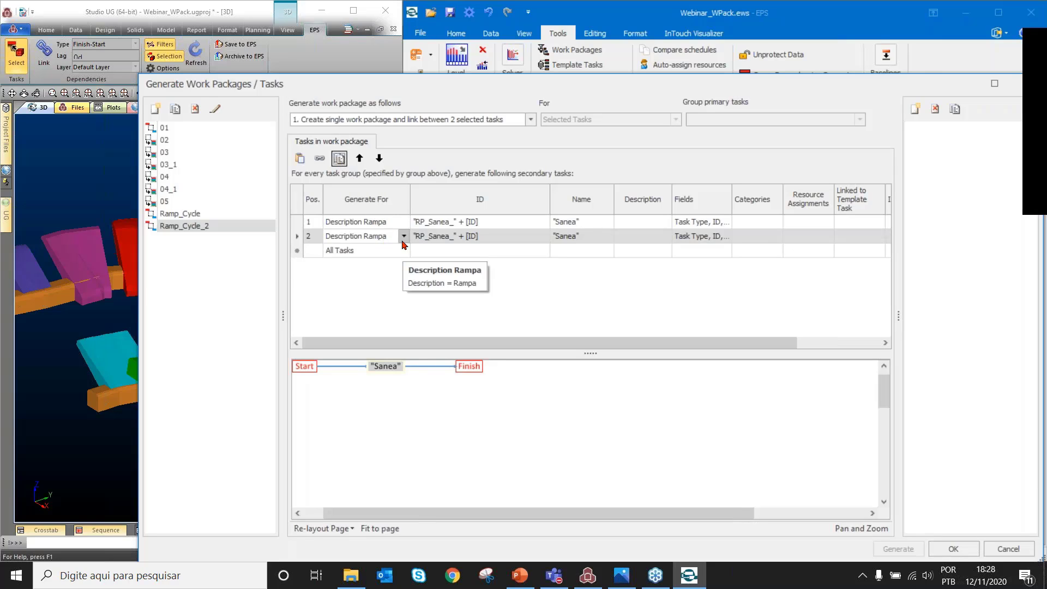
{"action": "left_click", "coordinate": [455, 240]}
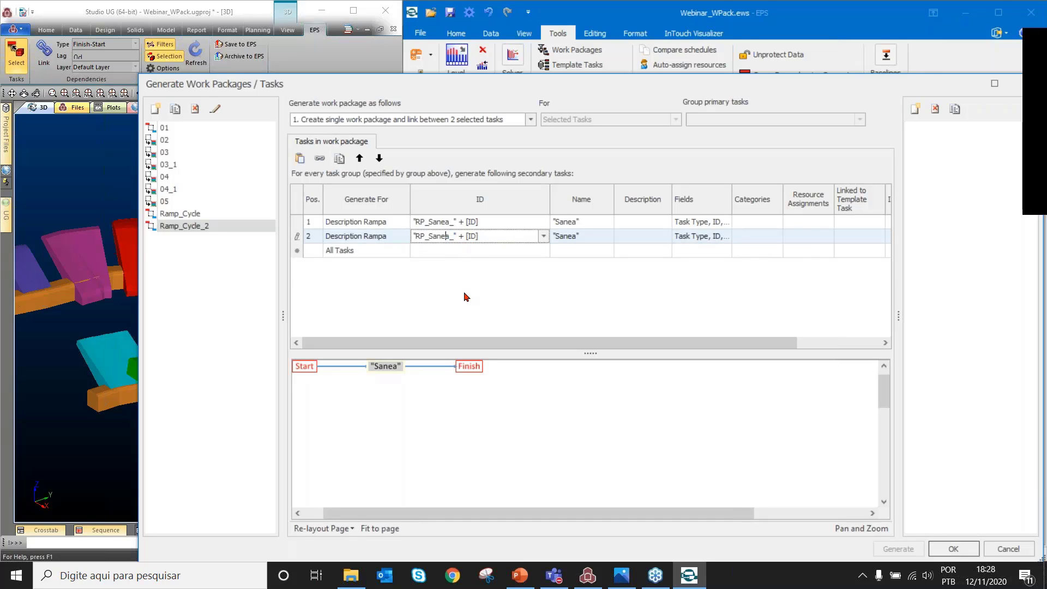
{"action": "key", "text": "BackSpace"}
{"action": "key", "text": "BackSpace"}
{"action": "key", "text": "BackSpace"}
{"action": "key", "text": "BackSpace"}
{"action": "key", "text": "BackSpace"}
{"action": "type", "text": "Cont"}
Set the Name of the second task in the work package to "Cont"
{"action": "left_click", "coordinate": [579, 239]}
{"action": "key", "text": "End"}
{"action": "key", "text": "BackSpace"}
{"action": "key", "text": "BackSpace"}
{"action": "key", "text": "BackSpace"}
{"action": "key", "text": "BackSpace"}
{"action": "key", "text": "BackSpace"}
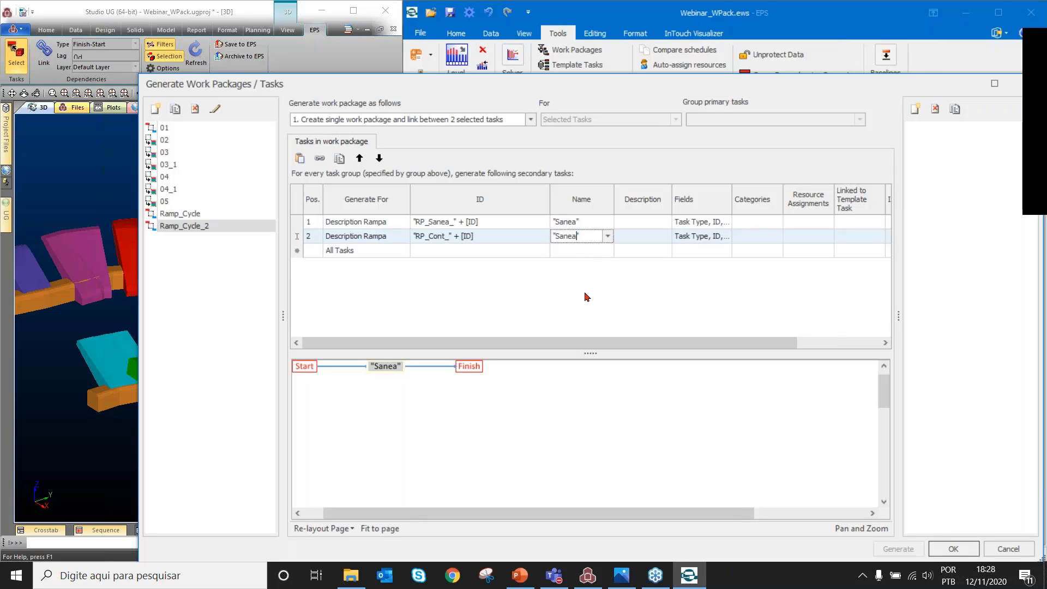
{"action": "type", "text": "Cont"}
Review the Cont task's field definitions, including Task Type and Duration, and close them without making changes
{"action": "left_click", "coordinate": [701, 236]}
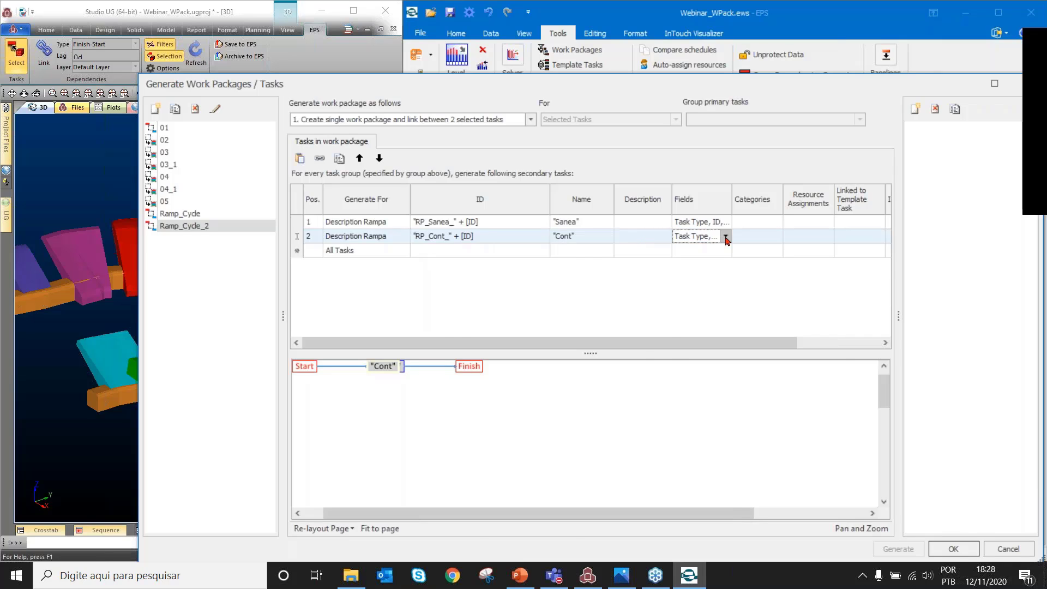
{"action": "left_click", "coordinate": [726, 235]}
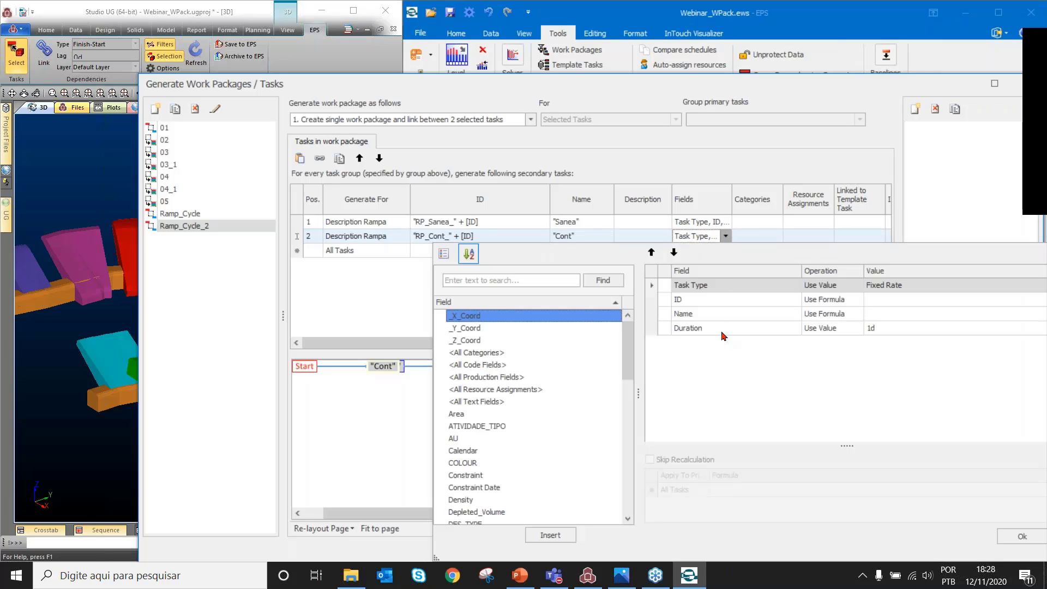
{"action": "left_click", "coordinate": [722, 330]}
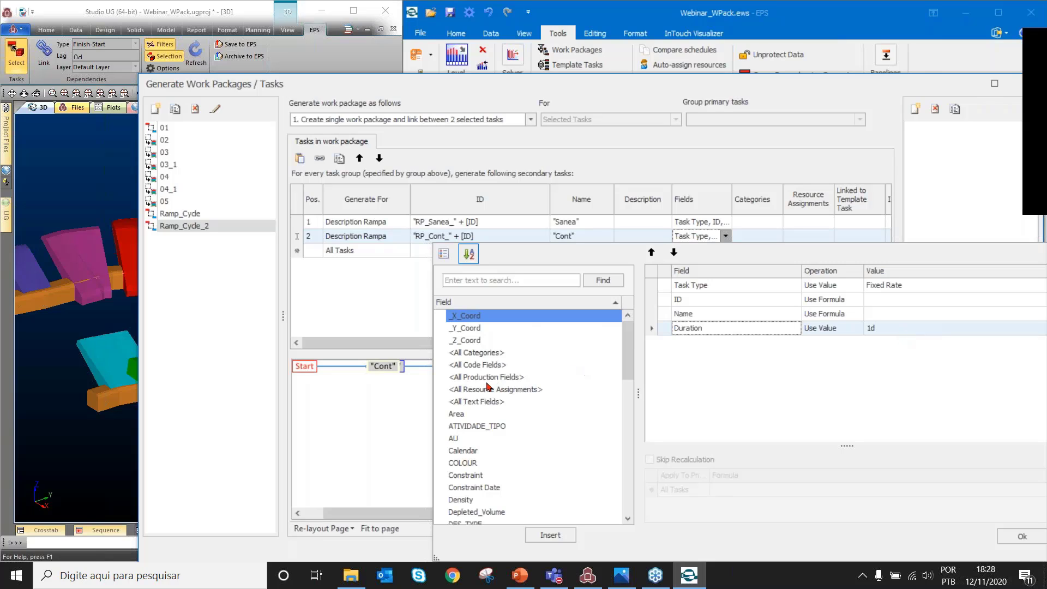
{"action": "left_click", "coordinate": [530, 377]}
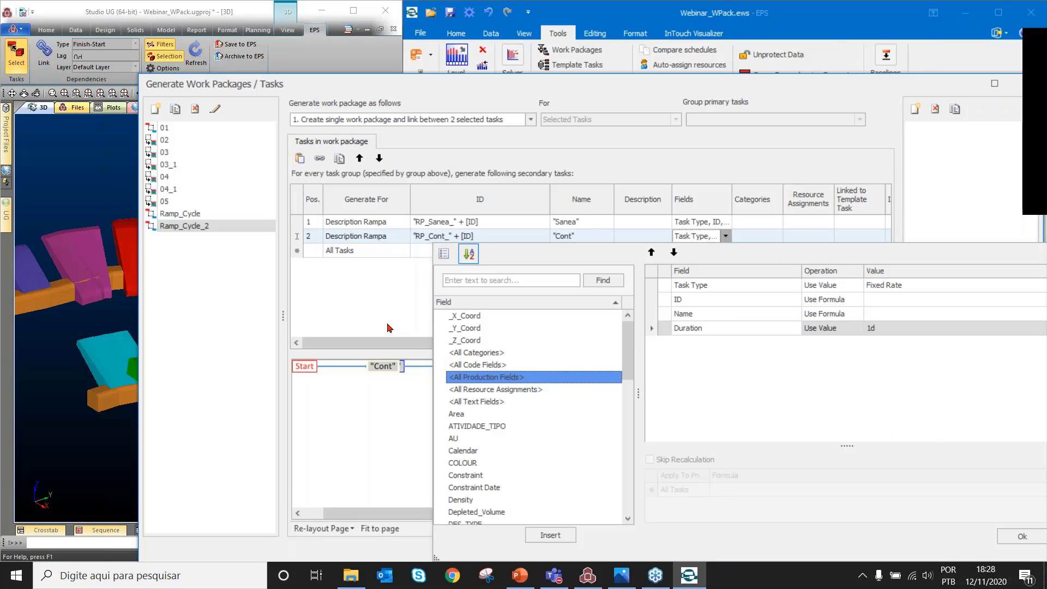
{"action": "left_click", "coordinate": [385, 307]}
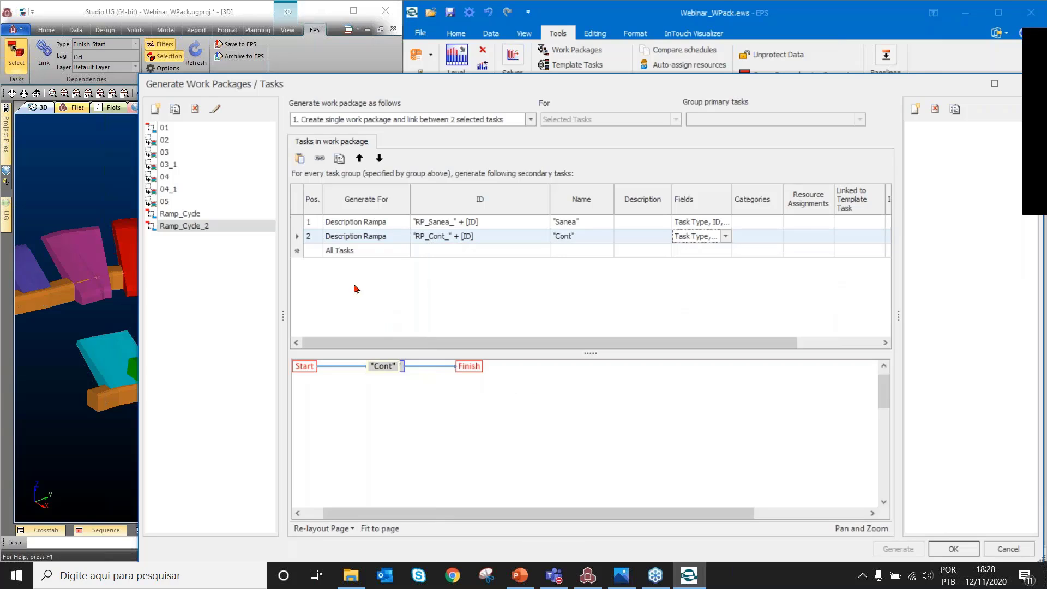
Duplicate the Cont task and set the copy's ID formula to "RP_Surv_" + [ID]
{"action": "left_click", "coordinate": [301, 240]}
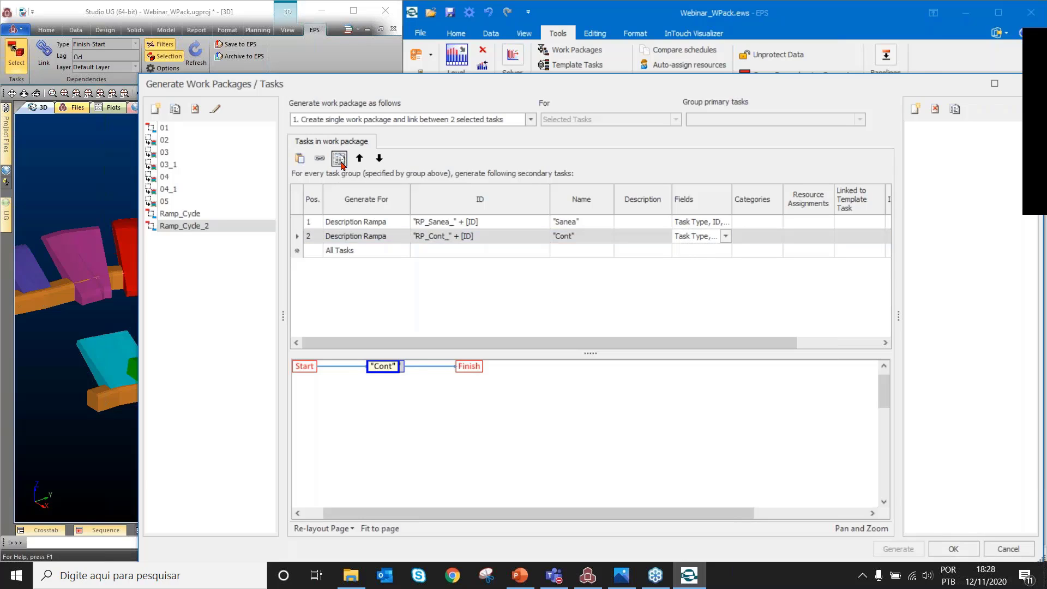
{"action": "left_click", "coordinate": [339, 159]}
{"action": "left_click", "coordinate": [452, 251]}
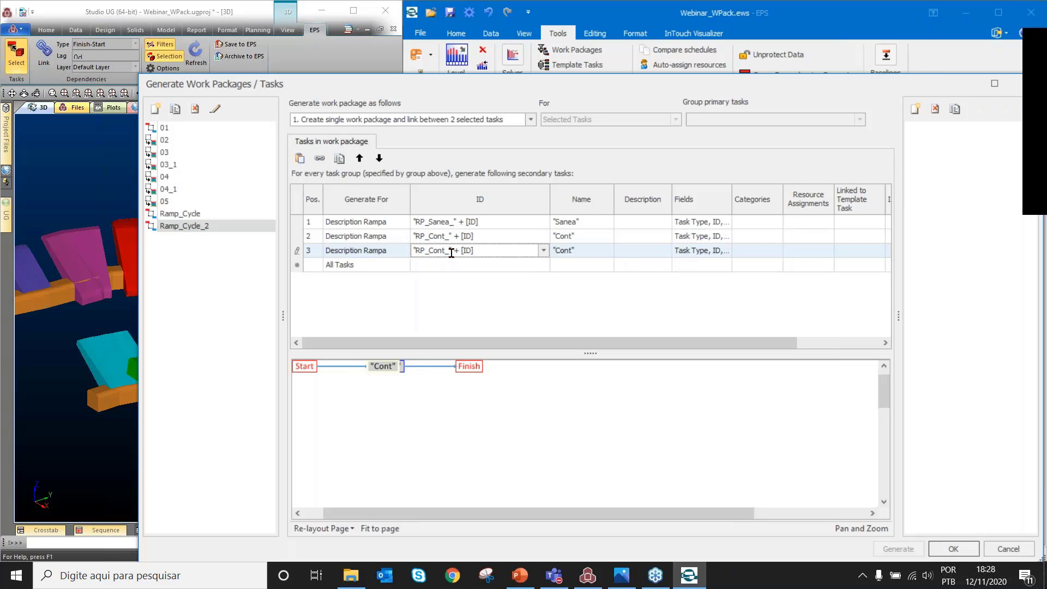
{"action": "key", "text": "BackSpace"}
{"action": "key", "text": "BackSpace"}
{"action": "key", "text": "BackSpace"}
{"action": "key", "text": "BackSpace"}
{"action": "key", "text": "BackSpace"}
{"action": "type", "text": "S"}
Set the Name of the third task in the work package to "Survey"
{"action": "left_click", "coordinate": [573, 250]}
{"action": "key", "text": "BackSpace"}
{"action": "key", "text": "BackSpace"}
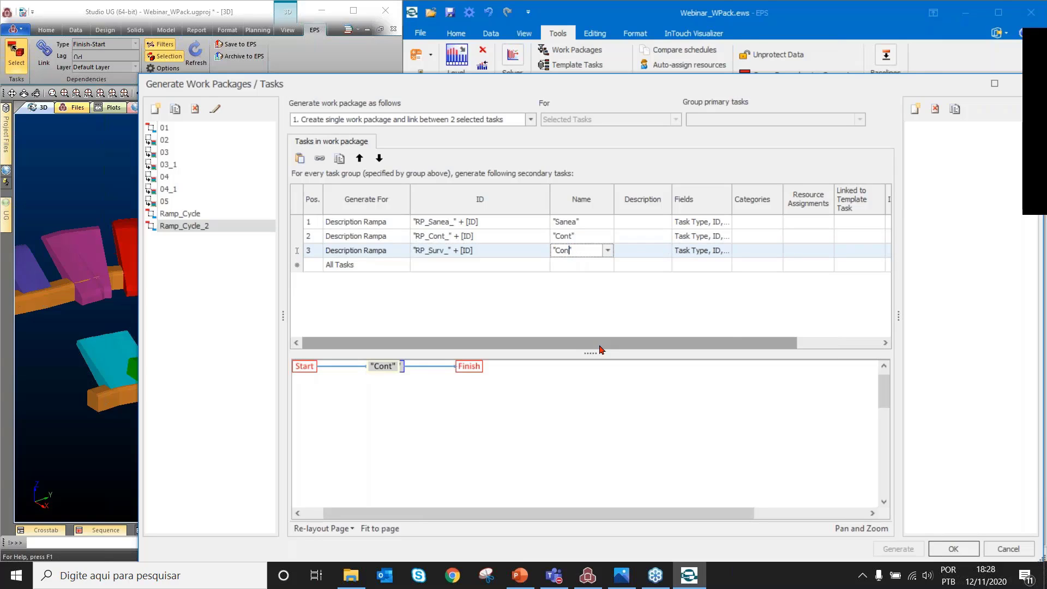
{"action": "key", "text": "BackSpace"}
{"action": "key", "text": "BackSpace"}
{"action": "key", "text": "BackSpace"}
{"action": "type", "text": "Survey\""}
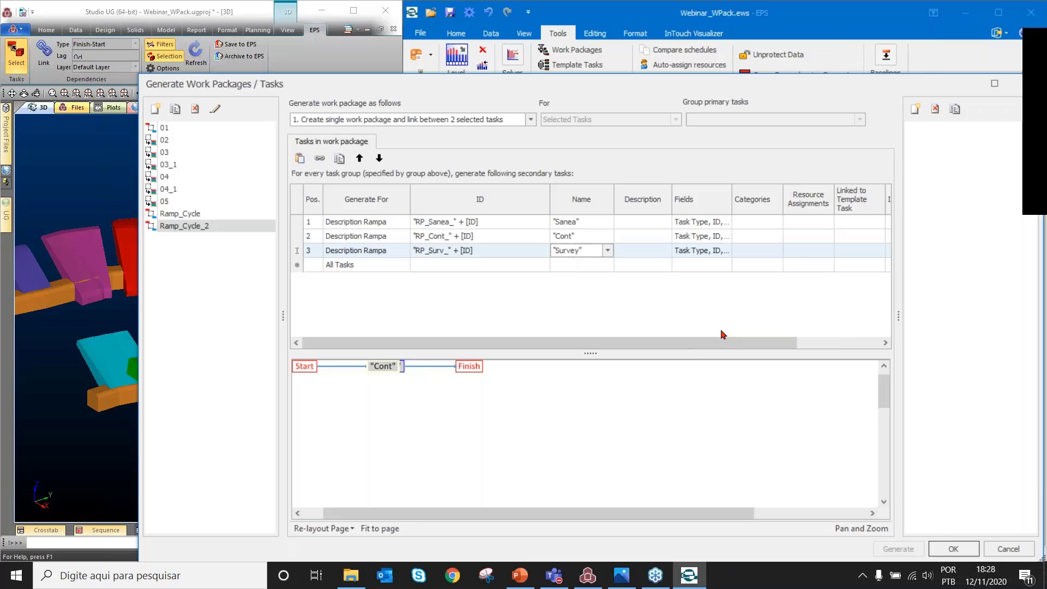
{"action": "left_click", "coordinate": [727, 254]}
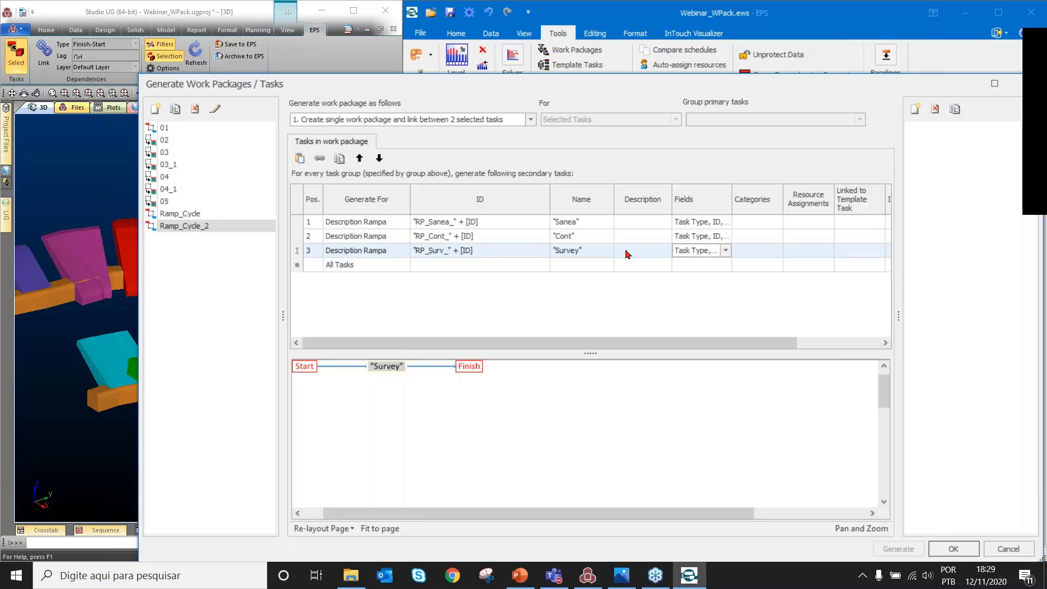
Separate the overlapping task boxes in the diagram and arrange them in one row: Start, Sanea, Cont, Survey, Finish
{"action": "left_click", "coordinate": [391, 366]}
{"action": "left_click_drag", "start_coordinate": [395, 371], "coordinate": [435, 454]}
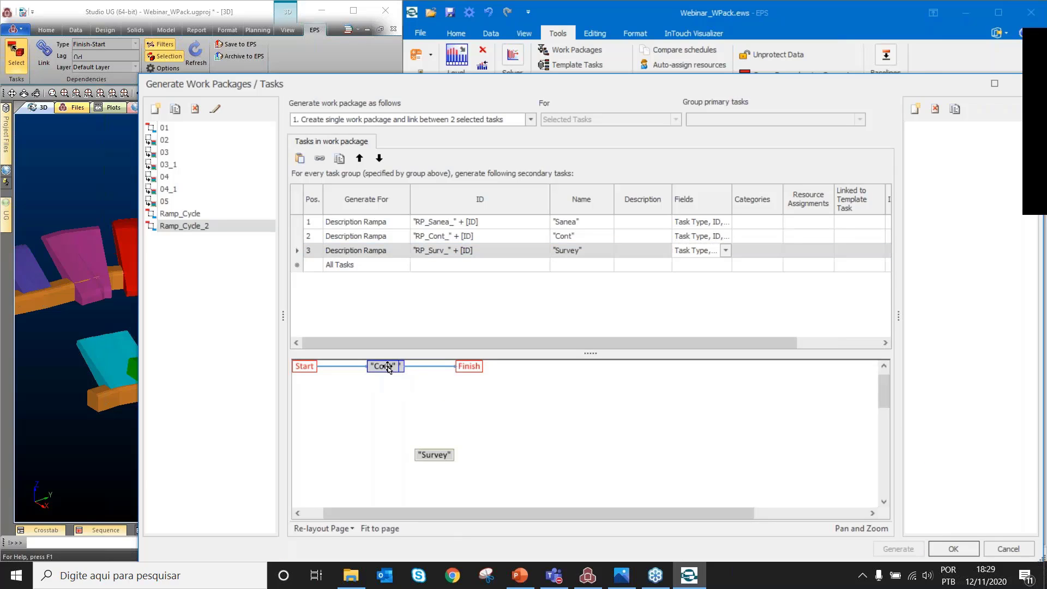
{"action": "left_click_drag", "start_coordinate": [386, 366], "coordinate": [452, 420]}
{"action": "left_click_drag", "start_coordinate": [469, 366], "coordinate": [646, 387]}
{"action": "left_click_drag", "start_coordinate": [391, 369], "coordinate": [415, 393]}
{"action": "left_click_drag", "start_coordinate": [306, 366], "coordinate": [313, 387]}
{"action": "left_click_drag", "start_coordinate": [393, 391], "coordinate": [373, 392]}
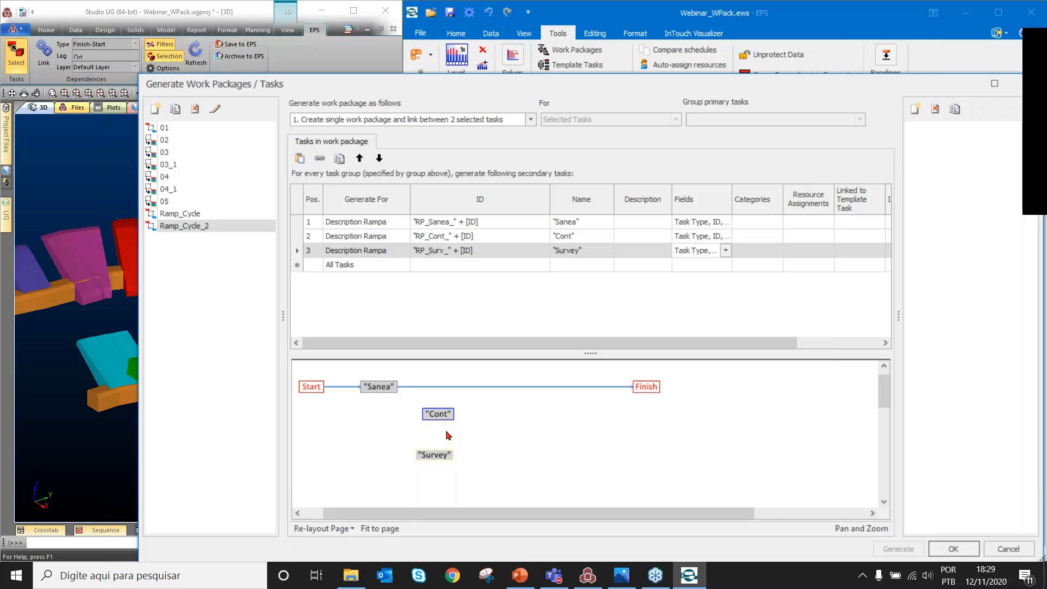
{"action": "left_click_drag", "start_coordinate": [438, 416], "coordinate": [468, 383]}
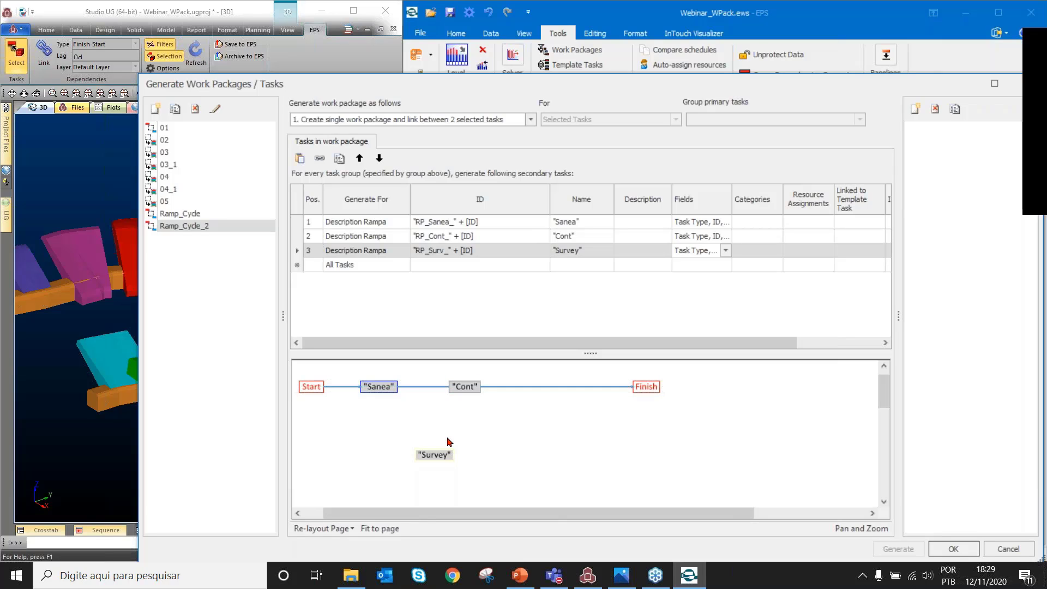
{"action": "left_click_drag", "start_coordinate": [433, 460], "coordinate": [557, 390]}
Delete the direct link between Sanea and Finish, and link Sanea to Cont as Finish-Start with 0d lag
{"action": "left_click", "coordinate": [512, 387]}
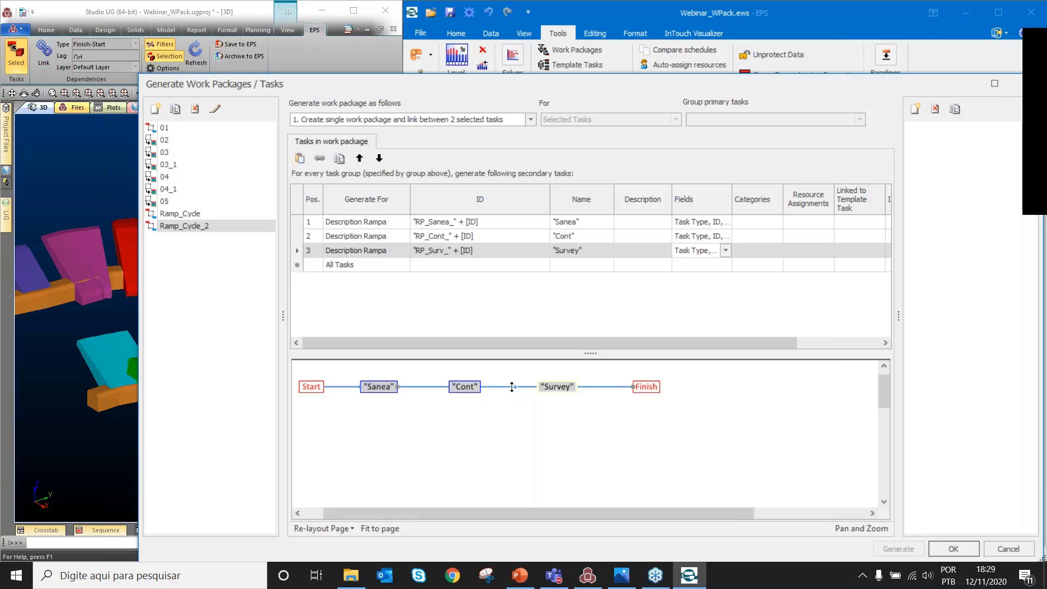
{"action": "key", "text": "Delete"}
{"action": "left_click_drag", "start_coordinate": [397, 387], "coordinate": [449, 387]}
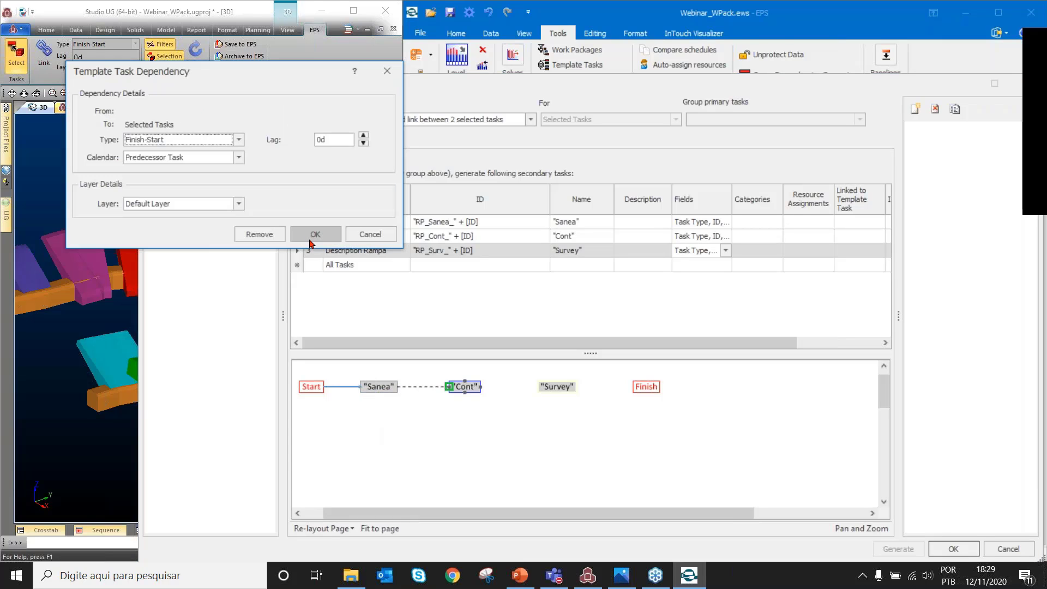
{"action": "left_click", "coordinate": [315, 234]}
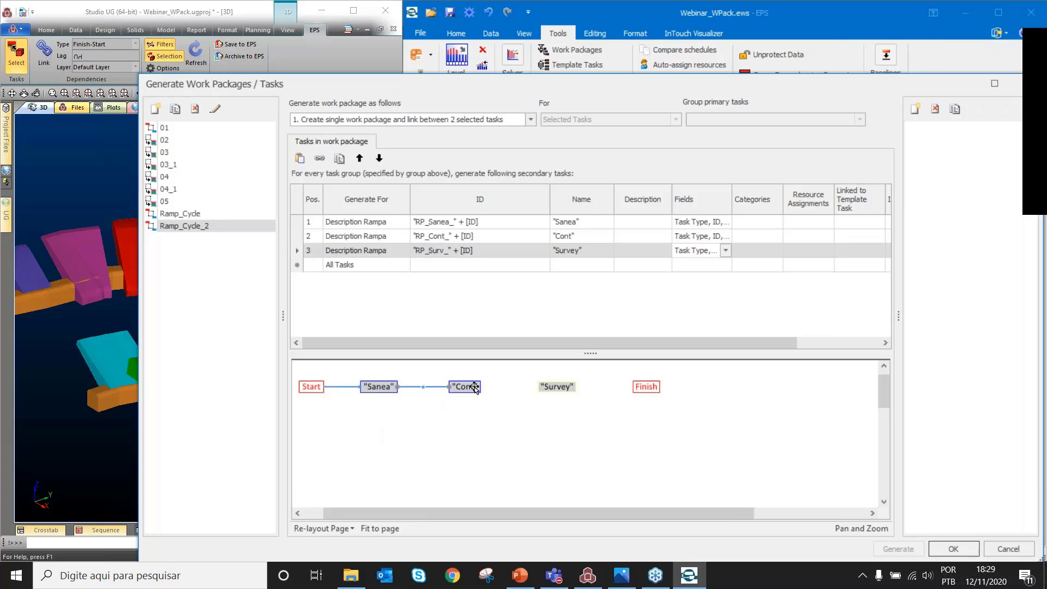
Link Cont to Survey and Survey to Finish as Finish-Start with 0d lag, and save the work package definitions
{"action": "left_click_drag", "start_coordinate": [477, 387], "coordinate": [538, 388]}
{"action": "left_click_drag", "start_coordinate": [538, 388], "coordinate": [538, 388]}
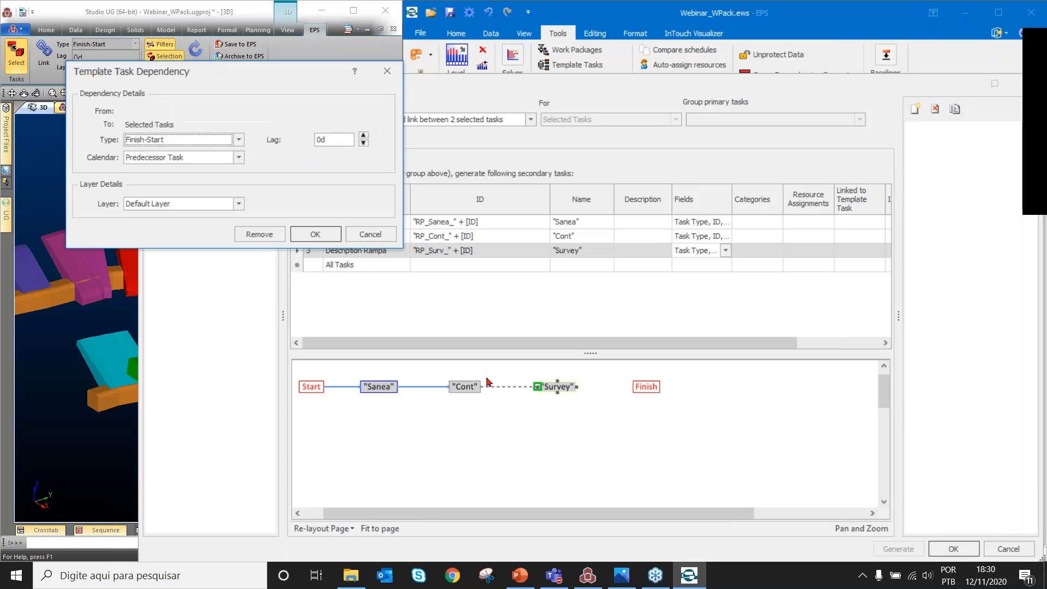
{"action": "left_click", "coordinate": [316, 234]}
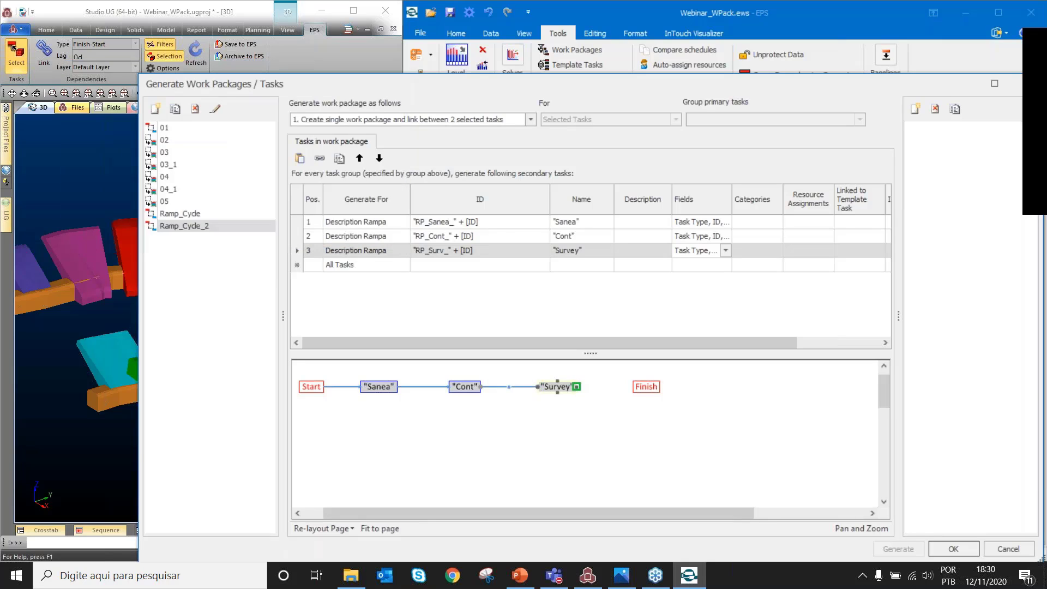
{"action": "left_click_drag", "start_coordinate": [577, 386], "coordinate": [632, 387]}
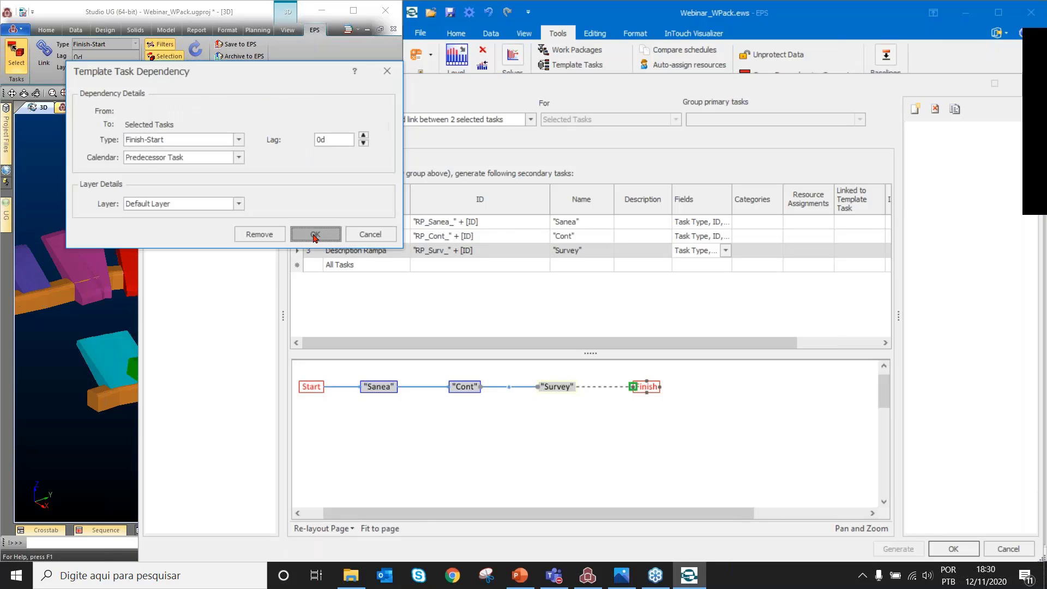
{"action": "left_click", "coordinate": [316, 235]}
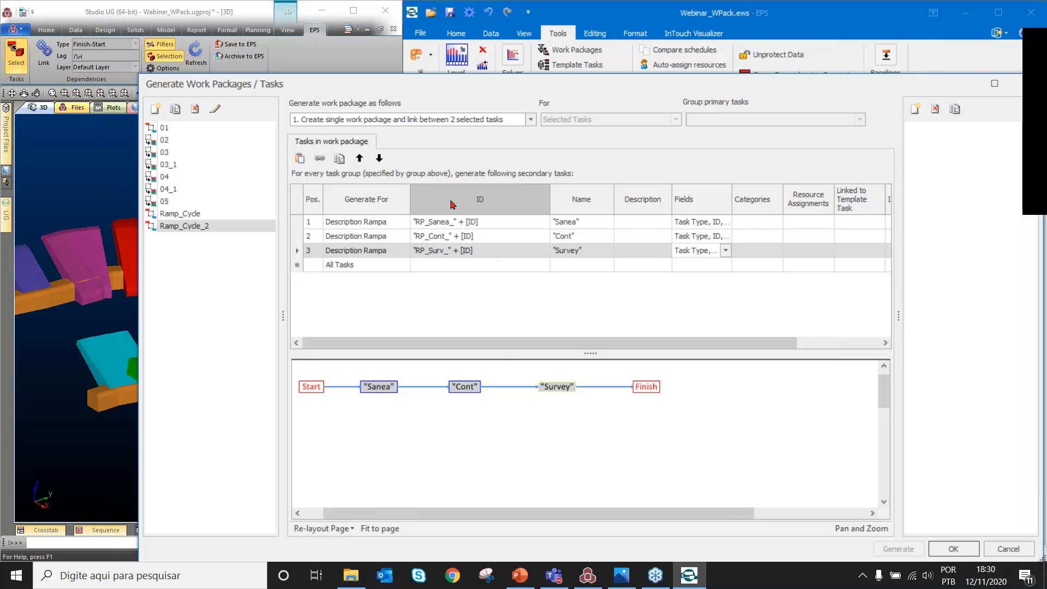
{"action": "left_click", "coordinate": [968, 549]}
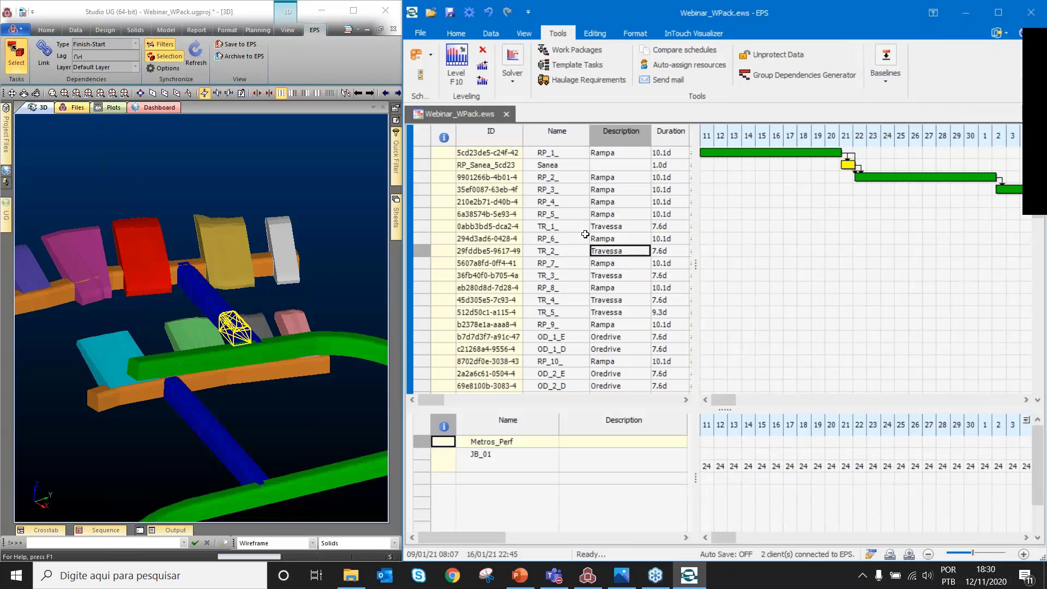
Delete the existing Sanea task between RP_1_ and RP_2_ from the schedule
{"action": "left_click", "coordinate": [426, 164]}
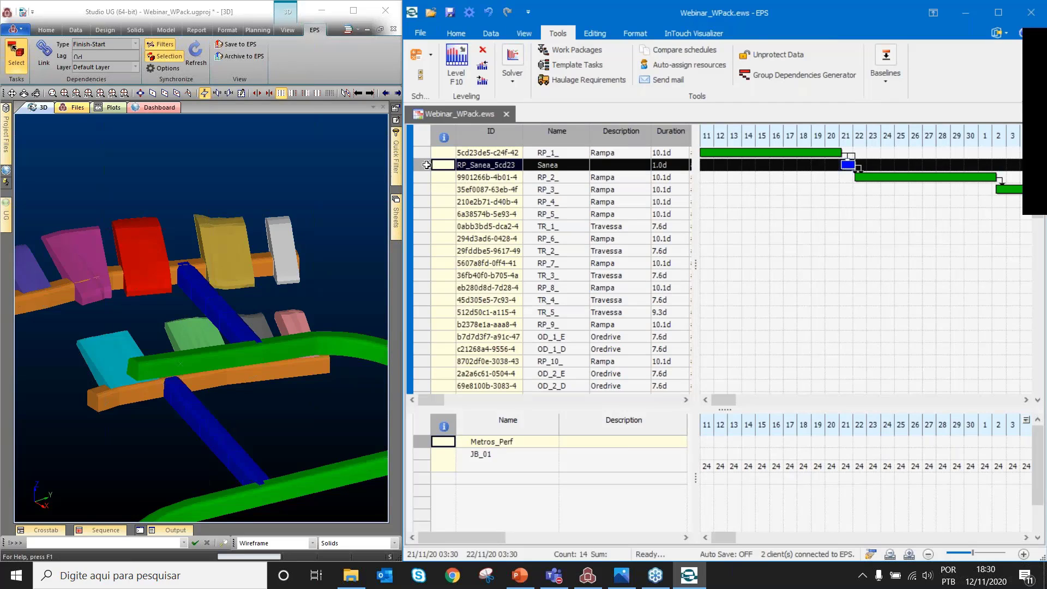
{"action": "key", "text": "Delete"}
{"action": "key", "text": "Return"}
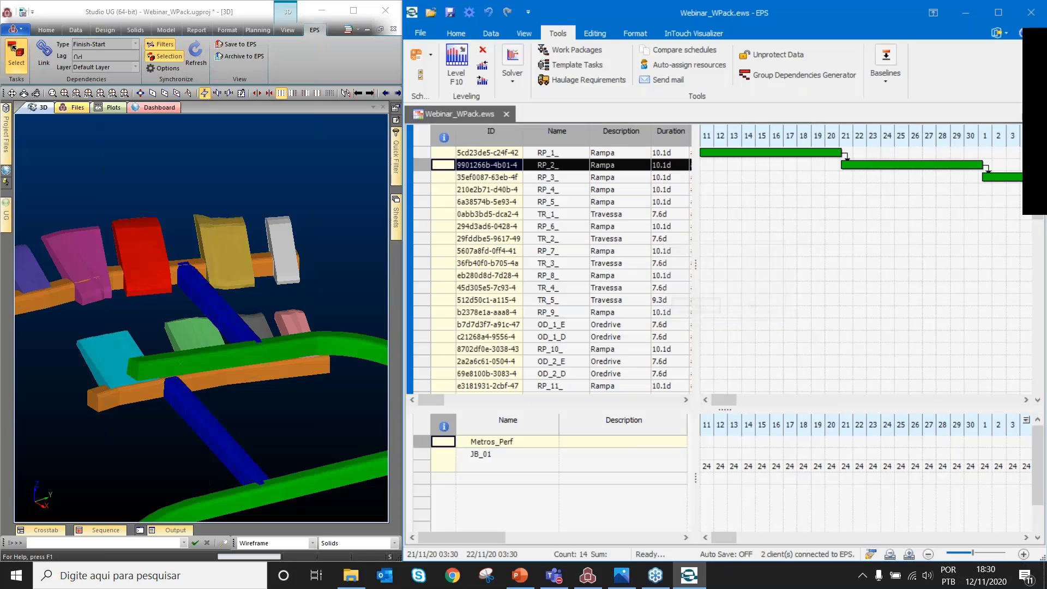
Select the first two ramp solids, RP_1_ and RP_2_, in the 3D design and insert the Ramp_Cycle_2 work package between their tasks
{"action": "left_click", "coordinate": [150, 376]}
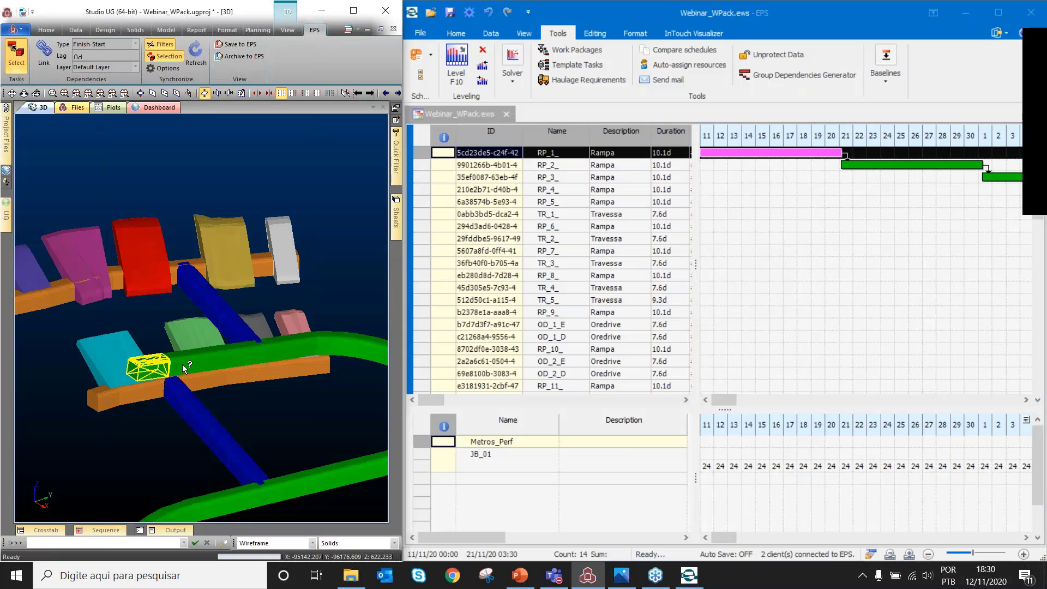
{"action": "left_click", "coordinate": [182, 364], "text": "ctrl"}
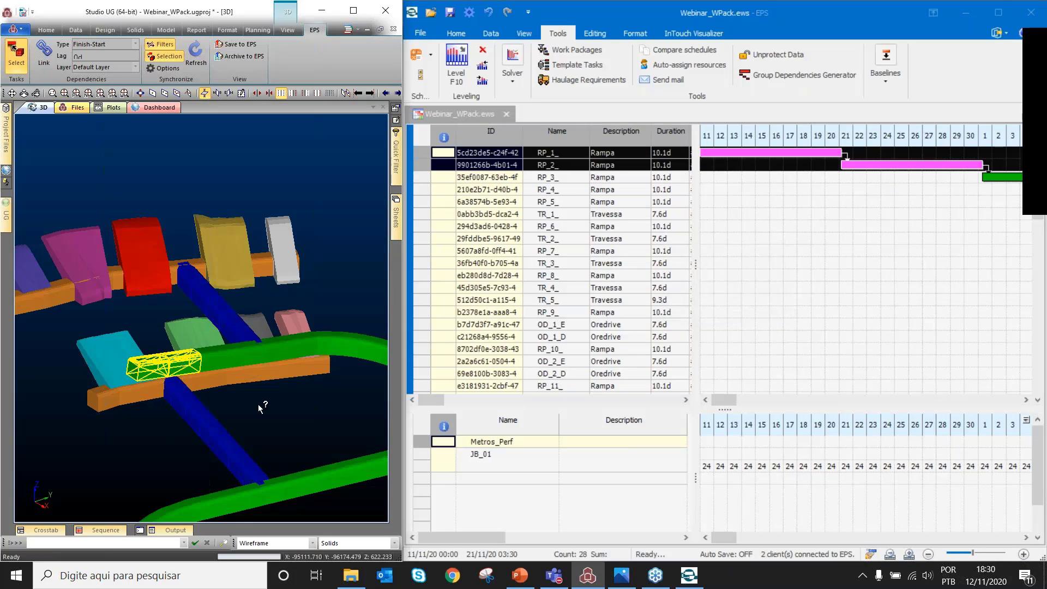
{"action": "right_click", "coordinate": [507, 156]}
{"action": "mouse_move", "coordinate": [605, 281]}
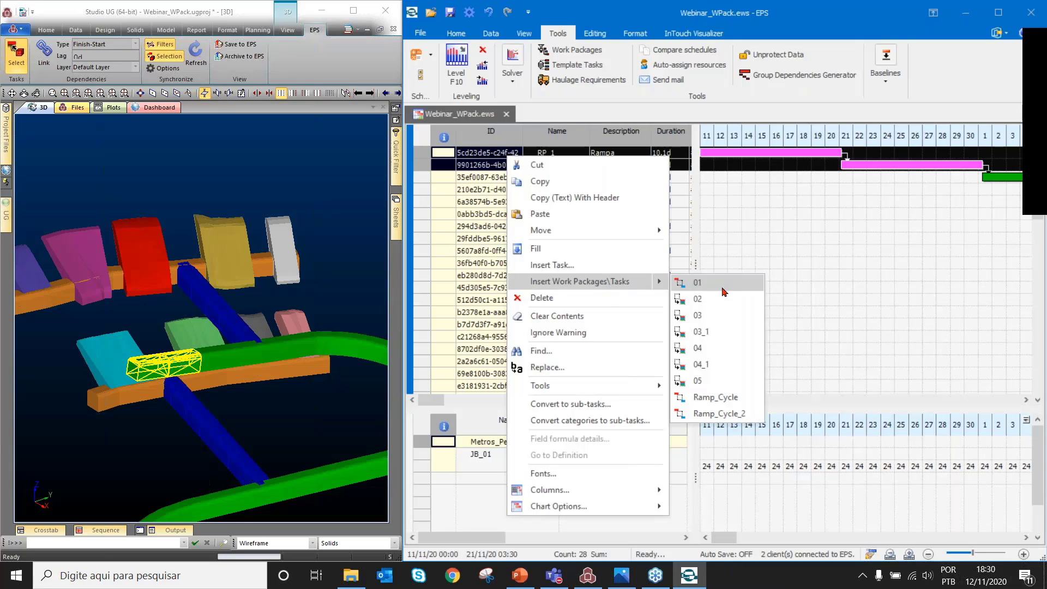
{"action": "left_click", "coordinate": [747, 415]}
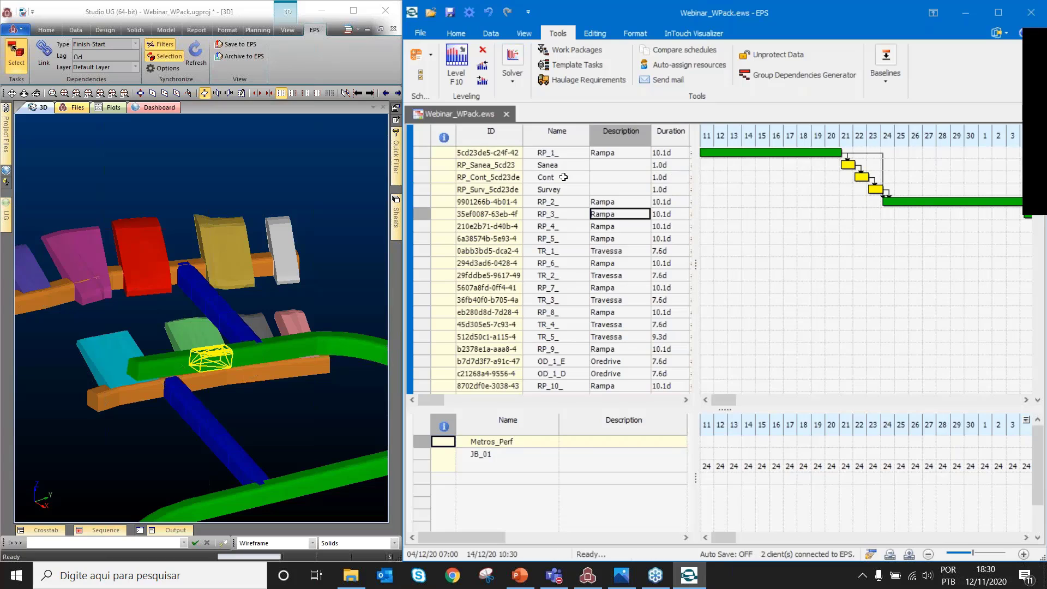
Check the RP_1_, Sanea, Cont and Survey rows in turn against the linked bars in the Gantt chart
{"action": "left_click", "coordinate": [550, 154]}
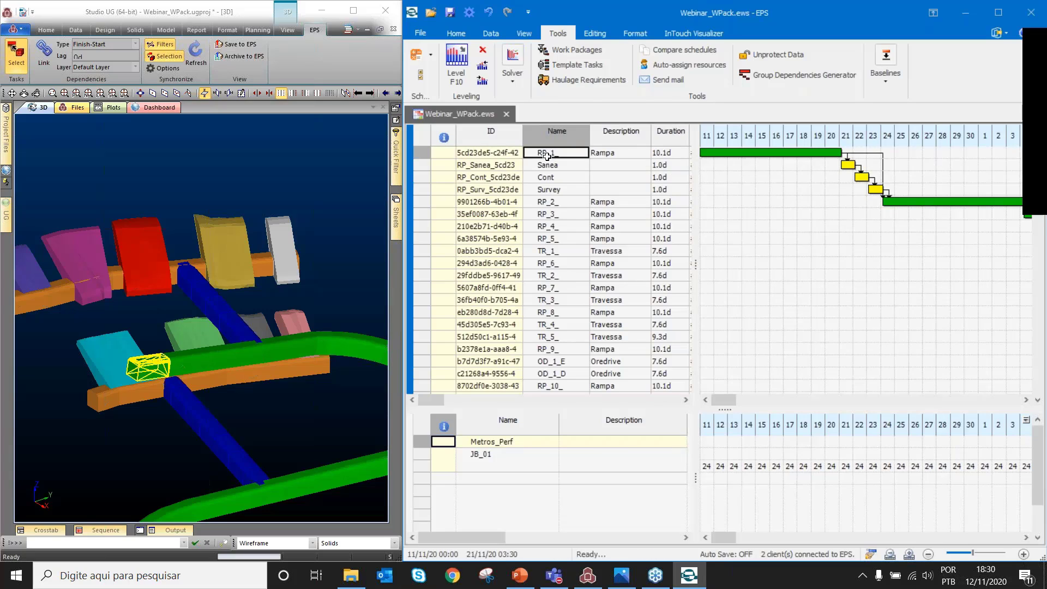
{"action": "left_click", "coordinate": [575, 168]}
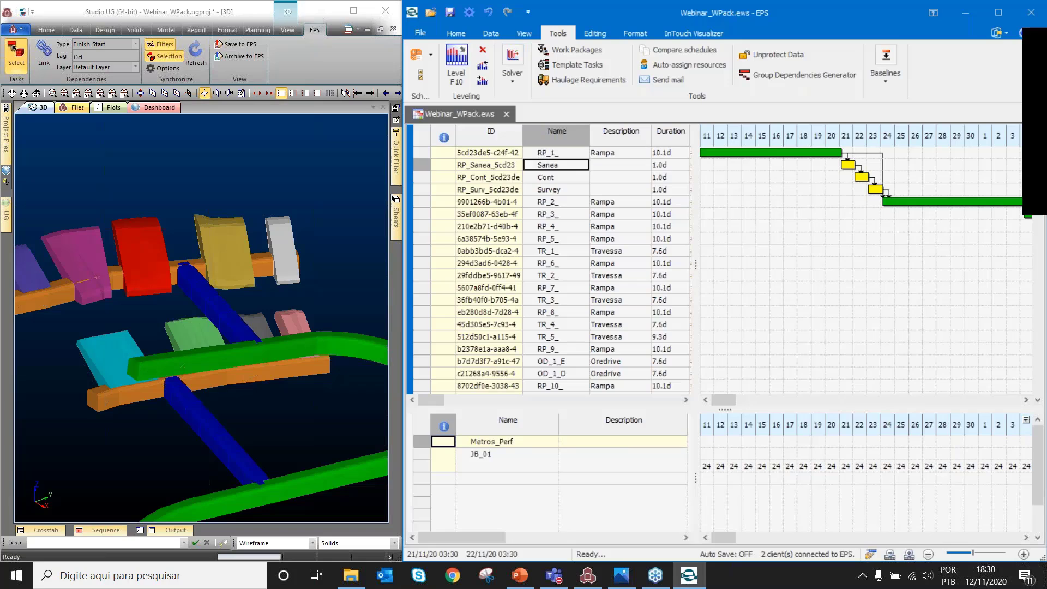
{"action": "left_click", "coordinate": [578, 178]}
{"action": "left_click", "coordinate": [580, 189]}
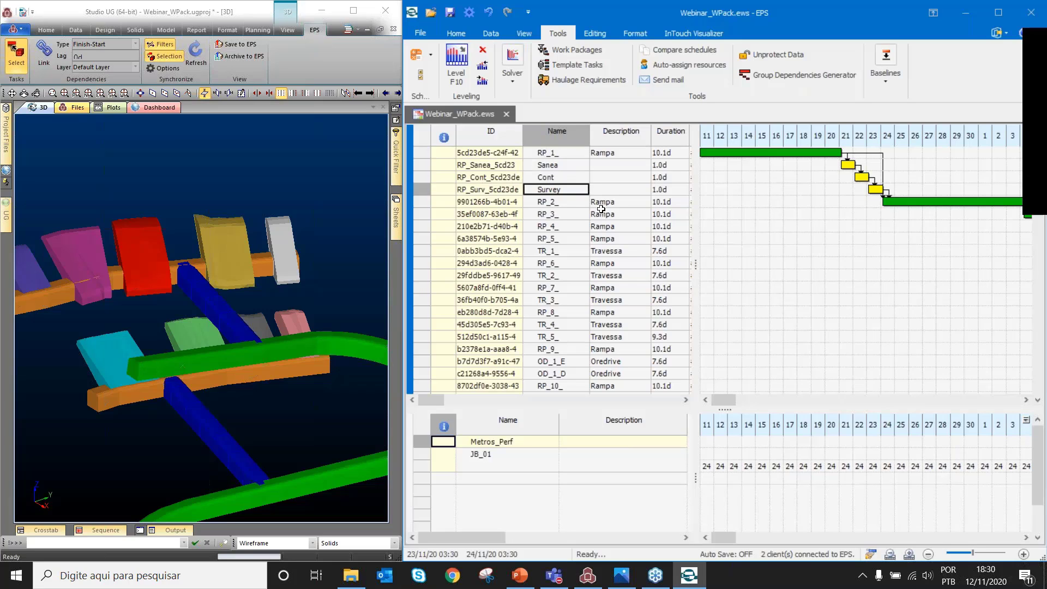
Delete the Sanea, Cont and Survey tasks between RP_1_ and RP_2_ from the schedule
{"action": "left_click", "coordinate": [570, 204]}
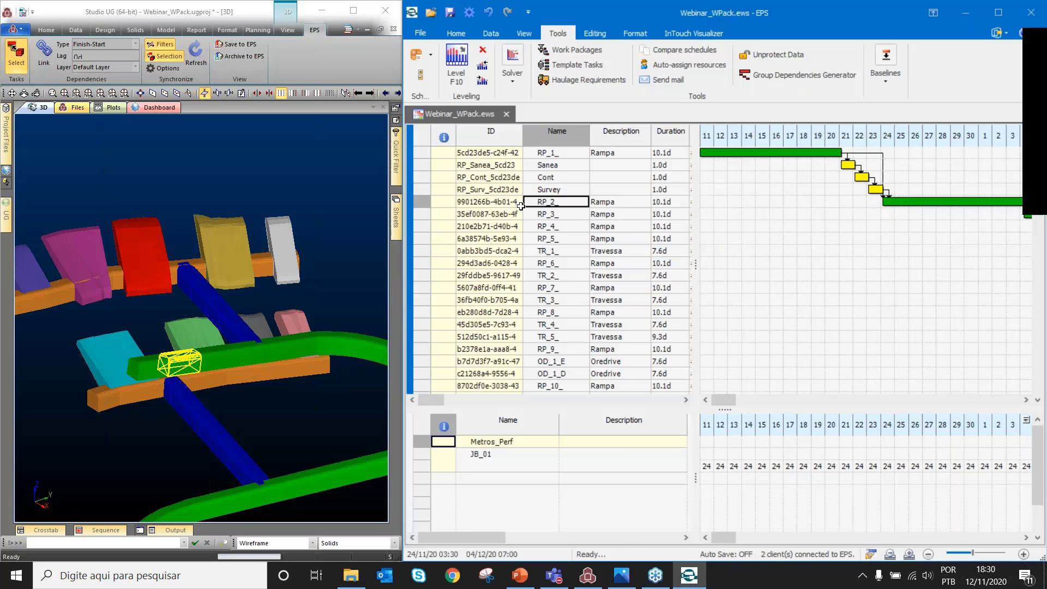
{"action": "left_click", "coordinate": [428, 164]}
{"action": "left_click_drag", "start_coordinate": [435, 176], "coordinate": [446, 189]}
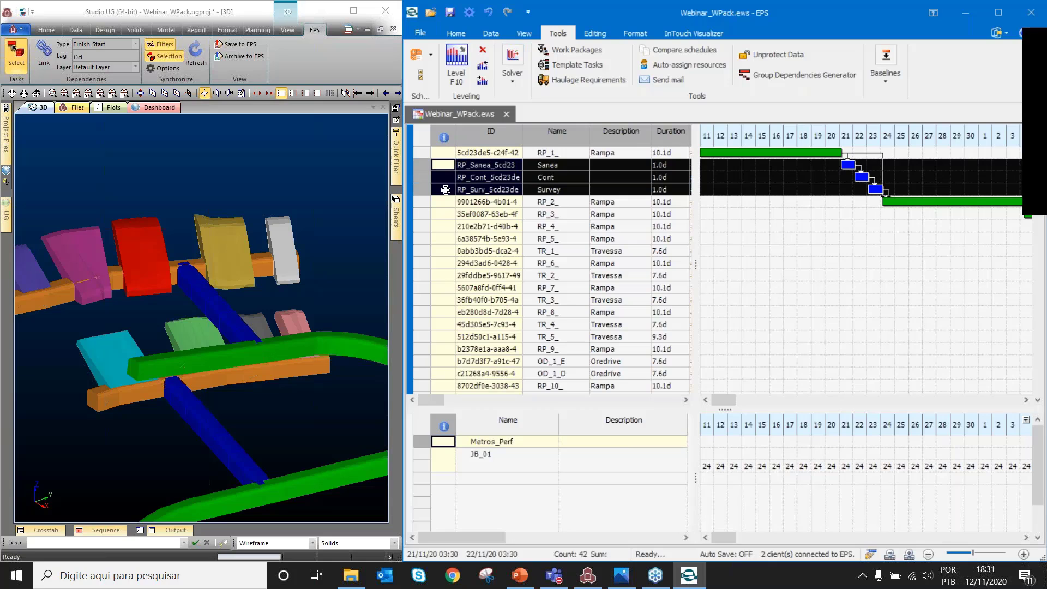
{"action": "key", "text": "Delete"}
{"action": "key", "text": "Return"}
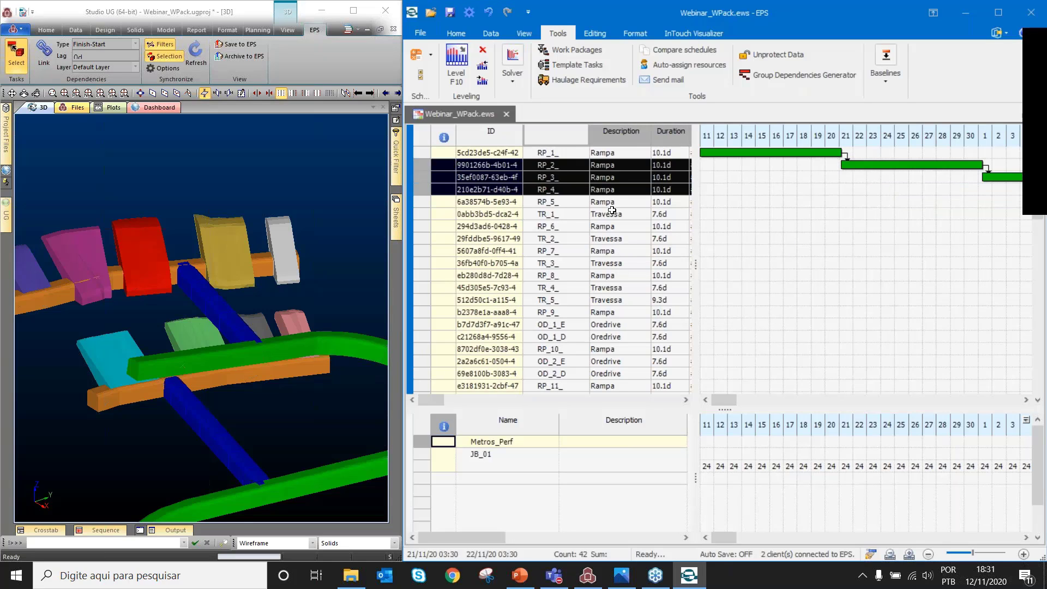
{"action": "left_click", "coordinate": [612, 212]}
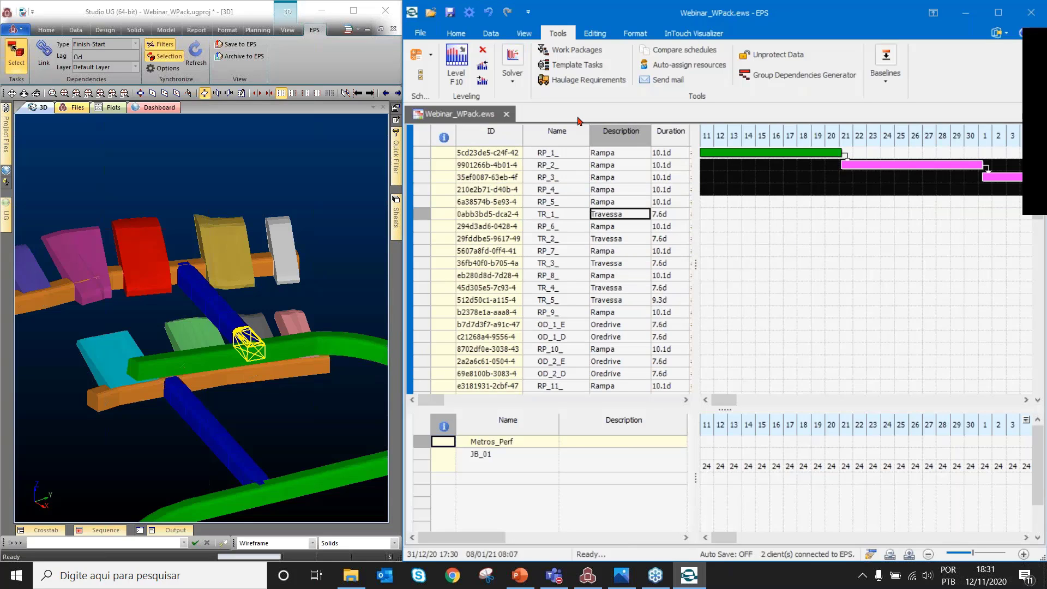
Open the work package definitions and view the UG_MiningCycle.jpg diagram for reference
{"action": "left_click", "coordinate": [558, 52]}
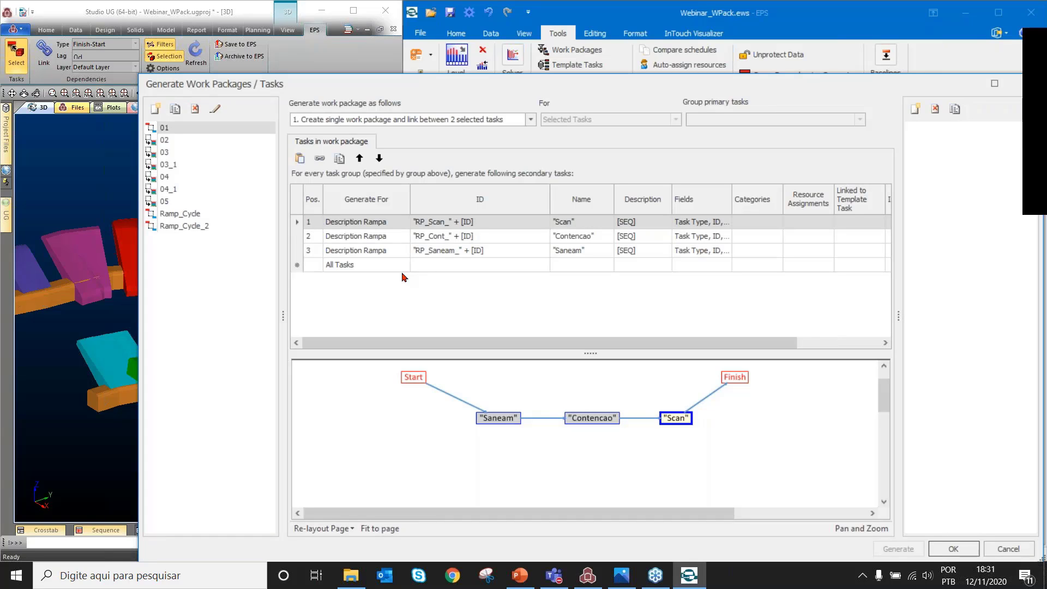
{"action": "left_click", "coordinate": [627, 578]}
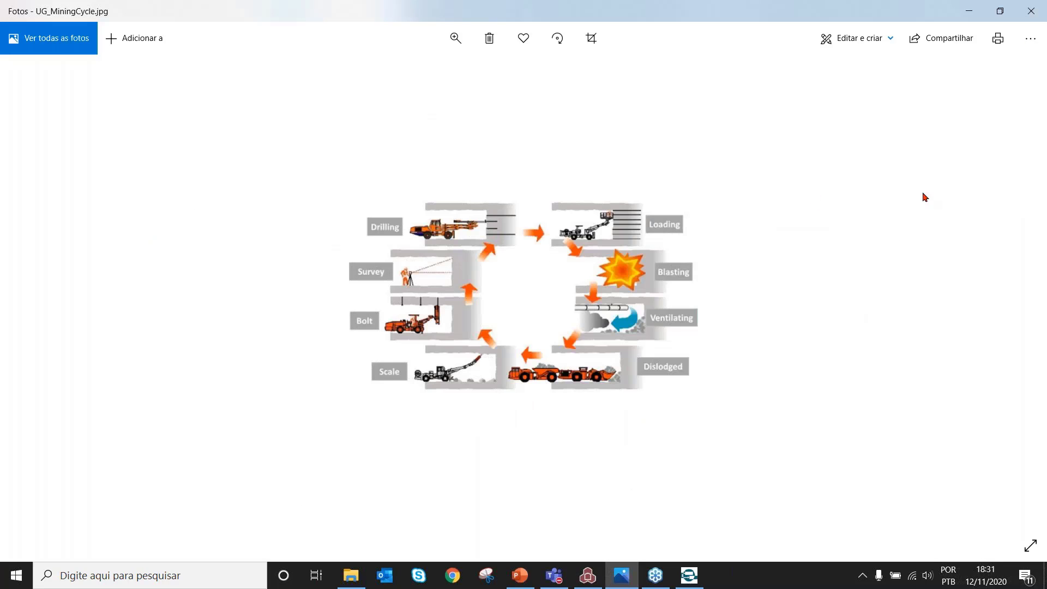
{"action": "left_click", "coordinate": [969, 12]}
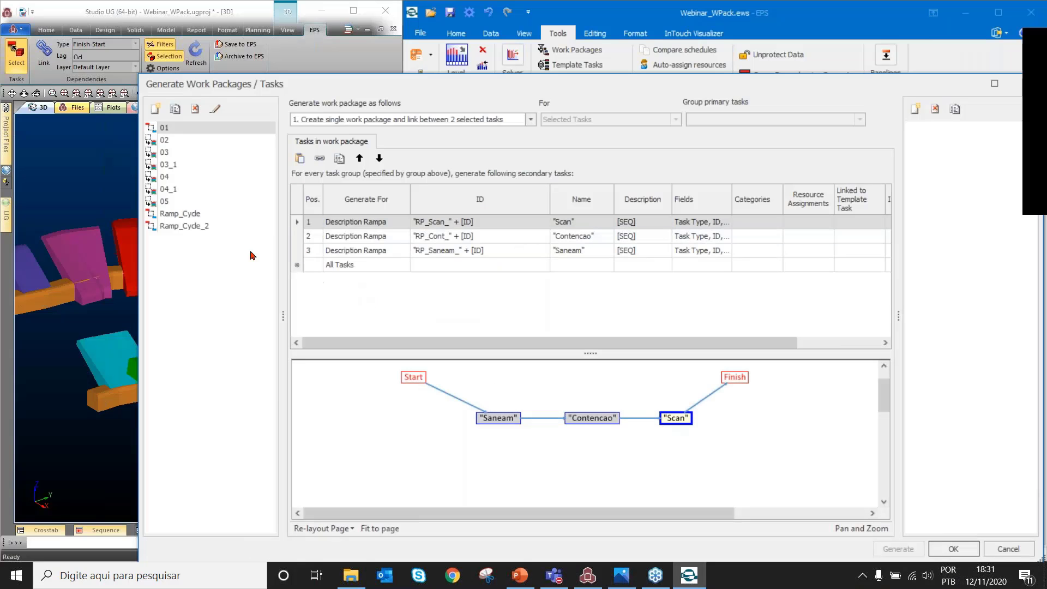
Change Ramp_Cycle_2 to replace each primary task with the work package, and save the definitions
{"action": "left_click", "coordinate": [206, 227]}
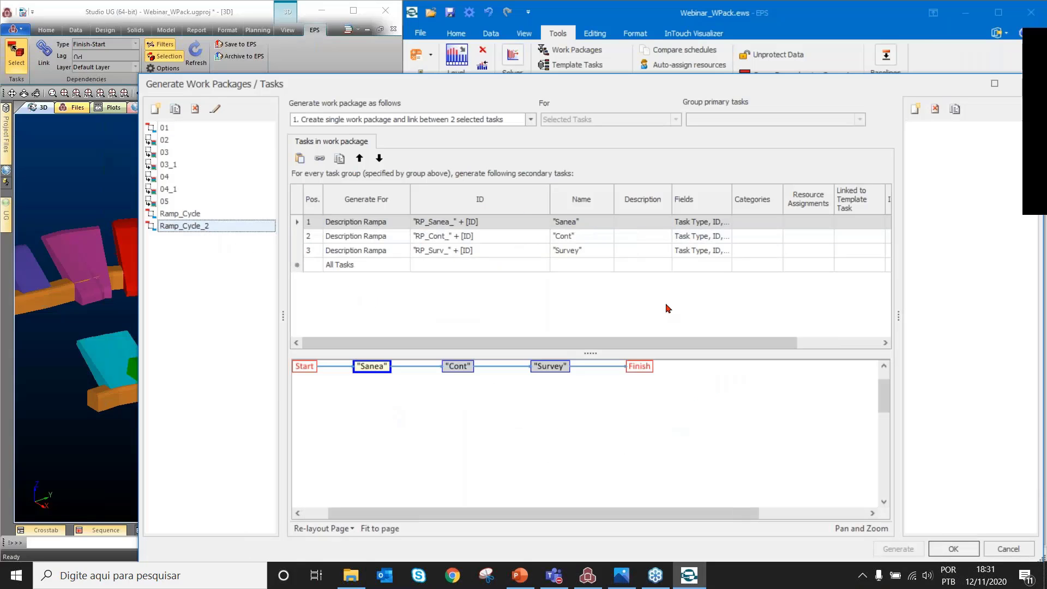
{"action": "left_click", "coordinate": [303, 251]}
{"action": "left_click", "coordinate": [303, 236]}
{"action": "left_click", "coordinate": [302, 222]}
{"action": "left_click", "coordinate": [207, 238]}
{"action": "left_click", "coordinate": [530, 119]}
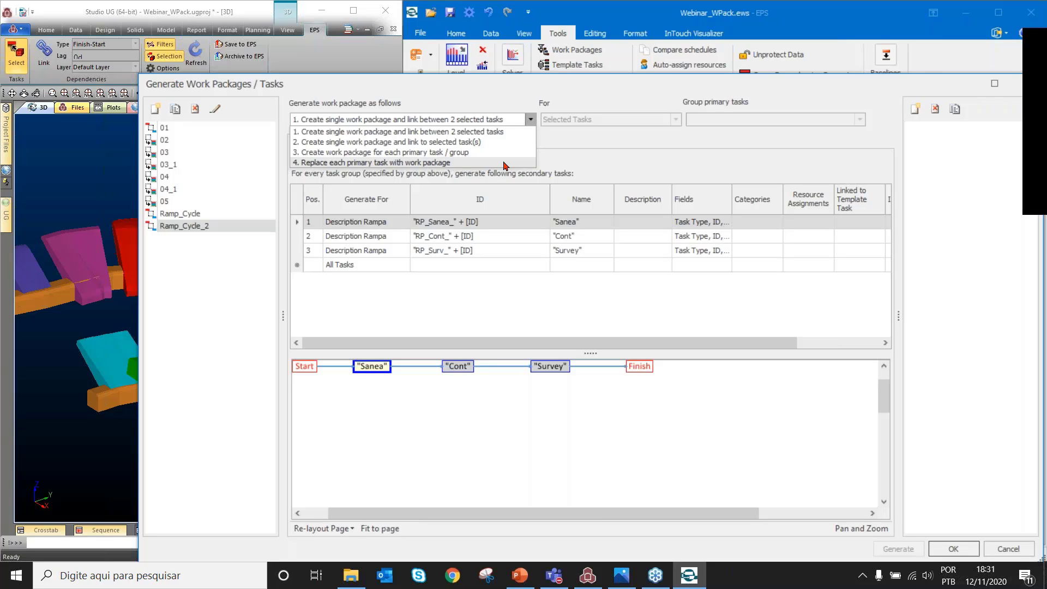
{"action": "left_click", "coordinate": [335, 163]}
{"action": "left_click_drag", "start_coordinate": [451, 513], "coordinate": [380, 512]}
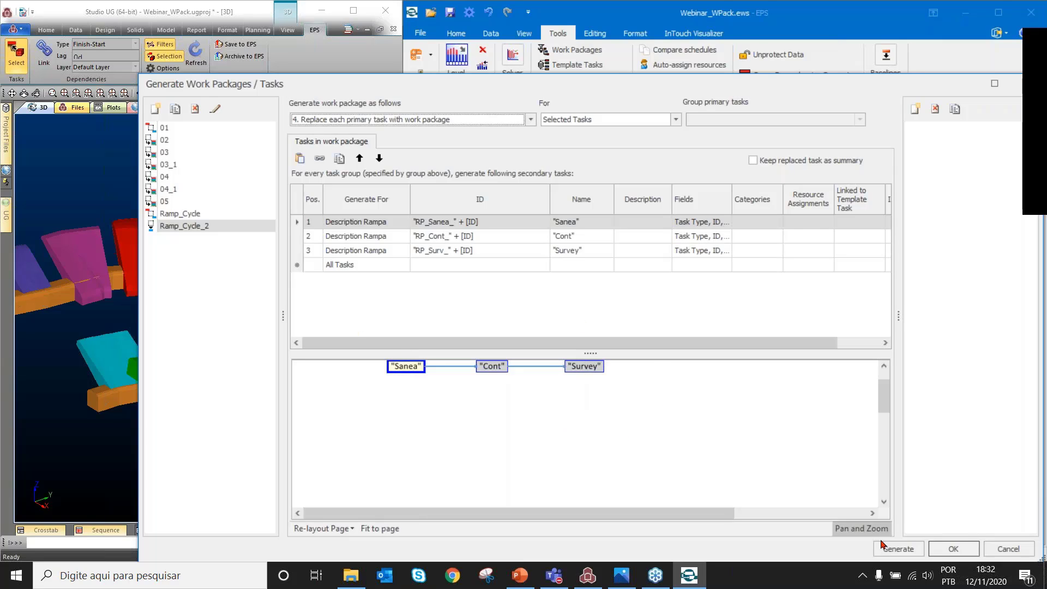
{"action": "left_click", "coordinate": [961, 552]}
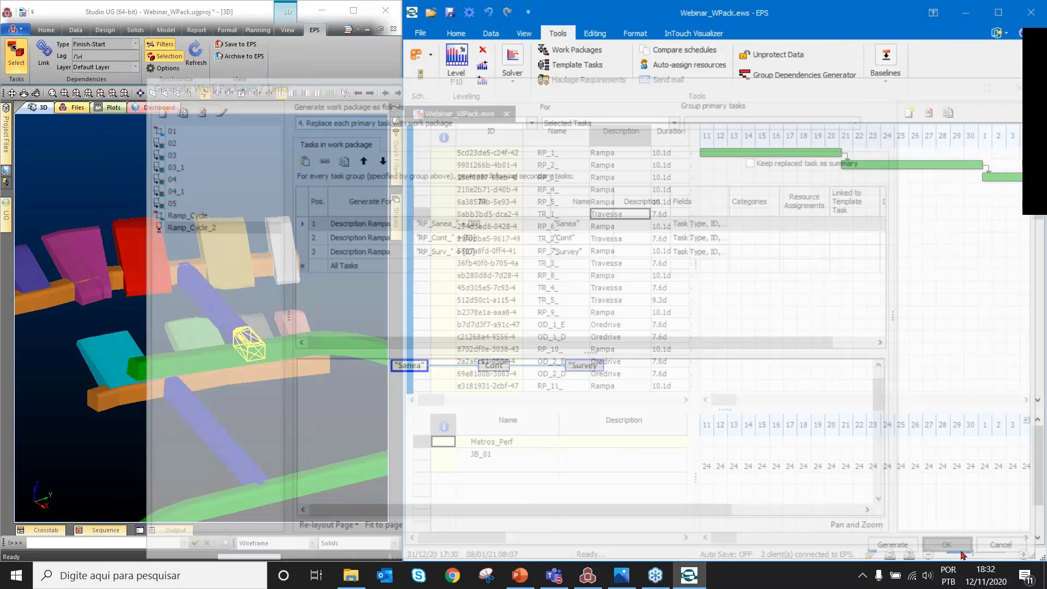
Apply the Ramp_Cycle_2 work package to the RP_1_ task to replace it with Sanea, Cont and Survey
{"action": "left_click", "coordinate": [553, 153]}
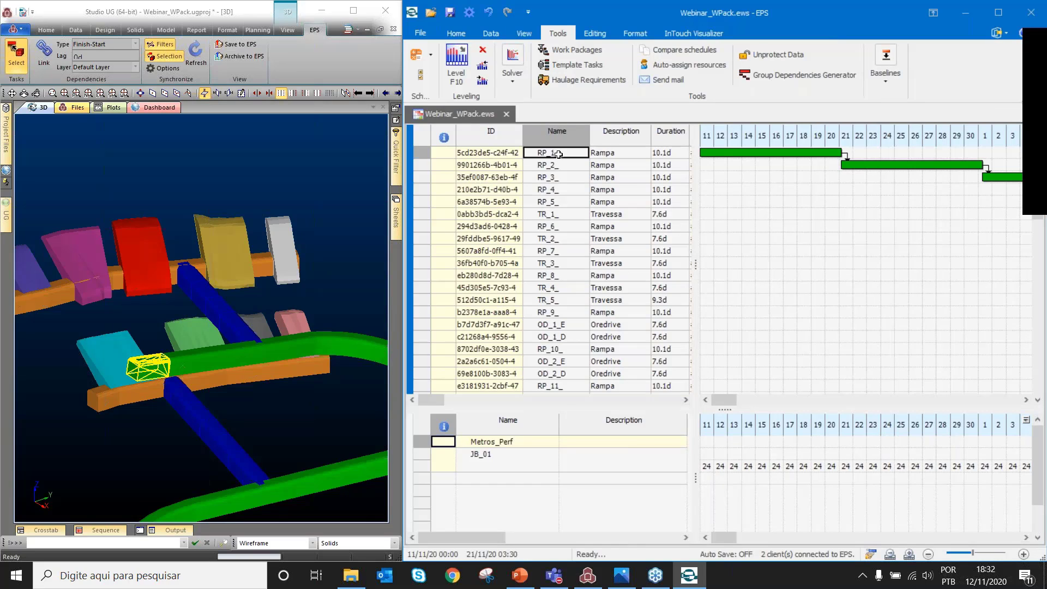
{"action": "right_click", "coordinate": [558, 154]}
{"action": "mouse_move", "coordinate": [673, 280]}
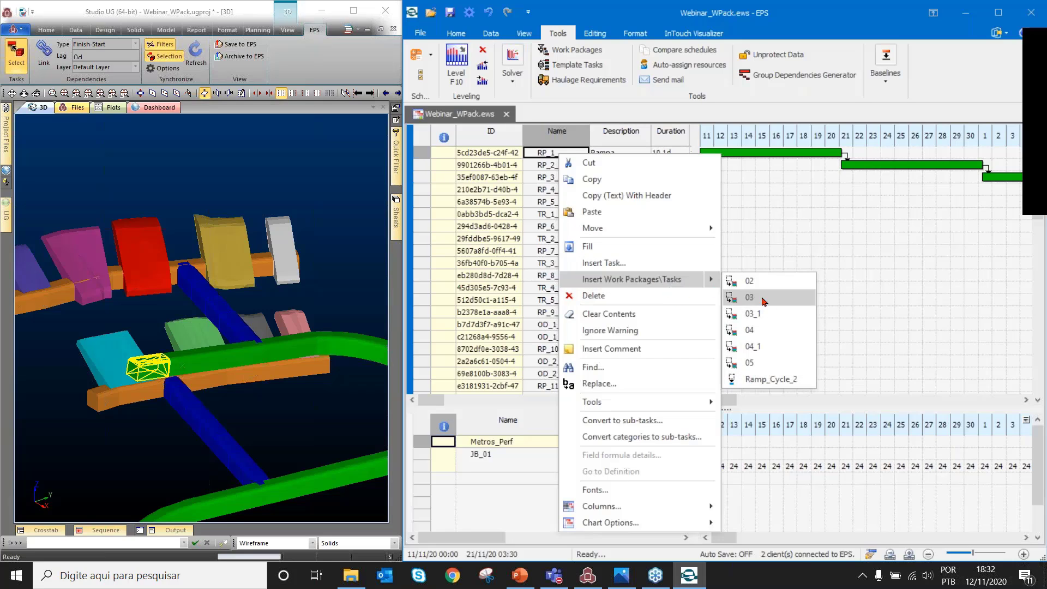
{"action": "left_click", "coordinate": [795, 381]}
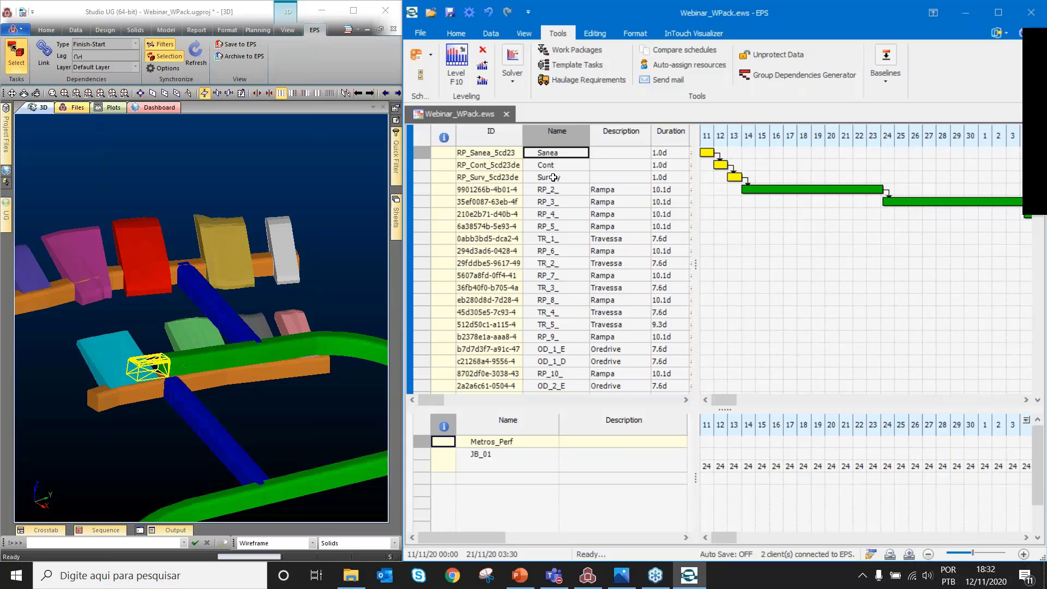
Delete the Sanea, Cont and Survey tasks above RP_2_ from the schedule
{"action": "left_click_drag", "start_coordinate": [553, 177], "coordinate": [552, 157]}
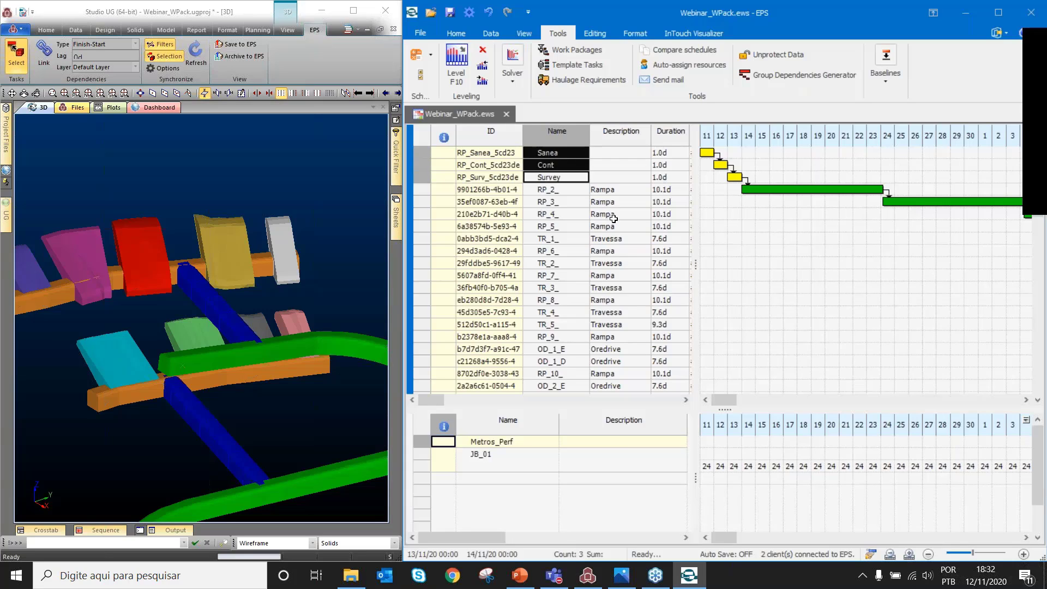
{"action": "key", "text": "Delete"}
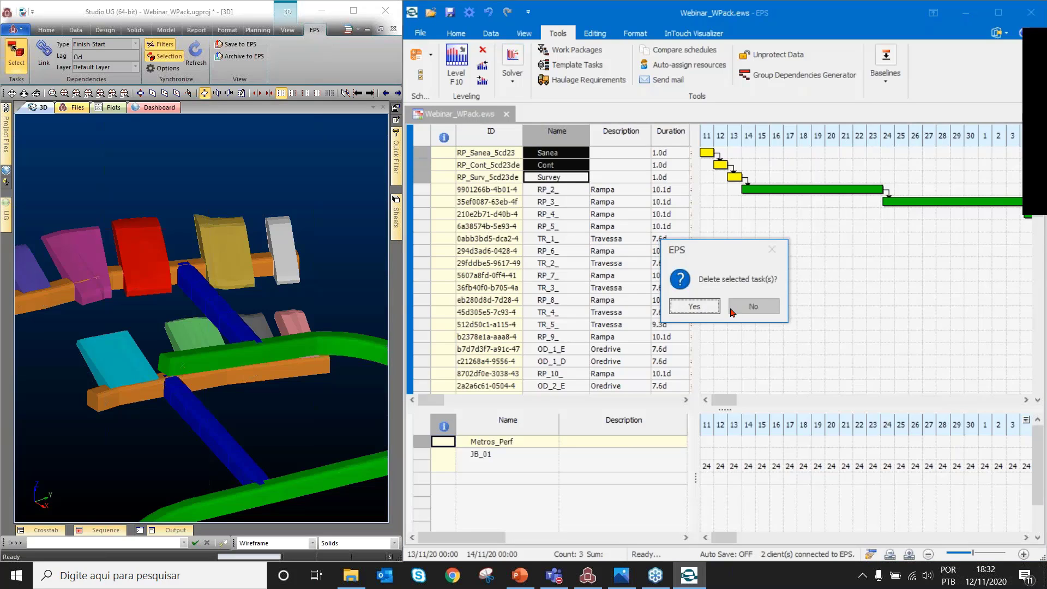
{"action": "key", "text": "Return"}
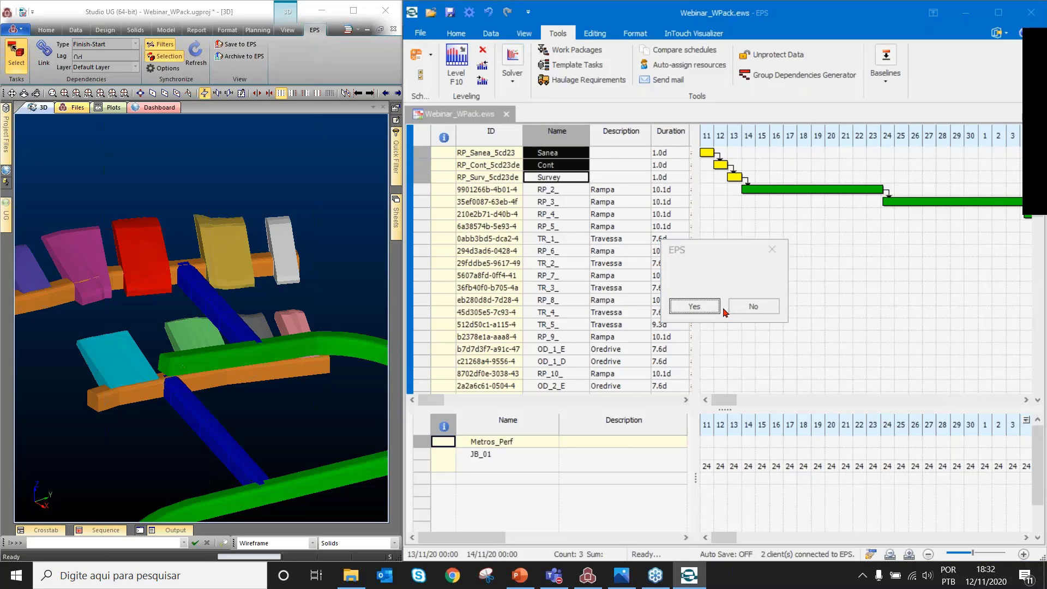
Make Ramp_Cycle_2 keep the replaced task as a summary, and save the definitions
{"action": "left_click", "coordinate": [578, 52]}
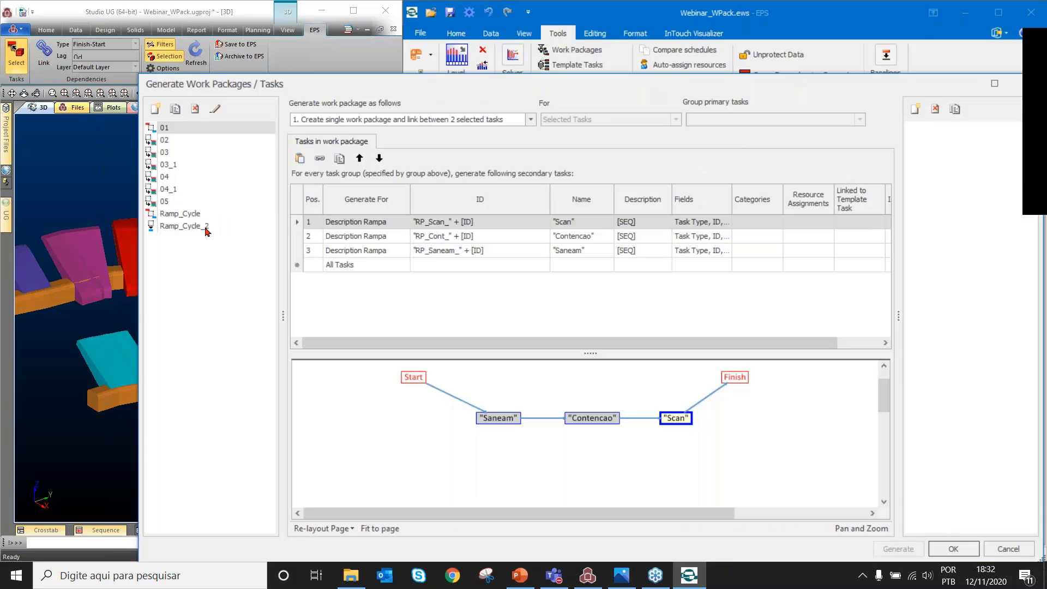
{"action": "left_click", "coordinate": [237, 229]}
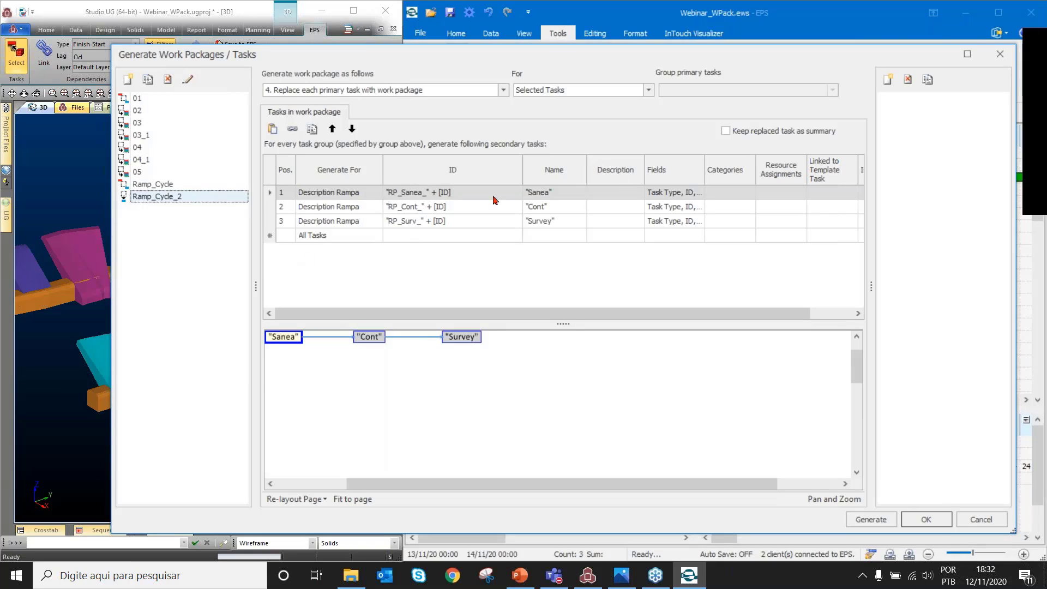
{"action": "left_click", "coordinate": [803, 134]}
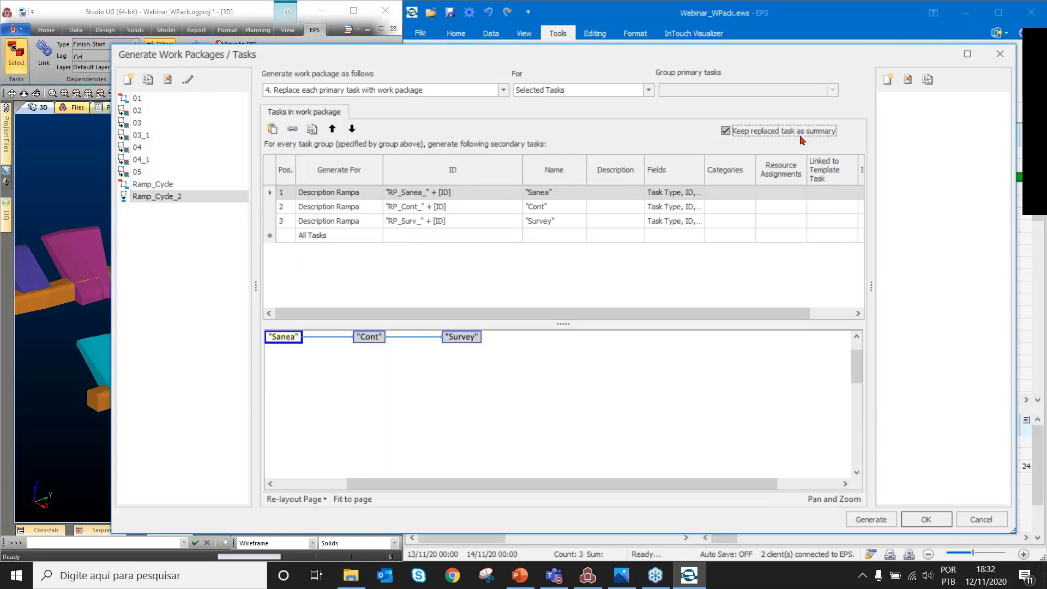
{"action": "left_click", "coordinate": [940, 519]}
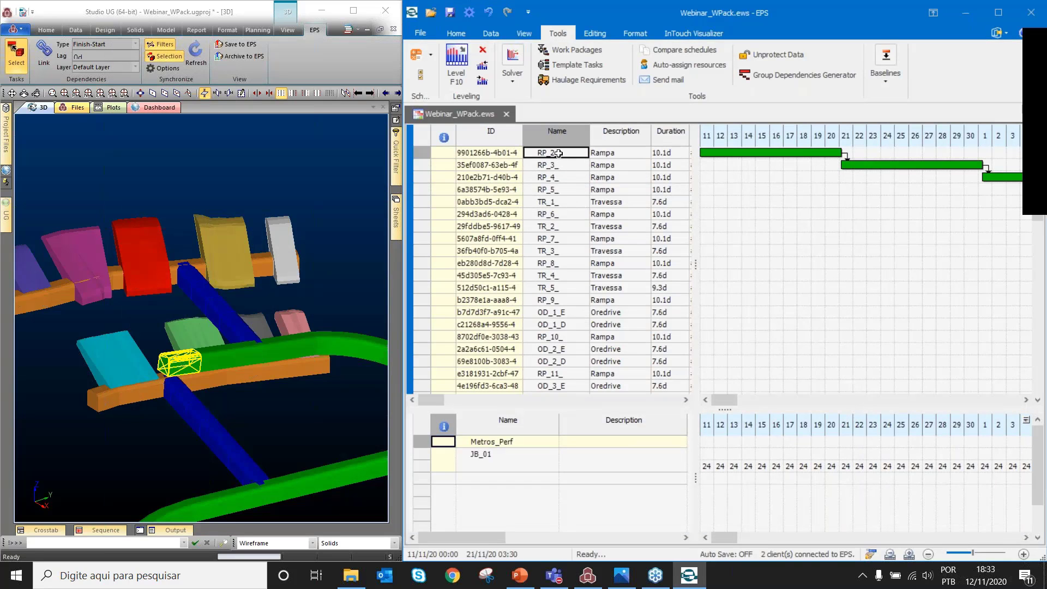
Insert the Ramp_Cycle_2 work package on the RP_2_ task, keeping RP_2_ as the summary
{"action": "right_click", "coordinate": [558, 153]}
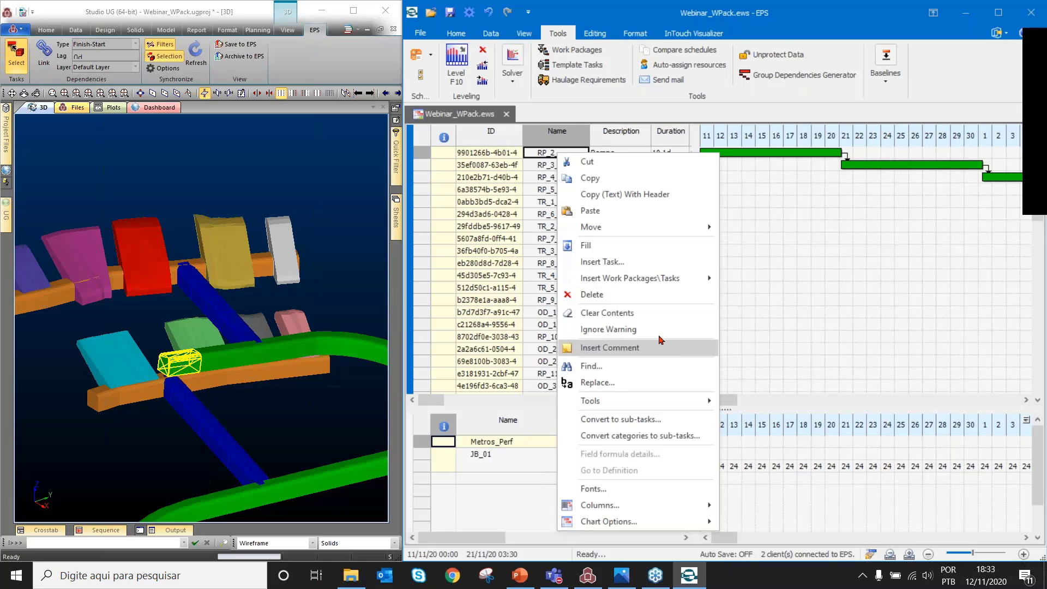
{"action": "mouse_move", "coordinate": [690, 281]}
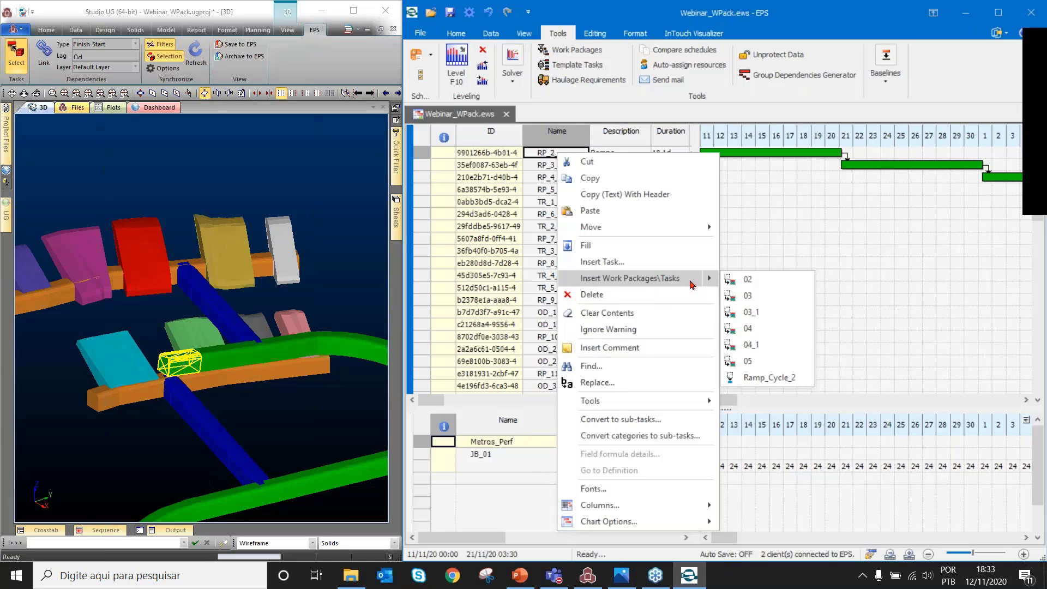
{"action": "left_click", "coordinate": [787, 381]}
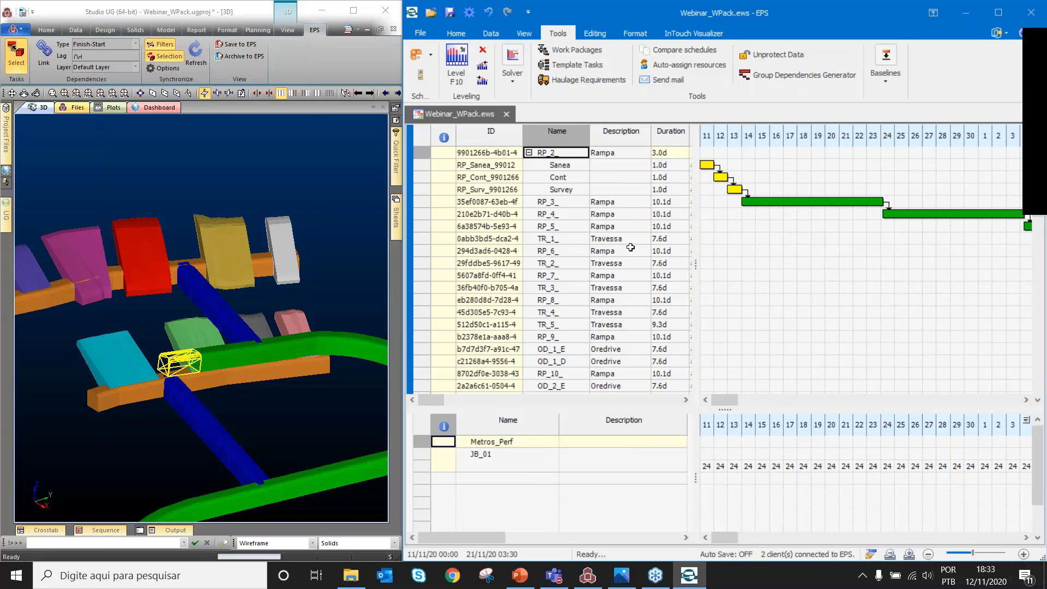
Collapse and expand the RP_2_ summary to examine its Sanea, Cont and Survey sub-tasks
{"action": "left_click", "coordinate": [529, 153]}
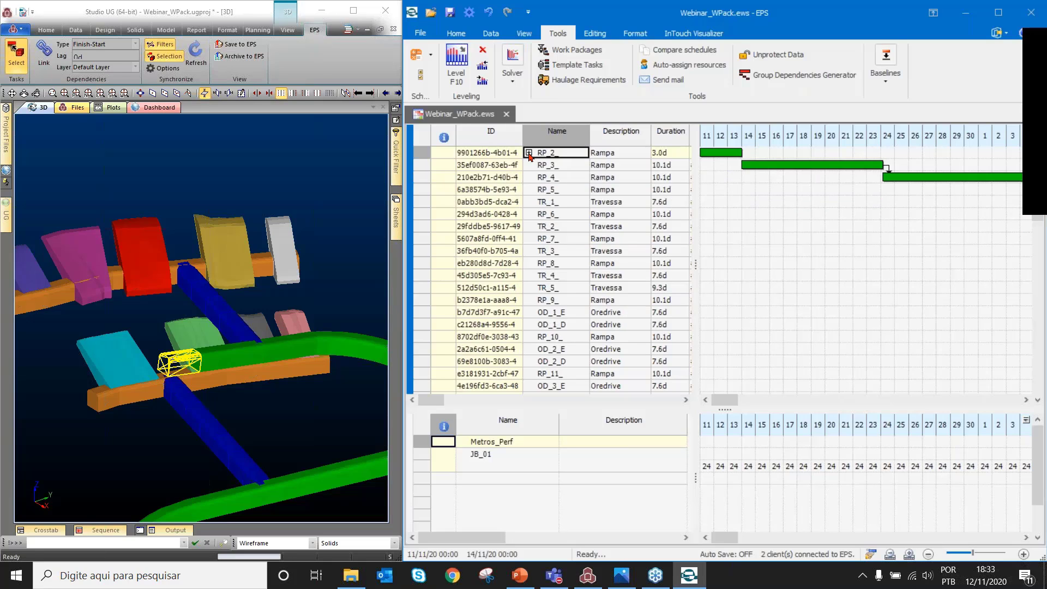
{"action": "double_click", "coordinate": [529, 153]}
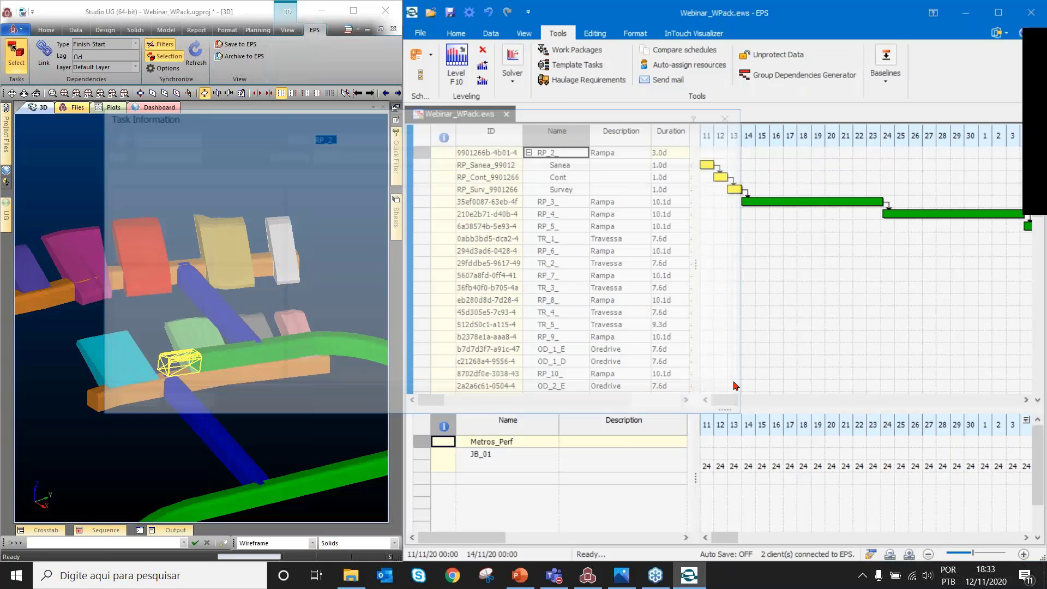
{"action": "left_click", "coordinate": [723, 404]}
{"action": "left_click", "coordinate": [559, 166]}
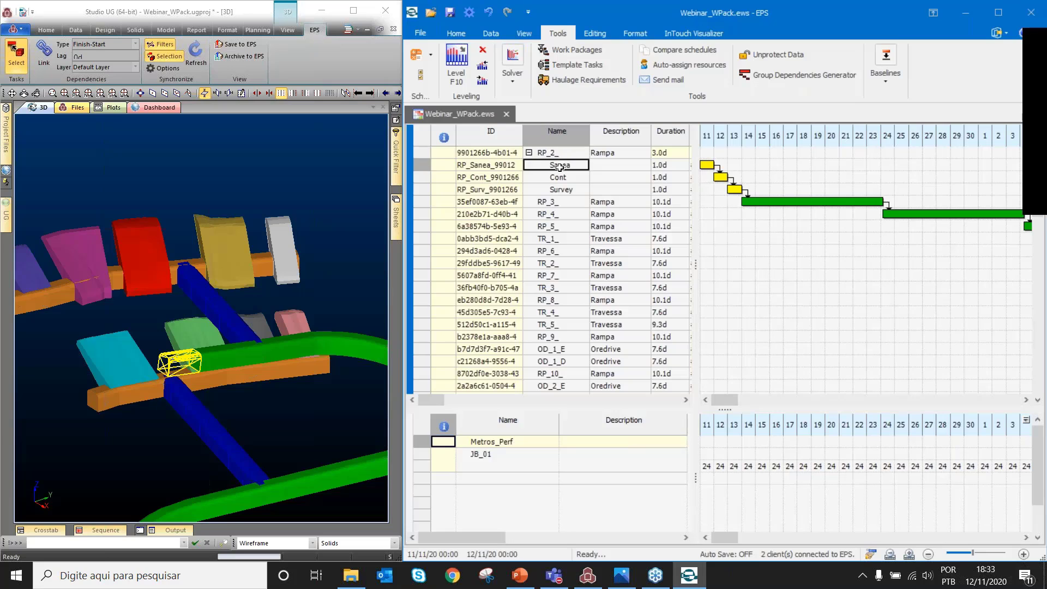
{"action": "left_click_drag", "start_coordinate": [559, 168], "coordinate": [564, 190]}
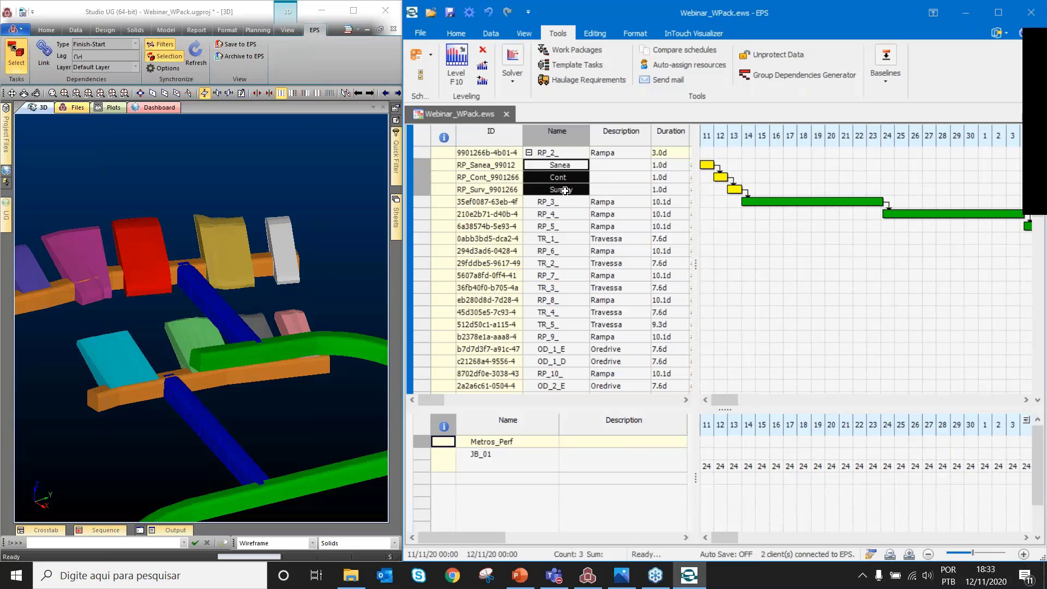
{"action": "double_click", "coordinate": [530, 154]}
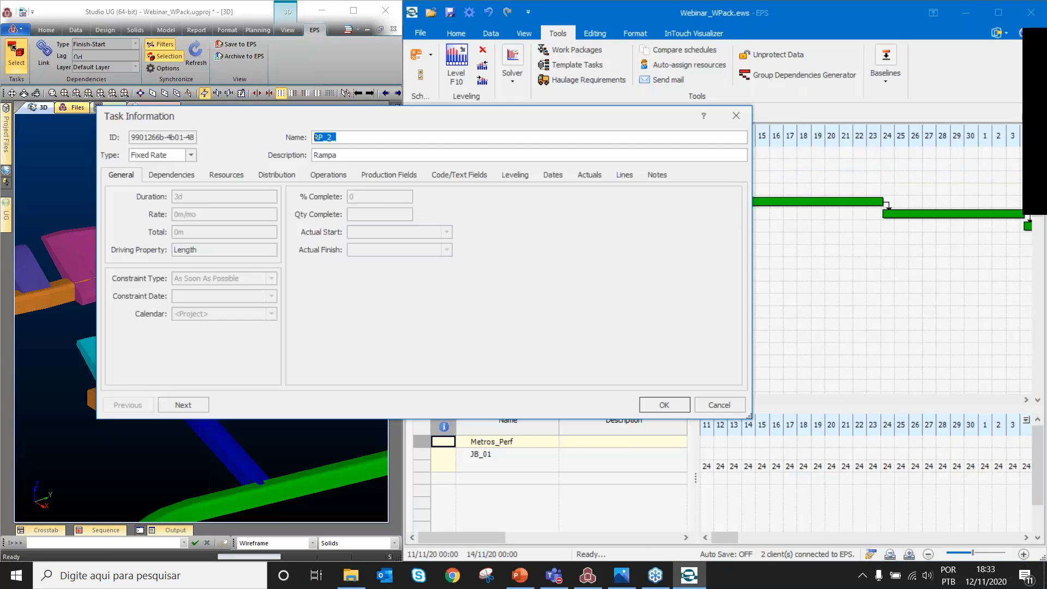
{"action": "left_click", "coordinate": [722, 406]}
Delete the Sanea, Cont and Survey sub-tasks under RP_2_
{"action": "left_click", "coordinate": [559, 166]}
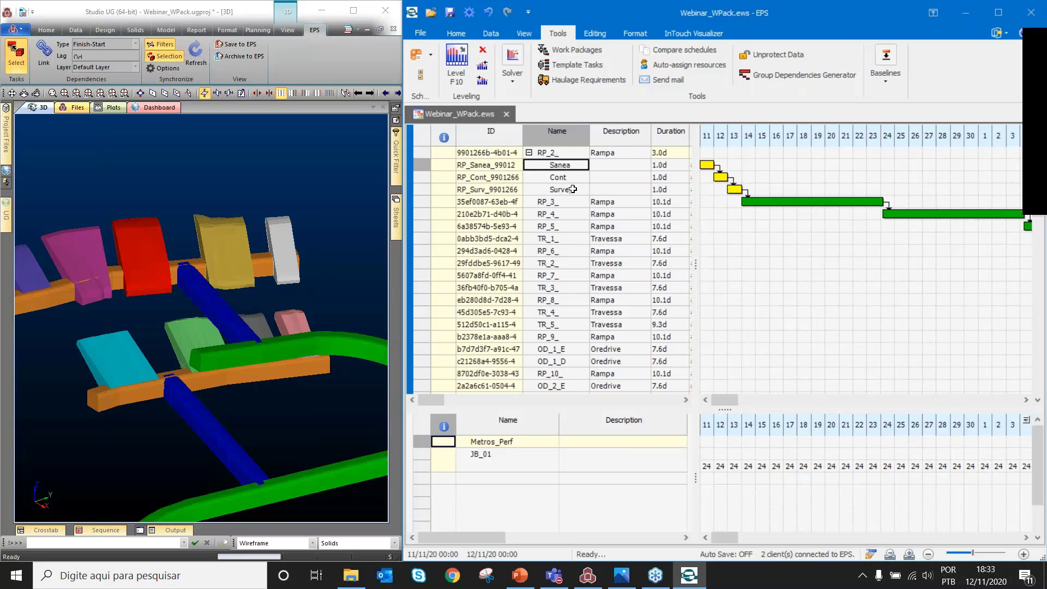
{"action": "key", "text": "Delete"}
{"action": "left_click", "coordinate": [598, 250]}
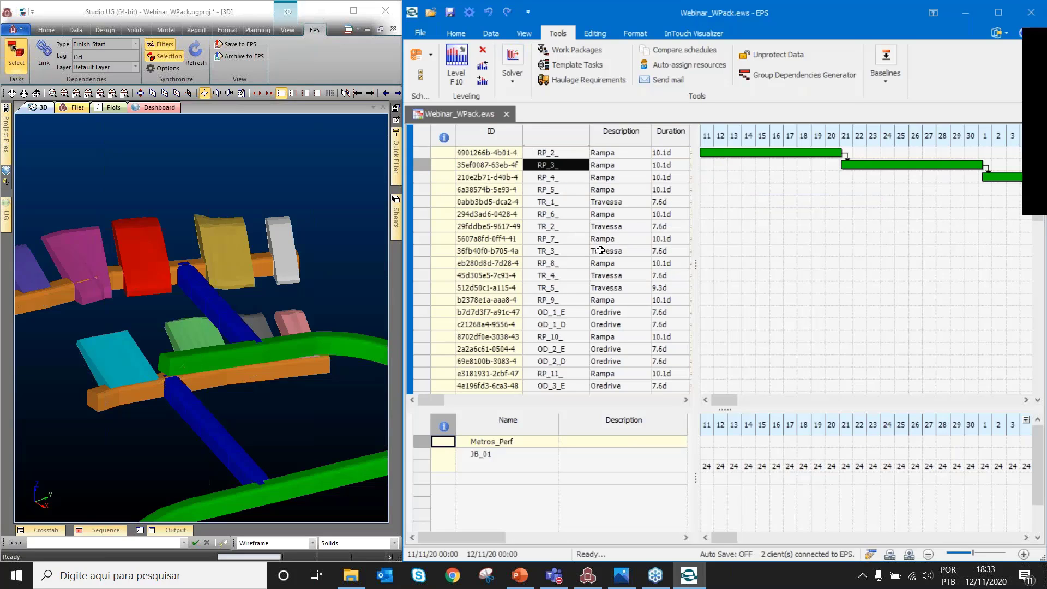
Review the available generation methods in the work package definitions and leave without saving changes
{"action": "left_click", "coordinate": [583, 57]}
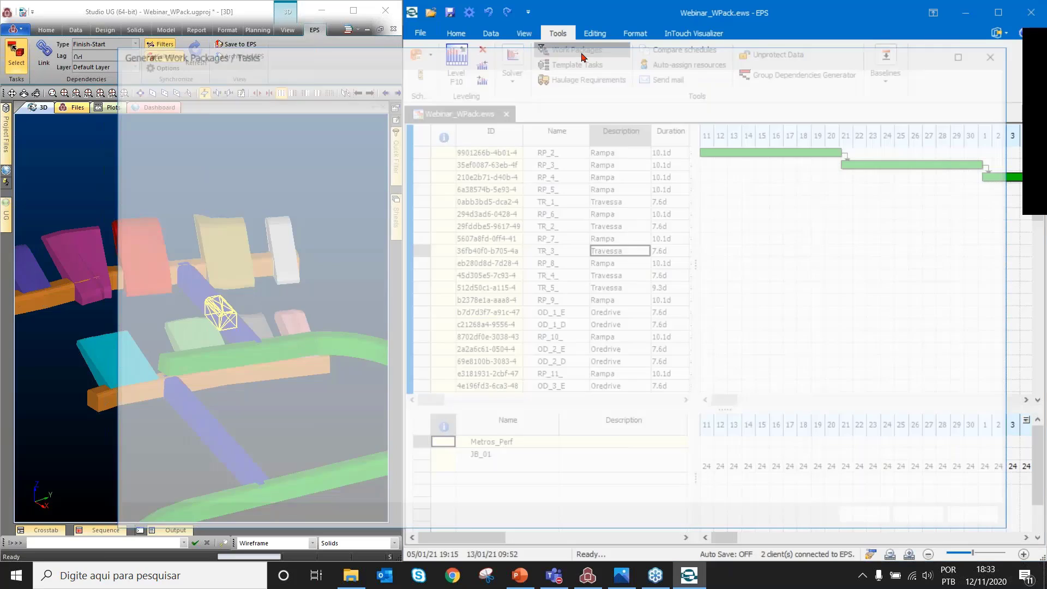
{"action": "left_click", "coordinate": [501, 93]}
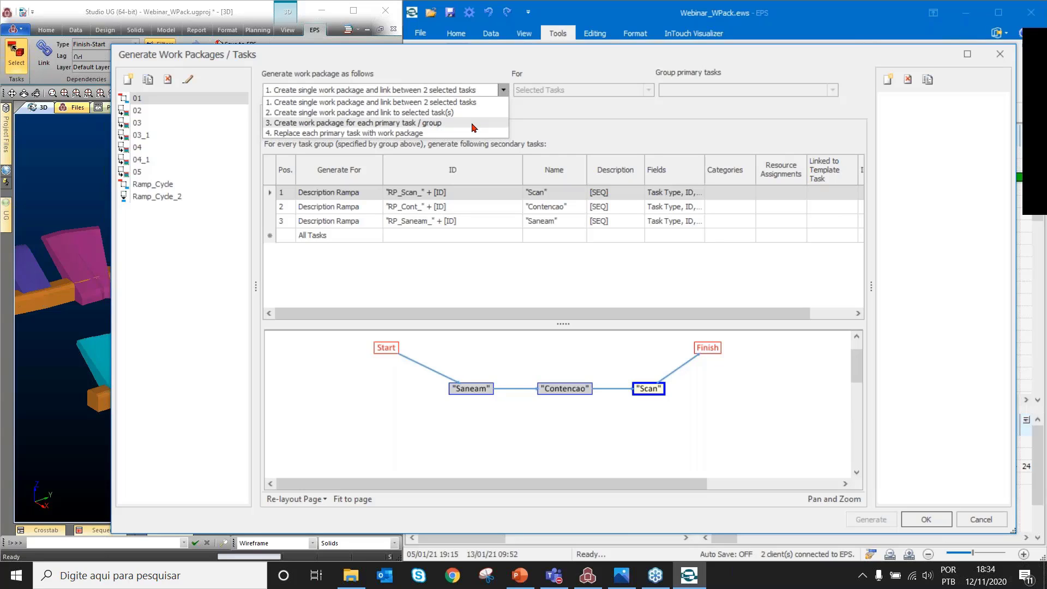
{"action": "left_click", "coordinate": [502, 93]}
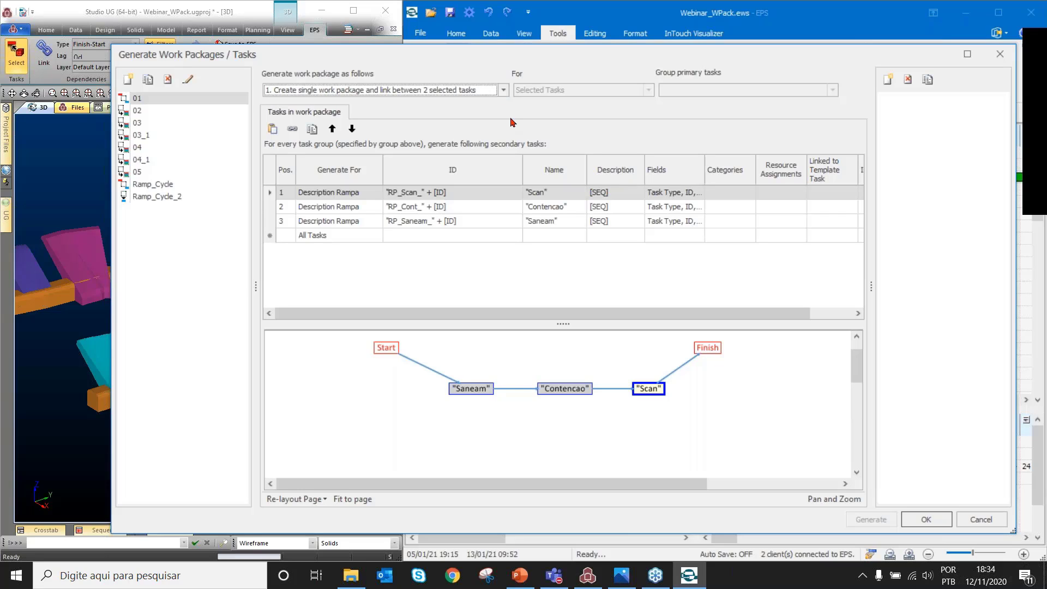
{"action": "left_click", "coordinate": [985, 522]}
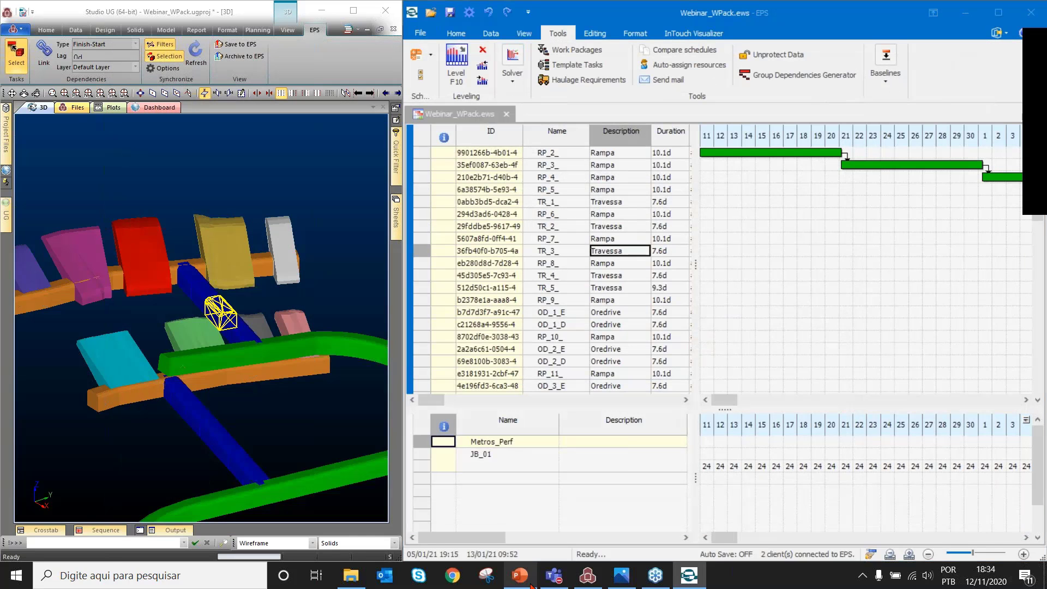
Switch to PowerPoint, review the "Projeto UG – Configurações" slide on NIVEL, LADO and SEQ, and return to EPS
{"action": "left_click", "coordinate": [519, 576]}
{"action": "key", "text": "Down"}
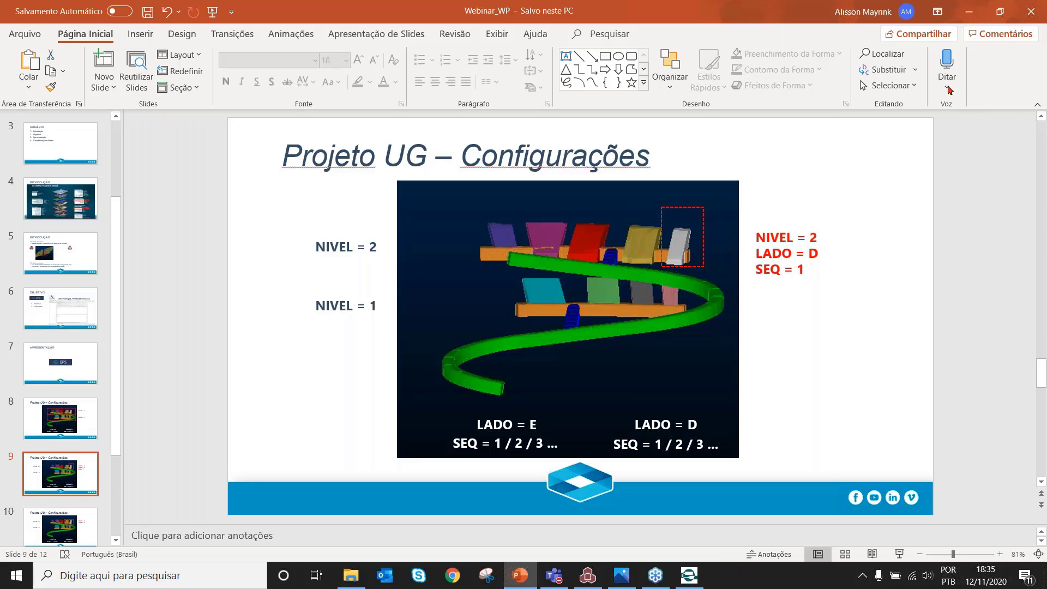
{"action": "left_click", "coordinate": [969, 12]}
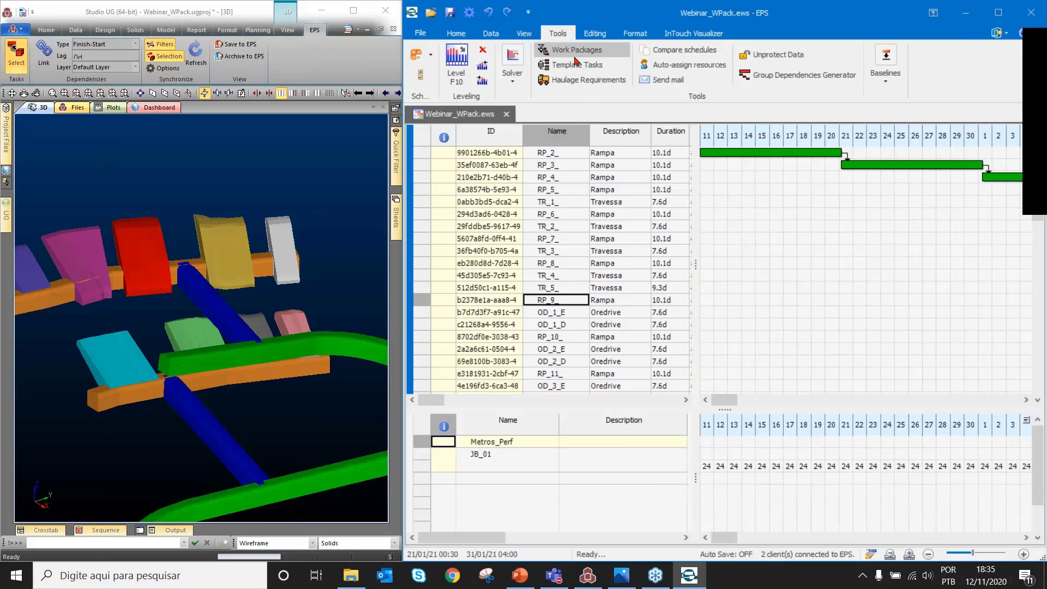
Create a work package definition named Perf_Stope with the method "Create work package for each primary task / group"
{"action": "left_click", "coordinate": [573, 50]}
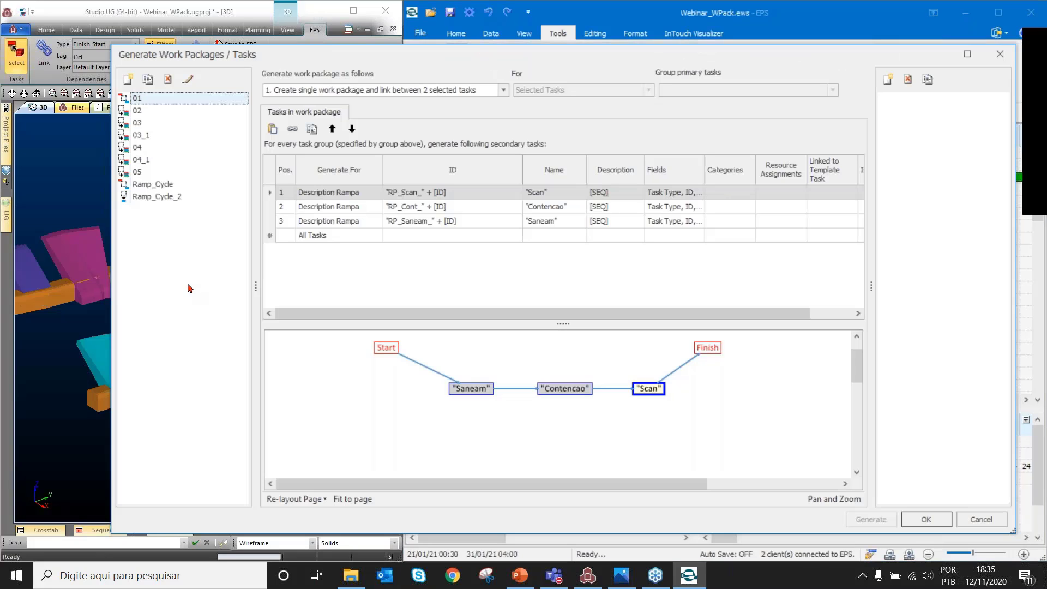
{"action": "left_click", "coordinate": [130, 81]}
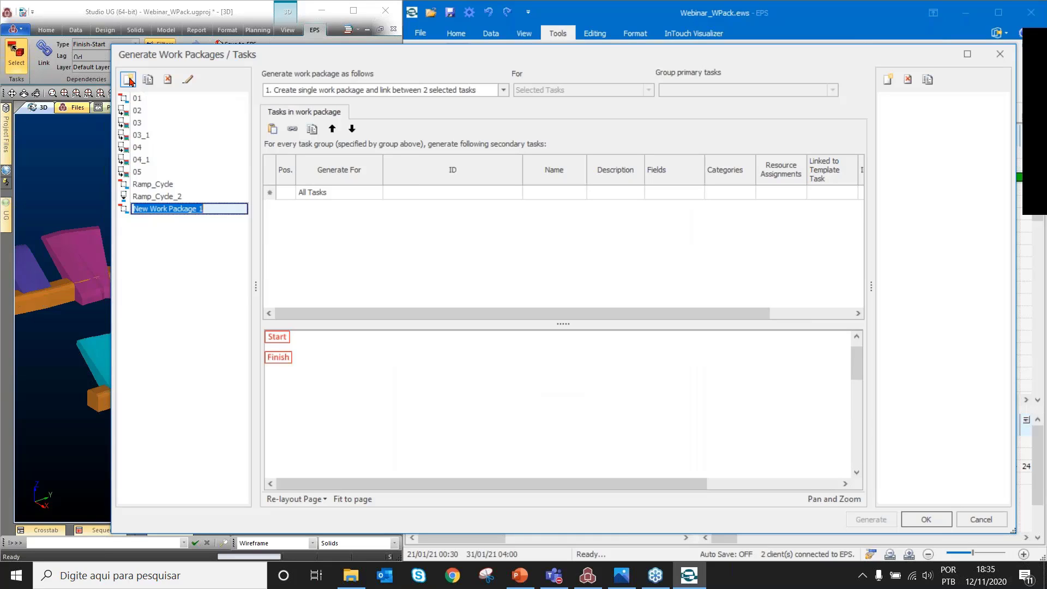
{"action": "type", "text": "Perf_S"}
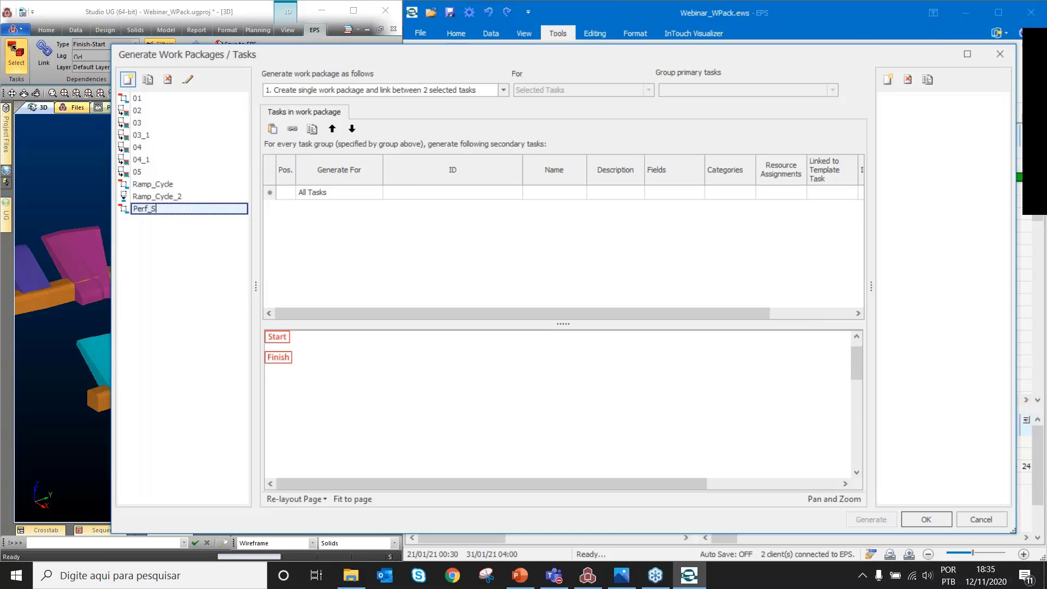
{"action": "type", "text": "tope"}
{"action": "key", "text": "Return"}
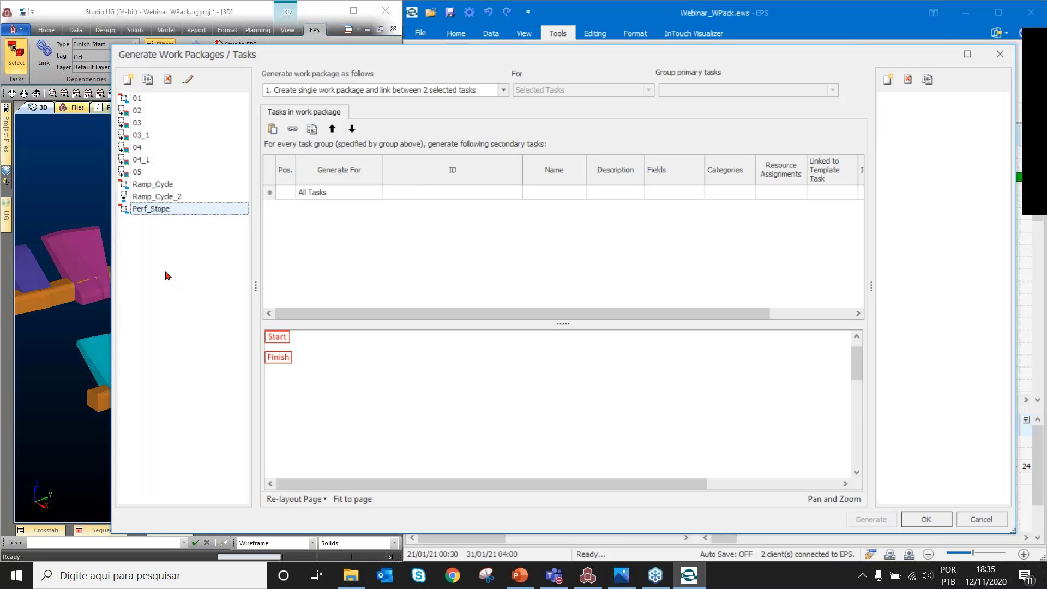
{"action": "left_click", "coordinate": [504, 90]}
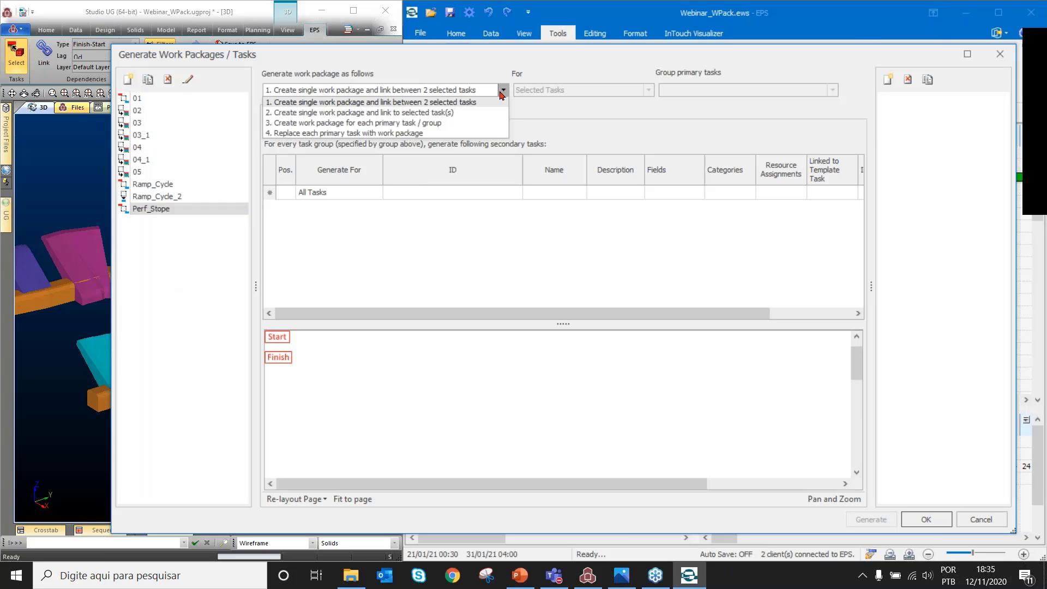
{"action": "left_click", "coordinate": [497, 123]}
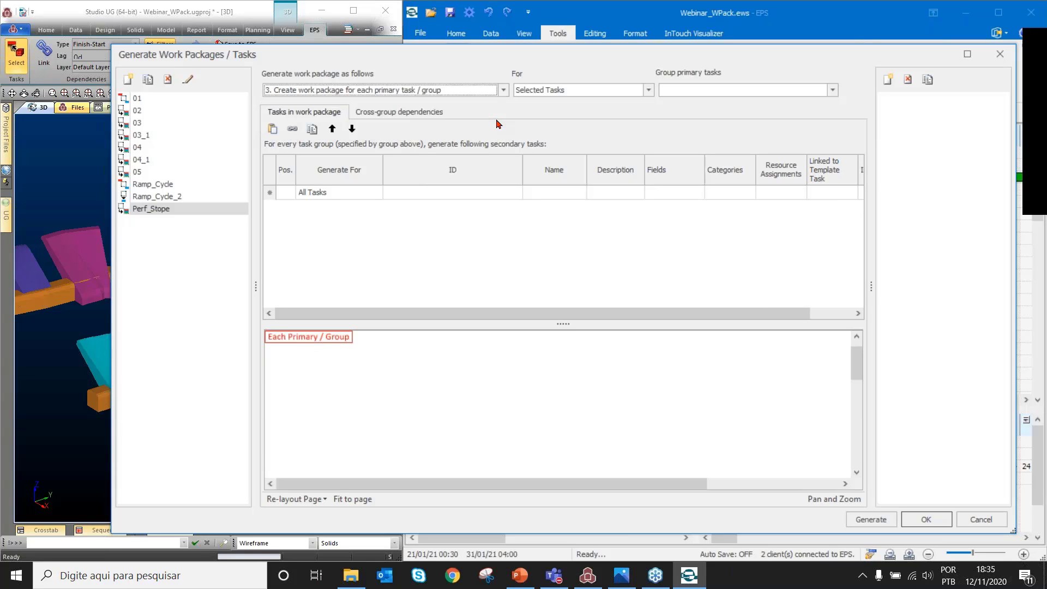
Add a secondary task to Perf_Stope that is generated for Description Stope
{"action": "left_click", "coordinate": [490, 229]}
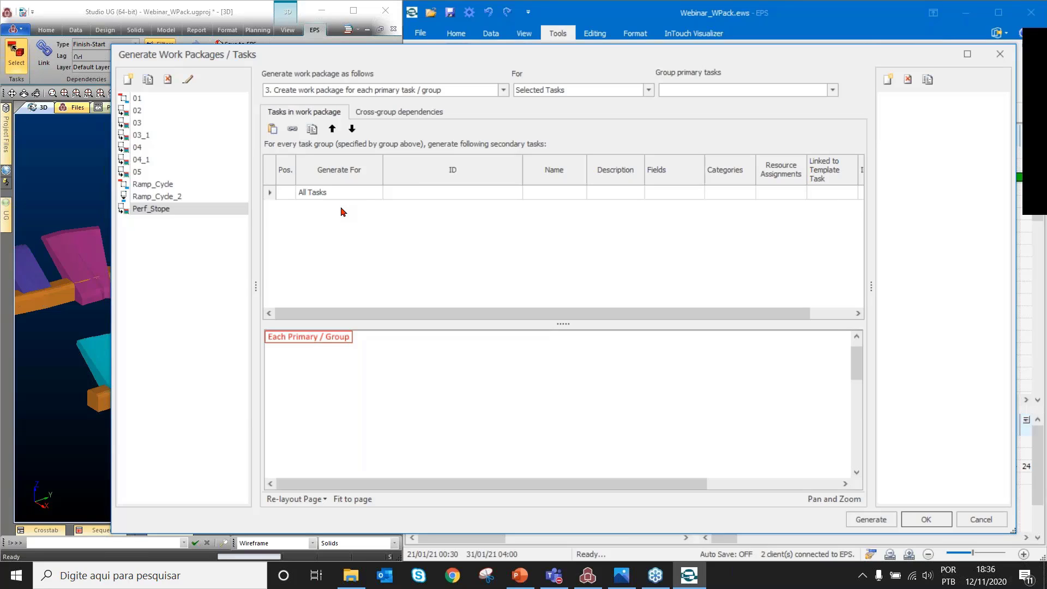
{"action": "left_click", "coordinate": [378, 195]}
{"action": "left_click", "coordinate": [377, 193]}
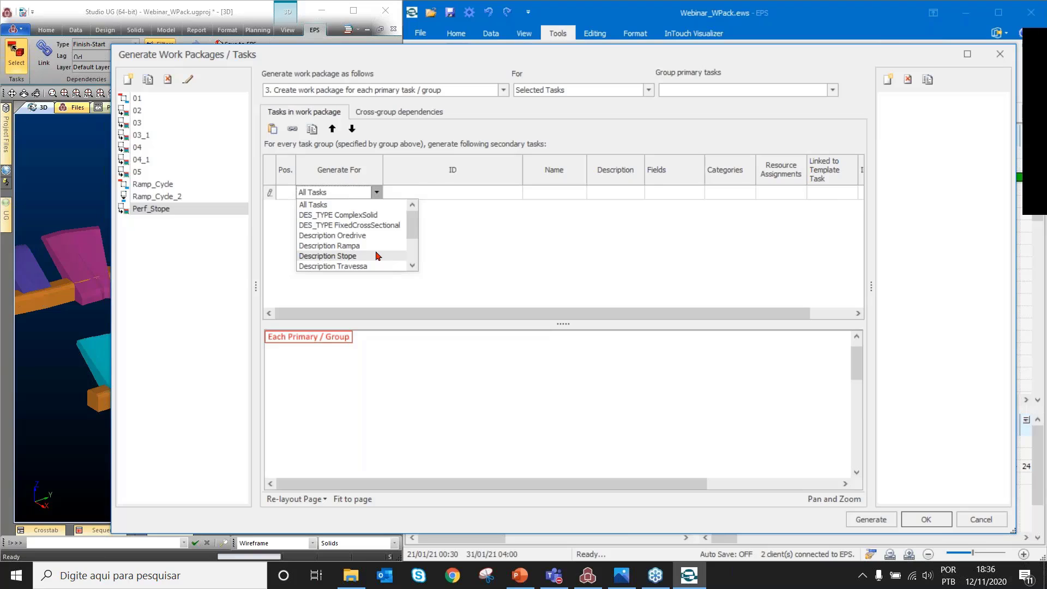
{"action": "left_click", "coordinate": [344, 255]}
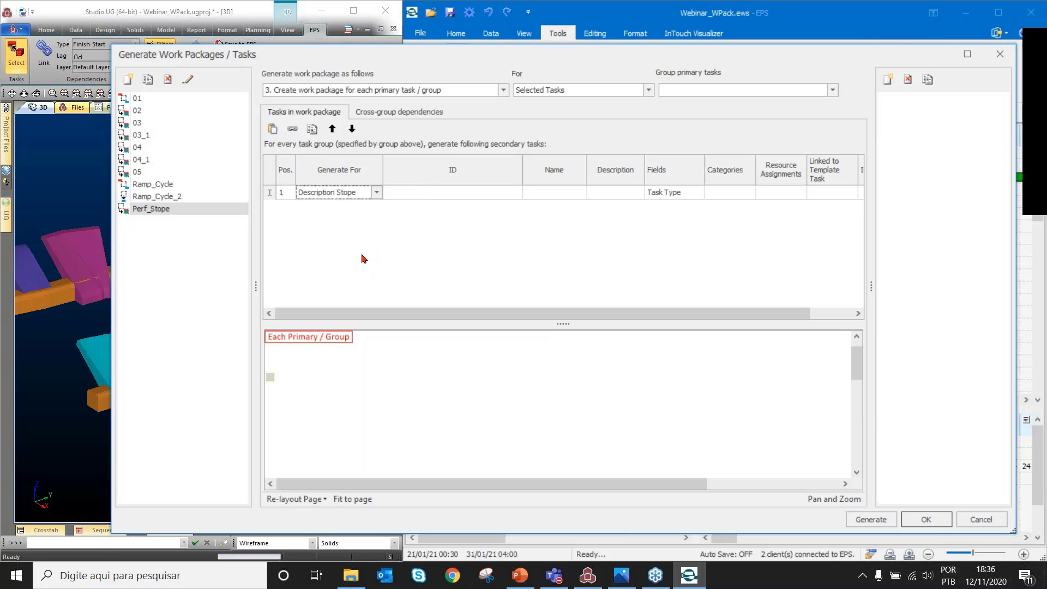
Enter the ID expression "WP_"+"N"+[ID] for the Stope secondary task
{"action": "left_click", "coordinate": [515, 196]}
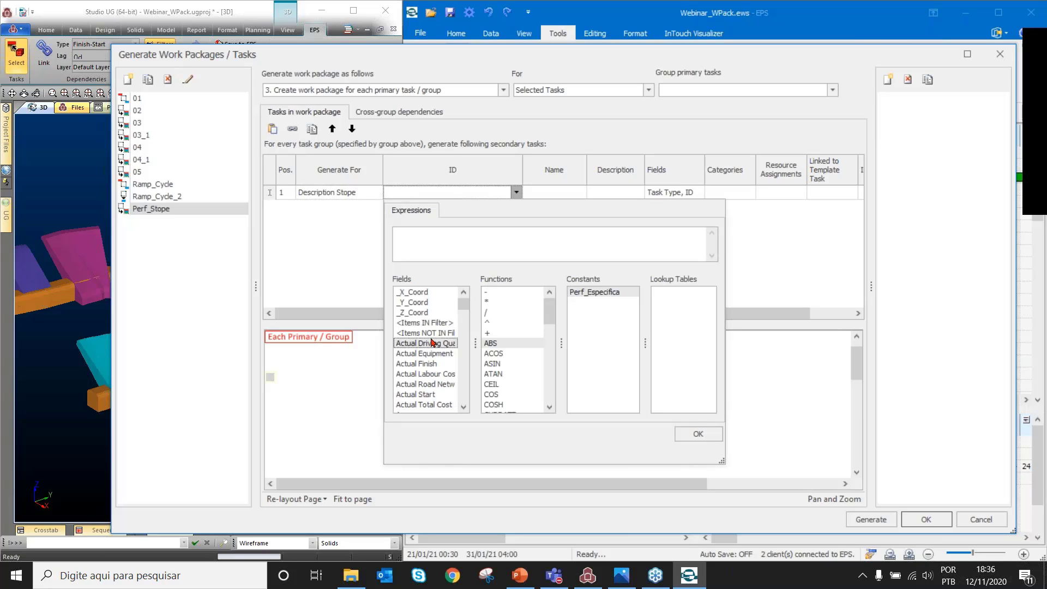
{"action": "key", "text": "i"}
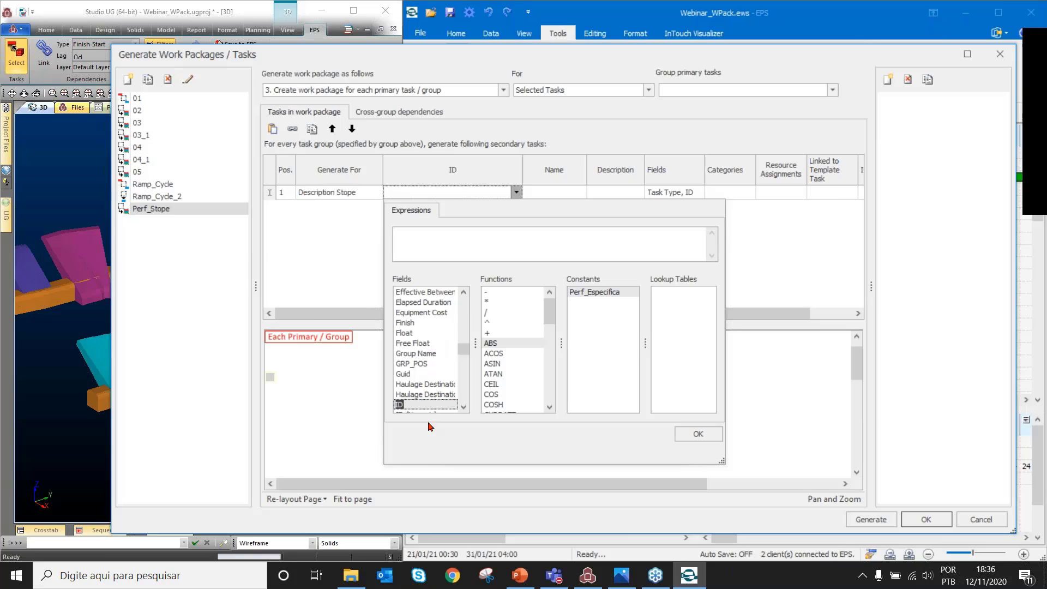
{"action": "double_click", "coordinate": [421, 407]}
{"action": "key", "text": "BackSpace"}
{"action": "type", "text": "\"W"}
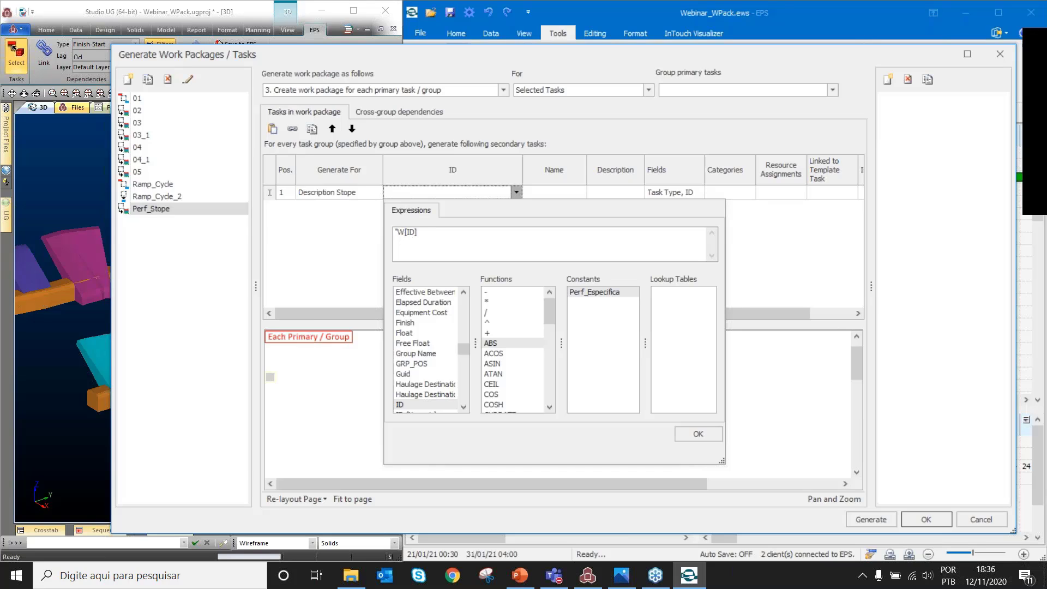
{"action": "type", "text": "P_\"+"}
{"action": "type", "text": "\"N\"+"}
Replace [ID] with [NIVEL] in the ID expression and append +"_"+ after it
{"action": "left_click", "coordinate": [417, 322]}
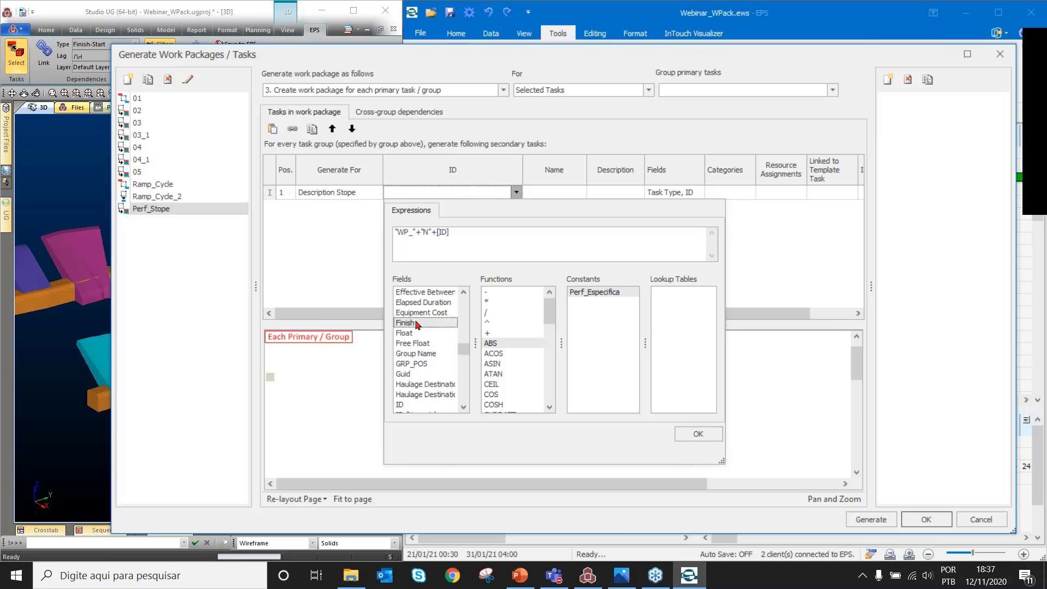
{"action": "type", "text": "ni"}
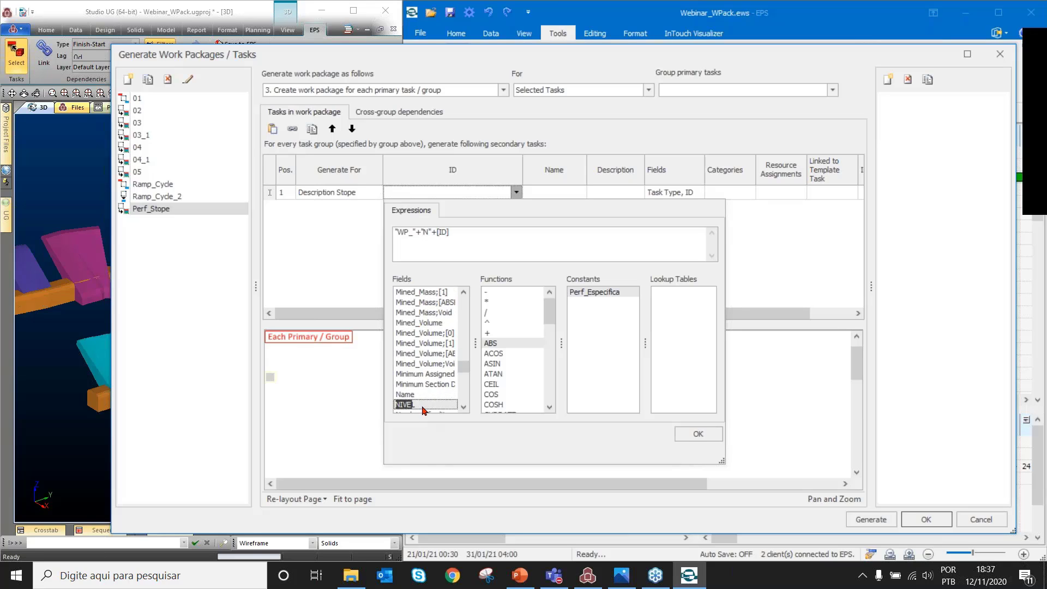
{"action": "double_click", "coordinate": [425, 406]}
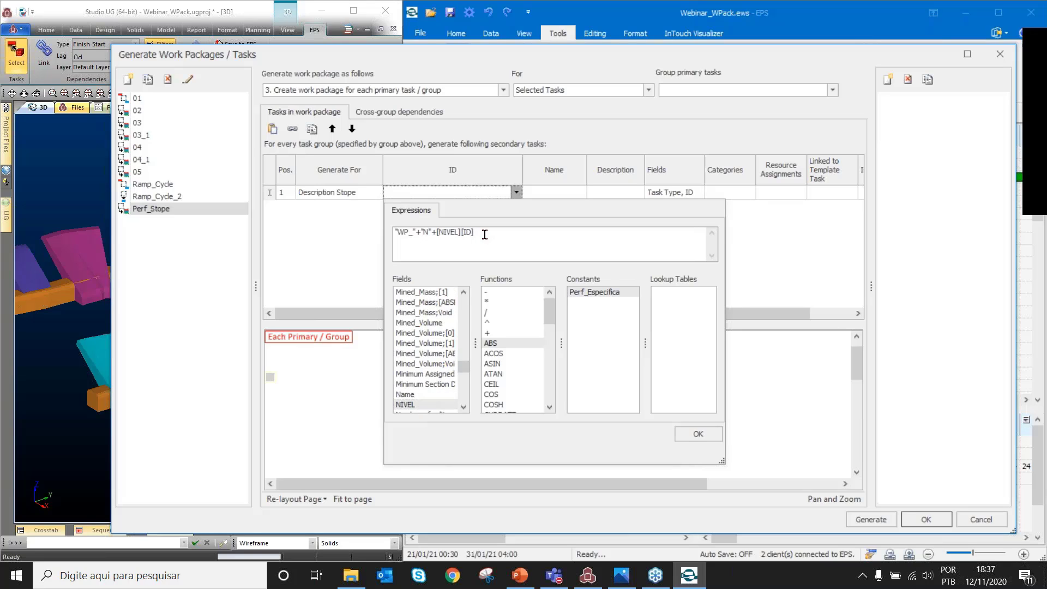
{"action": "key", "text": "BackSpace"}
{"action": "key", "text": "BackSpace"}
{"action": "key", "text": "BackSpace"}
{"action": "key", "text": "BackSpace"}
{"action": "type", "text": "+\"_\"+"}
Append [LADO]+"_"+[SEQ] to the end of the ID expression
{"action": "left_click", "coordinate": [428, 374]}
{"action": "scroll", "coordinate": [427, 374], "scroll_direction": "up", "scroll_amount": 5}
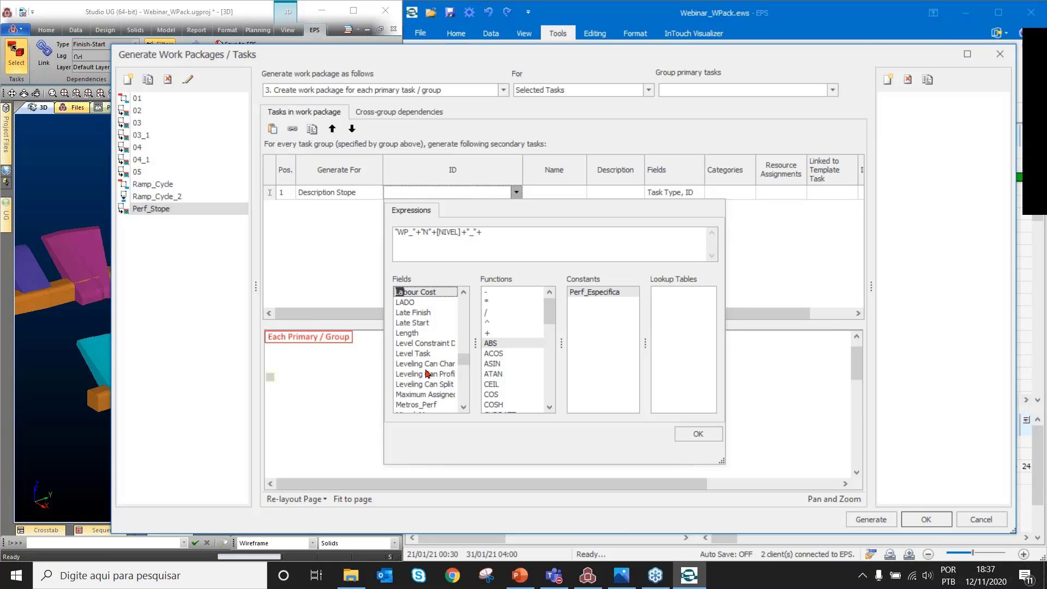
{"action": "double_click", "coordinate": [420, 303]}
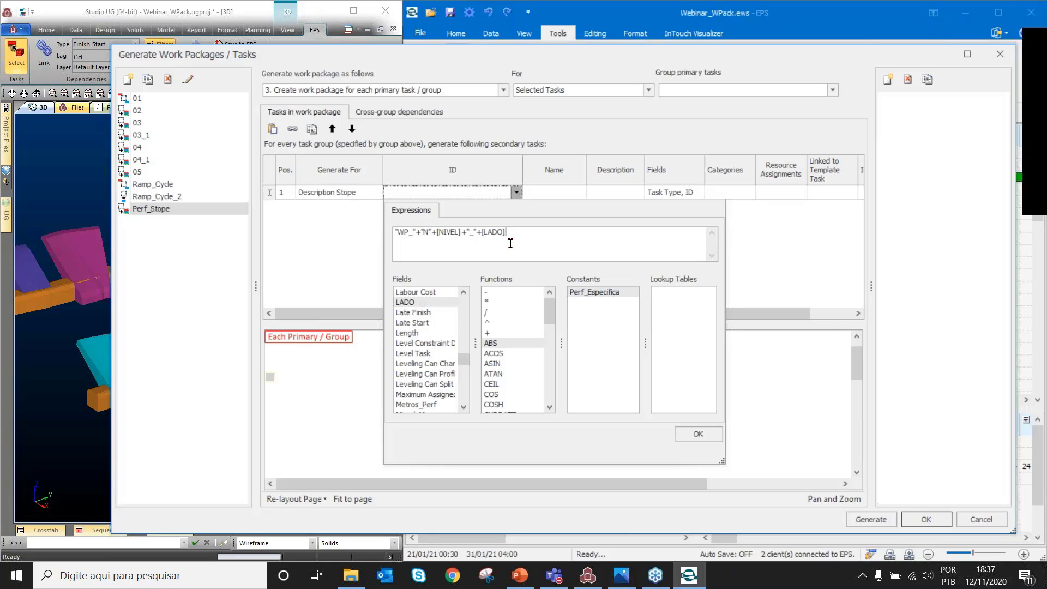
{"action": "type", "text": "+\"_\"+"}
{"action": "scroll", "coordinate": [430, 369], "scroll_direction": "down", "scroll_amount": 10}
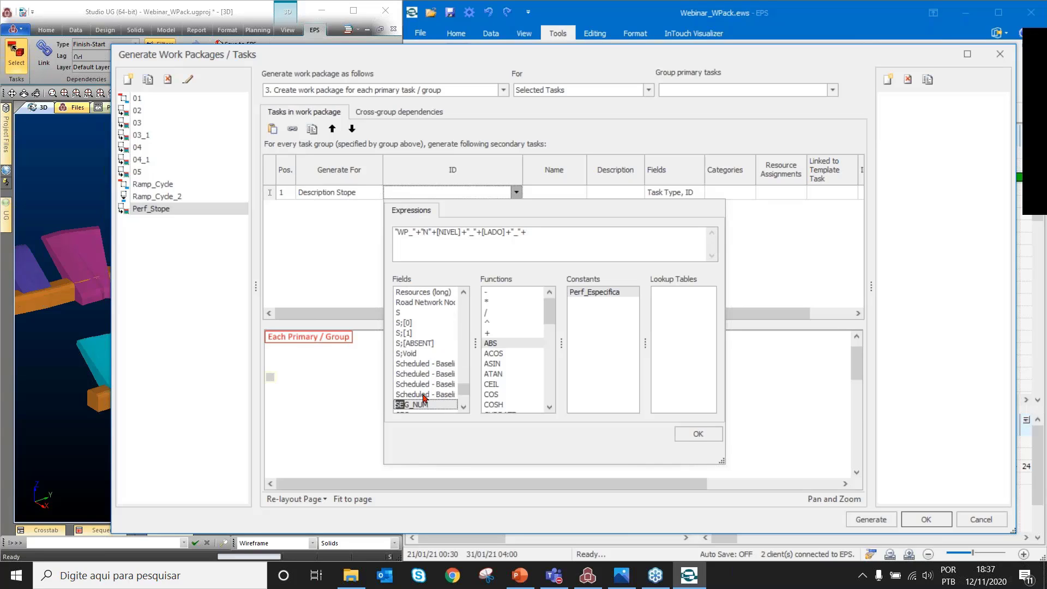
{"action": "left_click", "coordinate": [427, 404]}
{"action": "double_click", "coordinate": [427, 403]}
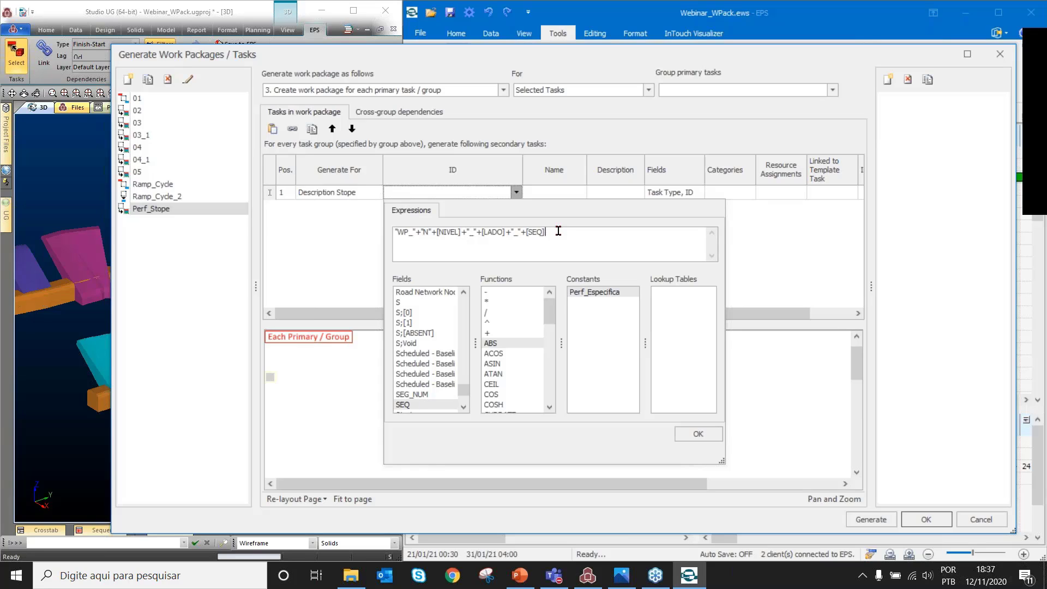
Highlight the parts of the ID expression to check its composition and accept the expression
{"action": "key", "text": "shift+Left"}
{"action": "key", "text": "shift+Left"}
{"action": "key", "text": "shift+Left"}
{"action": "key", "text": "shift+Left"}
{"action": "key", "text": "shift+Left"}
{"action": "key", "text": "shift+Left"}
{"action": "key", "text": "shift+Left"}
{"action": "key", "text": "shift+Left"}
{"action": "key", "text": "shift+Left"}
{"action": "key", "text": "shift+Left"}
{"action": "key", "text": "shift+Left"}
{"action": "key", "text": "shift+Left"}
{"action": "key", "text": "shift+Left"}
{"action": "key", "text": "shift+Left"}
{"action": "key", "text": "shift+Left"}
{"action": "key", "text": "shift+Left"}
{"action": "key", "text": "shift+Left"}
{"action": "key", "text": "shift+Left"}
{"action": "key", "text": "shift+Left"}
{"action": "key", "text": "shift+Left"}
{"action": "left_click", "coordinate": [562, 234]}
{"action": "key", "text": "ctrl+shift+Left"}
{"action": "key", "text": "ctrl+shift+Left"}
{"action": "key", "text": "ctrl+shift+Left"}
{"action": "key", "text": "ctrl+shift+Left"}
{"action": "key", "text": "ctrl+shift+Left"}
{"action": "key", "text": "ctrl+shift+Left"}
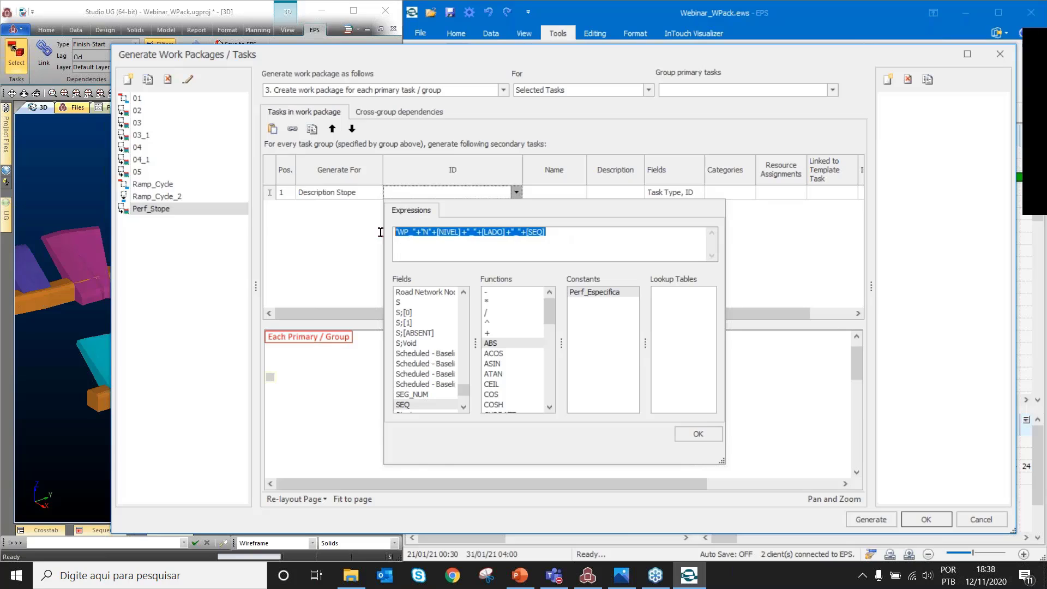
{"action": "left_click", "coordinate": [573, 237]}
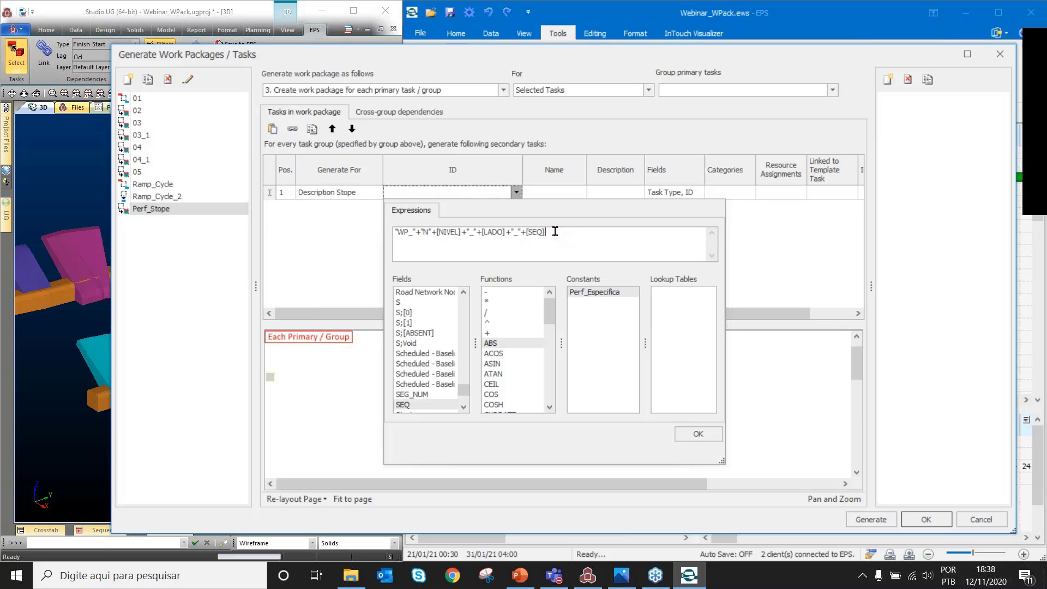
{"action": "left_click_drag", "start_coordinate": [545, 232], "coordinate": [441, 232]}
{"action": "left_click", "coordinate": [573, 235]}
{"action": "left_click", "coordinate": [696, 436]}
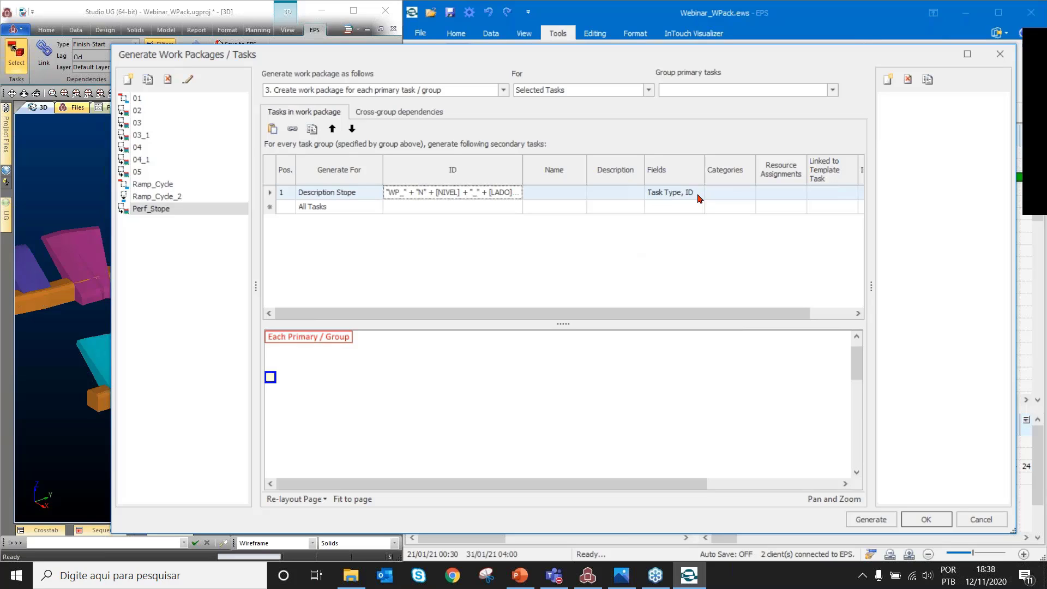
Add the NIVEL, LADO and SEQ fields to the Stope secondary task's field list with the Copy from Parent operation
{"action": "left_click", "coordinate": [698, 196]}
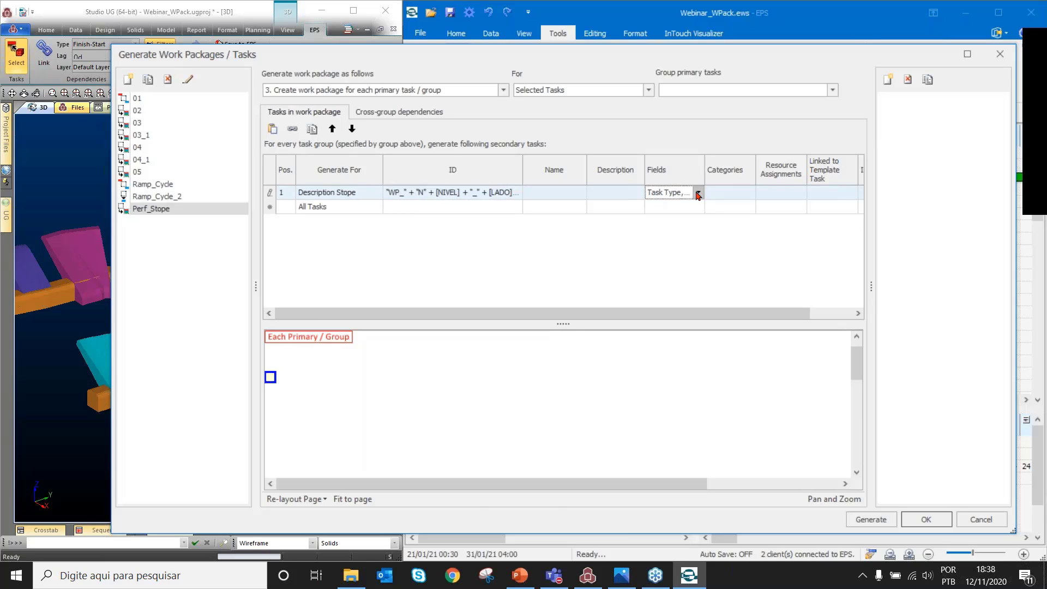
{"action": "left_click", "coordinate": [698, 193]}
{"action": "left_click", "coordinate": [487, 334]}
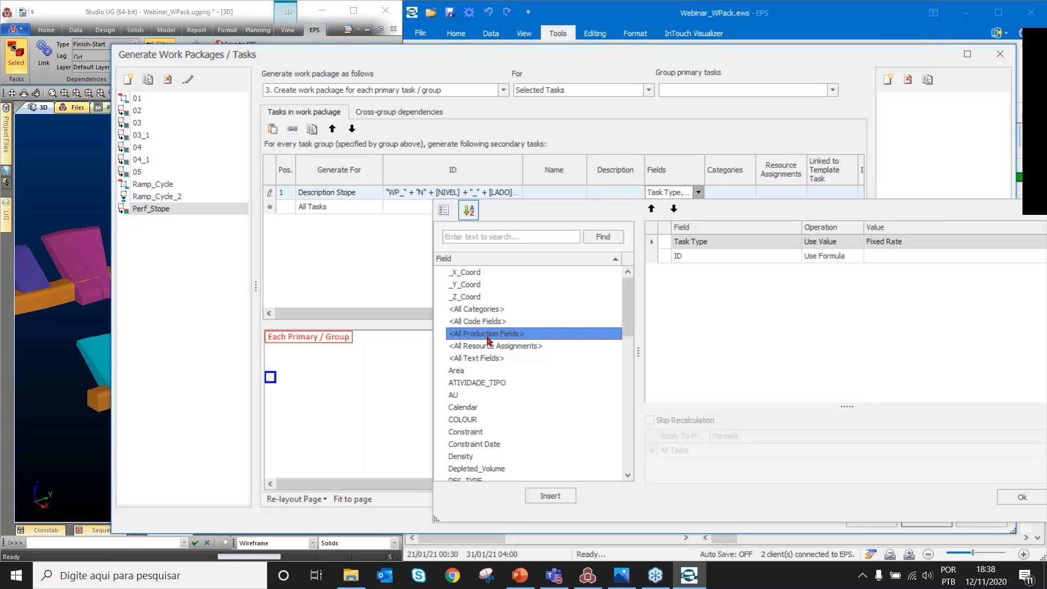
{"action": "scroll", "coordinate": [488, 341], "scroll_direction": "down", "scroll_amount": 10}
{"action": "double_click", "coordinate": [477, 335]}
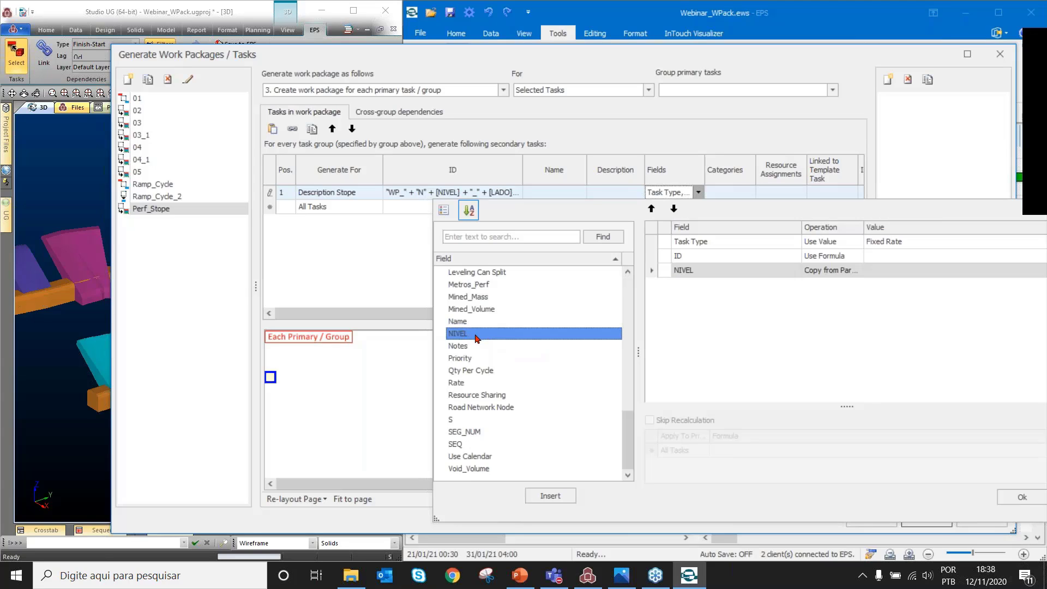
{"action": "left_click", "coordinate": [480, 358]}
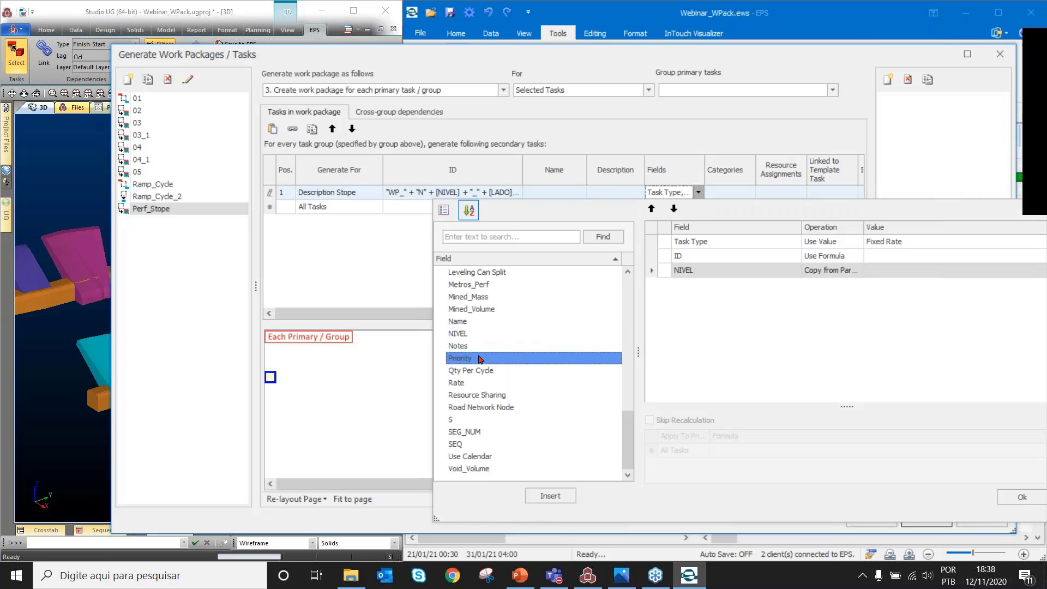
{"action": "key", "text": "l"}
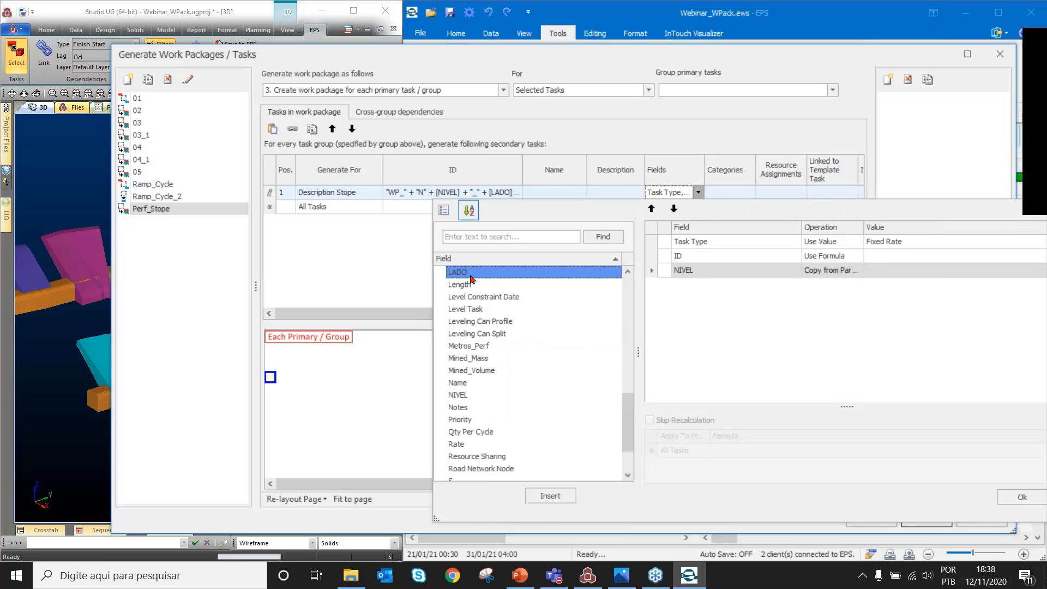
{"action": "double_click", "coordinate": [472, 273]}
{"action": "left_click", "coordinate": [478, 338]}
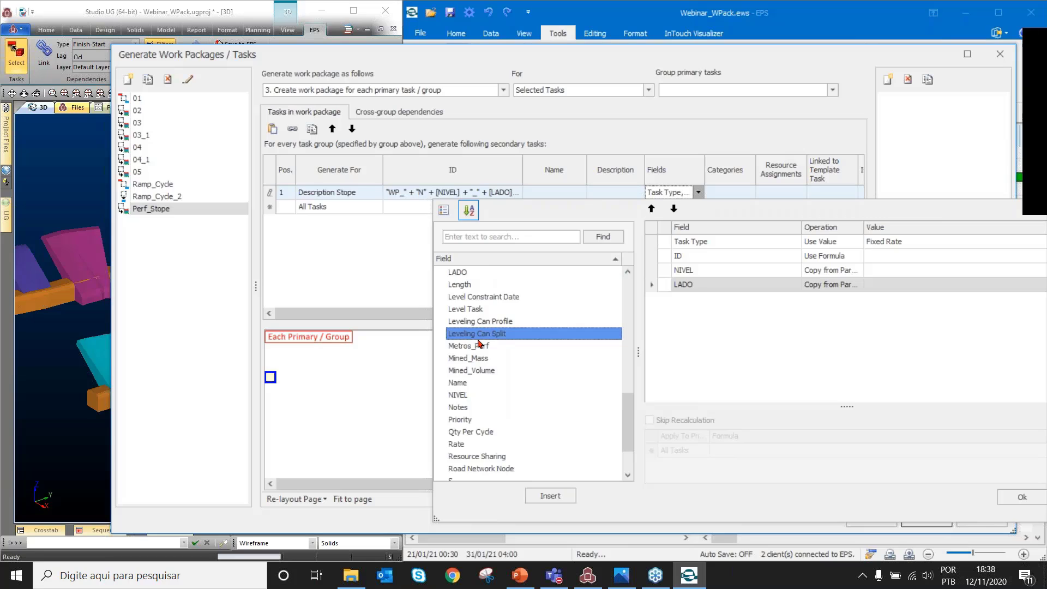
{"action": "type", "text": "seq"}
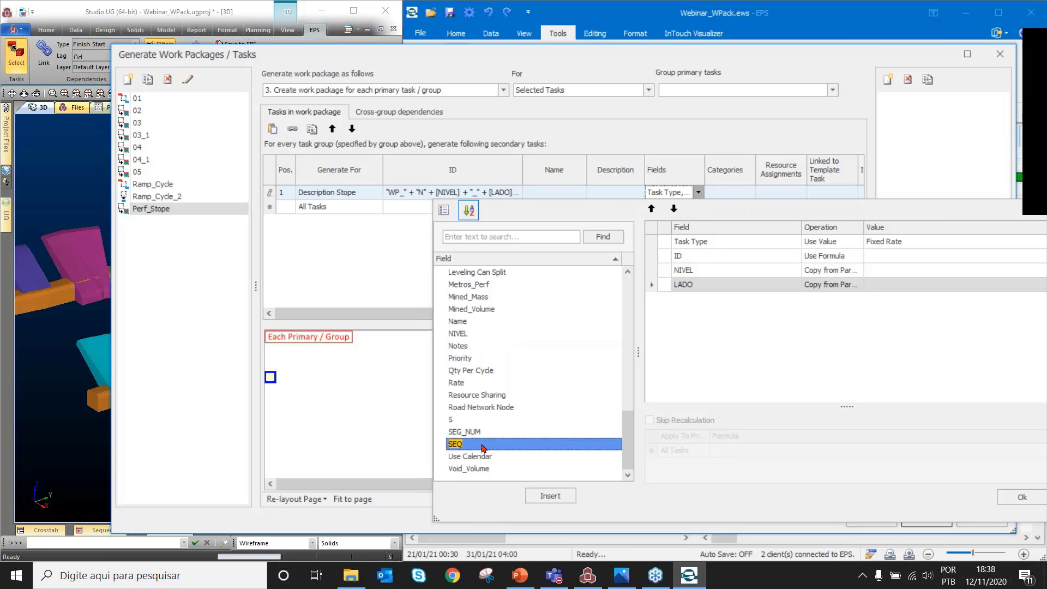
{"action": "double_click", "coordinate": [483, 445]}
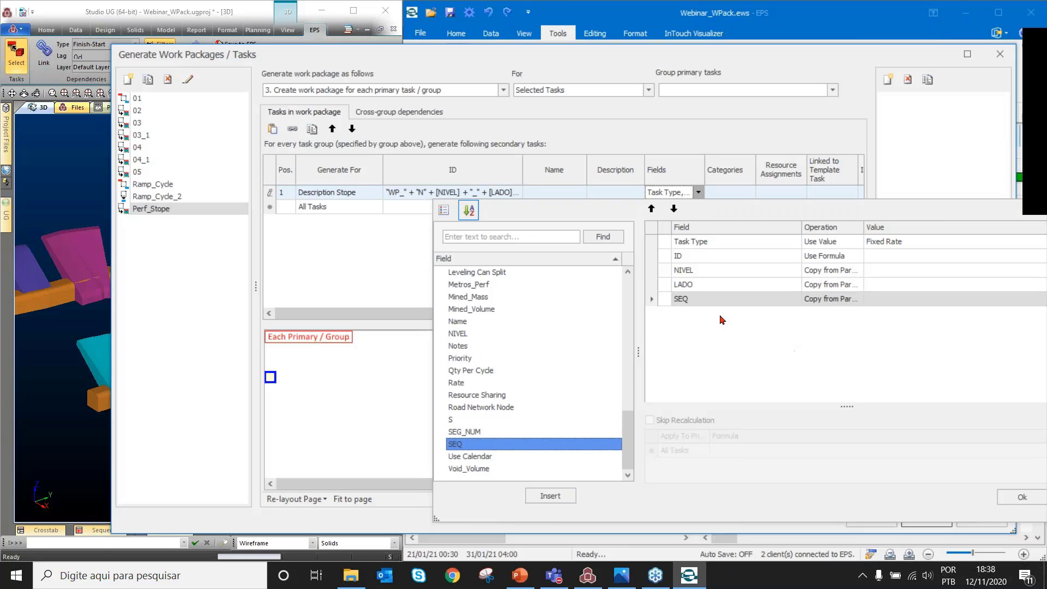
Check the operation options for the NIVEL and LADO fields, keep Copy from Parent, and accept the secondary task's field list
{"action": "left_click", "coordinate": [652, 272]}
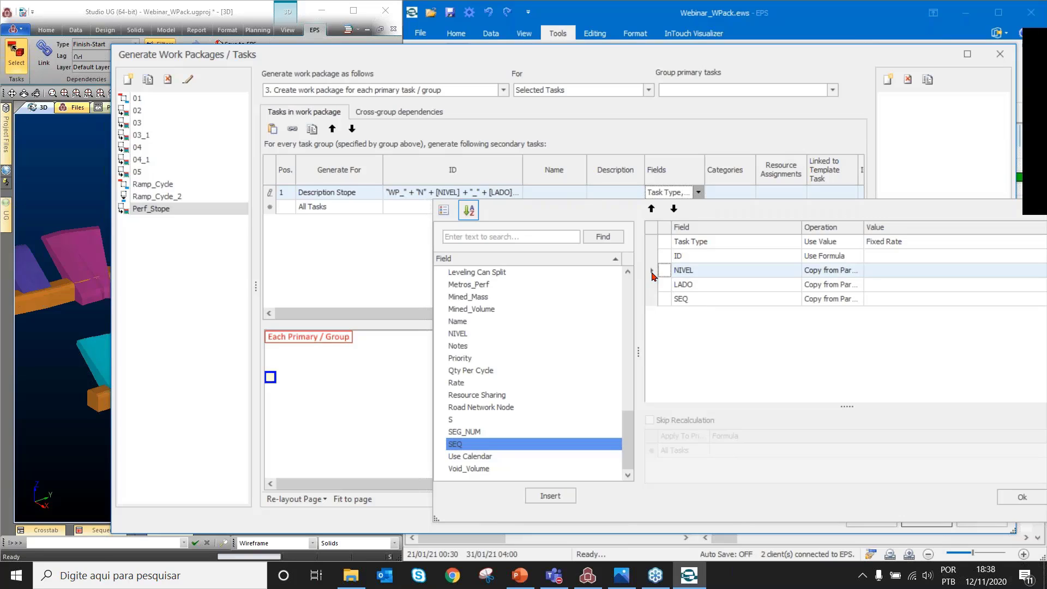
{"action": "left_click", "coordinate": [849, 272]}
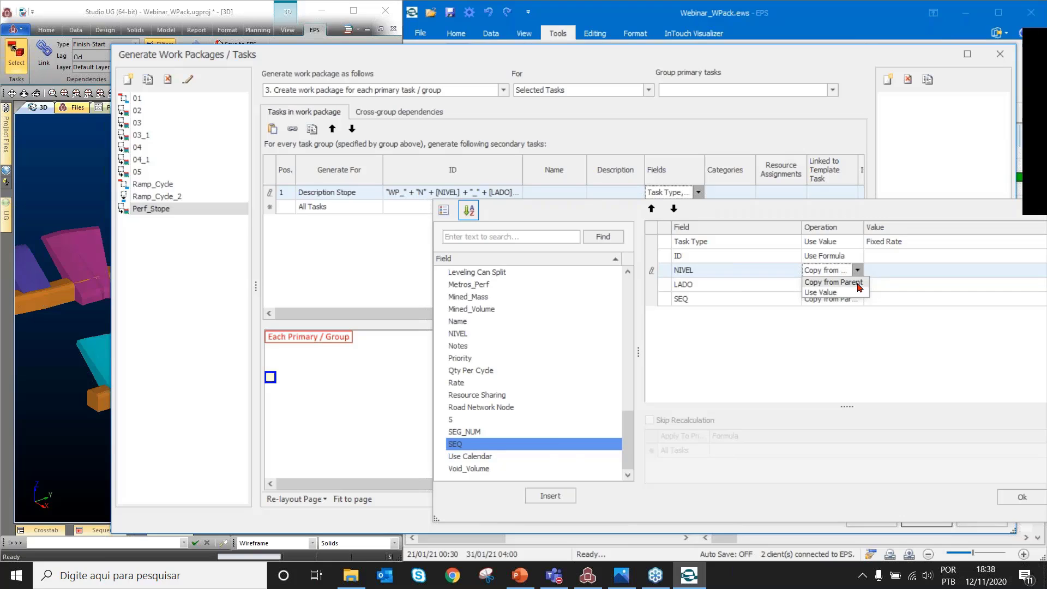
{"action": "left_click", "coordinate": [860, 287]}
{"action": "left_click", "coordinate": [859, 284]}
{"action": "left_click", "coordinate": [857, 285]}
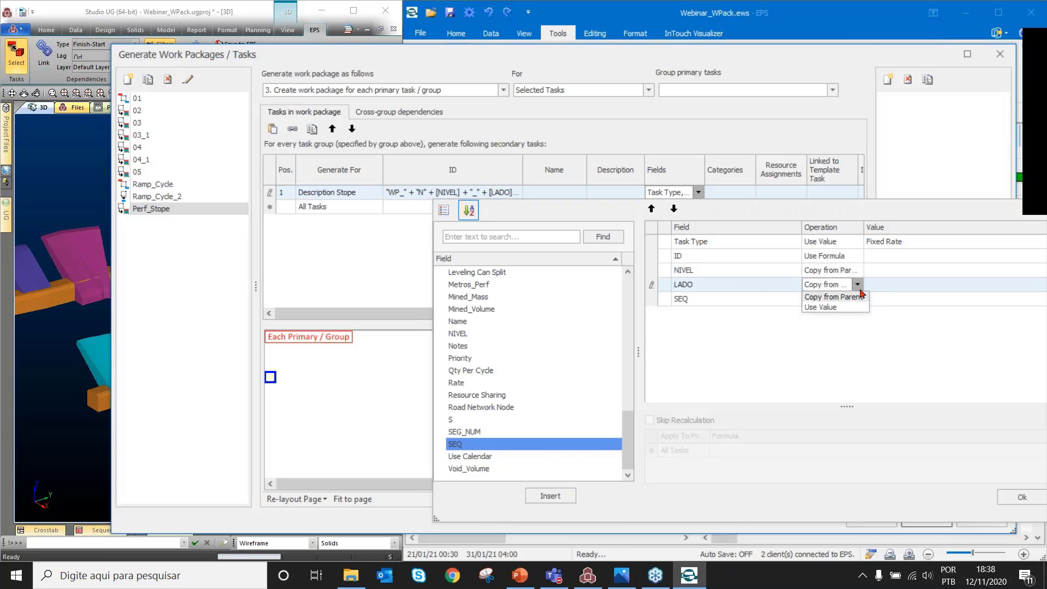
{"action": "left_click", "coordinate": [861, 296]}
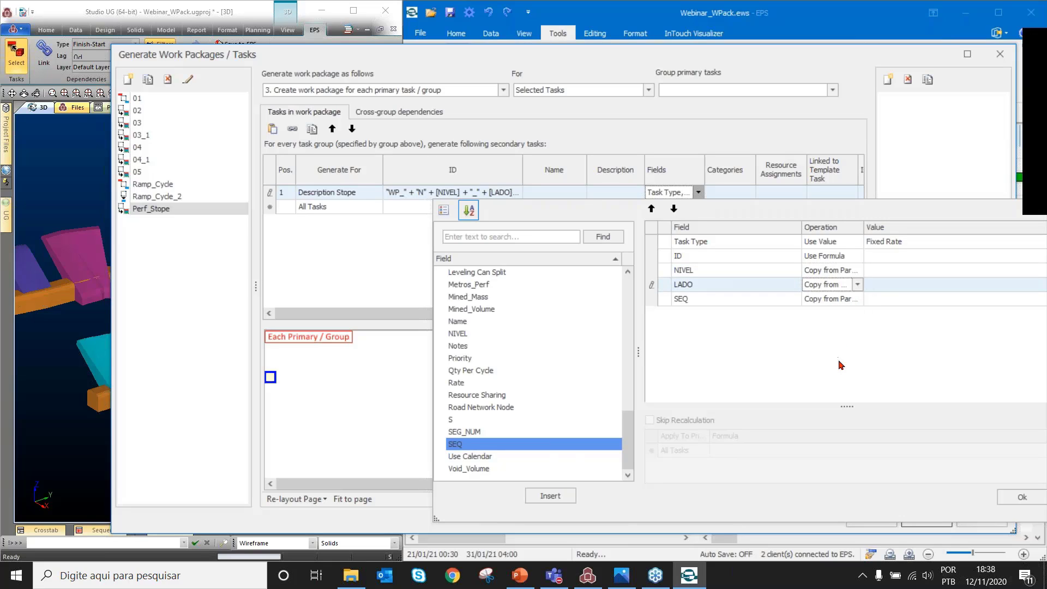
{"action": "left_click", "coordinate": [1023, 498]}
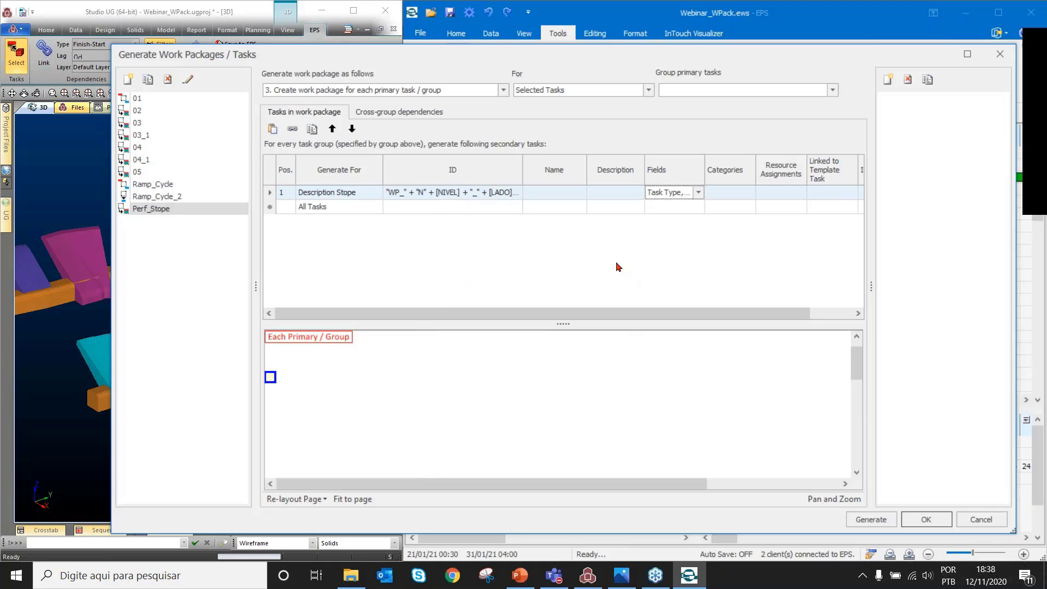
Set the Stope secondary task's name to "WP_Perf" and its description to "Perfuracao"
{"action": "left_click", "coordinate": [552, 192]}
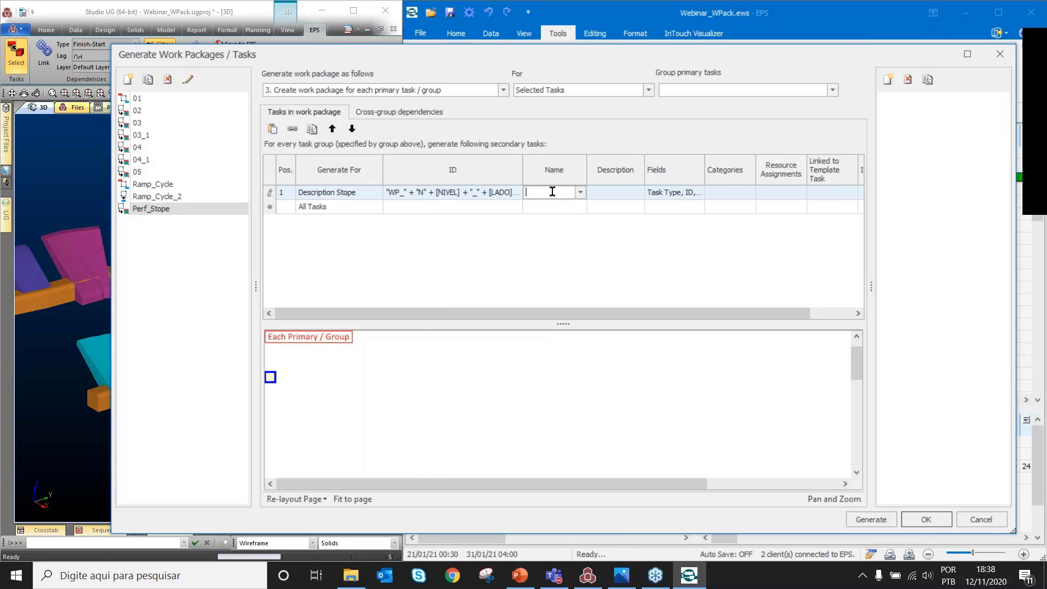
{"action": "type", "text": "WP_Perf"}
{"action": "left_click", "coordinate": [611, 196]}
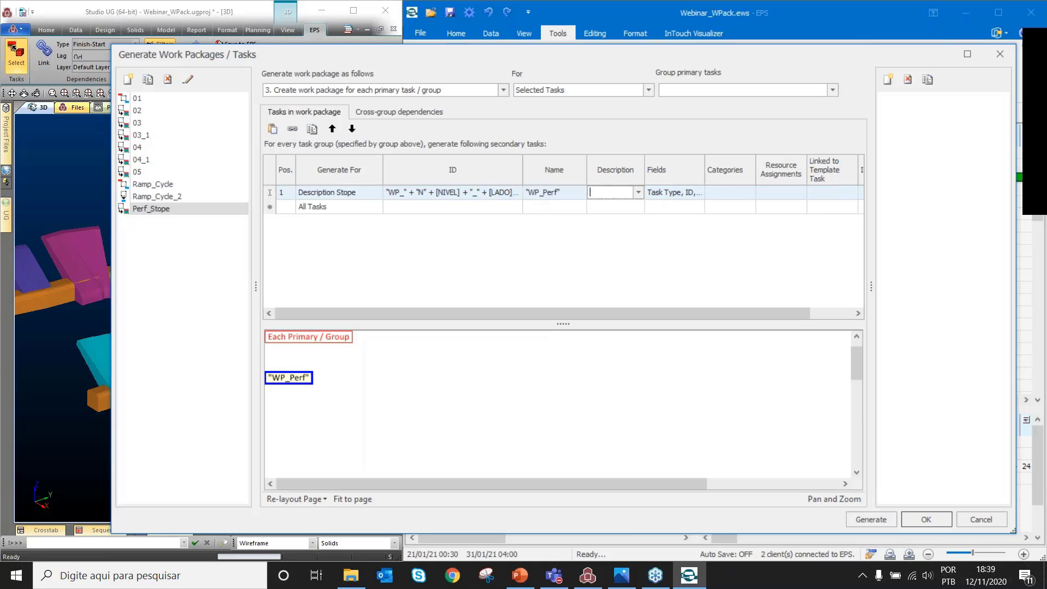
{"action": "type", "text": "Perfuracao"}
Reopen the Stope secondary task's field settings and select Metros_Perf among the available fields
{"action": "left_click", "coordinate": [701, 194]}
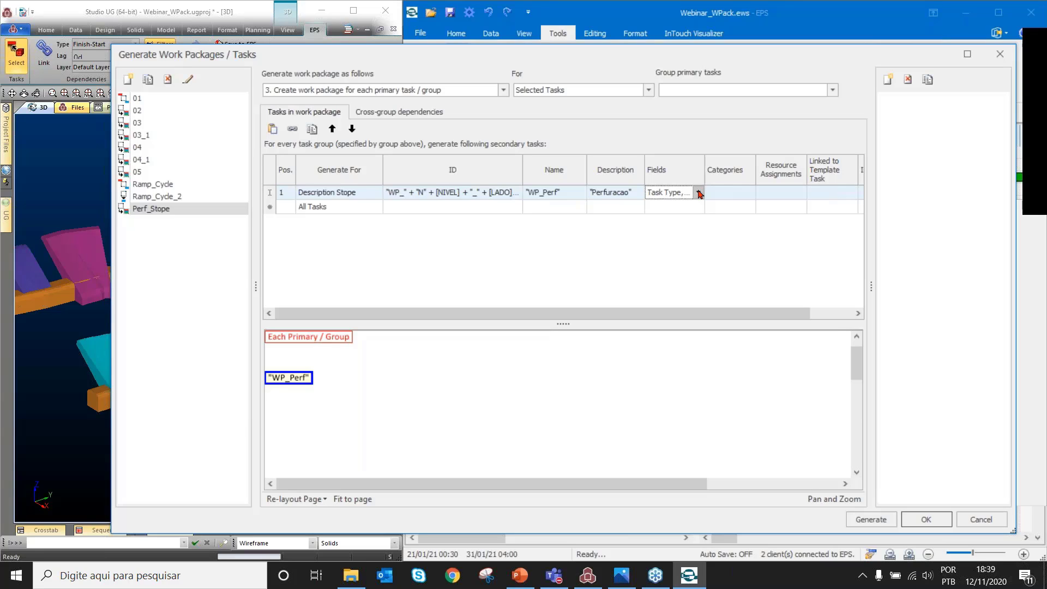
{"action": "left_click", "coordinate": [699, 193]}
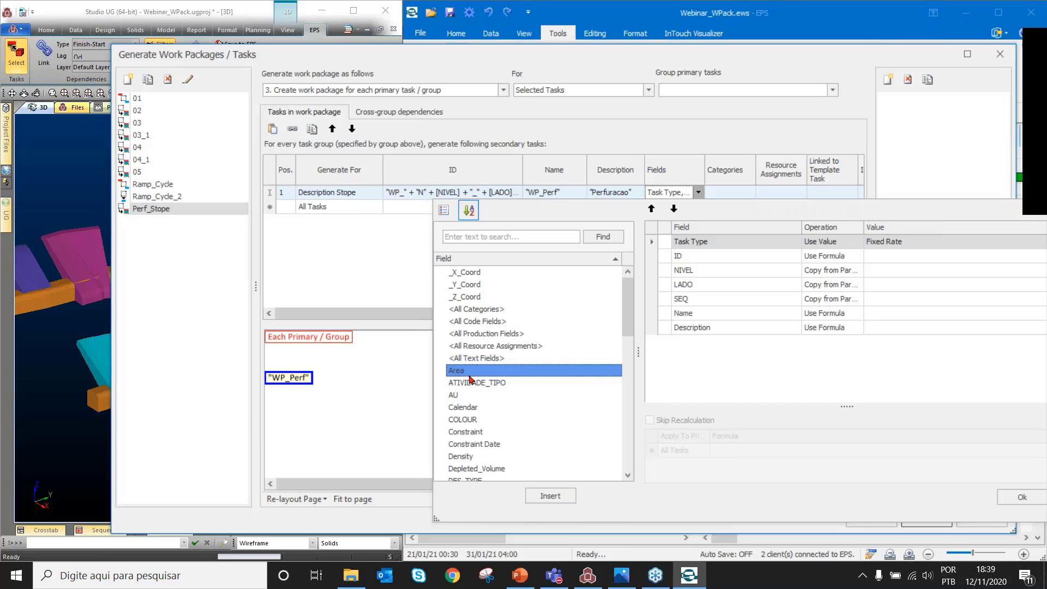
{"action": "key", "text": "m"}
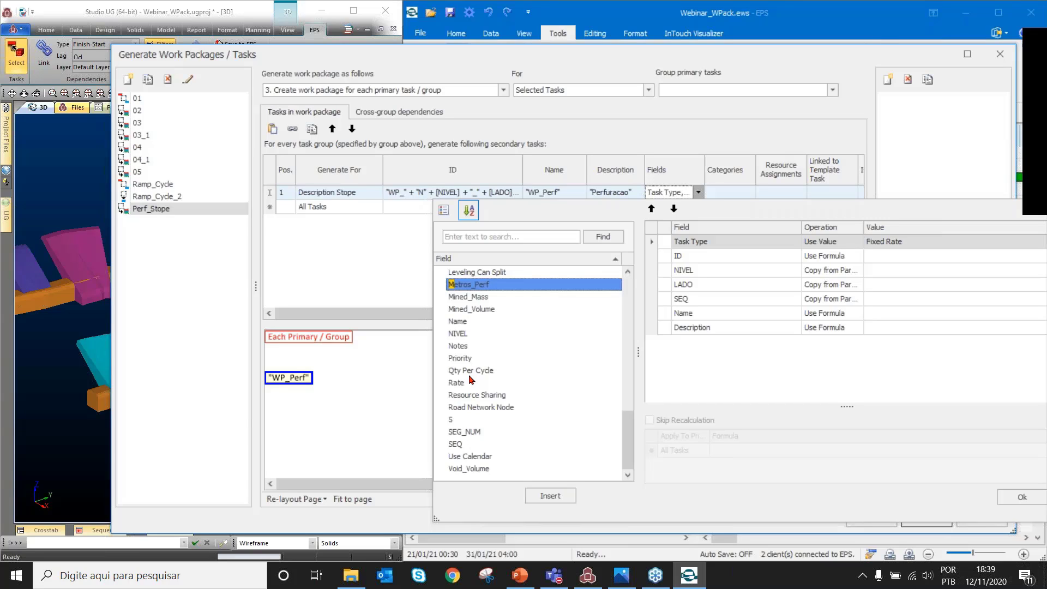
Add the Metros_Perf and Mined_Mass fields to the WP_Perf task's field settings
{"action": "type", "text": "etros"}
{"action": "double_click", "coordinate": [502, 285]}
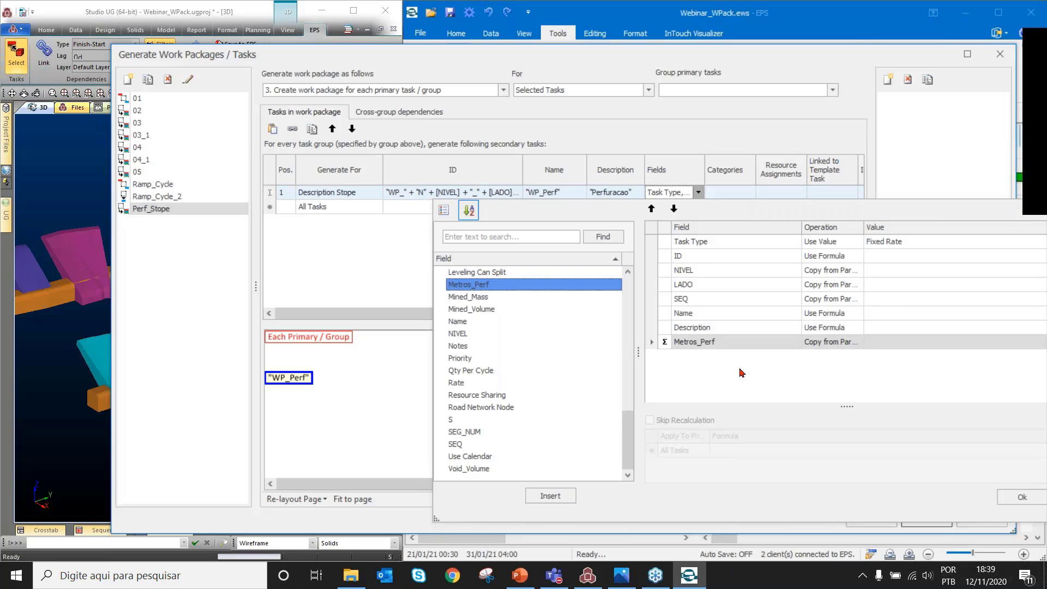
{"action": "left_click", "coordinate": [478, 315]}
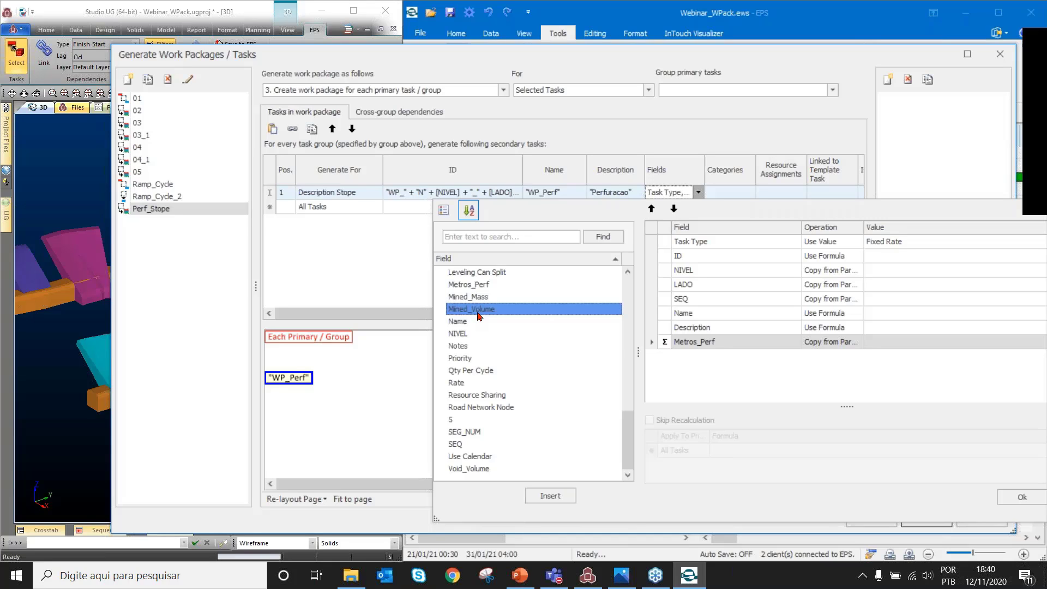
{"action": "type", "text": "Mined_Mass"}
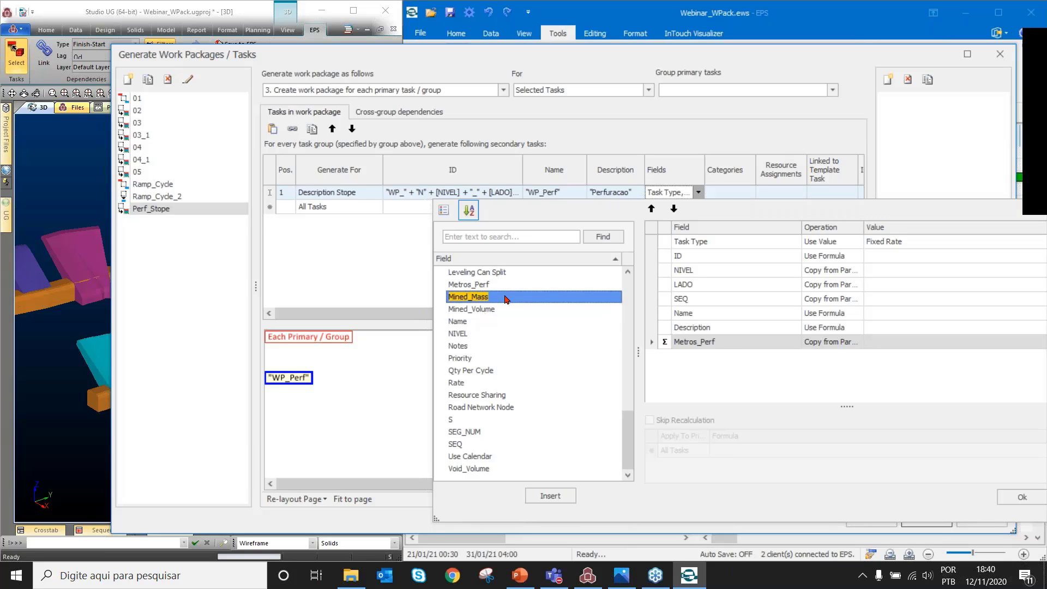
{"action": "double_click", "coordinate": [506, 299]}
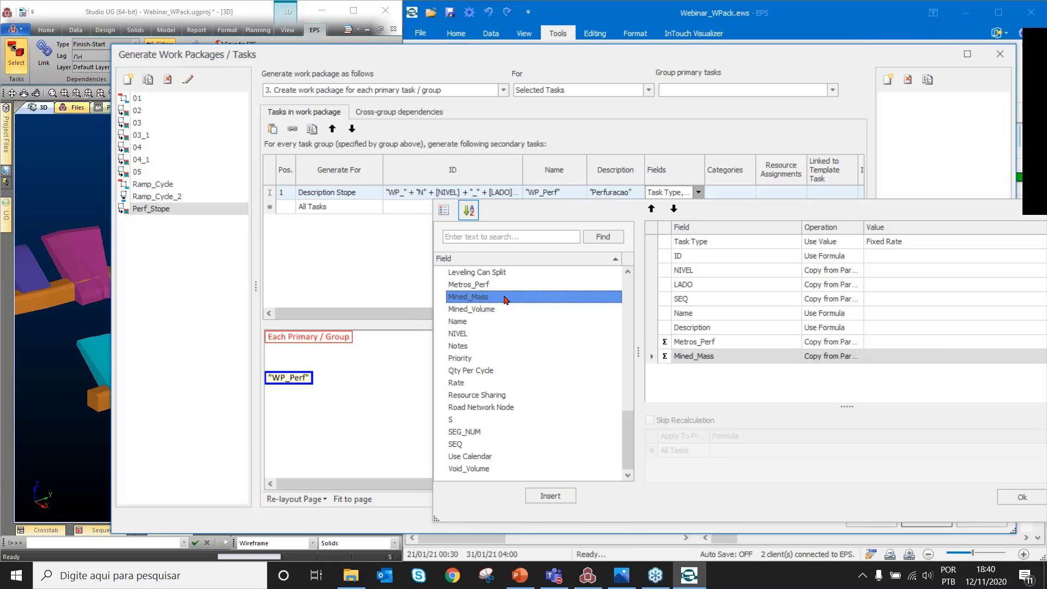
{"action": "left_click", "coordinate": [654, 360]}
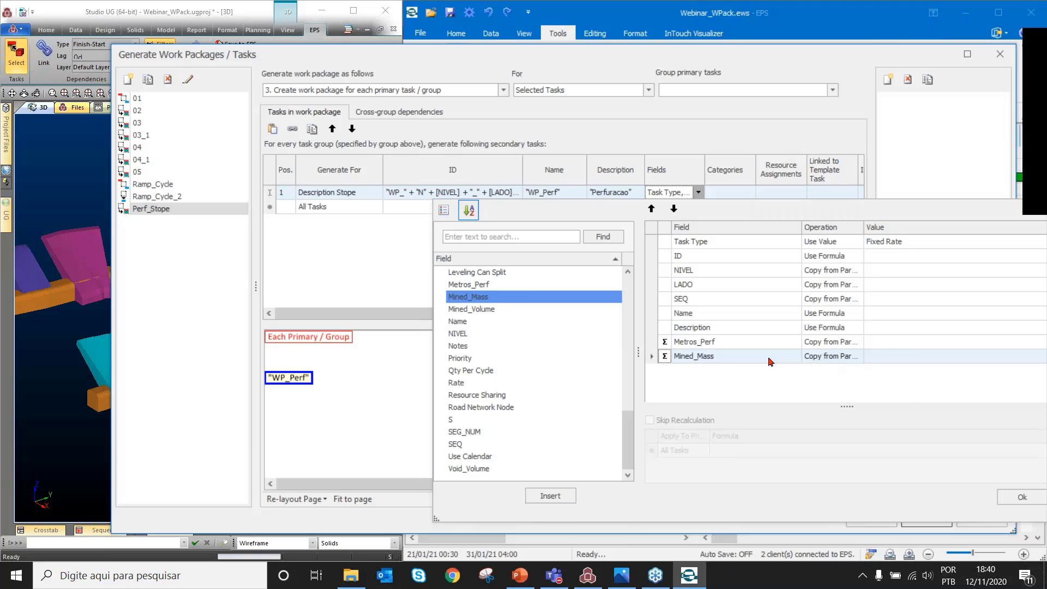
Set Metros_Perf to Use Formula with [Mined_Mass]/{Perf_Especifica} for all tasks and accept the field settings
{"action": "left_click", "coordinate": [656, 345]}
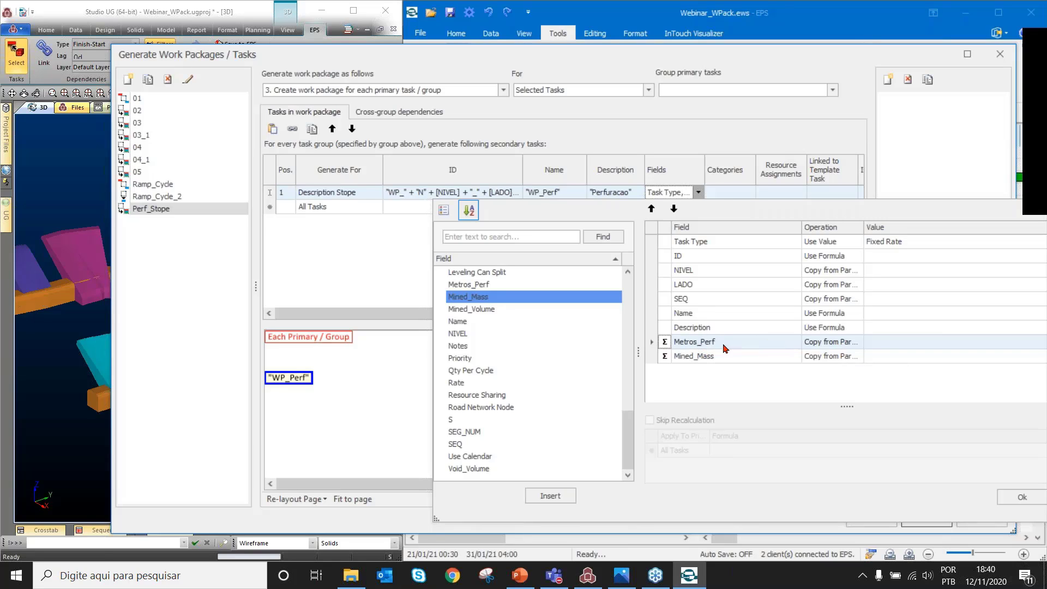
{"action": "left_click", "coordinate": [858, 345]}
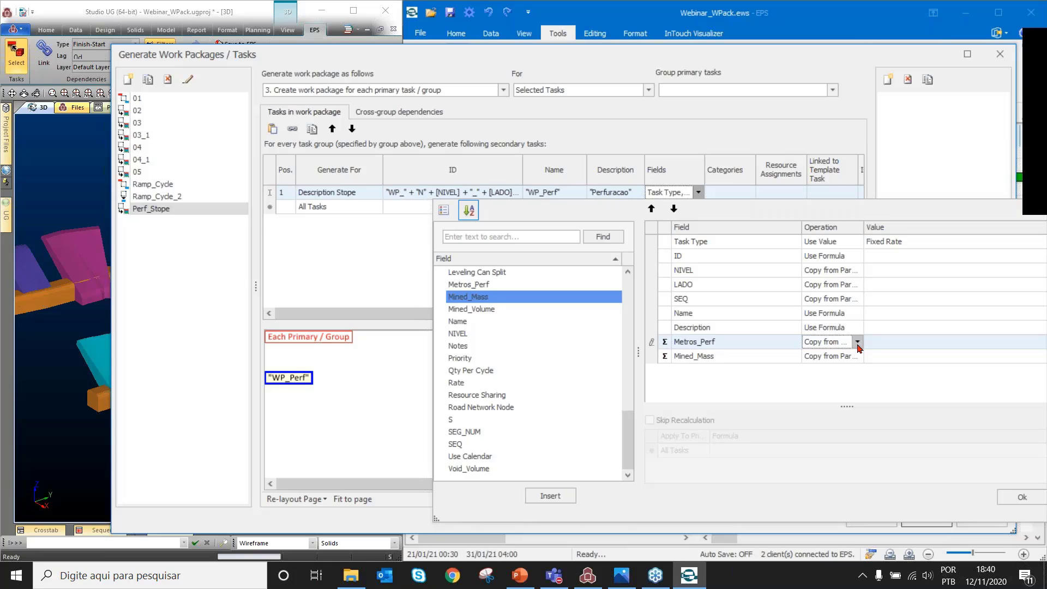
{"action": "left_click", "coordinate": [858, 341]}
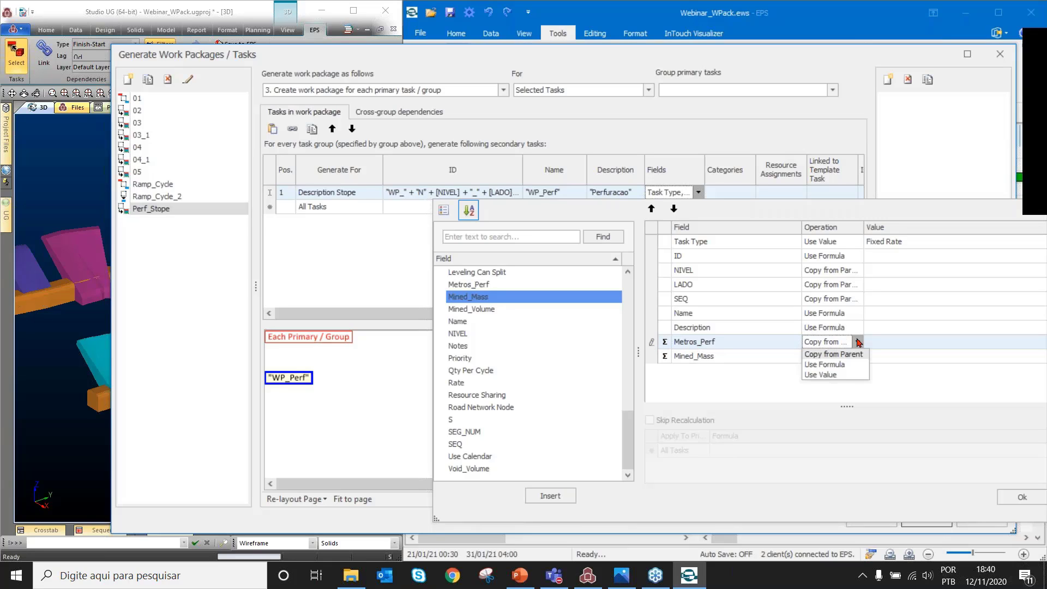
{"action": "left_click", "coordinate": [850, 365]}
{"action": "left_click", "coordinate": [749, 453]}
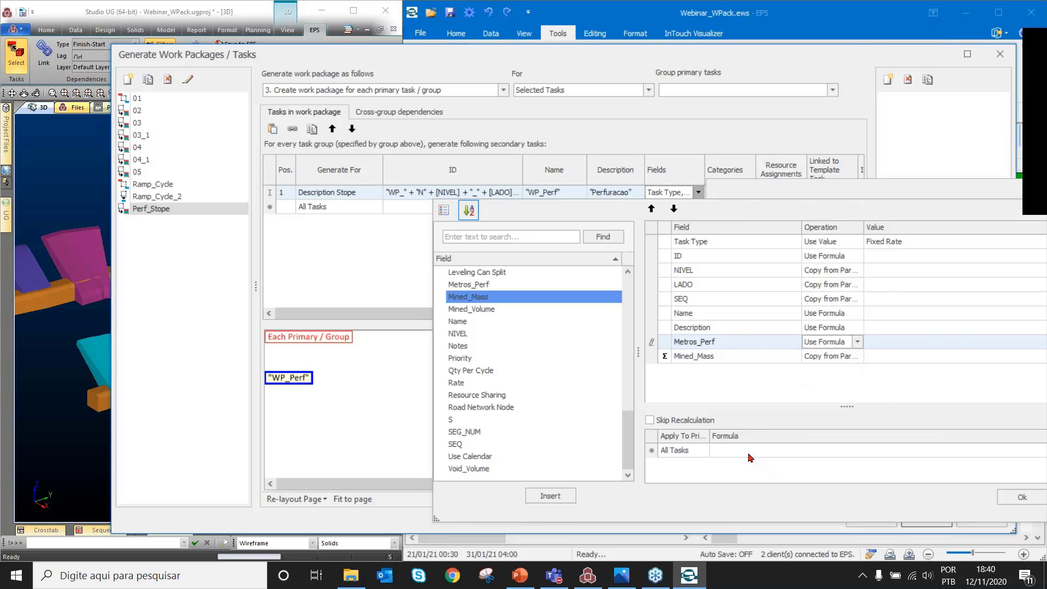
{"action": "left_click", "coordinate": [743, 352]}
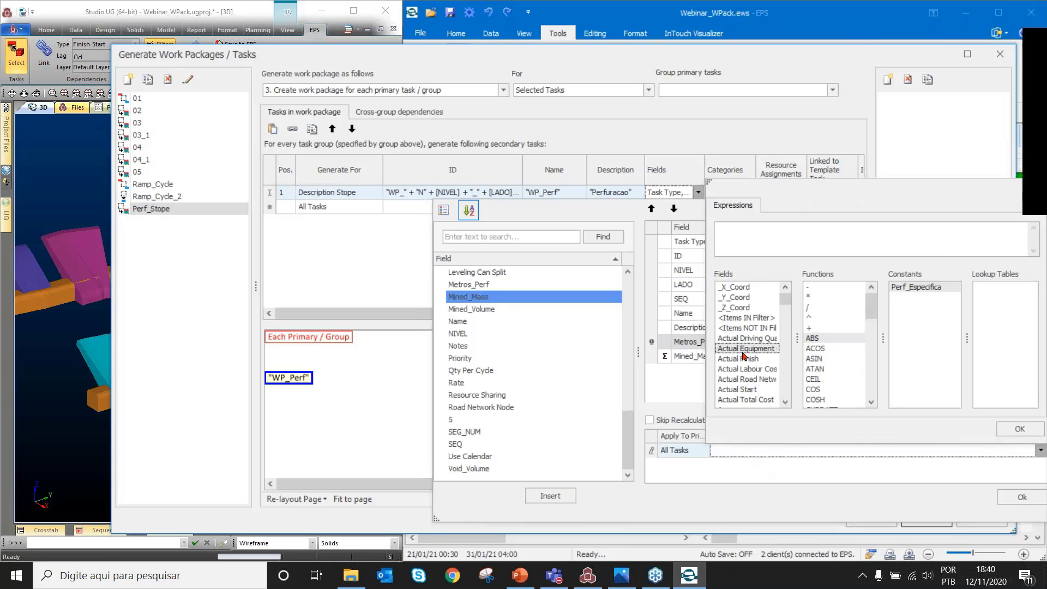
{"action": "type", "text": "mined"}
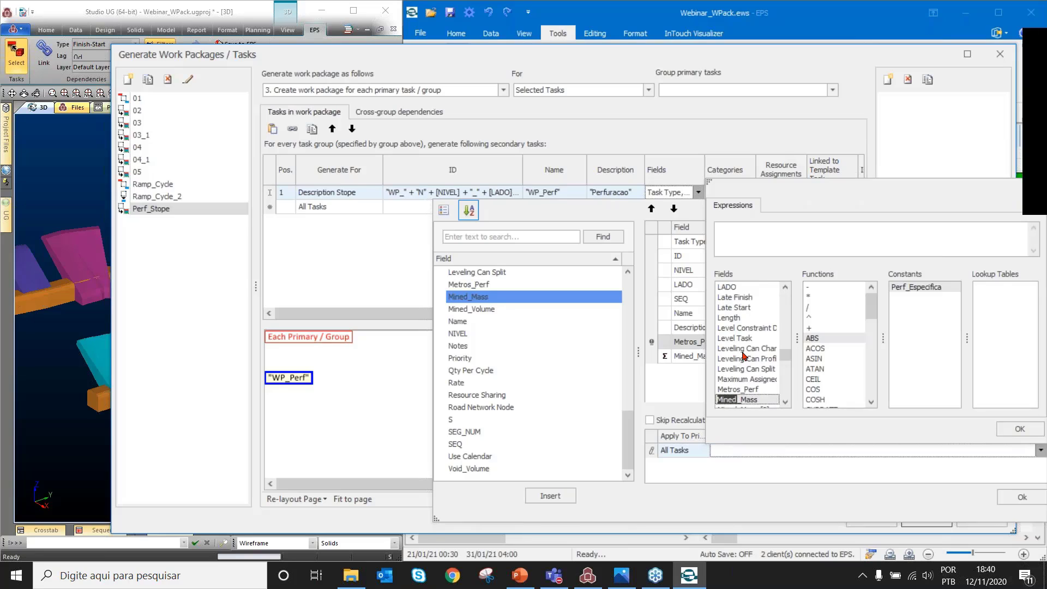
{"action": "double_click", "coordinate": [763, 400]}
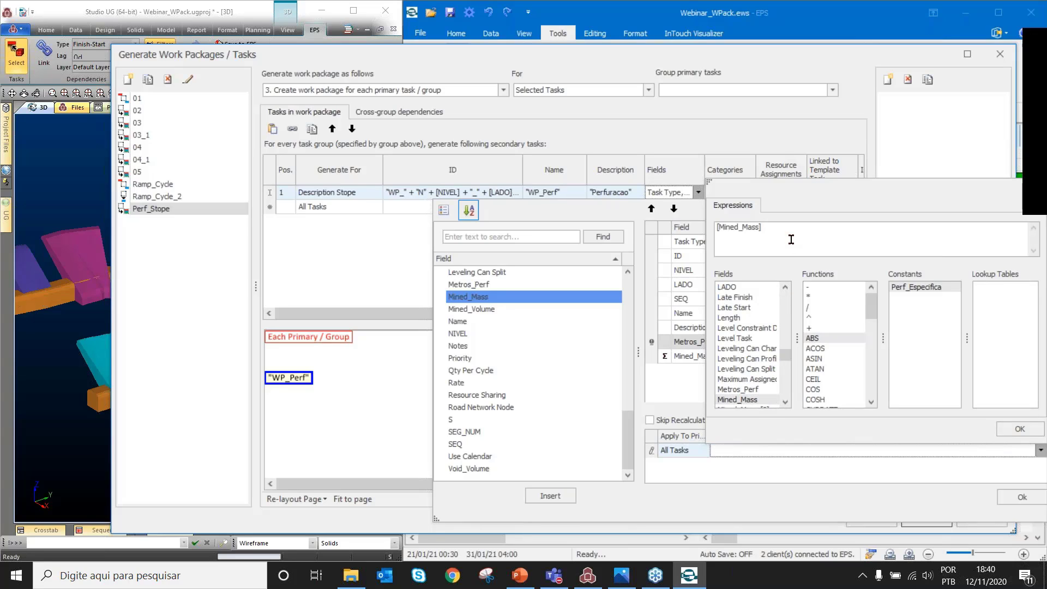
{"action": "type", "text": "/"}
{"action": "double_click", "coordinate": [920, 288]}
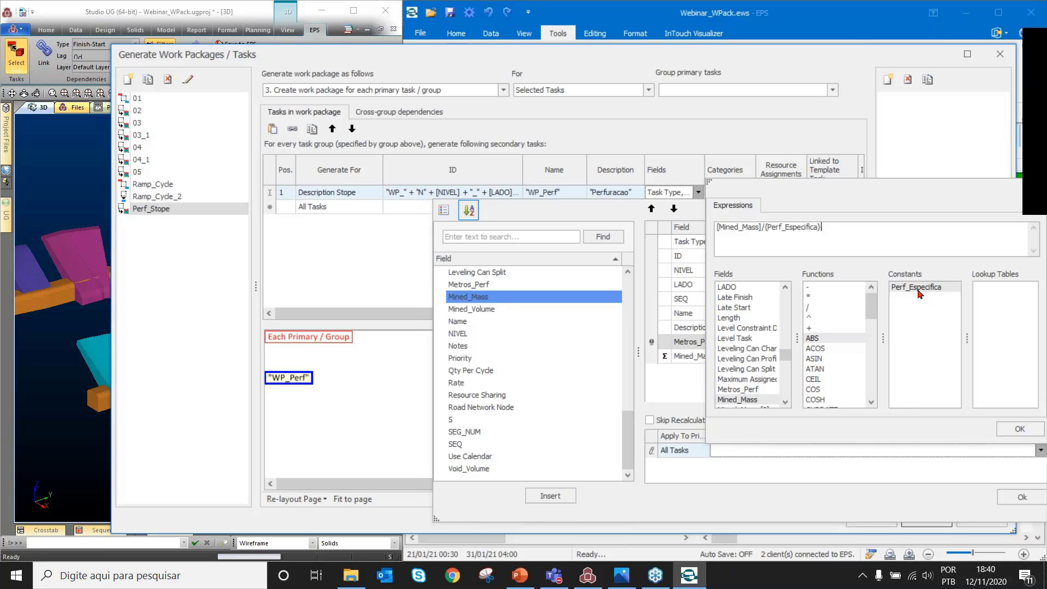
{"action": "left_click", "coordinate": [1020, 429]}
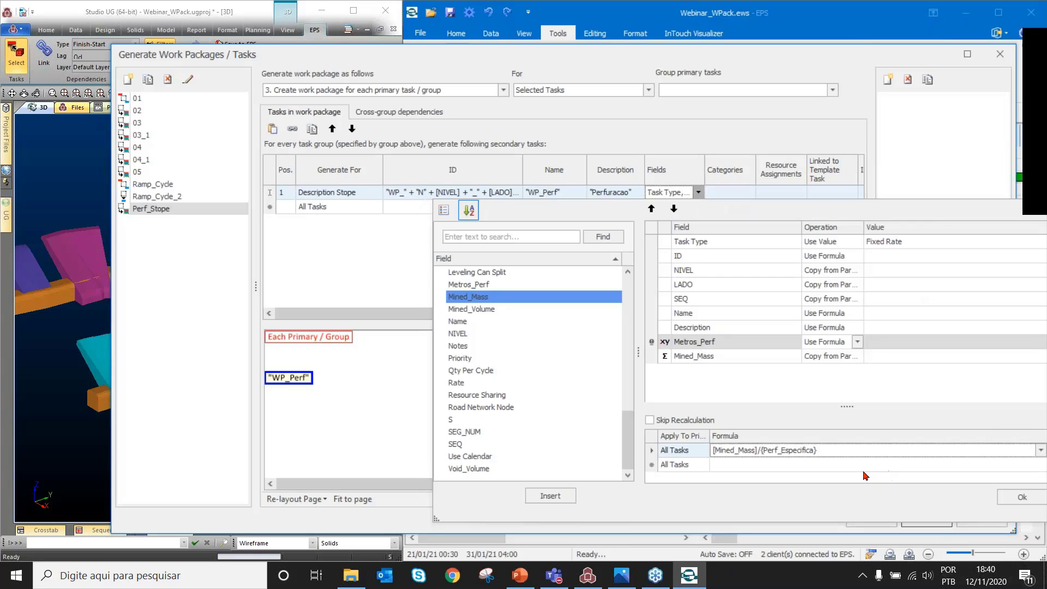
{"action": "mouse_move", "coordinate": [652, 347]}
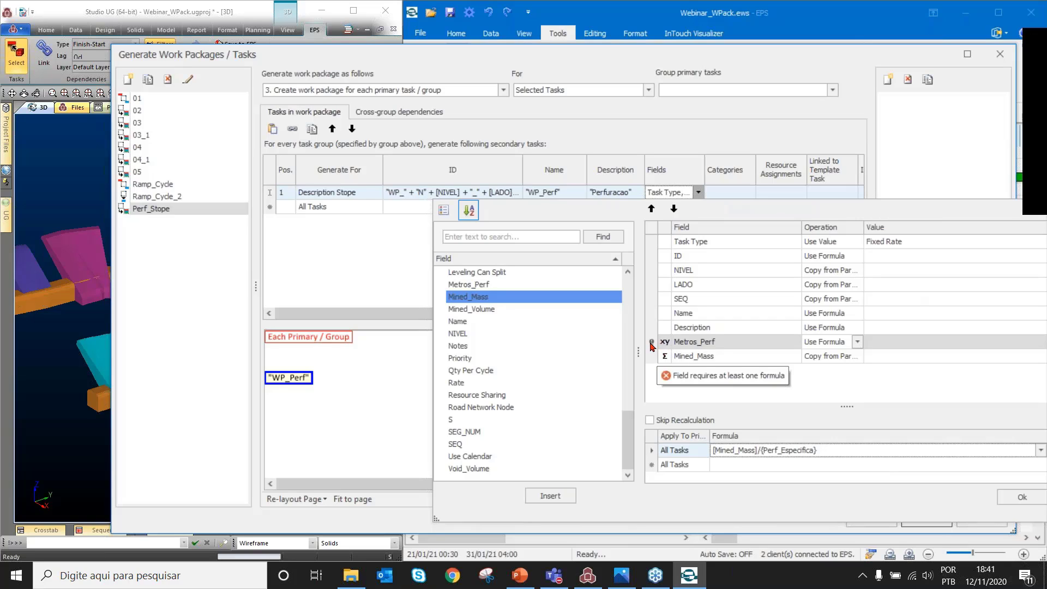
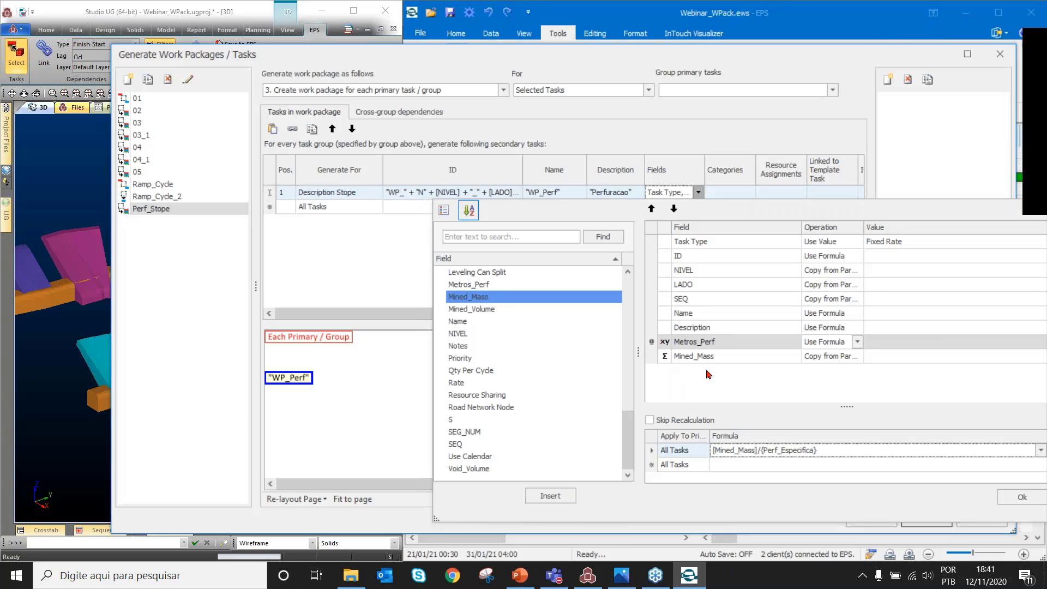
{"action": "left_click", "coordinate": [1023, 499]}
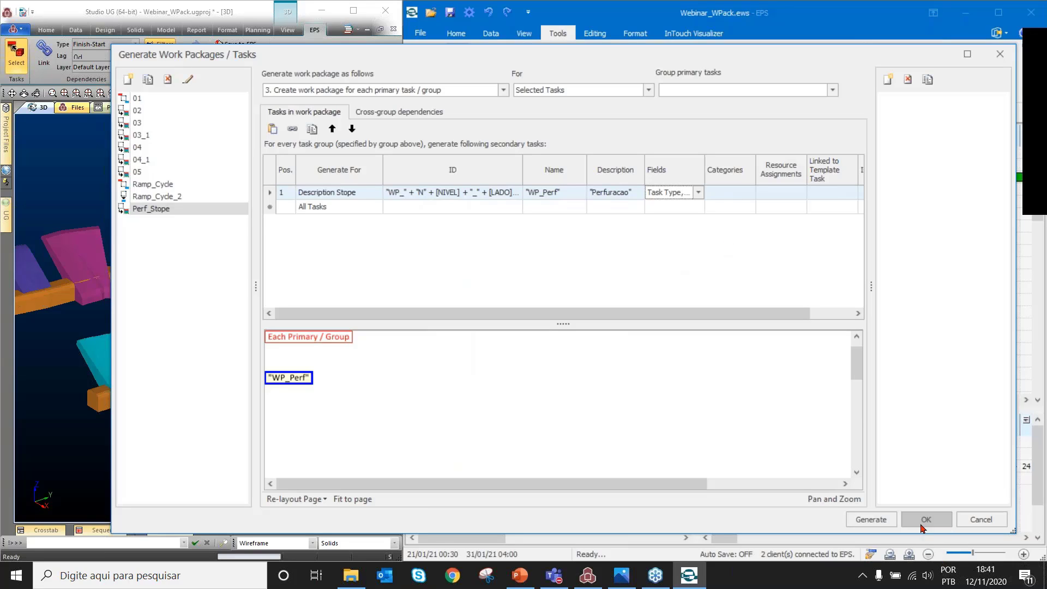
Arrange the diagram boxes side by side and link WP_Perf to Each Primary / Group with a Finish-Start, 0d lag dependency
{"action": "left_click_drag", "start_coordinate": [323, 337], "coordinate": [451, 376]}
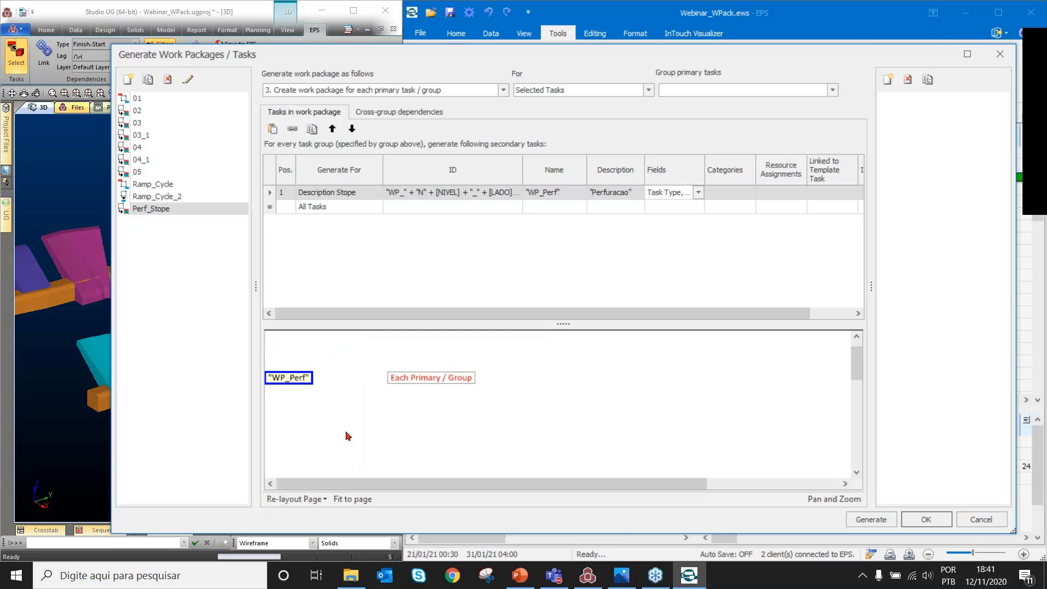
{"action": "left_click_drag", "start_coordinate": [290, 380], "coordinate": [324, 380]}
{"action": "left_click_drag", "start_coordinate": [411, 377], "coordinate": [452, 380]}
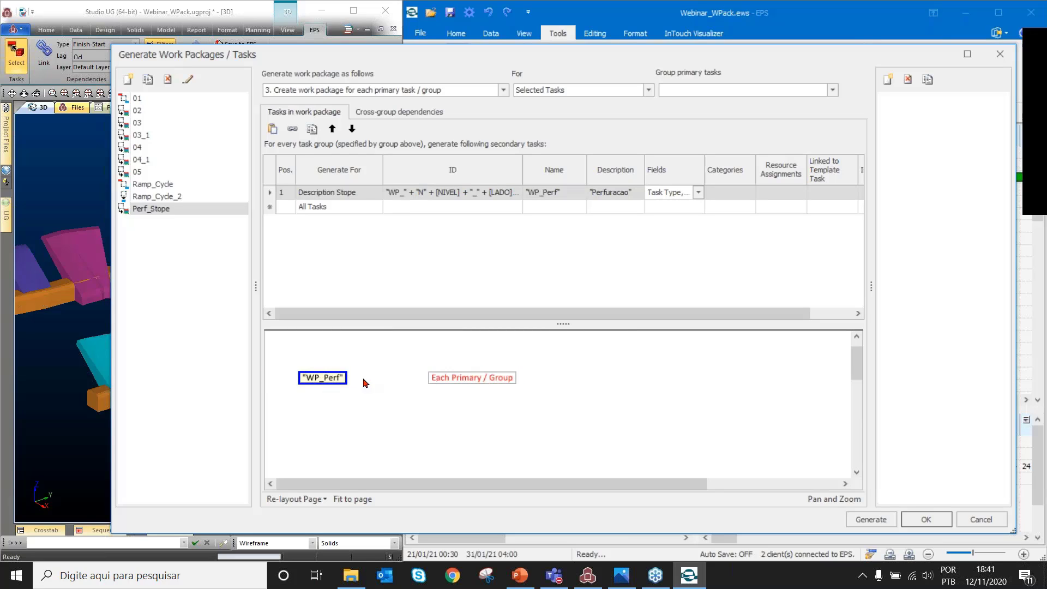
{"action": "left_click", "coordinate": [343, 379]}
{"action": "left_click_drag", "start_coordinate": [345, 378], "coordinate": [428, 383]}
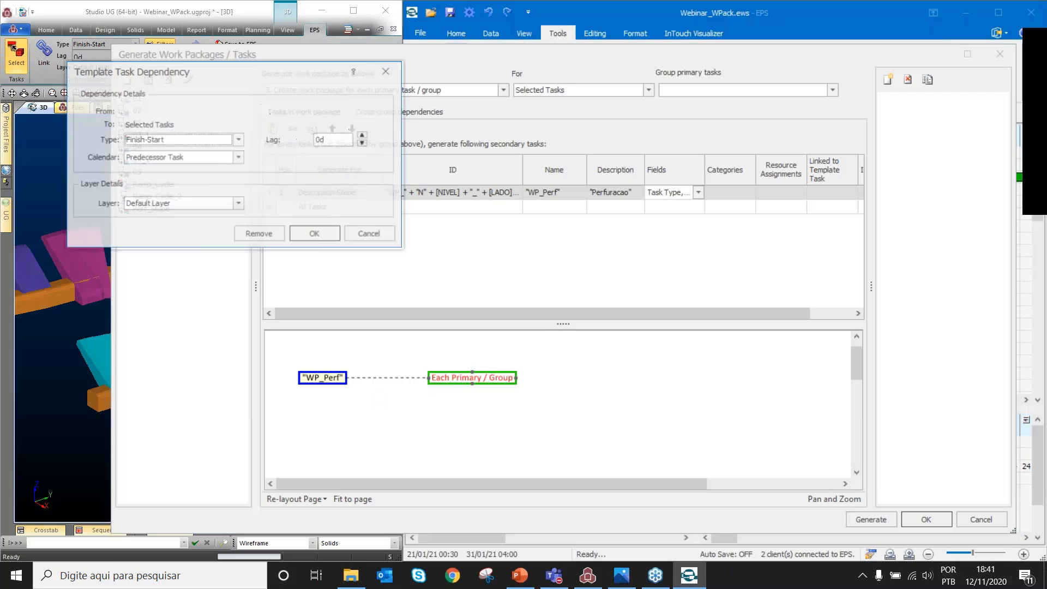
{"action": "left_click", "coordinate": [326, 240]}
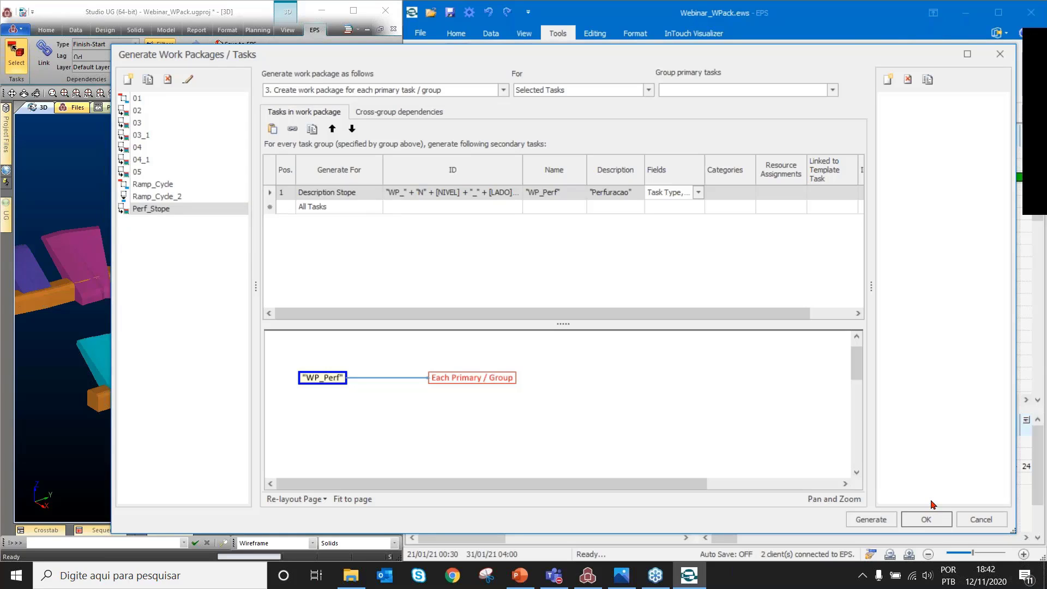
{"action": "left_click", "coordinate": [927, 521]}
Reopen the WP_Perf task's field settings, review the Metros_Perf formula and add the Rate field
{"action": "left_click", "coordinate": [698, 193]}
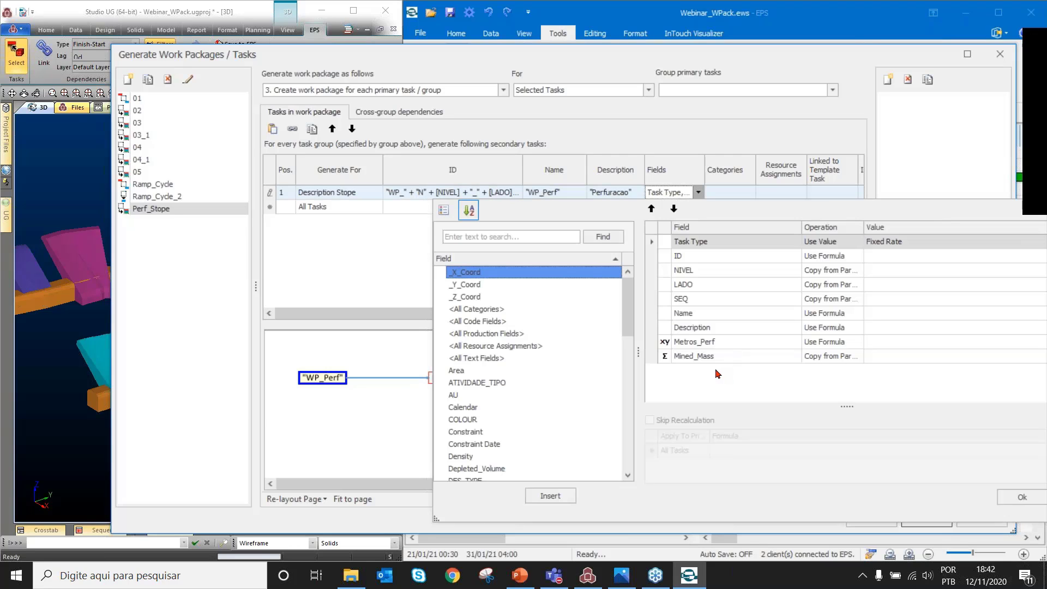
{"action": "left_click", "coordinate": [658, 342]}
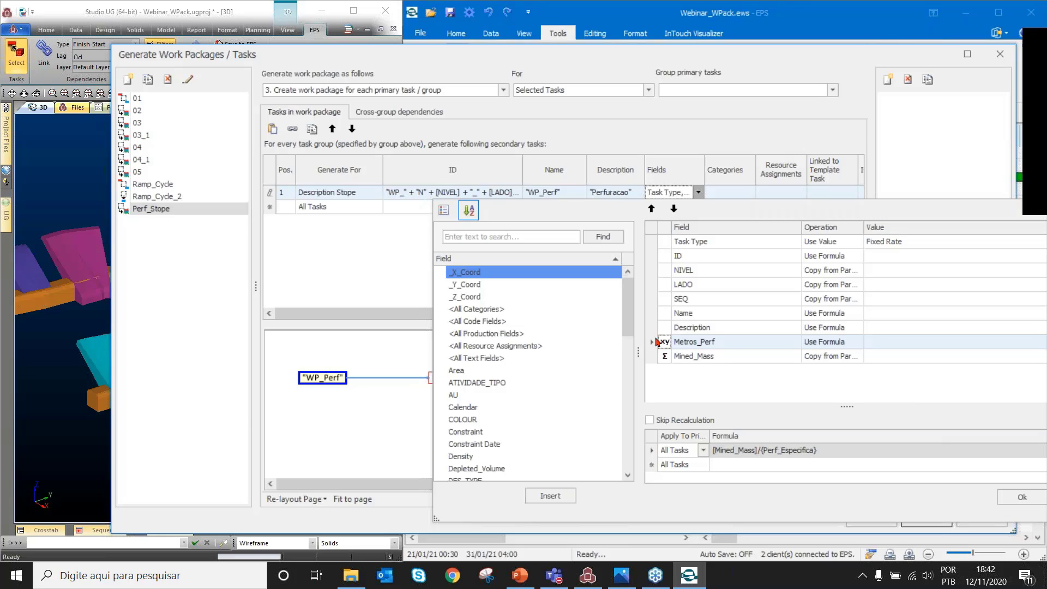
{"action": "left_click", "coordinate": [482, 326]}
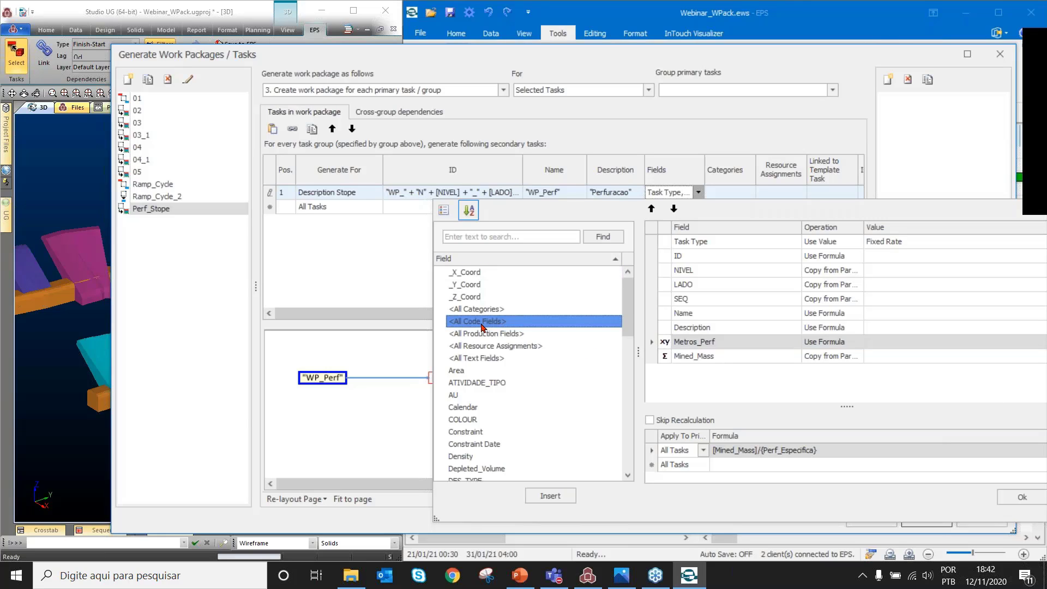
{"action": "type", "text": "rate"}
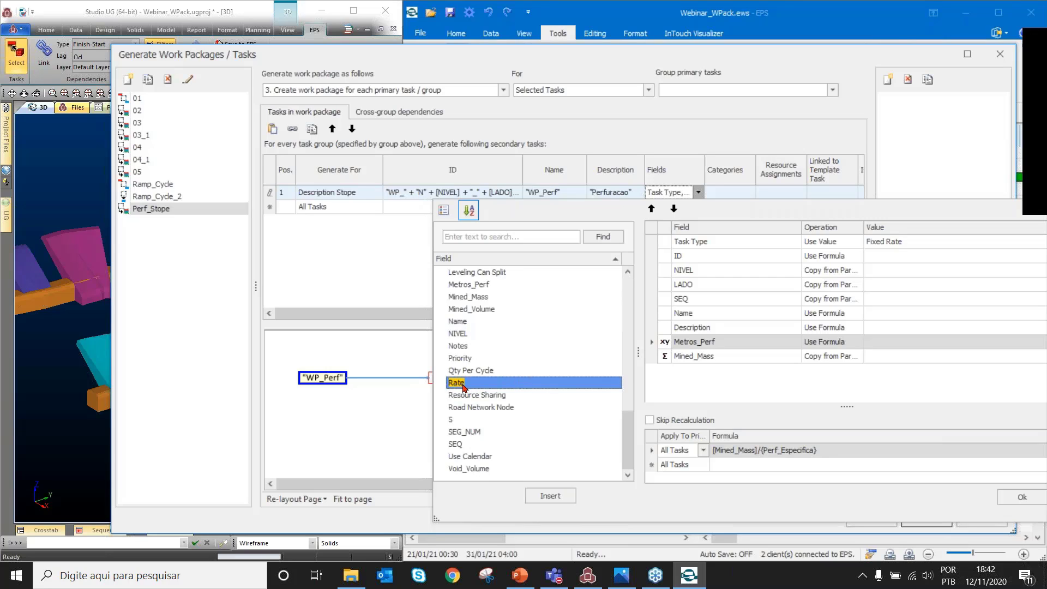
{"action": "double_click", "coordinate": [463, 385]}
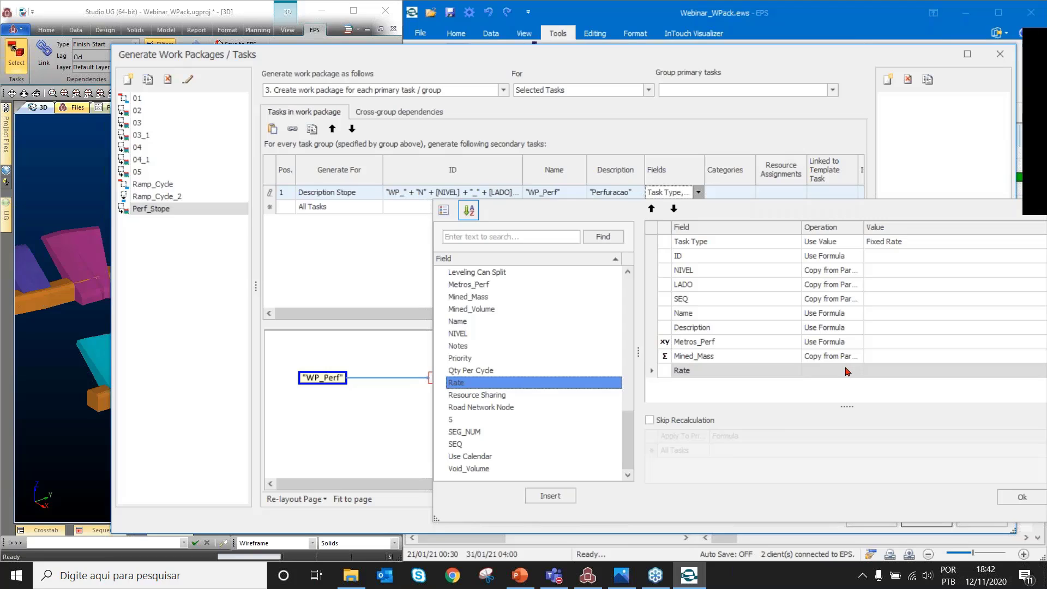
Set the Rate field's operation to Use Value and its value to 150me/d
{"action": "left_click", "coordinate": [852, 373]}
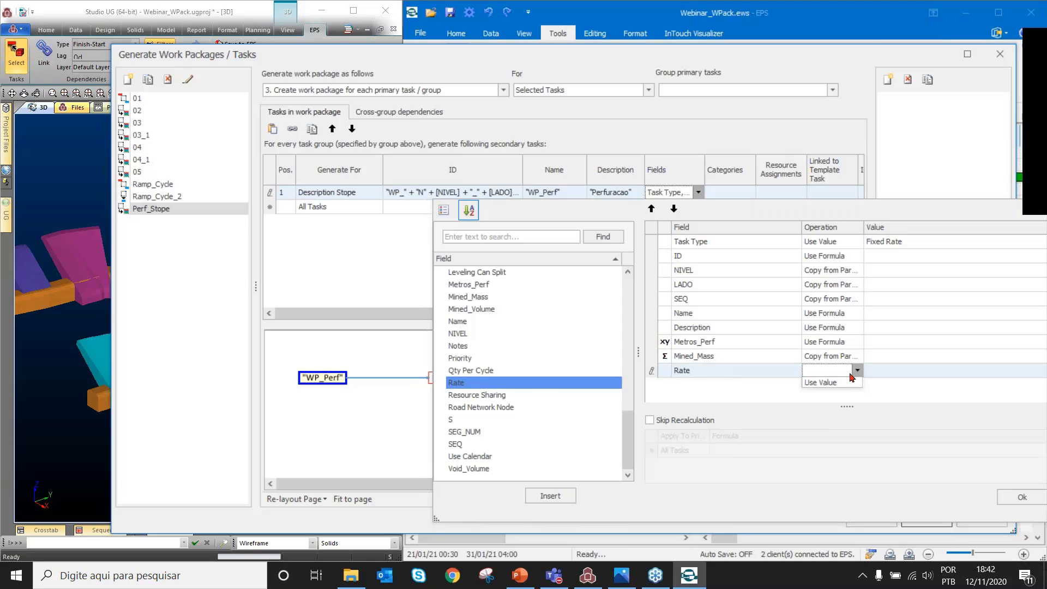
{"action": "left_click", "coordinate": [820, 383]}
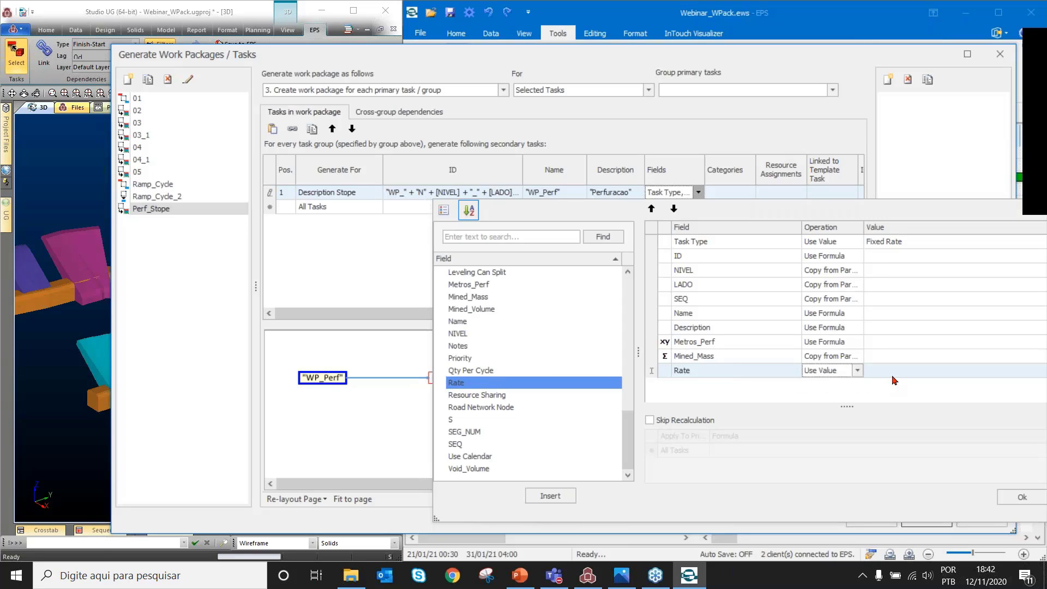
{"action": "left_click", "coordinate": [893, 376]}
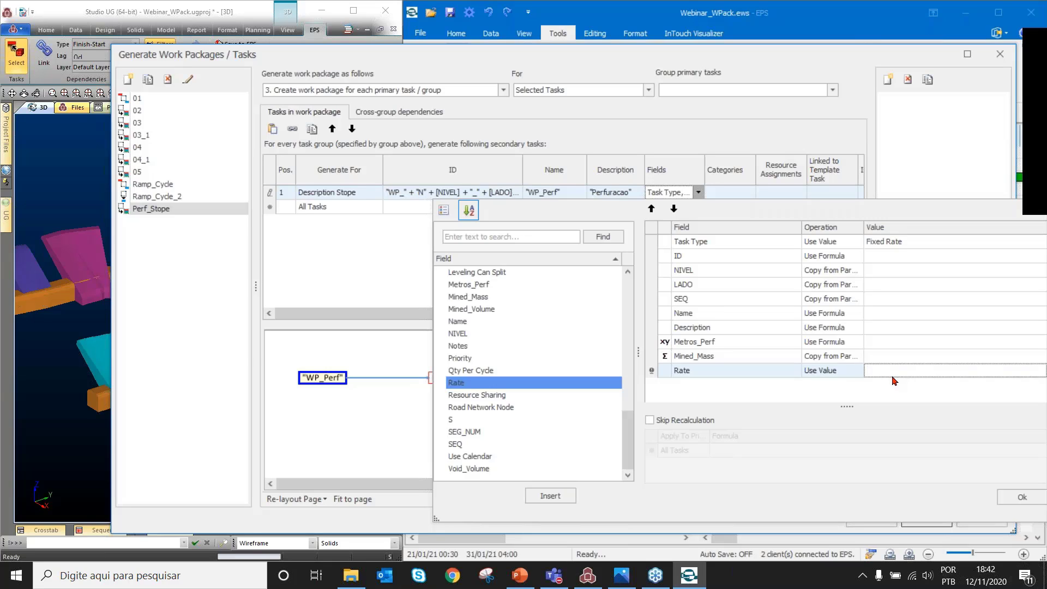
{"action": "type", "text": "150"}
{"action": "left_click_drag", "start_coordinate": [887, 369], "coordinate": [860, 371]}
{"action": "left_click", "coordinate": [901, 370]}
{"action": "type", "text": "me"}
{"action": "type", "text": "/d"}
{"action": "left_click", "coordinate": [730, 313]}
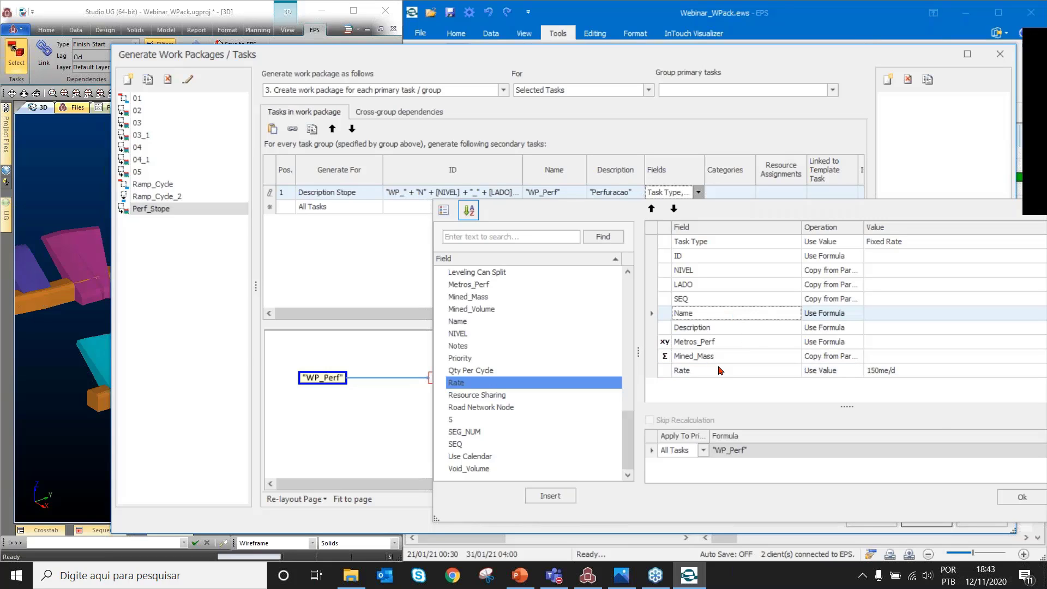
Add the Driving Property field to the WP_Perf task's fields and set its operation to Use Value
{"action": "left_click", "coordinate": [462, 335]}
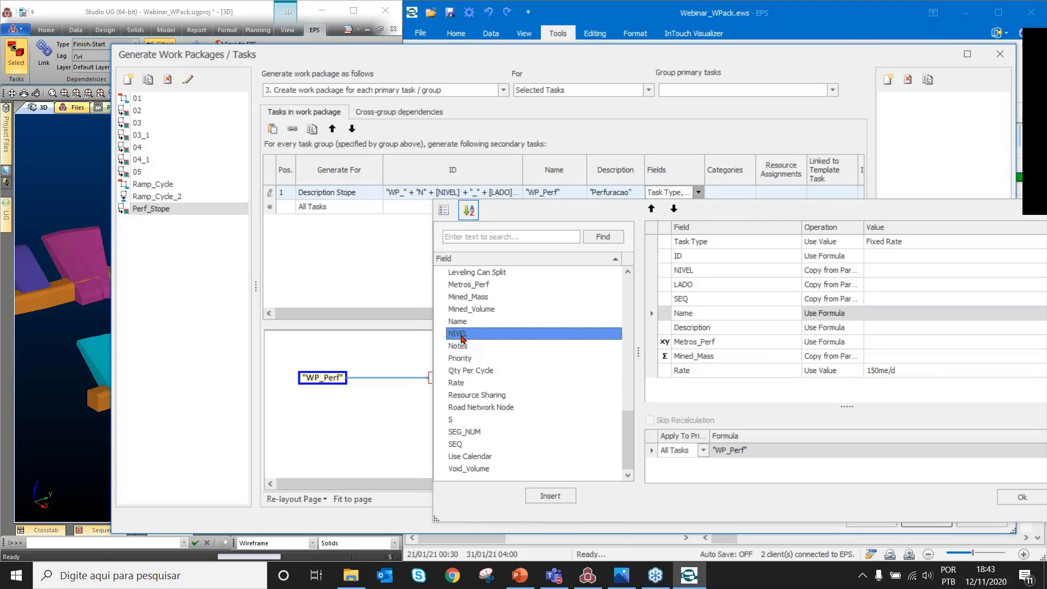
{"action": "type", "text": "driv"}
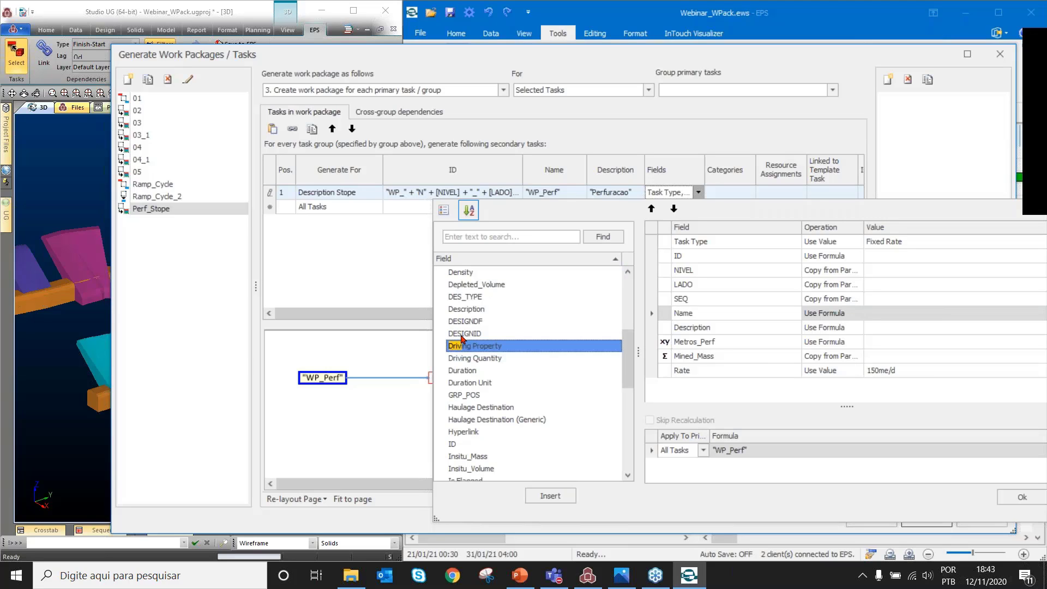
{"action": "double_click", "coordinate": [537, 348]}
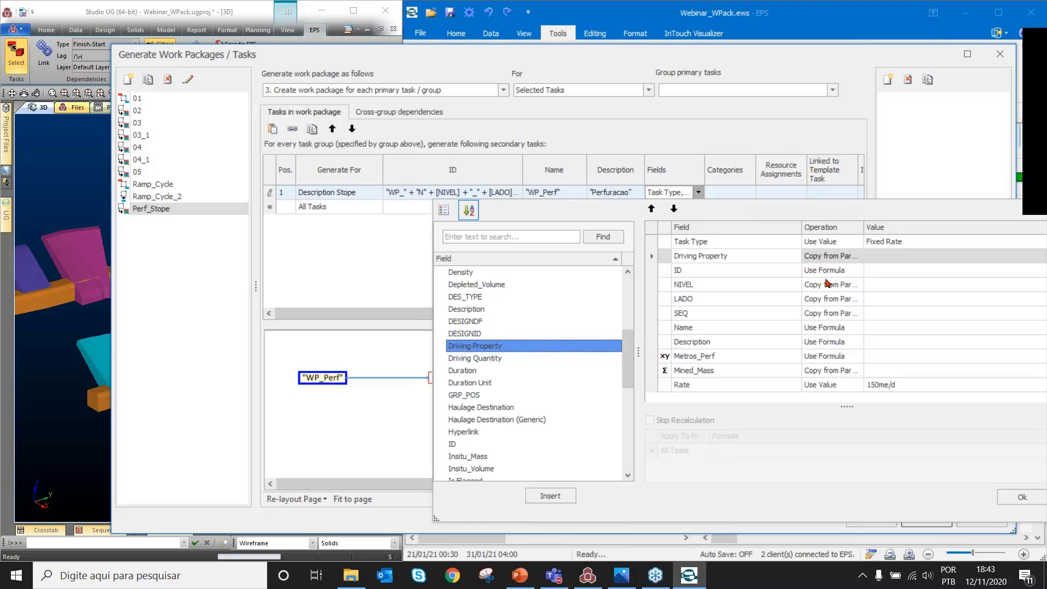
{"action": "left_click", "coordinate": [859, 261]}
{"action": "left_click", "coordinate": [858, 257]}
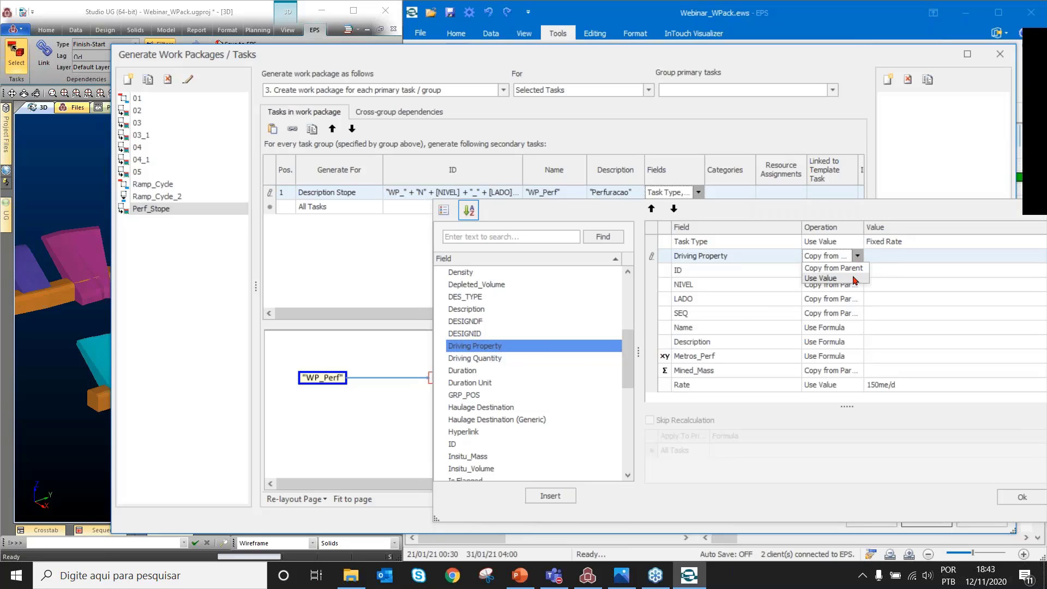
{"action": "left_click", "coordinate": [854, 278]}
Set the Driving Property value to me, then accept the field settings and save the work package template
{"action": "left_click", "coordinate": [882, 255]}
{"action": "type", "text": "me"}
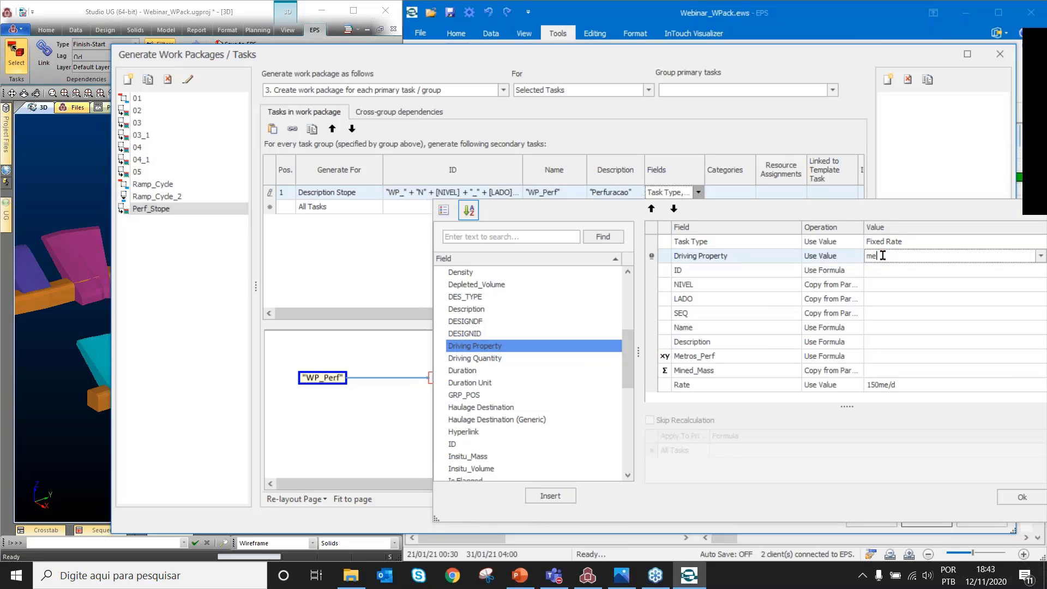
{"action": "left_click", "coordinate": [1040, 257]}
{"action": "left_click", "coordinate": [943, 329]}
{"action": "left_click", "coordinate": [654, 360]}
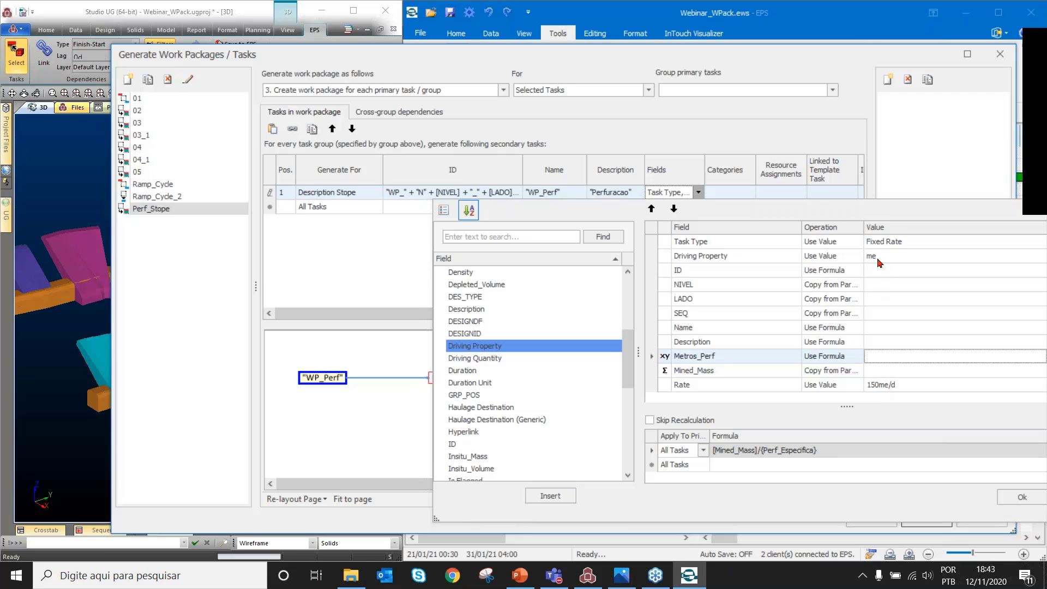
{"action": "left_click", "coordinate": [1033, 503]}
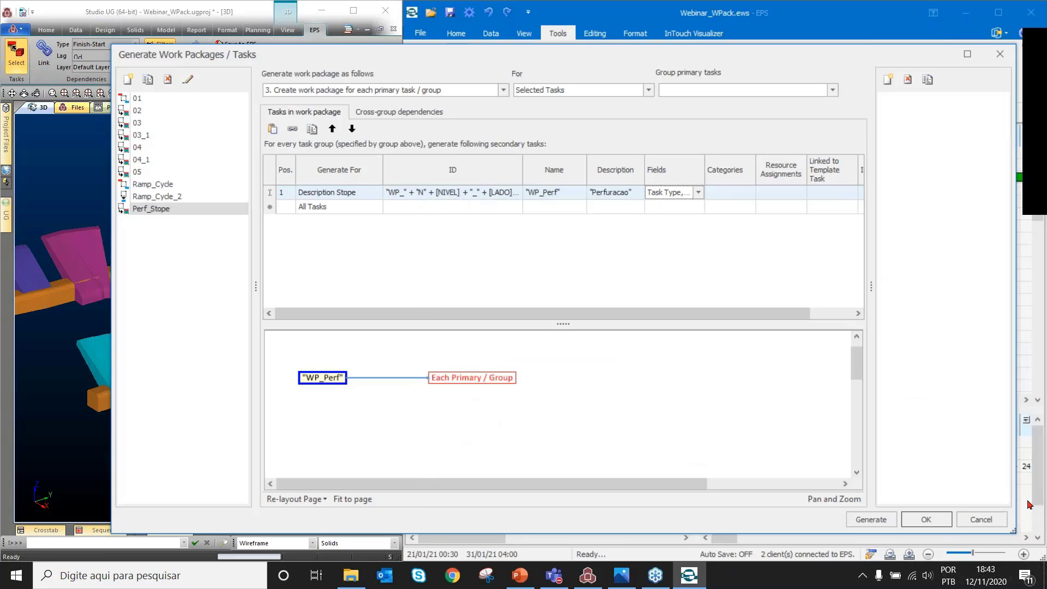
{"action": "left_click", "coordinate": [927, 519]}
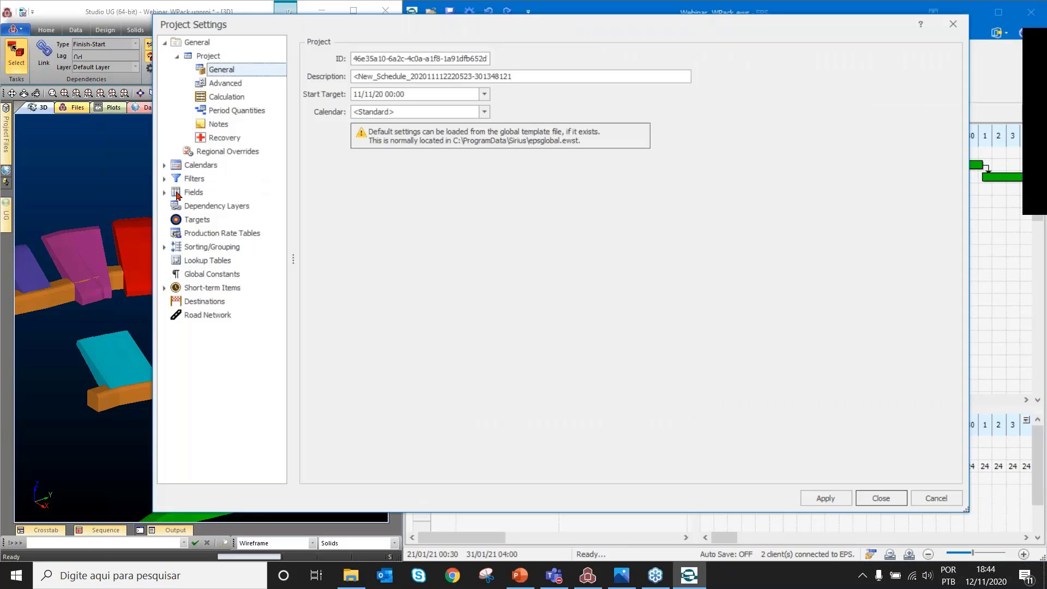
Check the unit of the Metros_Perf production field in the project settings and close them
{"action": "left_click", "coordinate": [165, 192]}
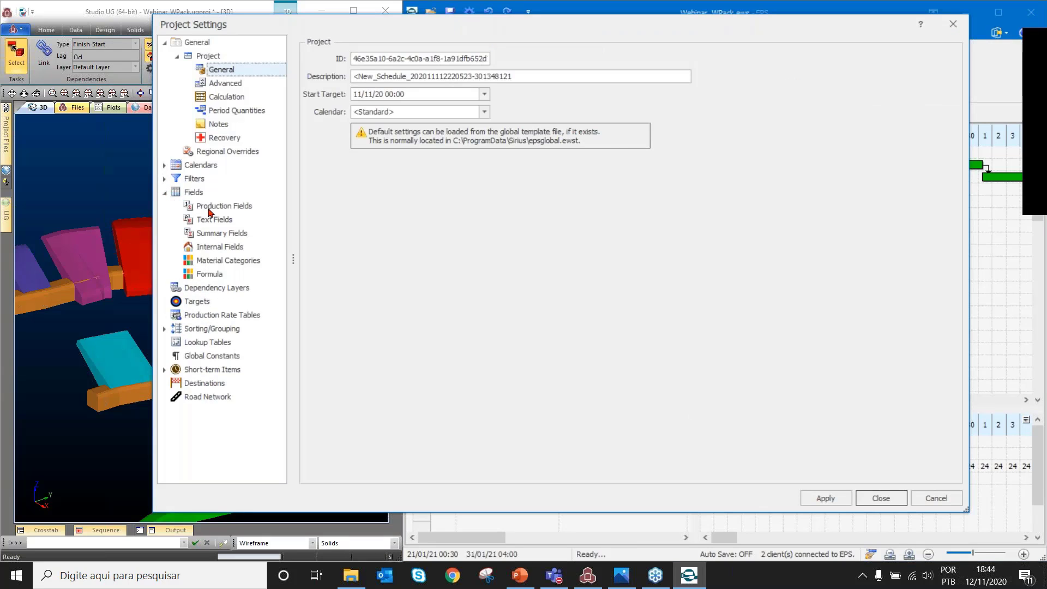
{"action": "left_click", "coordinate": [212, 212]}
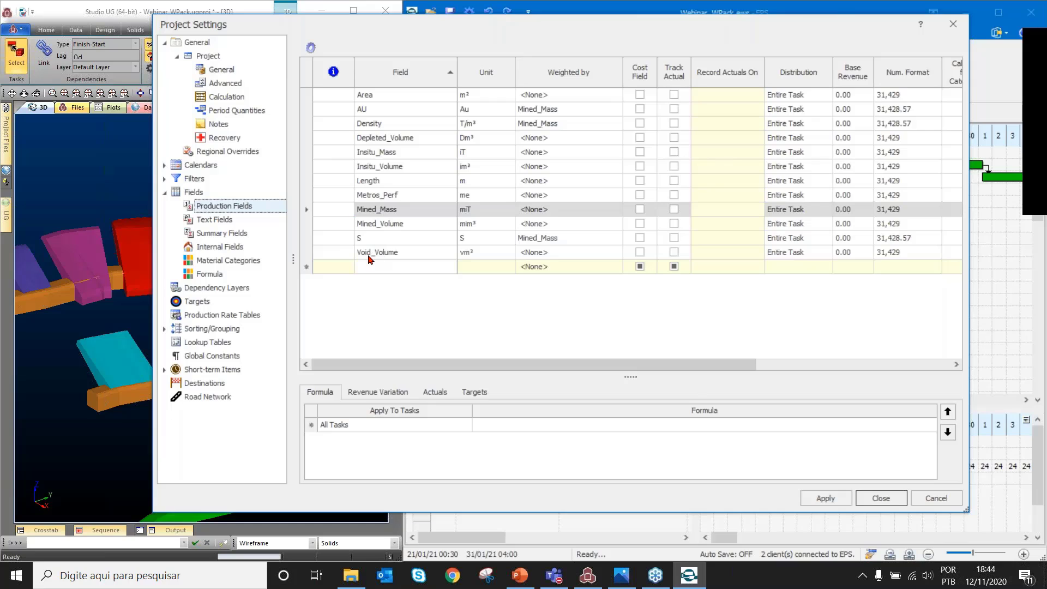
{"action": "left_click", "coordinate": [326, 196]}
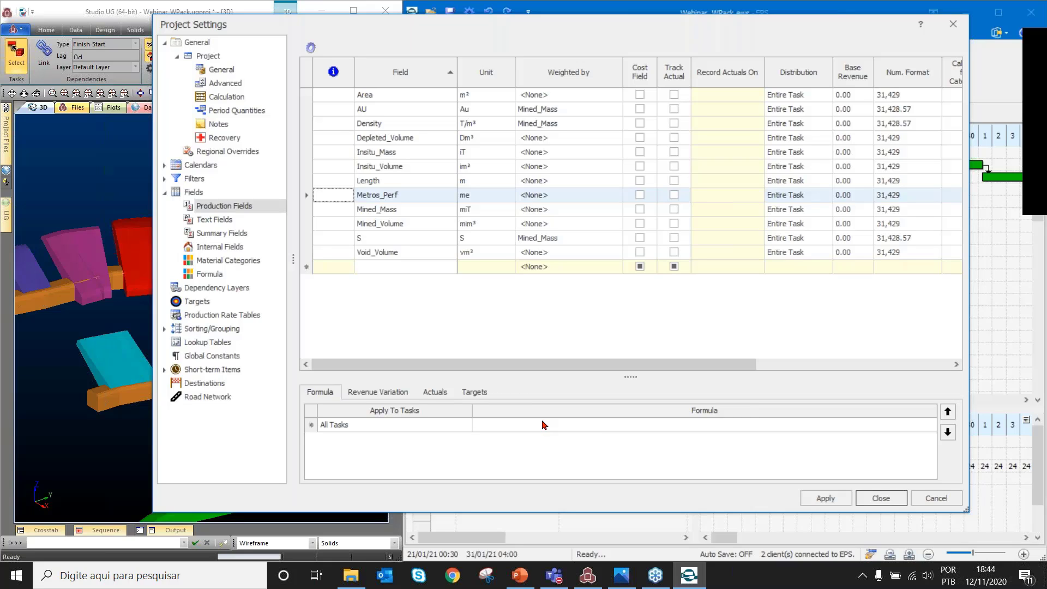
{"action": "left_click", "coordinate": [478, 197]}
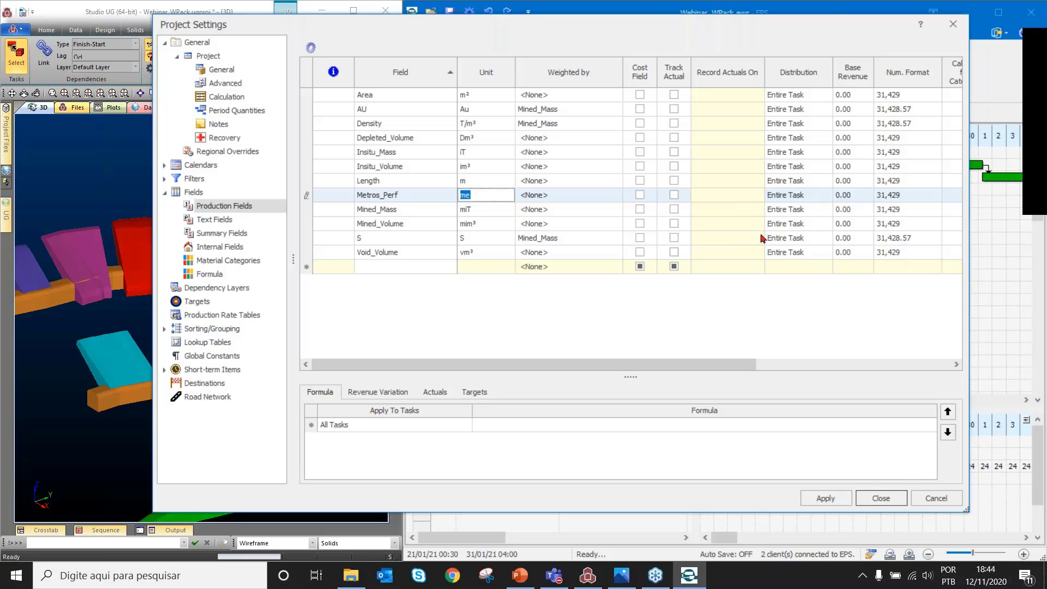
{"action": "left_click", "coordinate": [847, 503]}
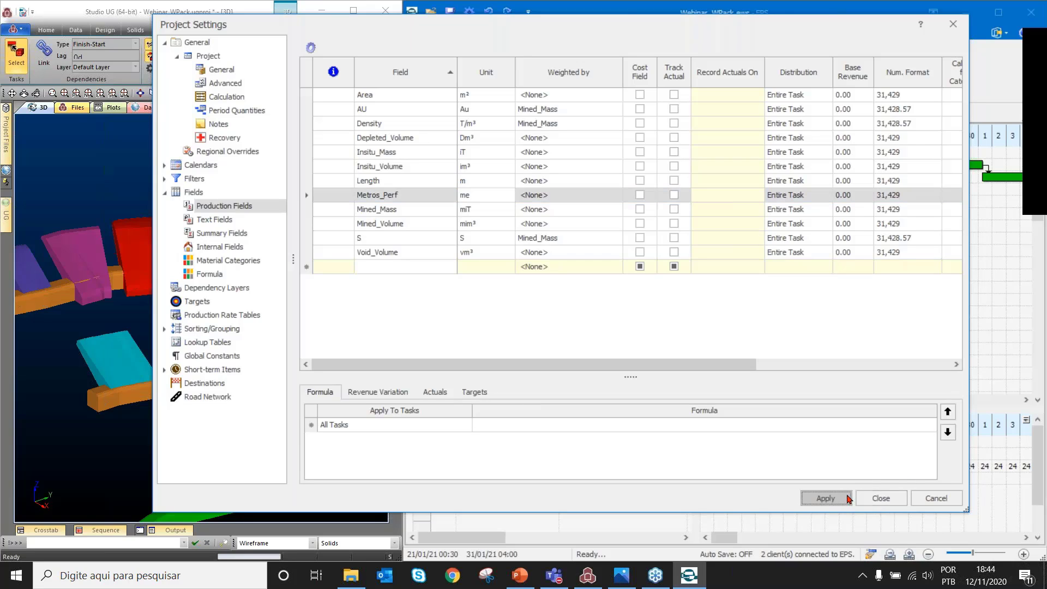
{"action": "left_click", "coordinate": [881, 499]}
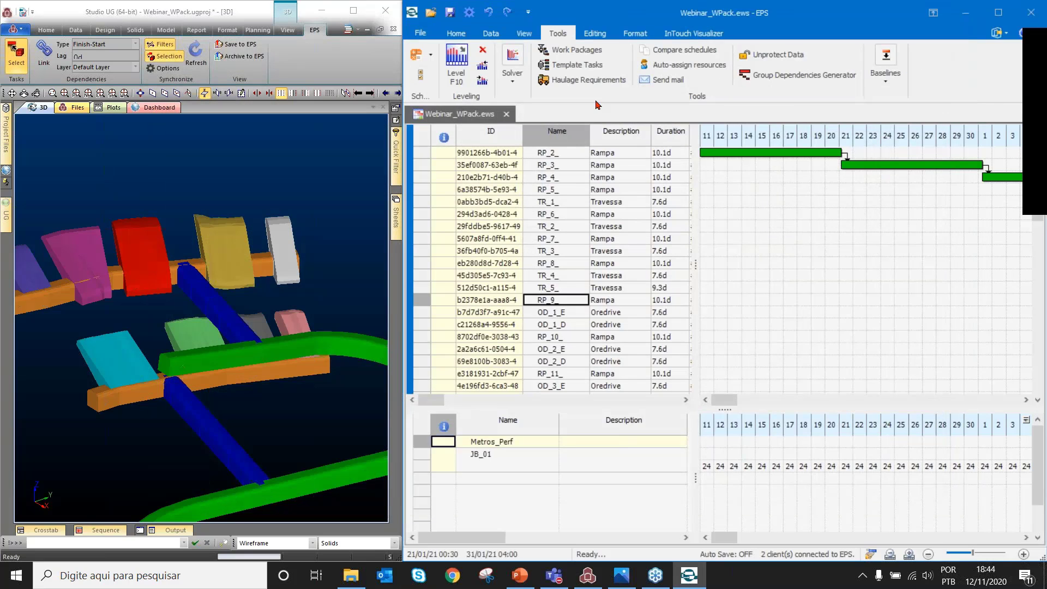
Reopen the Perf_Stope work package template, set it to generate for All Tasks and accept it
{"action": "left_click", "coordinate": [580, 52]}
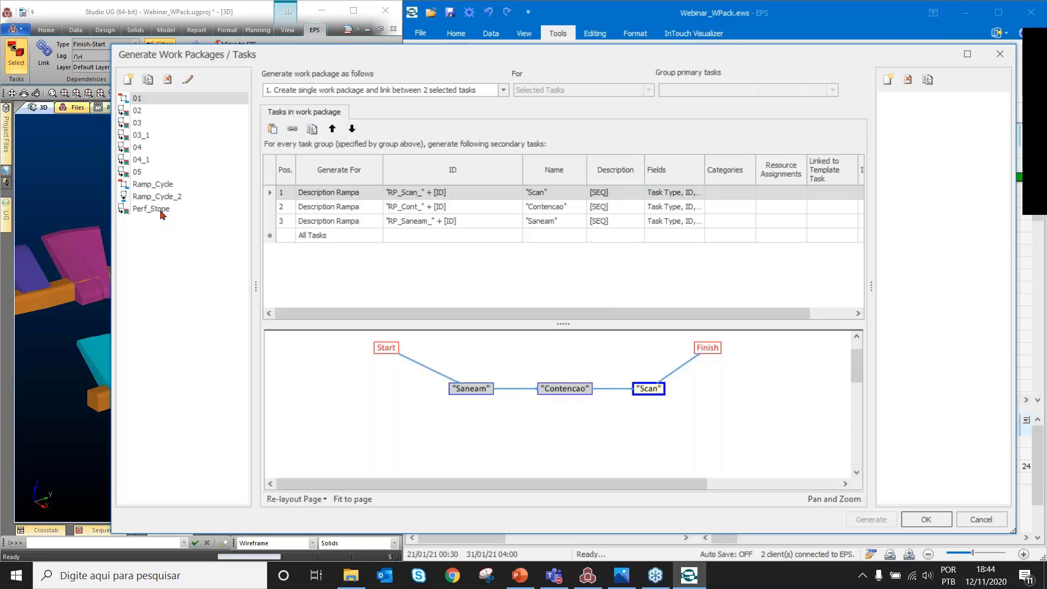
{"action": "left_click", "coordinate": [158, 209]}
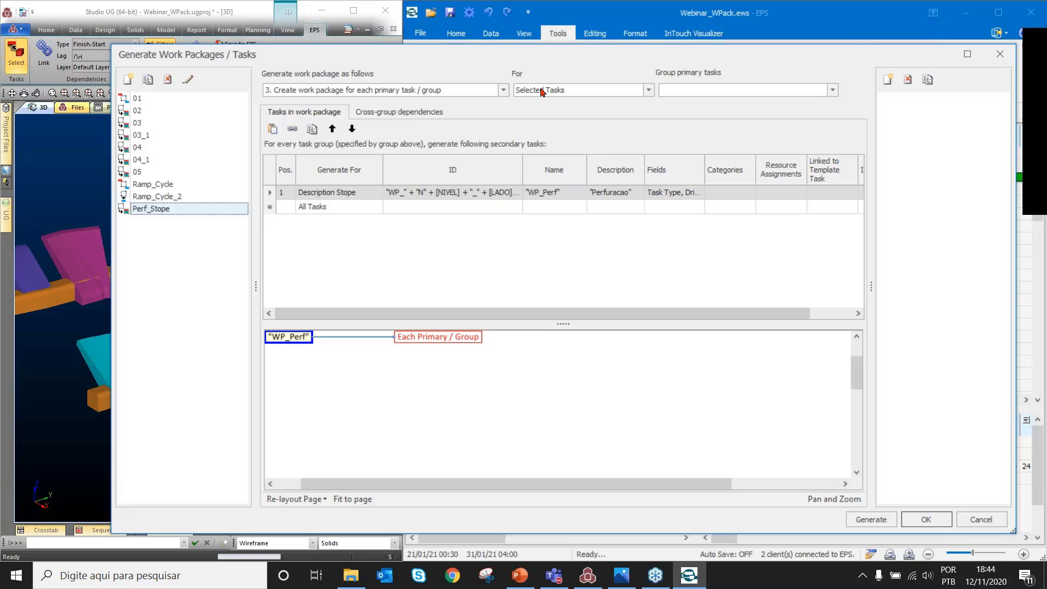
{"action": "left_click", "coordinate": [648, 93]}
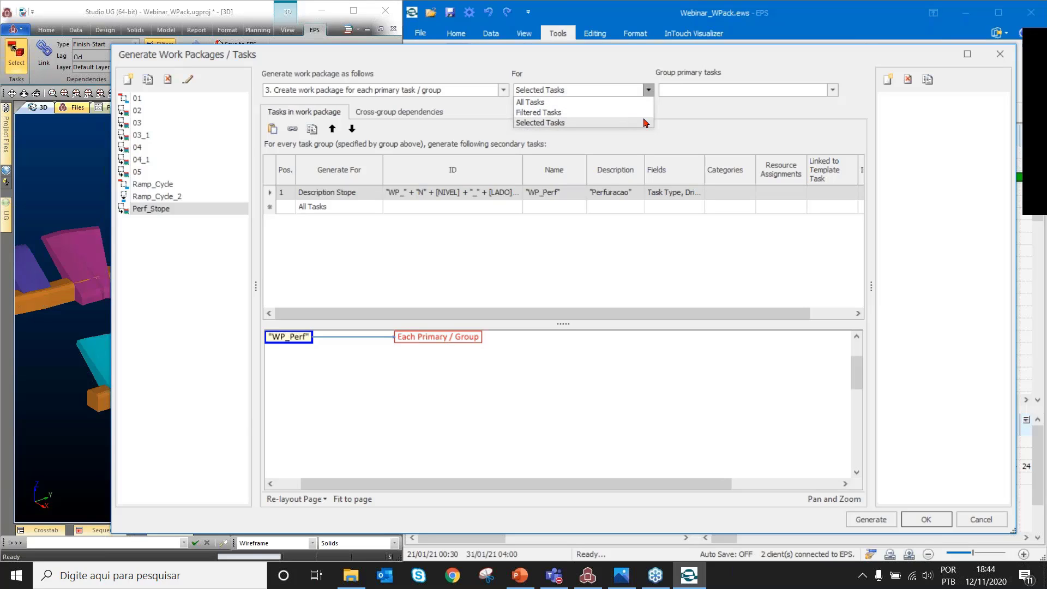
{"action": "left_click", "coordinate": [622, 102]}
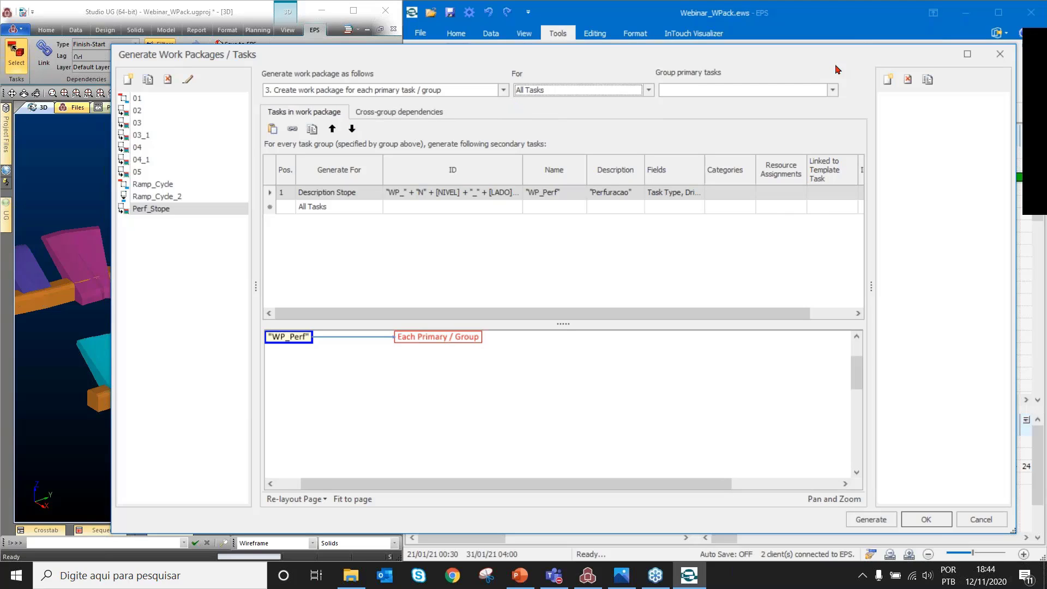
{"action": "left_click_drag", "start_coordinate": [824, 61], "coordinate": [787, 225]}
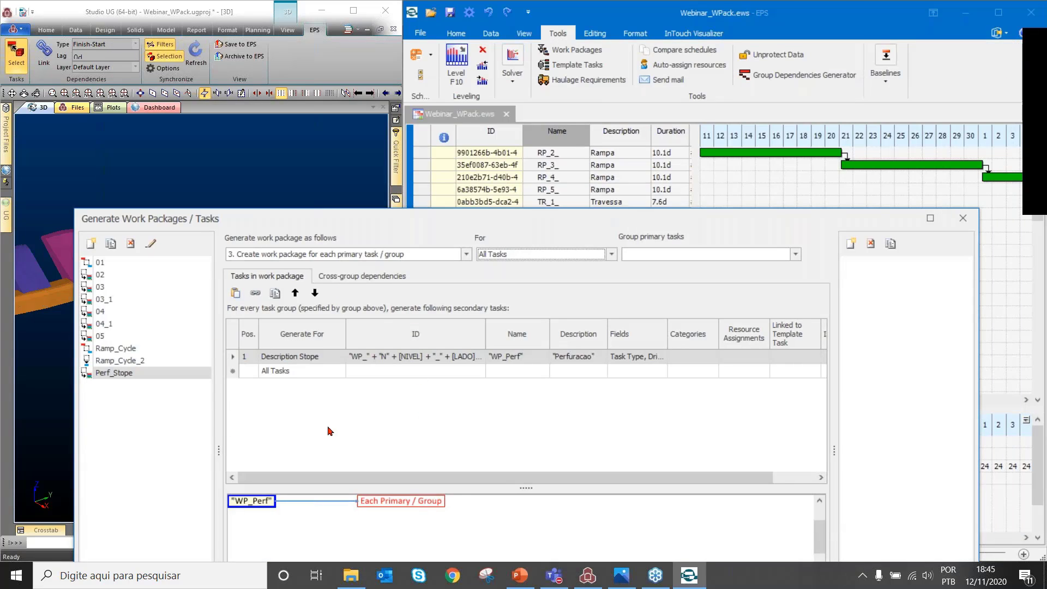
{"action": "mouse_move", "coordinate": [291, 366]}
{"action": "left_click_drag", "start_coordinate": [582, 218], "coordinate": [582, 49]}
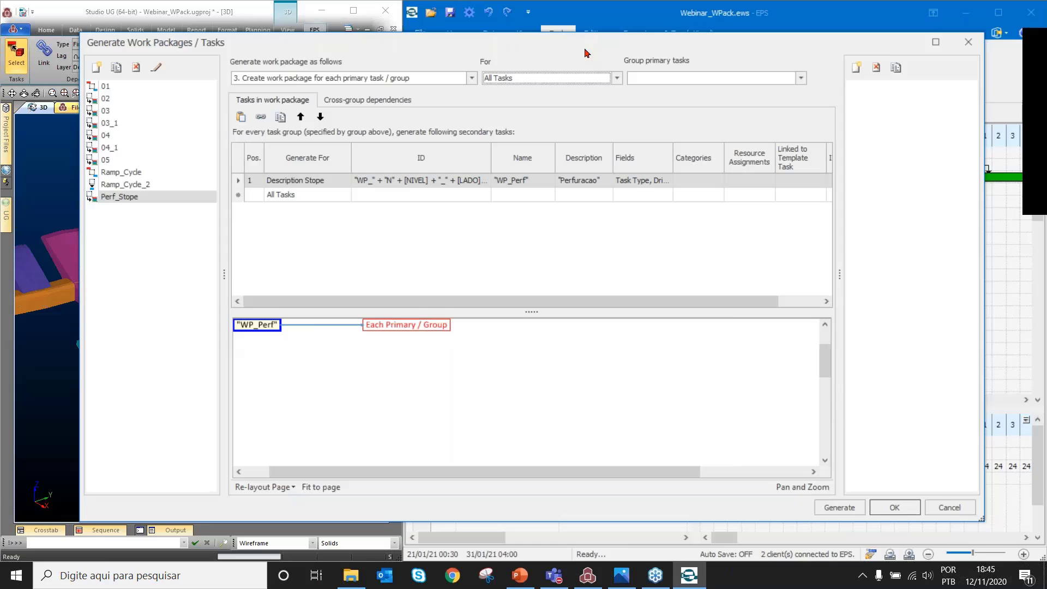
{"action": "left_click", "coordinate": [894, 509]}
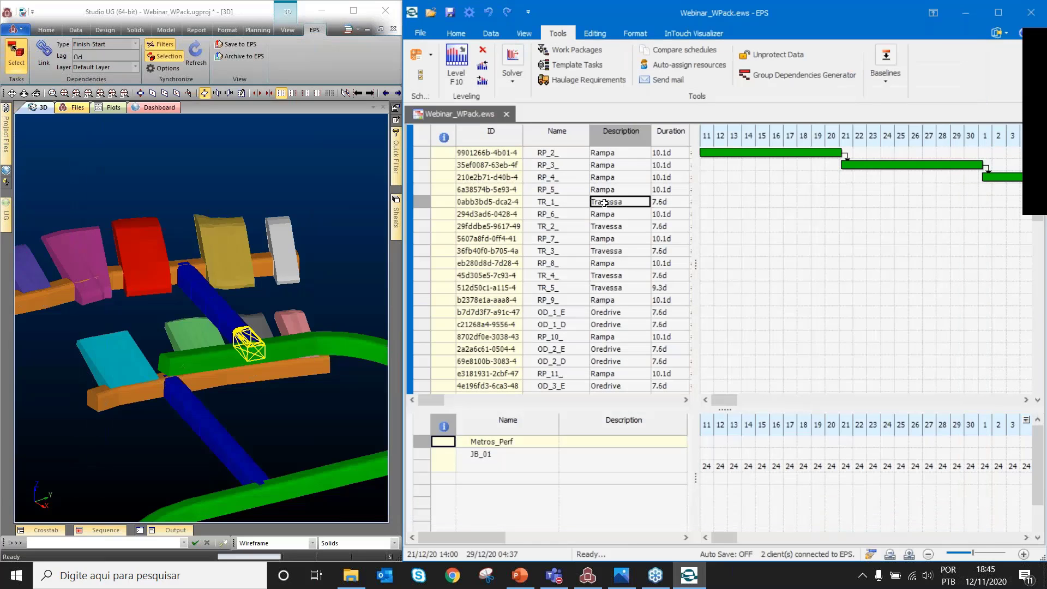
Generate the work packages from the Perf_Stope template
{"action": "left_click", "coordinate": [582, 53]}
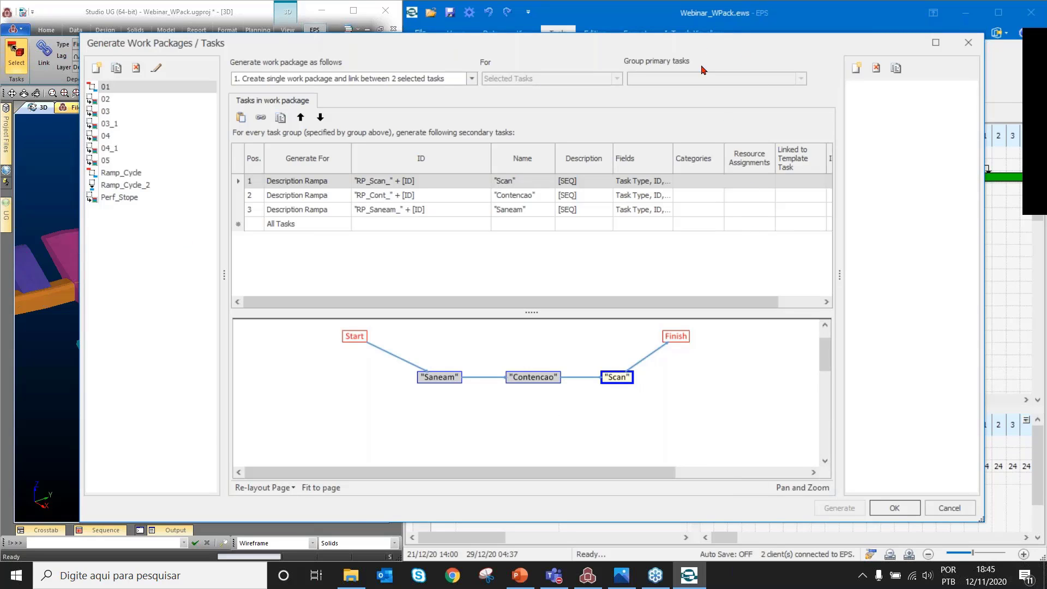
{"action": "mouse_move", "coordinate": [619, 47]}
{"action": "left_mouse_down"}
{"action": "mouse_move", "coordinate": [645, 248]}
{"action": "mouse_move", "coordinate": [616, 167]}
{"action": "mouse_move", "coordinate": [625, 27]}
{"action": "left_mouse_up"}
{"action": "left_click", "coordinate": [148, 187]}
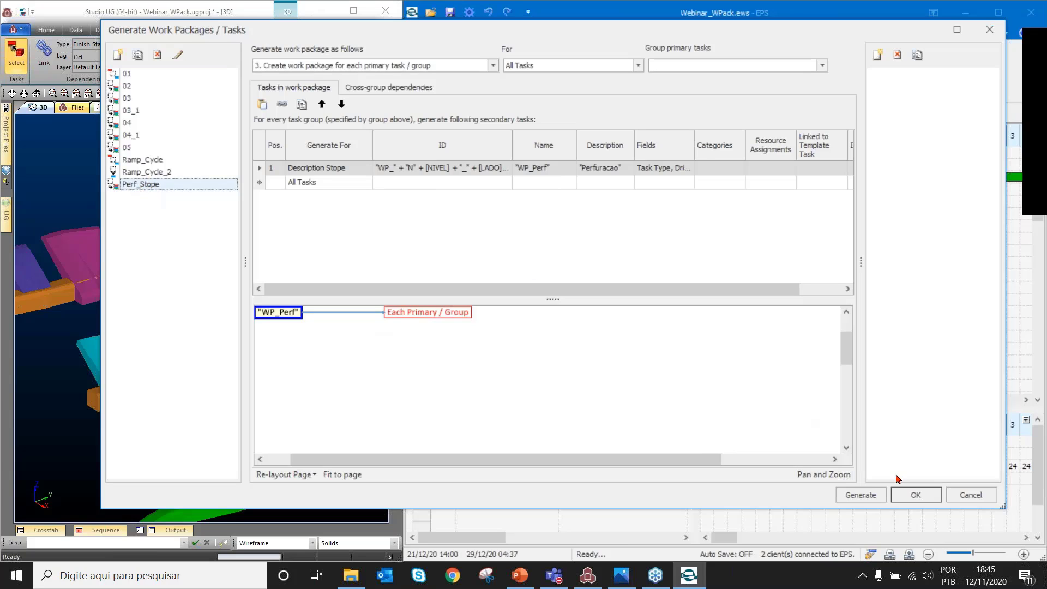
{"action": "left_click", "coordinate": [866, 501]}
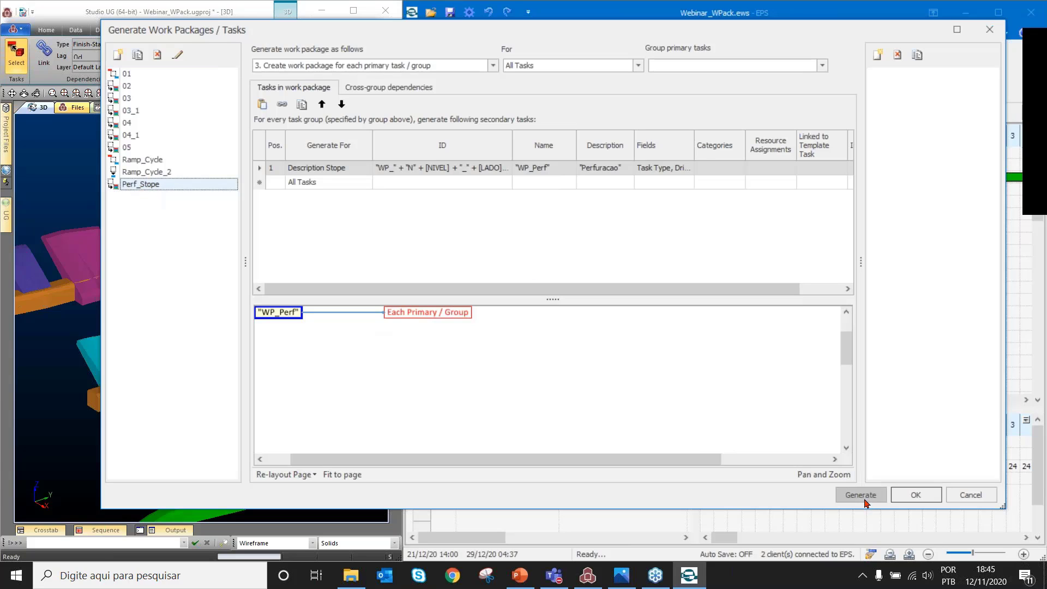
{"action": "left_click", "coordinate": [862, 495]}
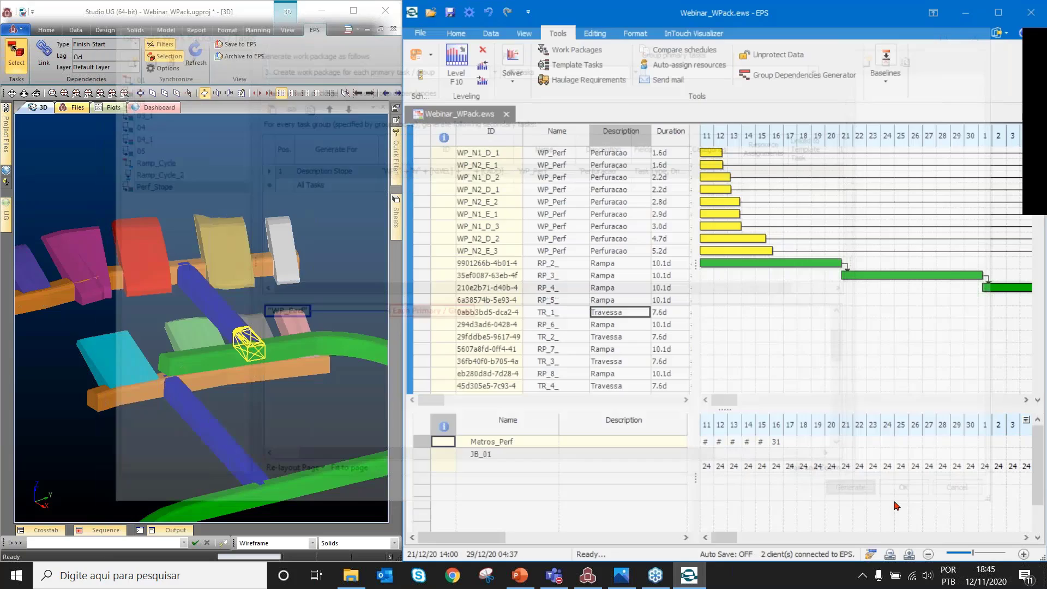
Examine the names, descriptions and IDs of the generated WP_Perf tasks and locate a stope from the 3D view in the schedule
{"action": "left_click", "coordinate": [555, 152]}
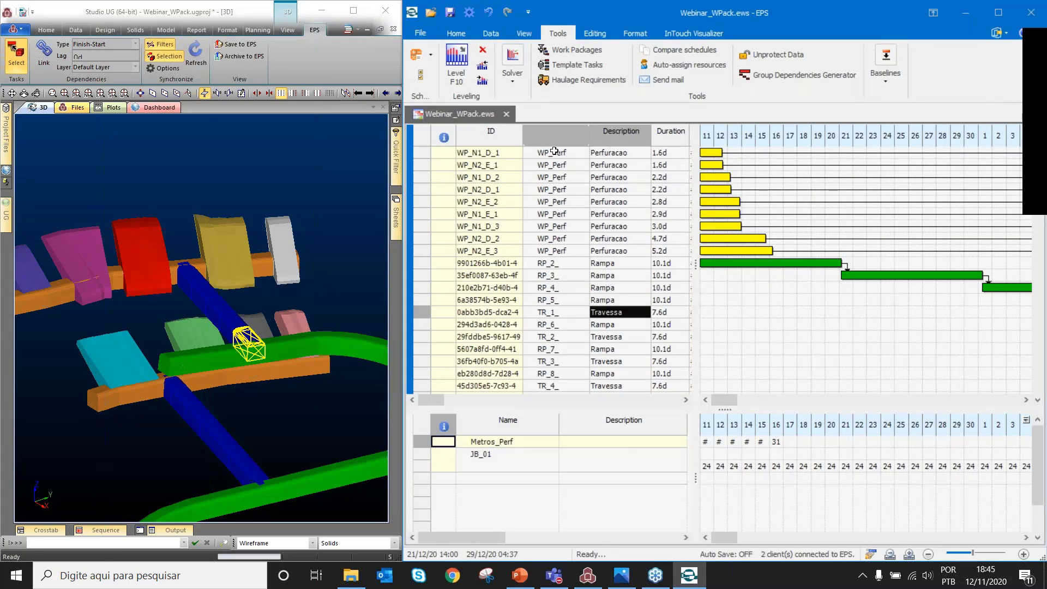
{"action": "left_click", "coordinate": [564, 250]}
{"action": "left_click_drag", "start_coordinate": [564, 250], "coordinate": [563, 153]}
{"action": "left_click", "coordinate": [600, 240]}
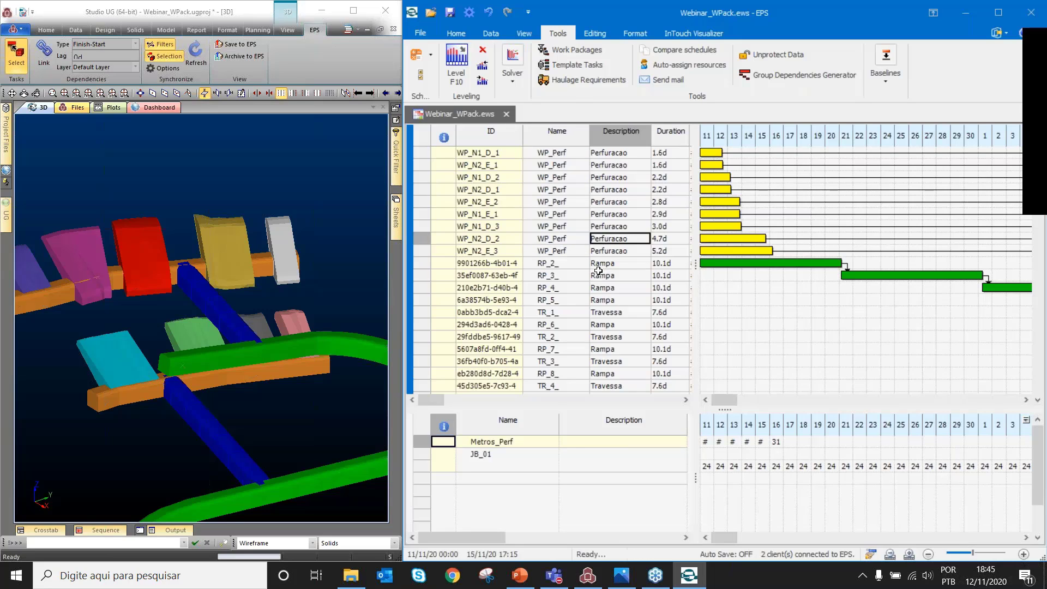
{"action": "left_click", "coordinate": [40, 275]}
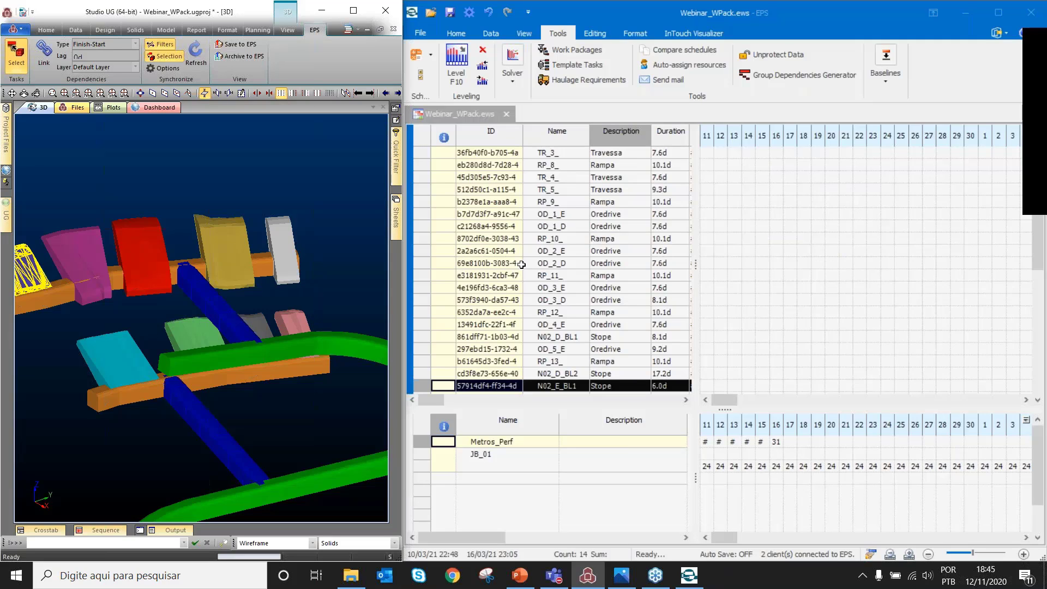
{"action": "scroll", "coordinate": [523, 264], "scroll_direction": "up", "scroll_amount": 6}
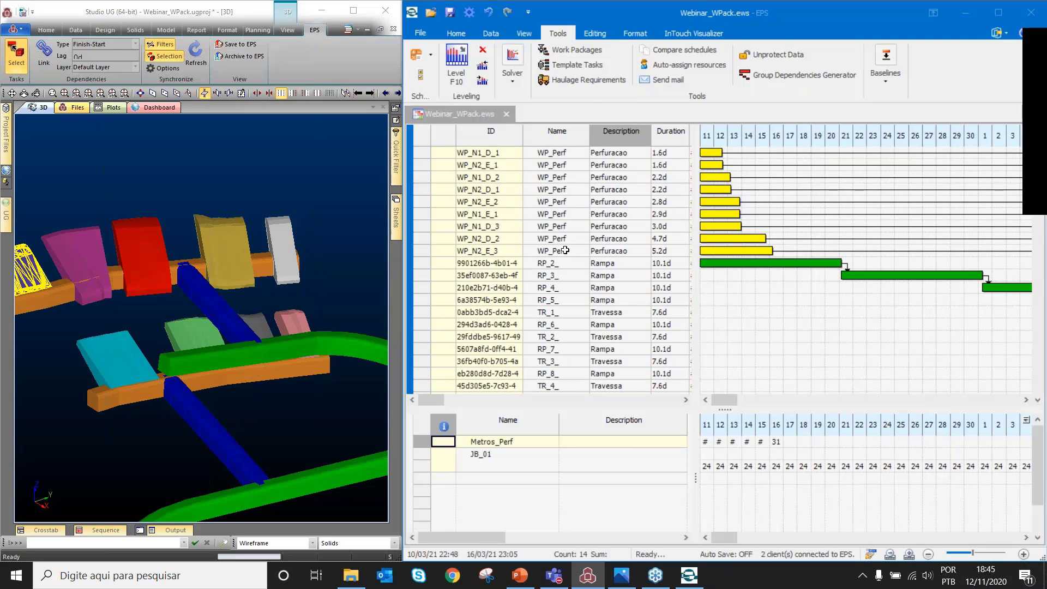
{"action": "left_click", "coordinate": [565, 250]}
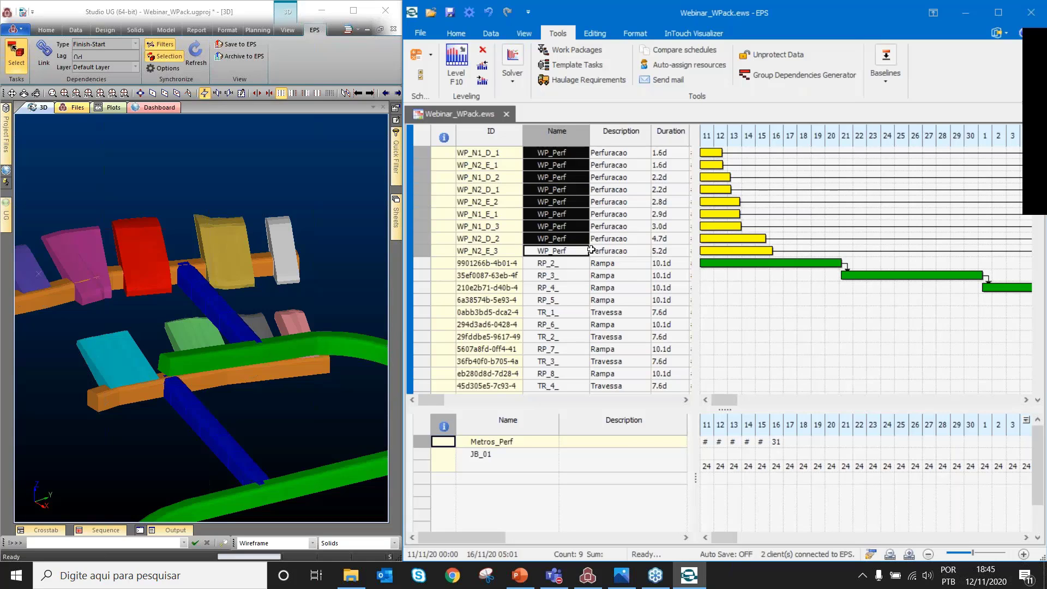
{"action": "left_click", "coordinate": [497, 154]}
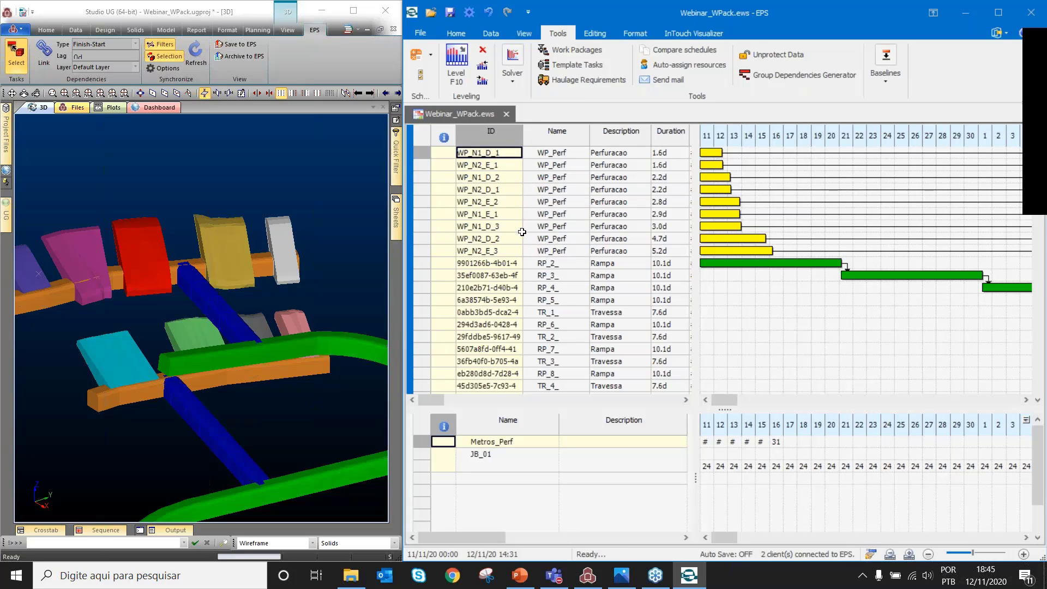
Filter the schedule with the Stope_and_Perf task filter and select the WP_N1_D_1 task row
{"action": "left_click", "coordinate": [467, 36]}
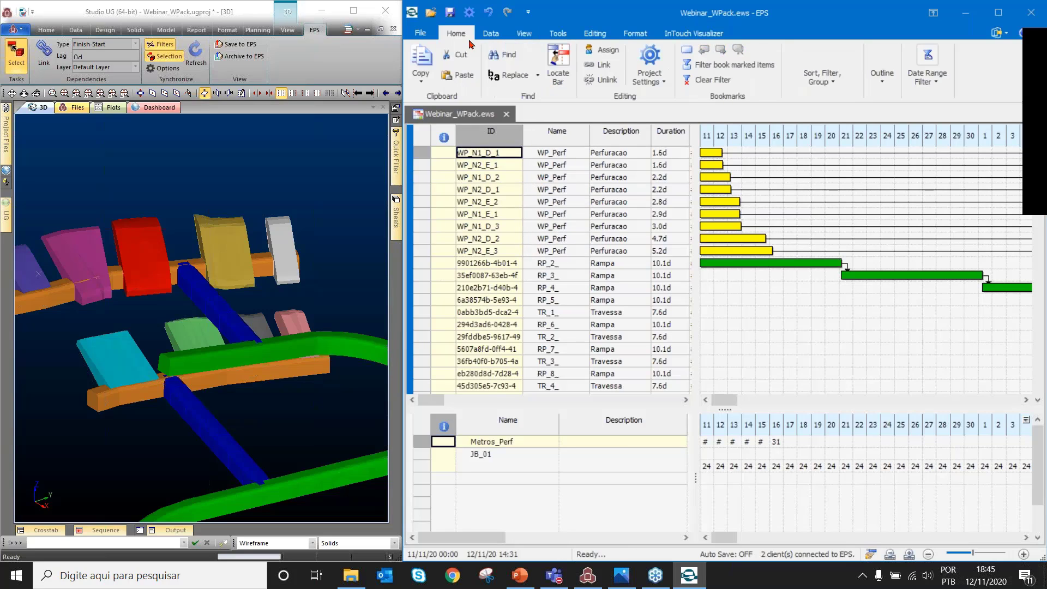
{"action": "left_click", "coordinate": [812, 74]}
{"action": "left_click", "coordinate": [938, 142]}
{"action": "scroll", "coordinate": [922, 229], "scroll_direction": "down", "scroll_amount": 3}
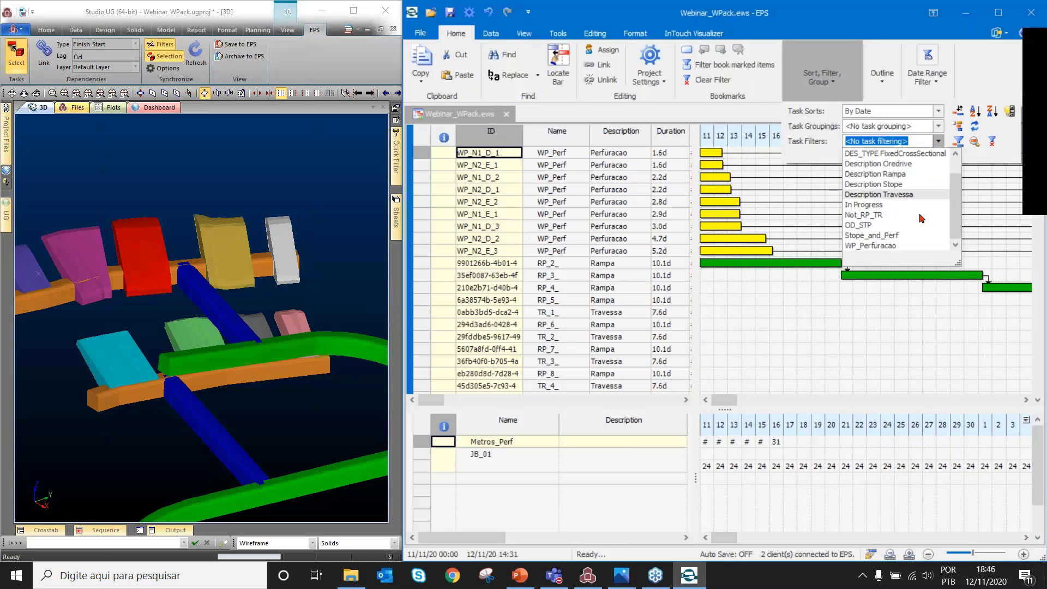
{"action": "left_click", "coordinate": [919, 236]}
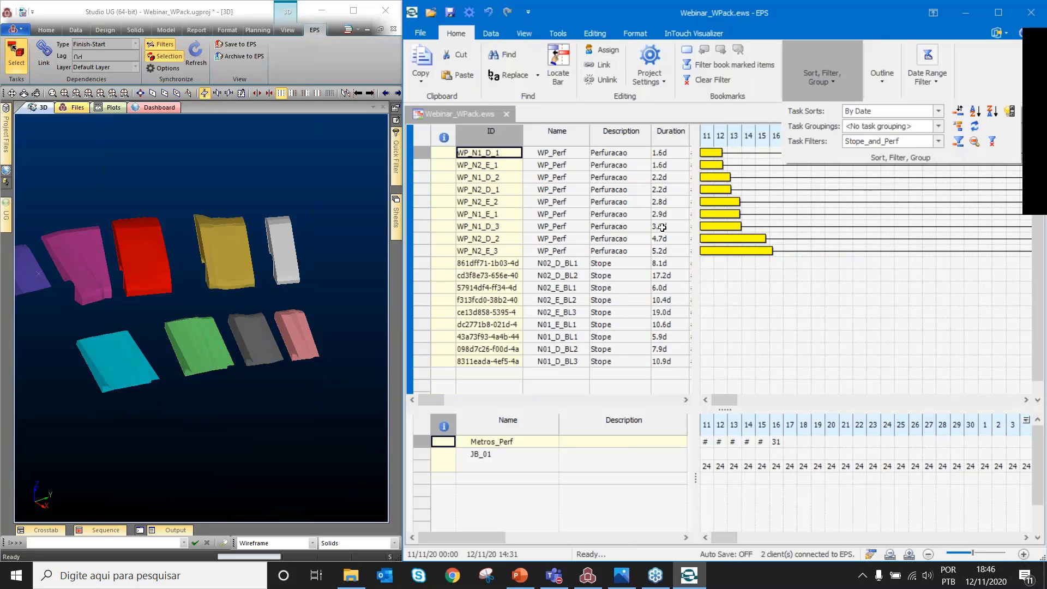
{"action": "left_click", "coordinate": [425, 153]}
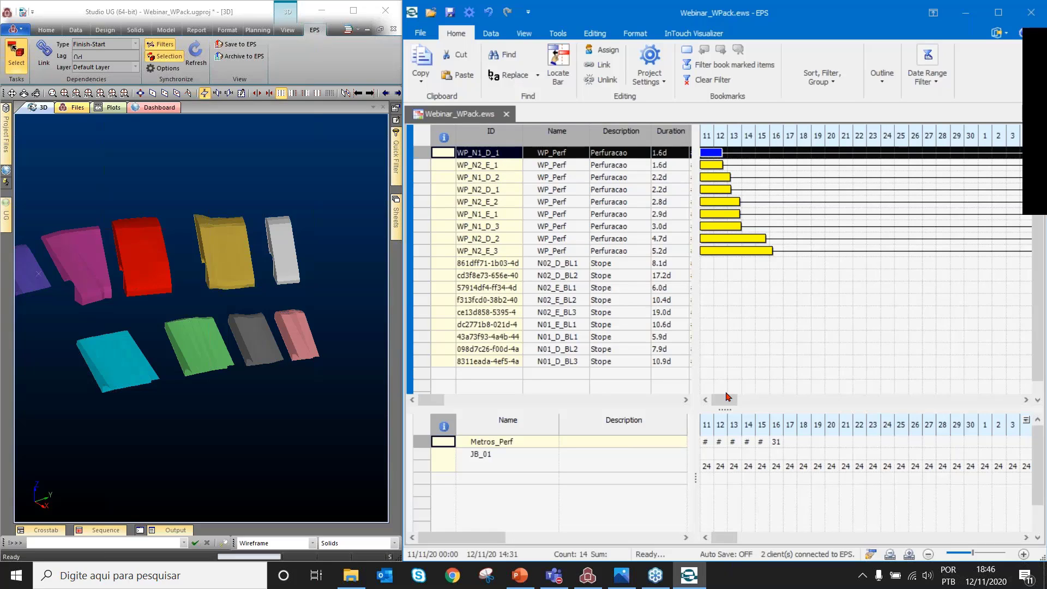
Trace the link from WP_N1_D_1 to its N01_D_BL1 stope and compare the Mined_Mass and Metros_Perf values of the drilling and stope tasks
{"action": "left_click_drag", "start_coordinate": [727, 401], "coordinate": [987, 399]}
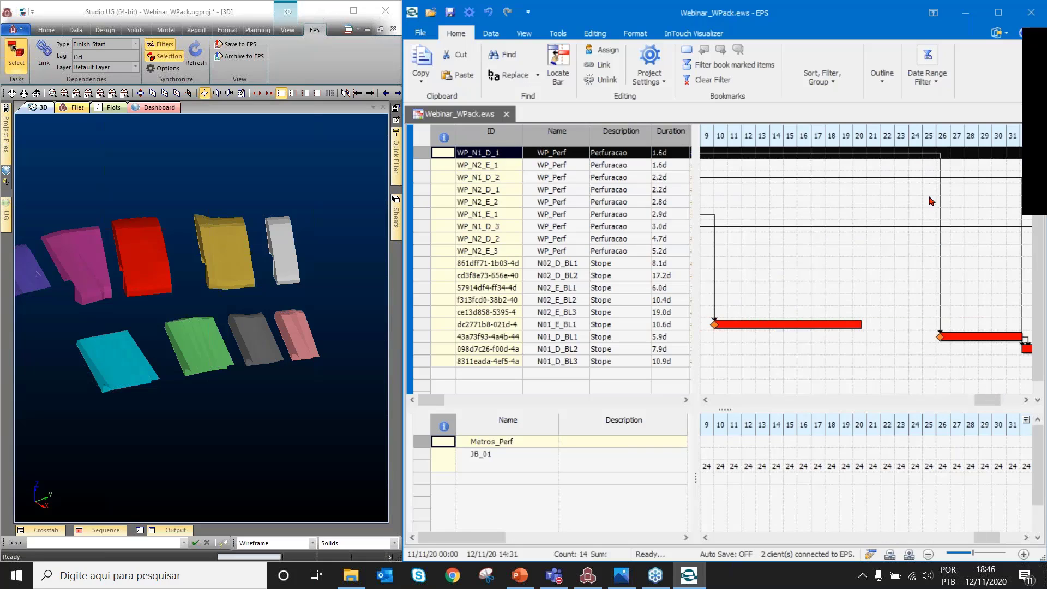
{"action": "left_click", "coordinate": [425, 336]}
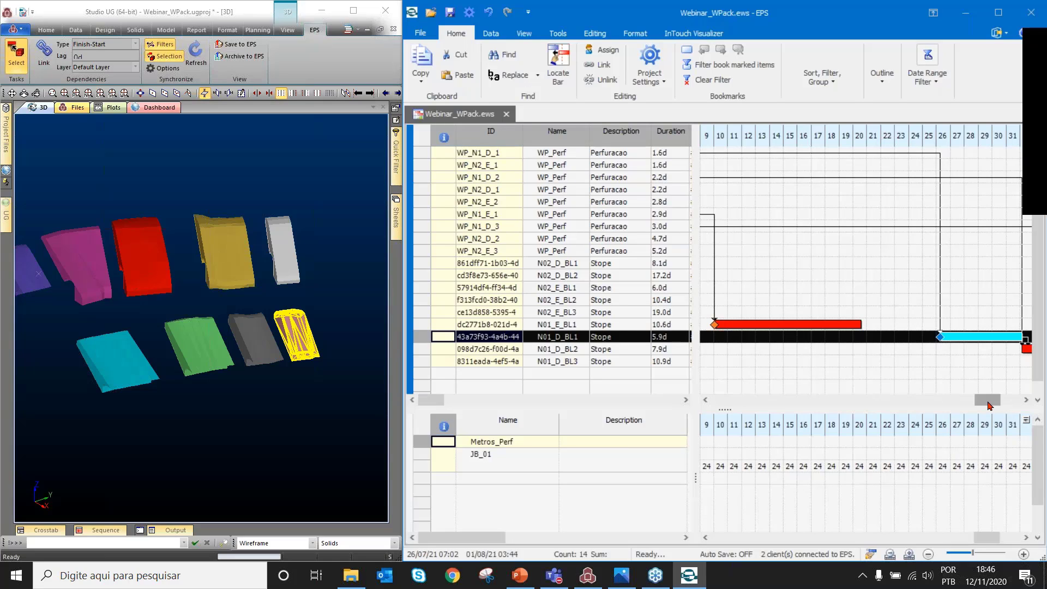
{"action": "left_click_drag", "start_coordinate": [694, 299], "coordinate": [871, 298]}
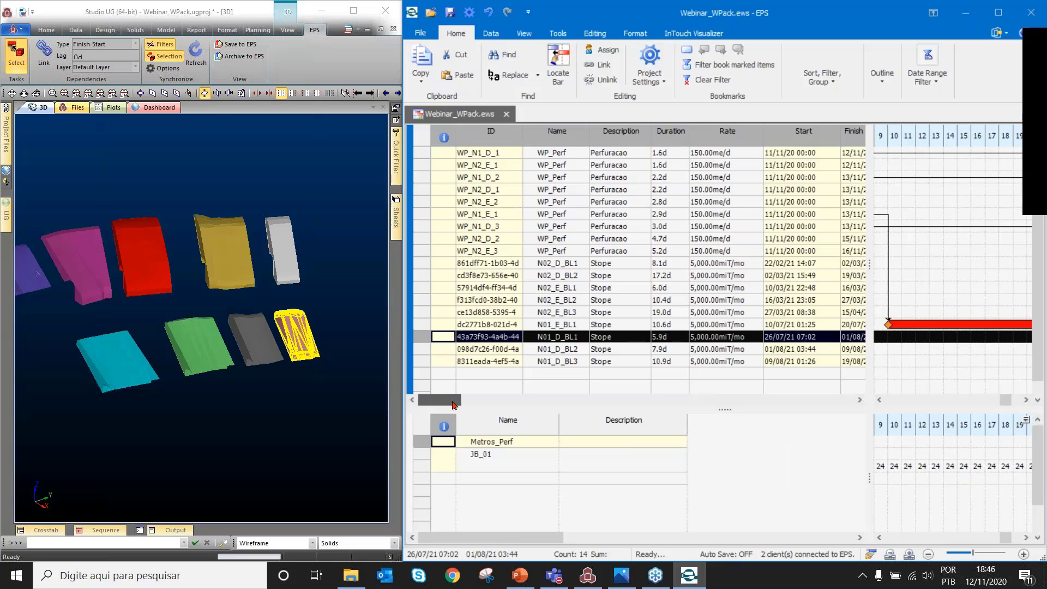
{"action": "left_click_drag", "start_coordinate": [455, 405], "coordinate": [585, 404]}
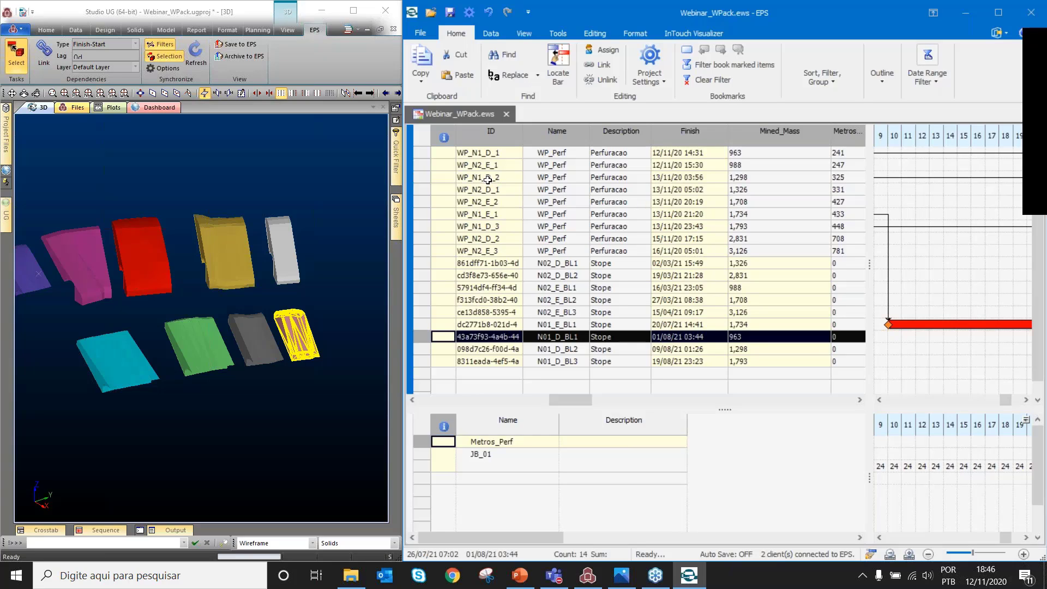
{"action": "left_click", "coordinate": [425, 150]}
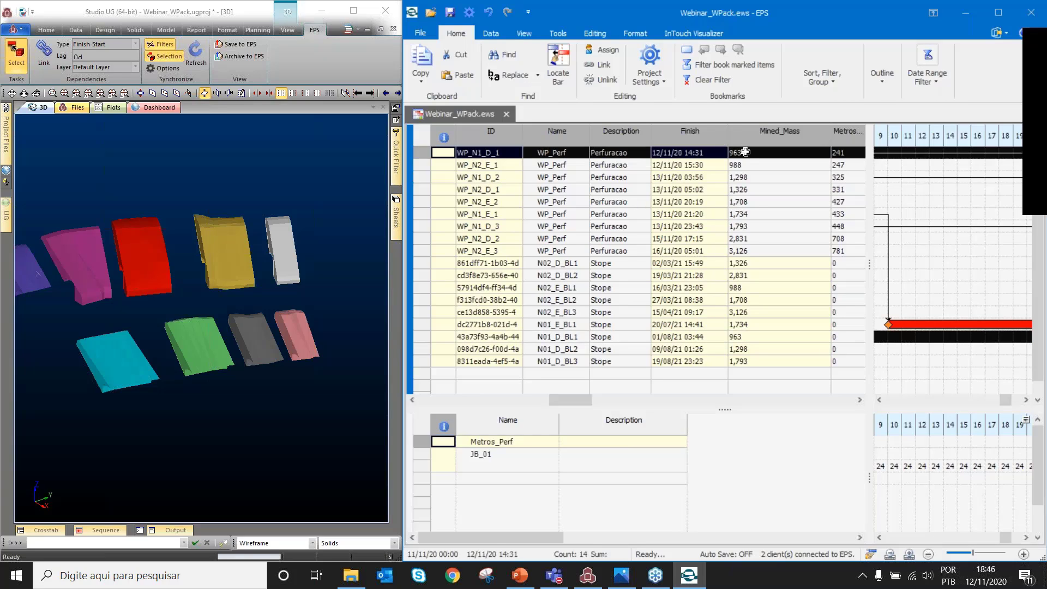
{"action": "left_click", "coordinate": [861, 400]}
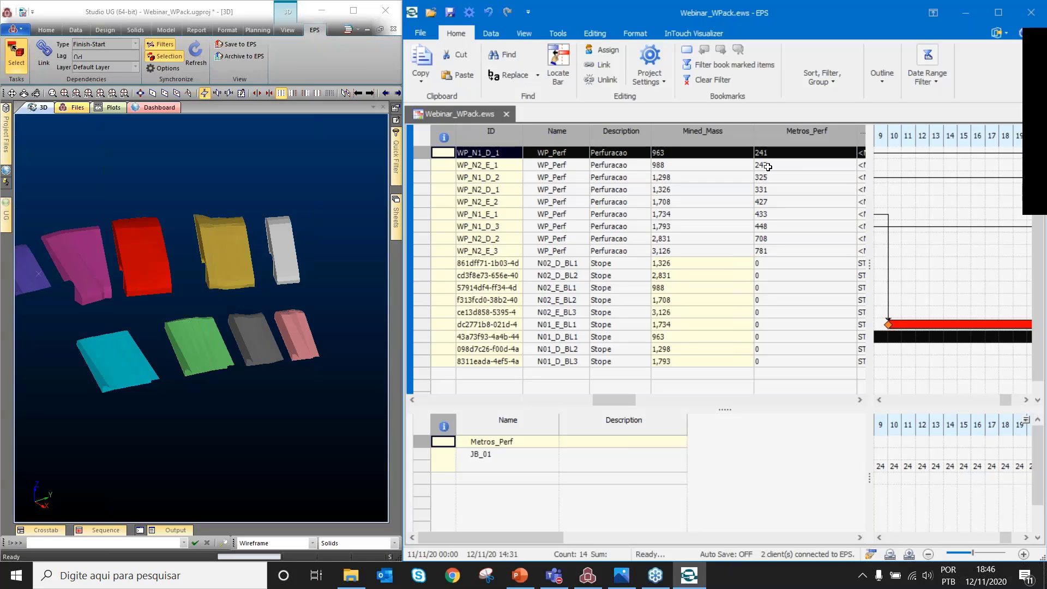
Review the Mined_Mass copy operation and the Metros_Perf formula among the field settings of the Perf_Stope work package template
{"action": "left_click", "coordinate": [649, 60]}
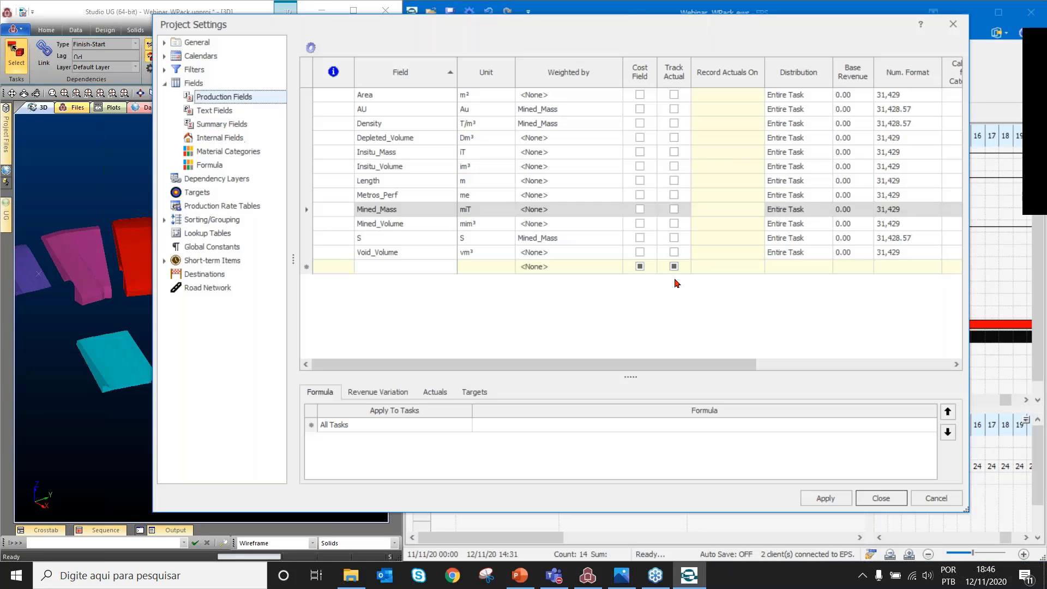
{"action": "left_click", "coordinate": [946, 497]}
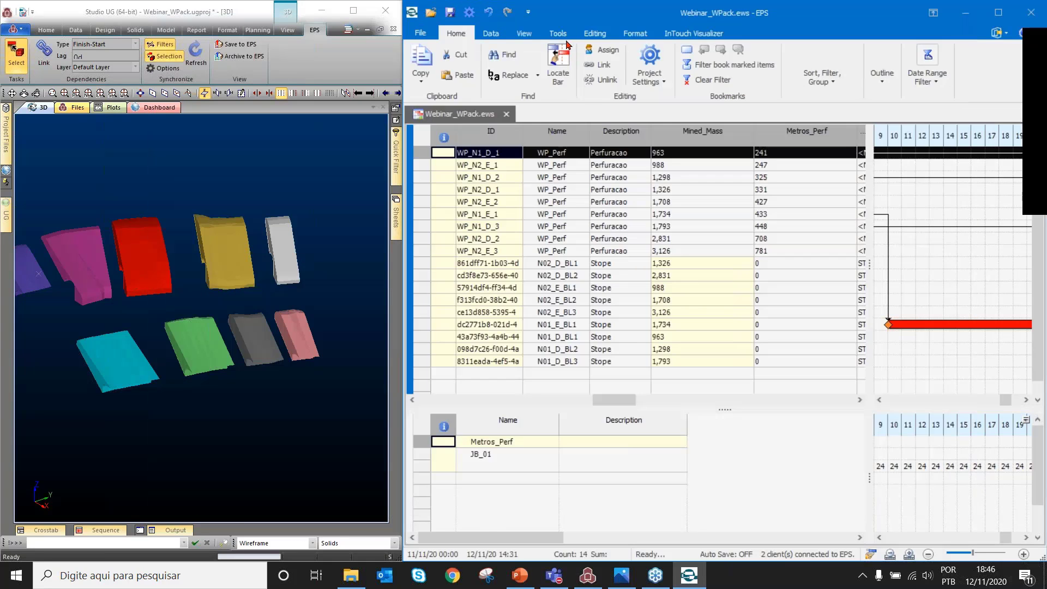
{"action": "left_click", "coordinate": [559, 34]}
{"action": "left_click", "coordinate": [574, 53]}
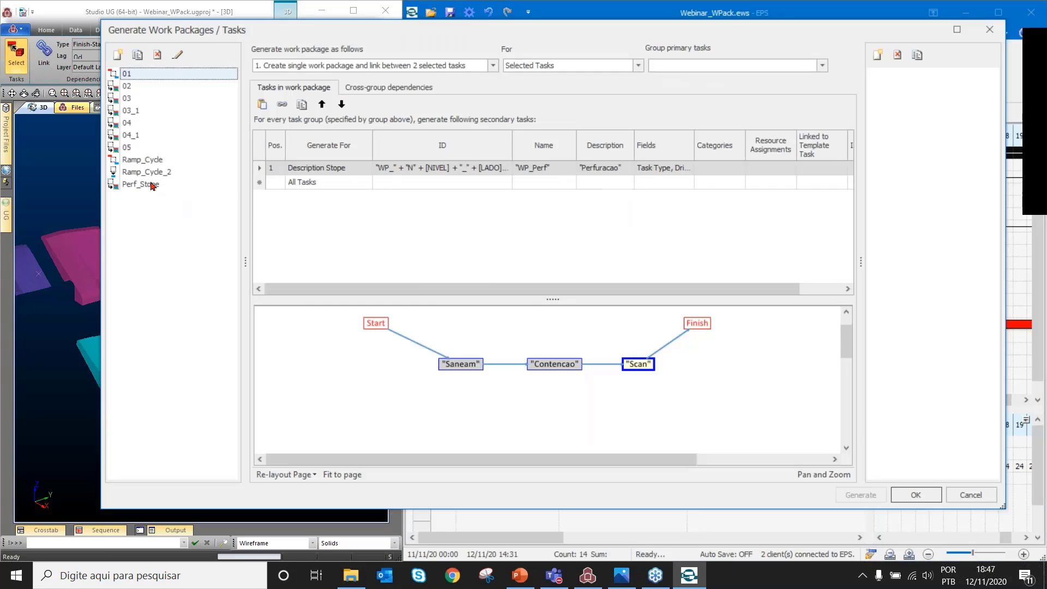
{"action": "left_click", "coordinate": [673, 173]}
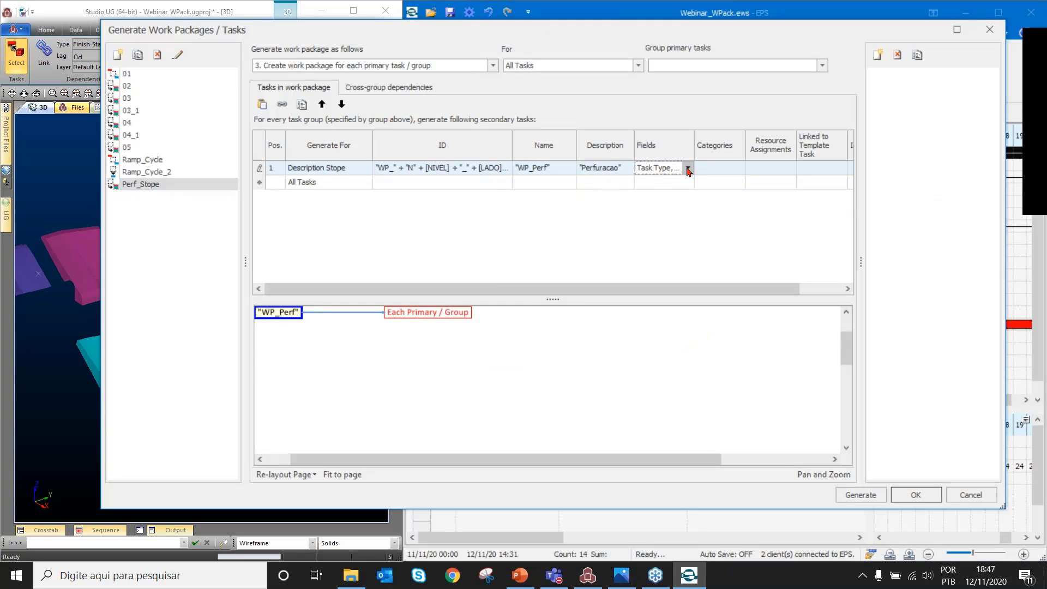
{"action": "left_click", "coordinate": [688, 168]}
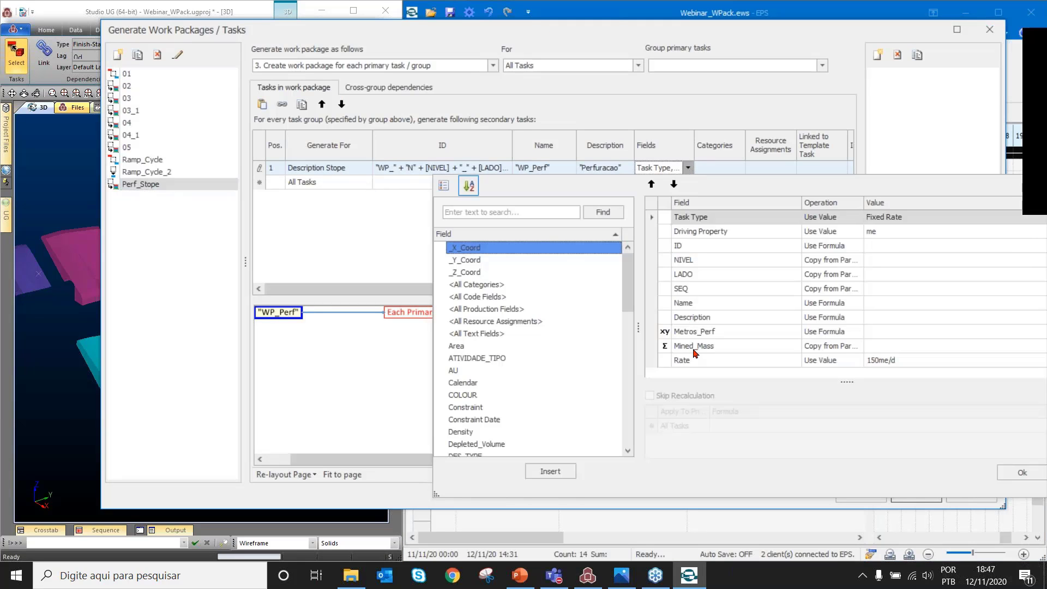
{"action": "left_click", "coordinate": [653, 347]}
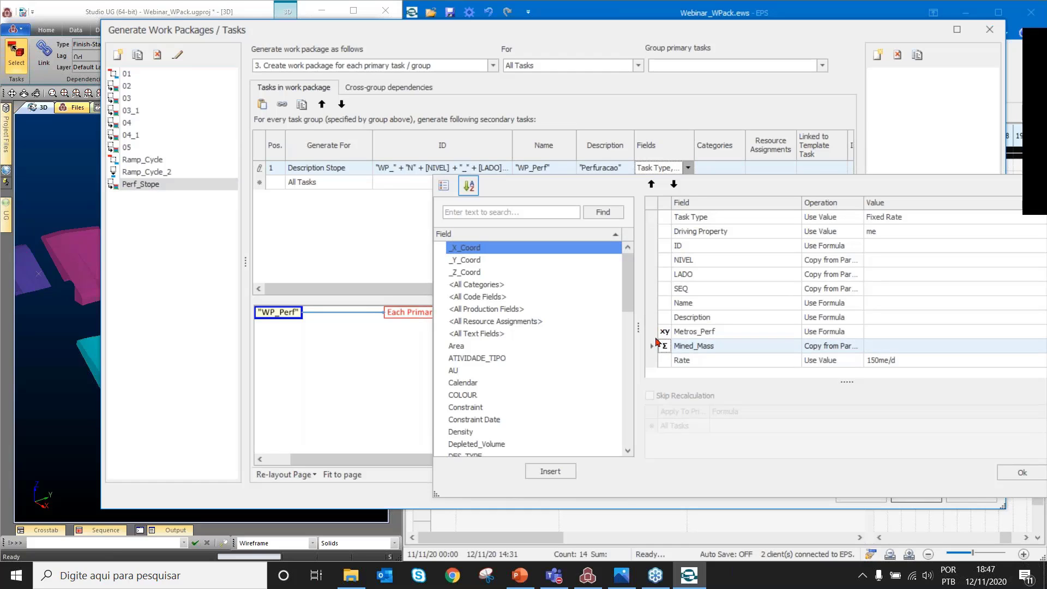
{"action": "double_click", "coordinate": [864, 200]}
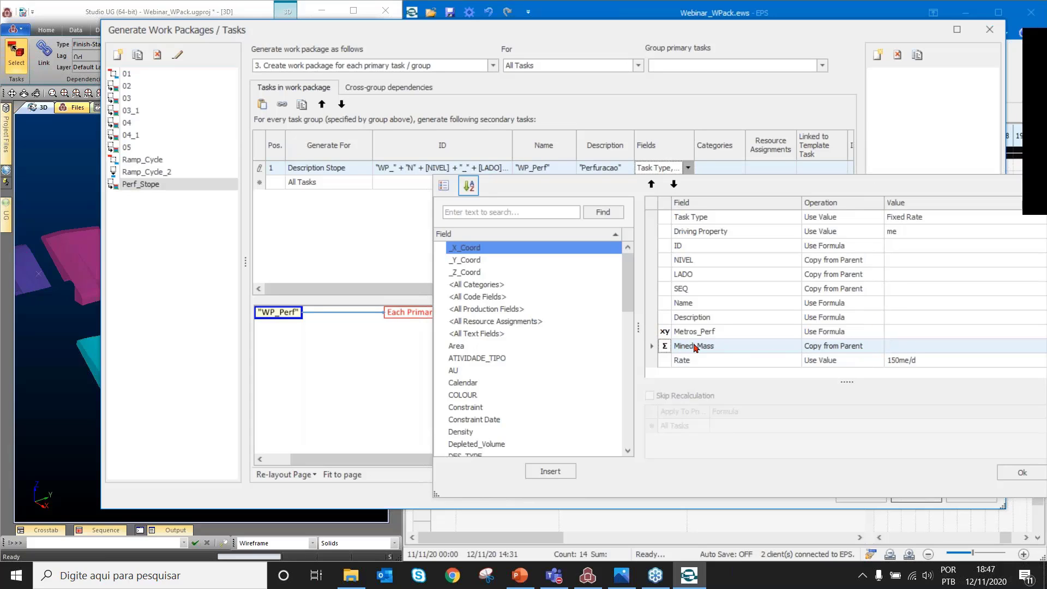
{"action": "left_click", "coordinate": [655, 333]}
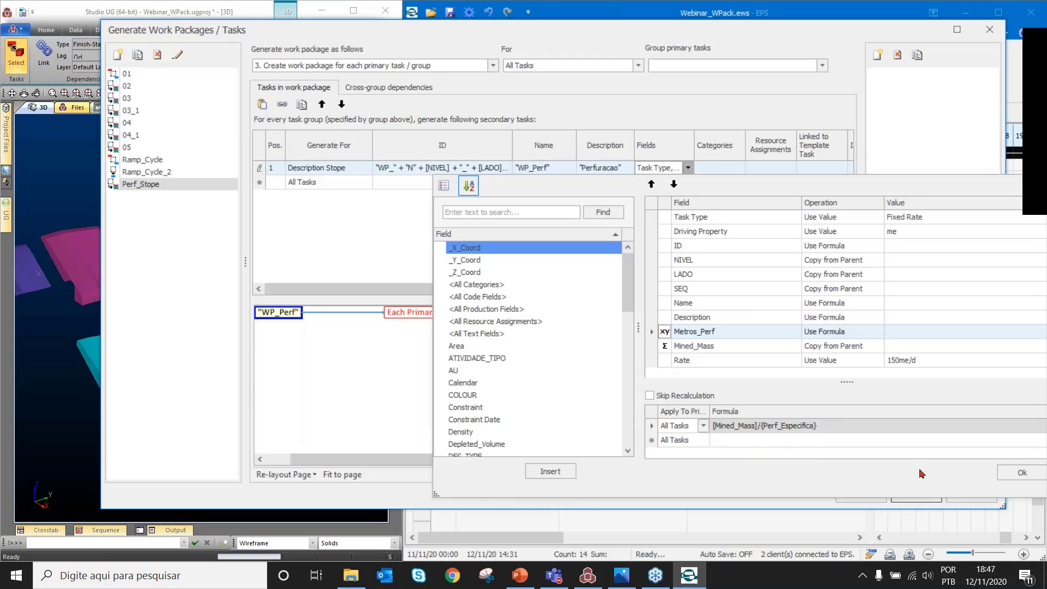
{"action": "left_click", "coordinate": [1018, 477]}
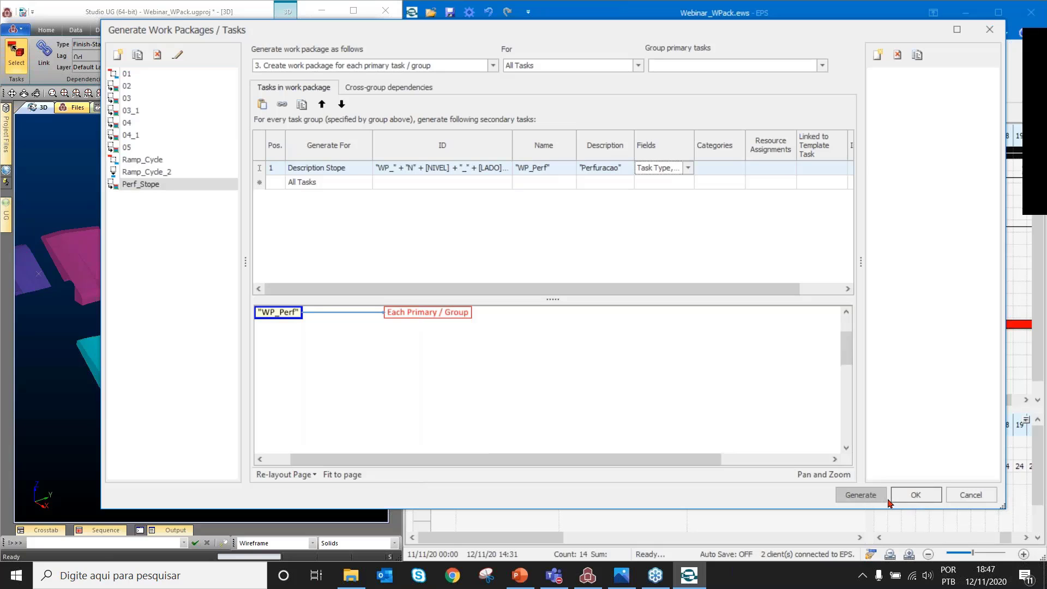
{"action": "left_click", "coordinate": [915, 495]}
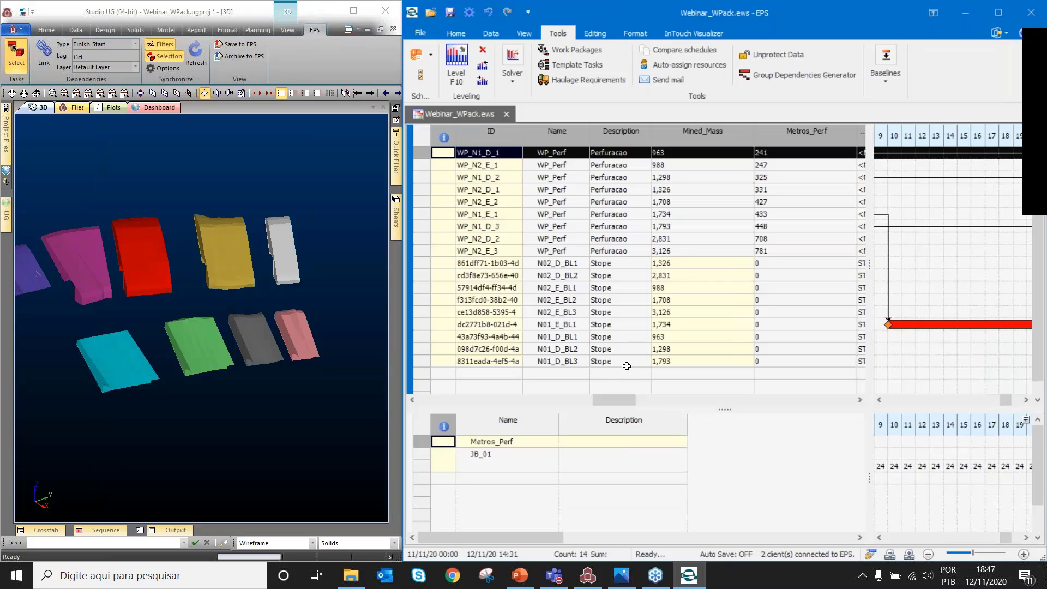
Examine the rates of the WP_Perf drilling tasks and their bars at the start of the Gantt chart
{"action": "left_click_drag", "start_coordinate": [621, 406], "coordinate": [446, 405]}
{"action": "left_click", "coordinate": [1025, 400]}
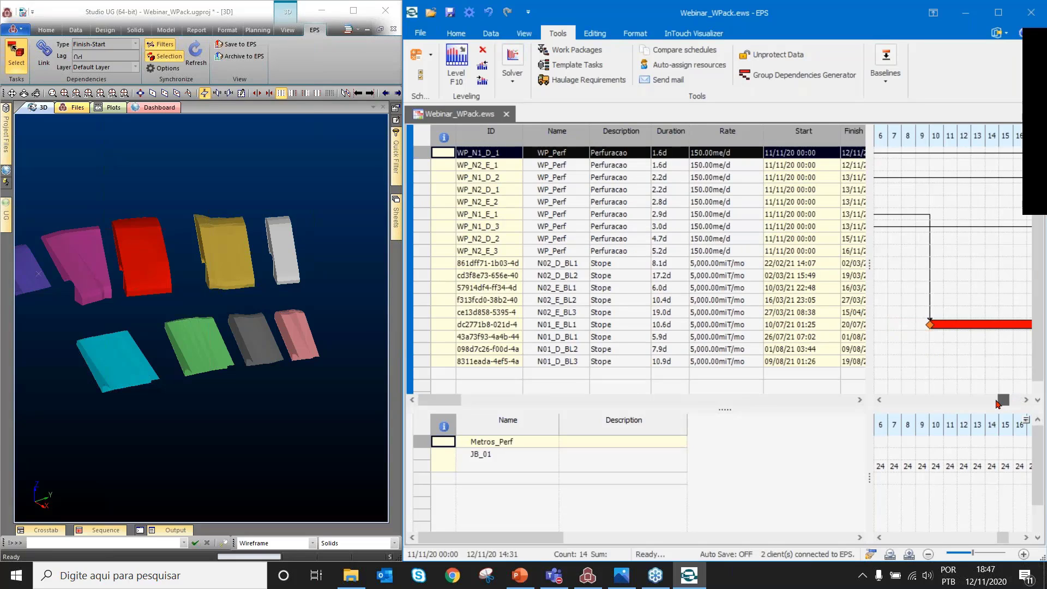
{"action": "left_click", "coordinate": [728, 153]}
{"action": "left_click", "coordinate": [742, 165]}
{"action": "left_click", "coordinate": [743, 175]}
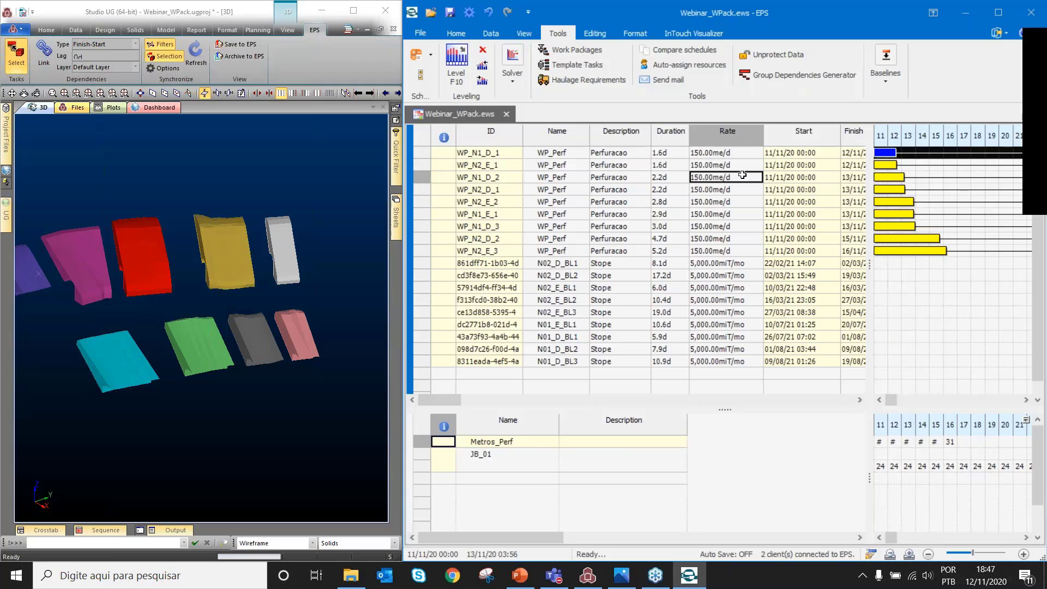
{"action": "left_click", "coordinate": [731, 152]}
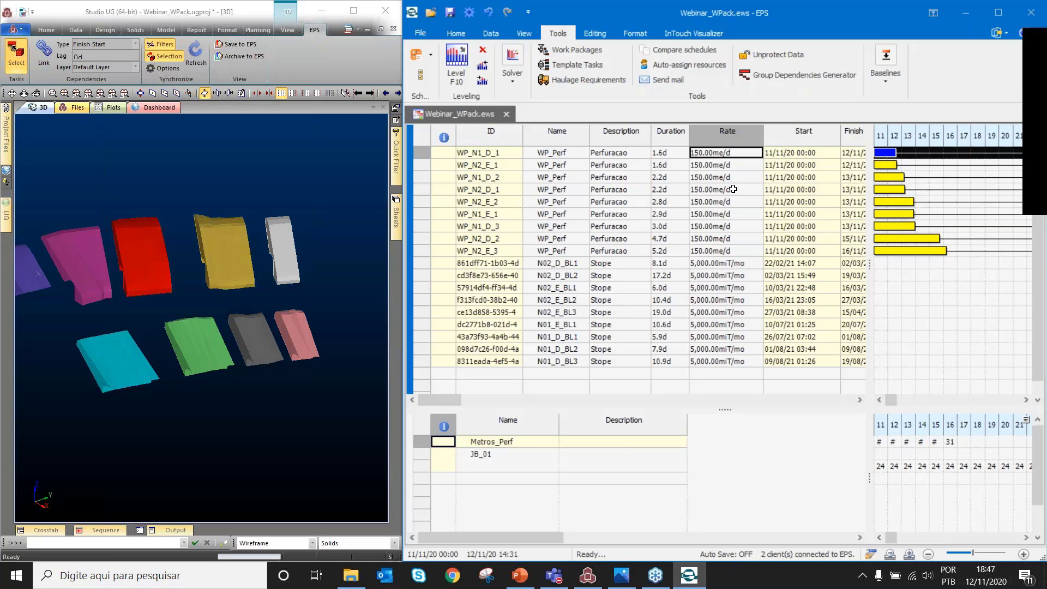
{"action": "left_click", "coordinate": [733, 189]}
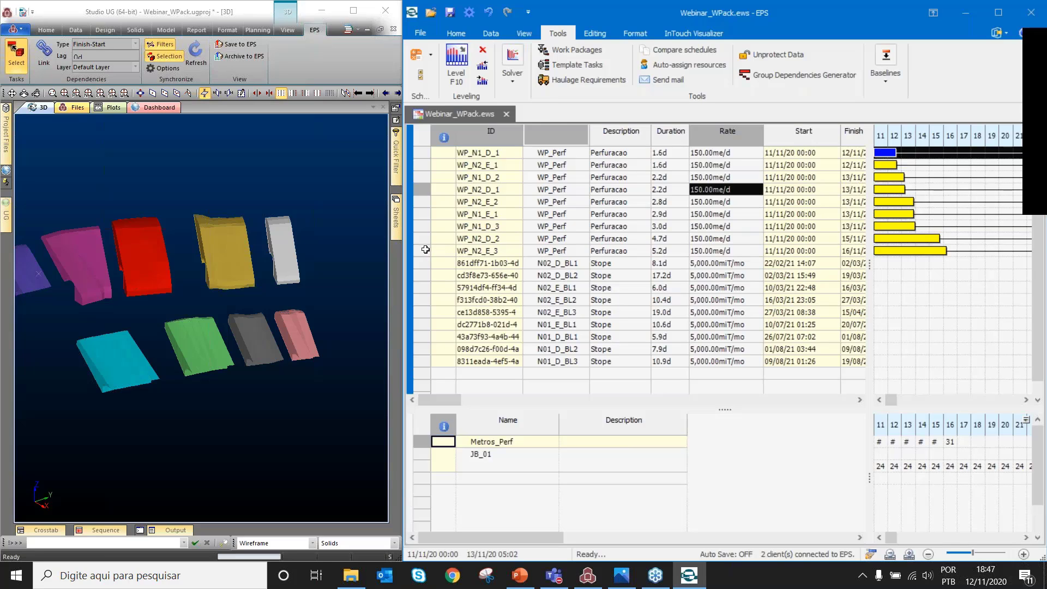
Delete all the WP_Perf drilling tasks, from WP_N1_D_1 to WP_N2_E_3, from the schedule
{"action": "left_click_drag", "start_coordinate": [427, 250], "coordinate": [434, 152]}
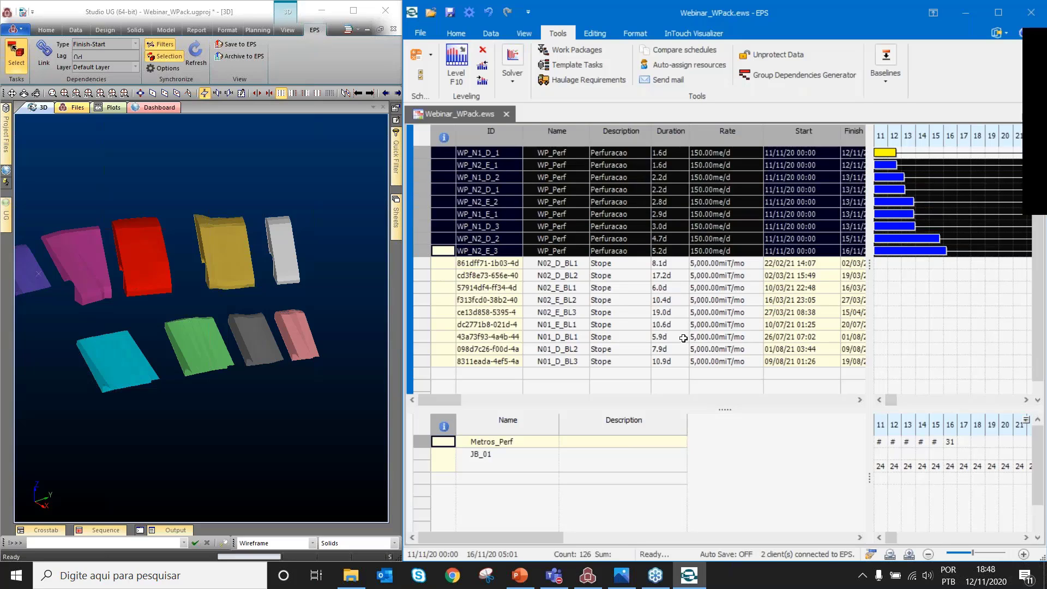
{"action": "key", "text": "Delete"}
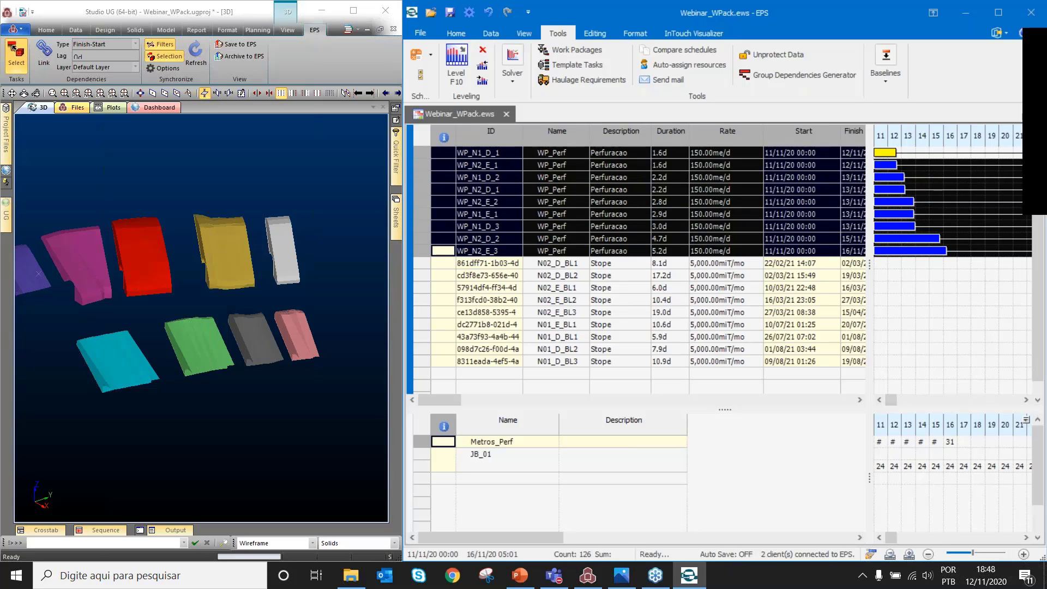
{"action": "key", "text": "Return"}
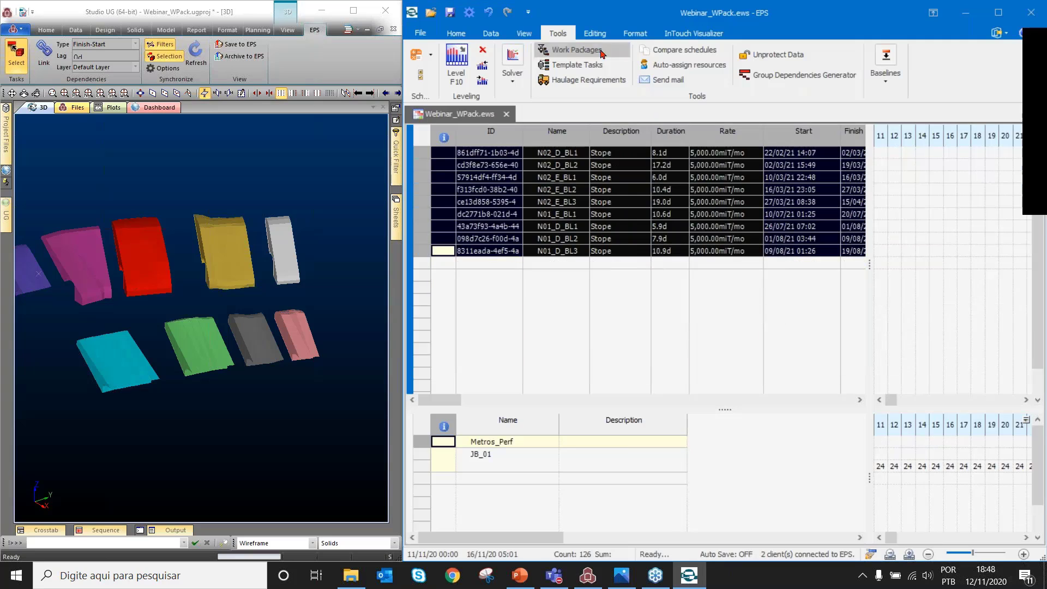
Remove the Stope_and_Perf filter so the schedule lists every task
{"action": "left_click", "coordinate": [456, 33]}
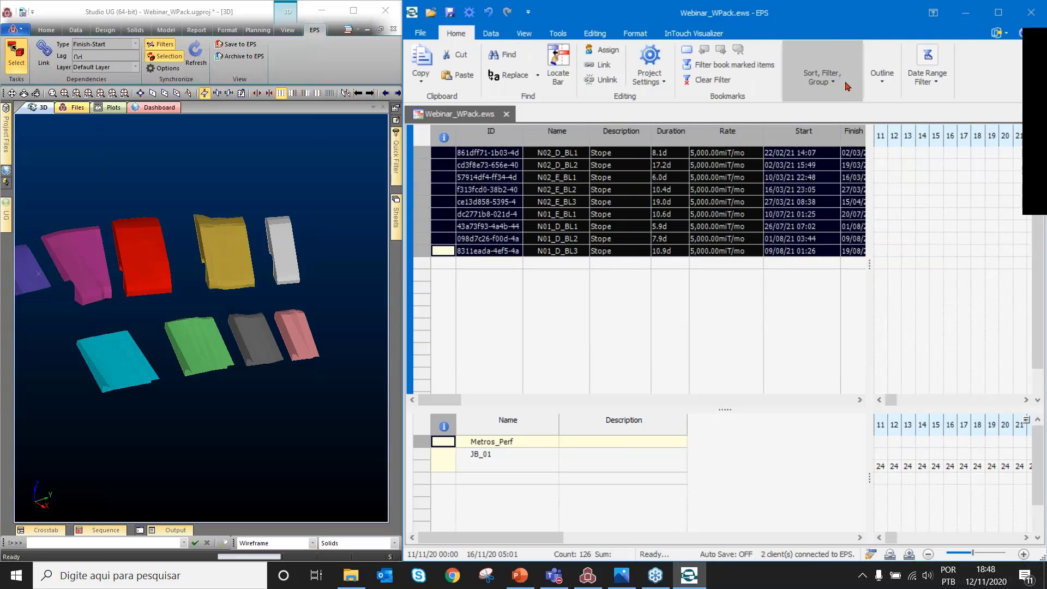
{"action": "left_click", "coordinate": [822, 77]}
{"action": "left_click", "coordinate": [993, 144]}
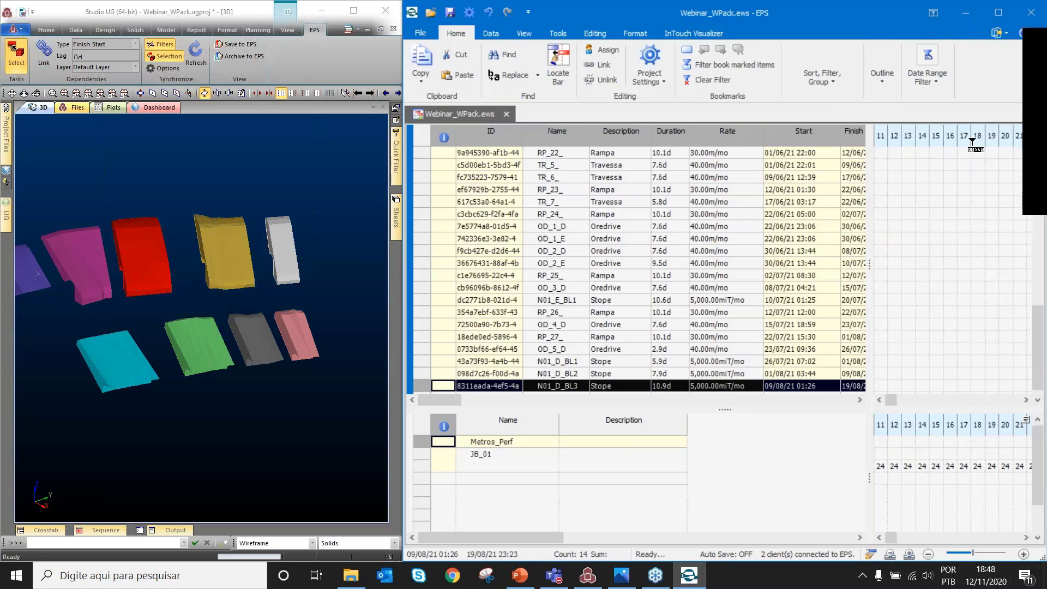
Assign resource JB_01 to the WP_Perf task in the Perf_Stope work package template, with its production rate in use
{"action": "left_click", "coordinate": [561, 35]}
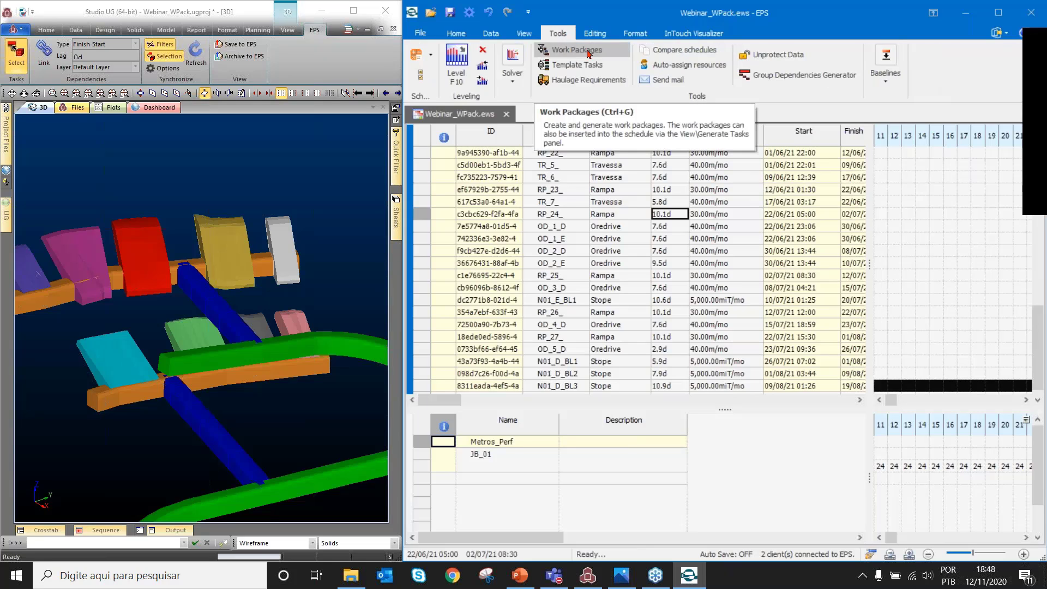
{"action": "left_click", "coordinate": [588, 53]}
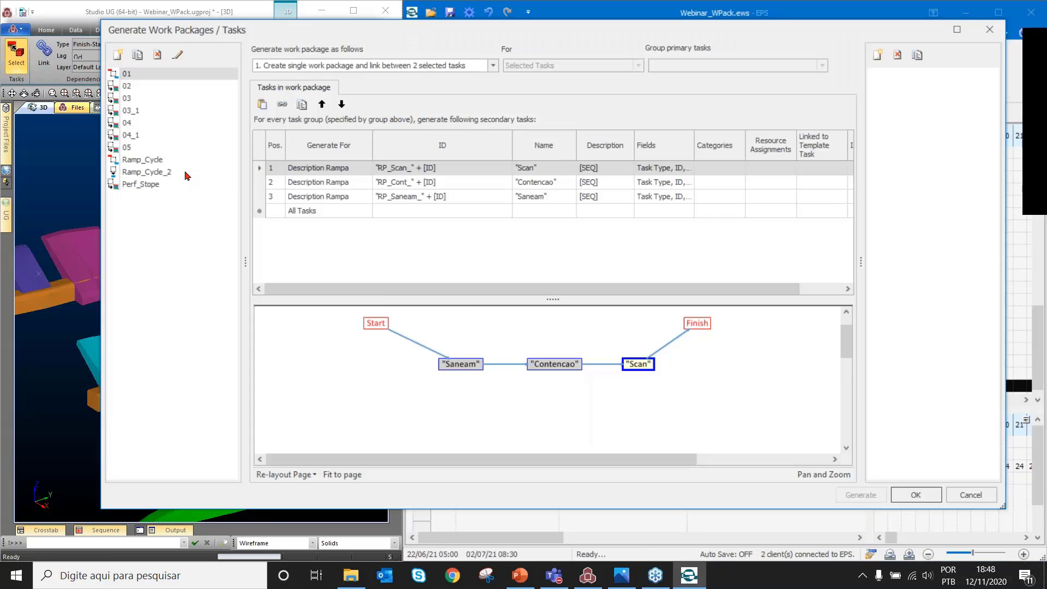
{"action": "left_click", "coordinate": [184, 183]}
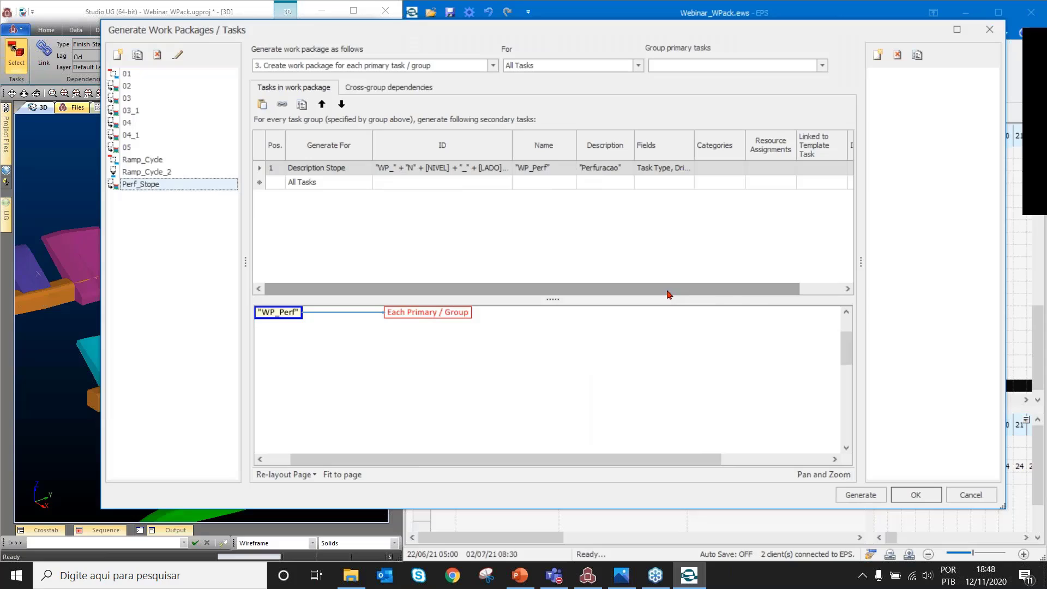
{"action": "left_click_drag", "start_coordinate": [666, 289], "coordinate": [746, 290]}
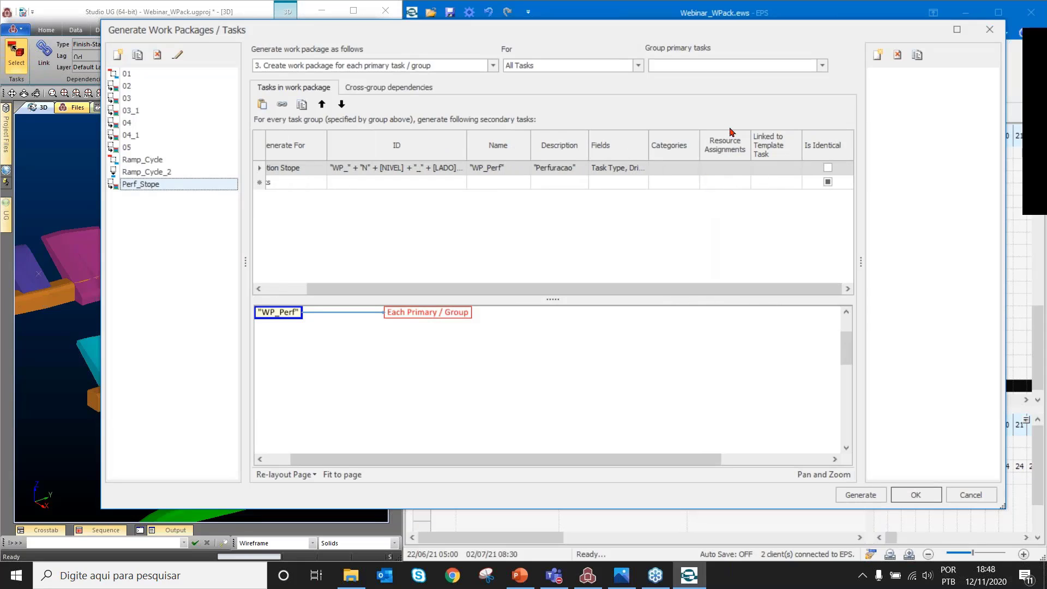
{"action": "left_click", "coordinate": [746, 169]}
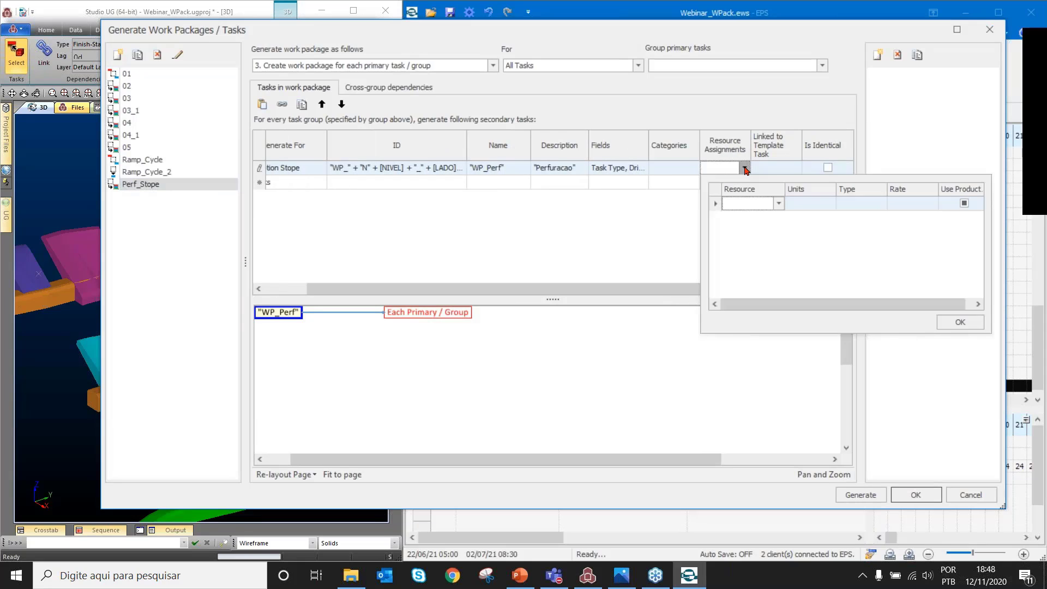
{"action": "left_click", "coordinate": [779, 203]}
{"action": "left_click", "coordinate": [770, 216]}
{"action": "left_click_drag", "start_coordinate": [939, 189], "coordinate": [918, 189]}
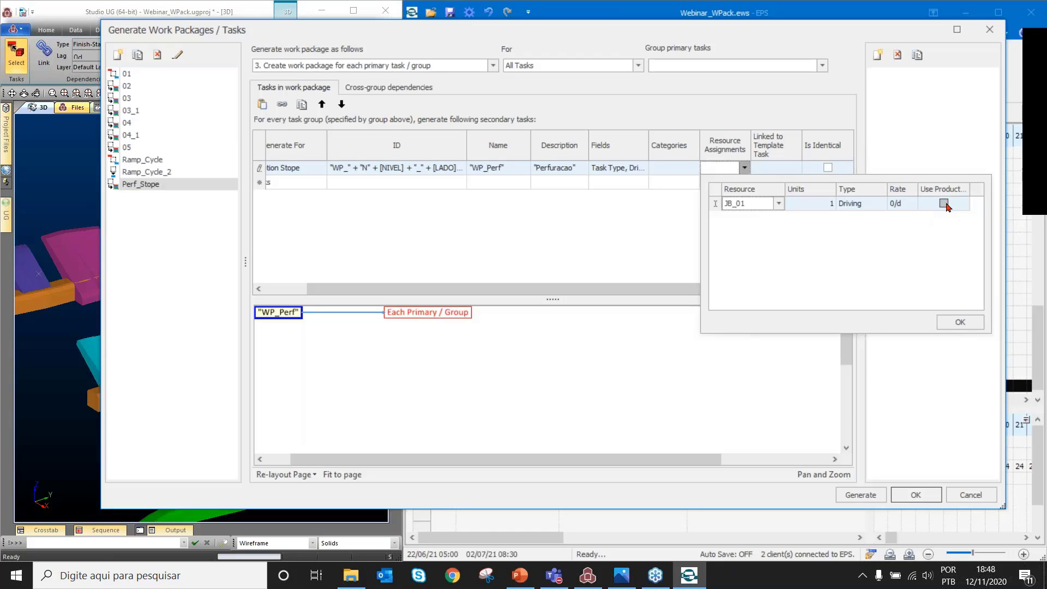
{"action": "left_click", "coordinate": [944, 203]}
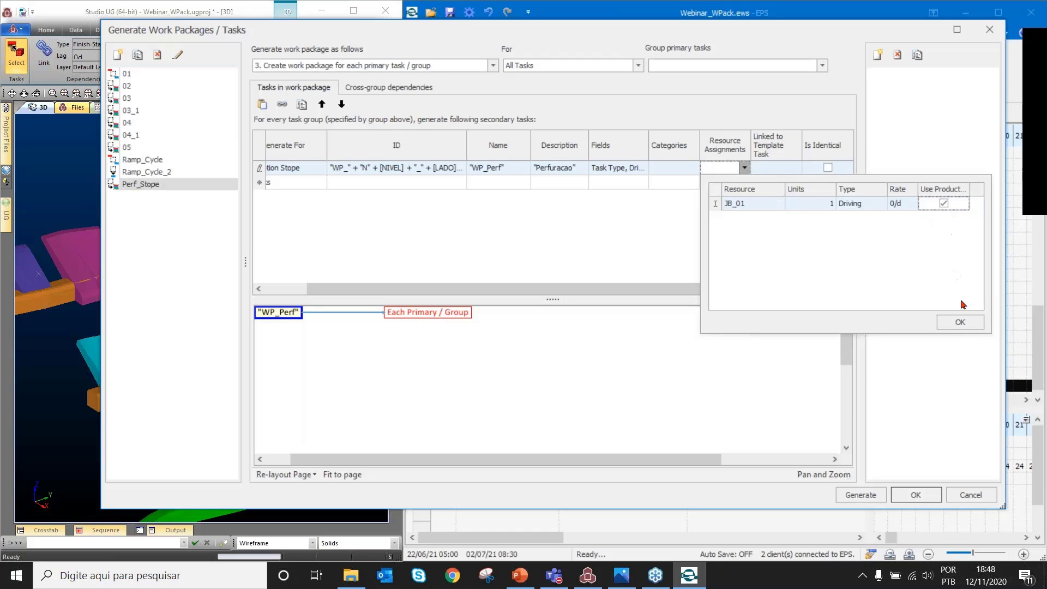
Check the available assignment types for JB_01, keep Driving, and confirm the resource assignment
{"action": "left_click", "coordinate": [859, 203]}
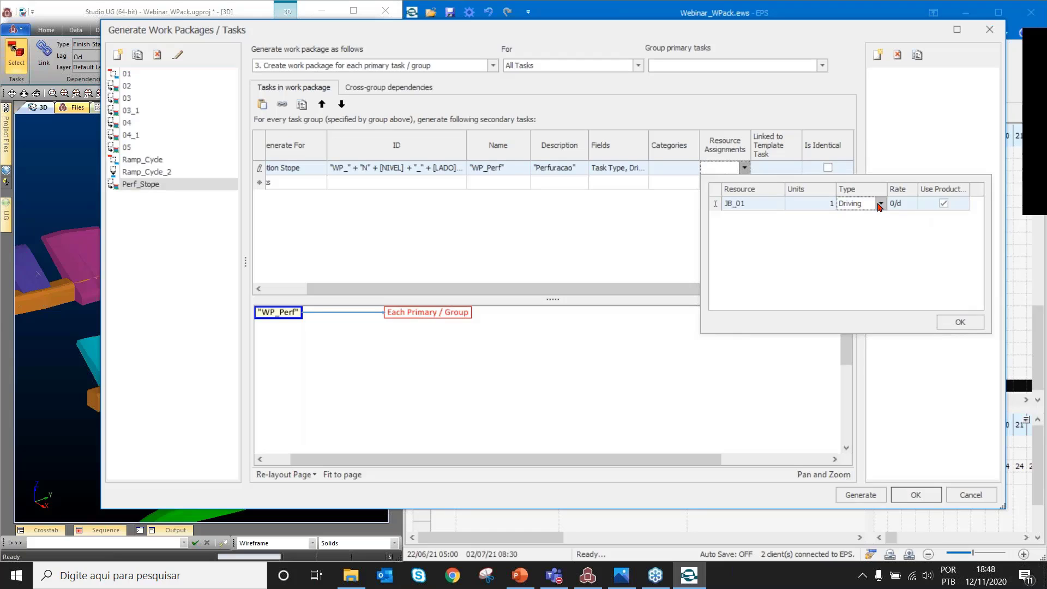
{"action": "left_click", "coordinate": [880, 204]}
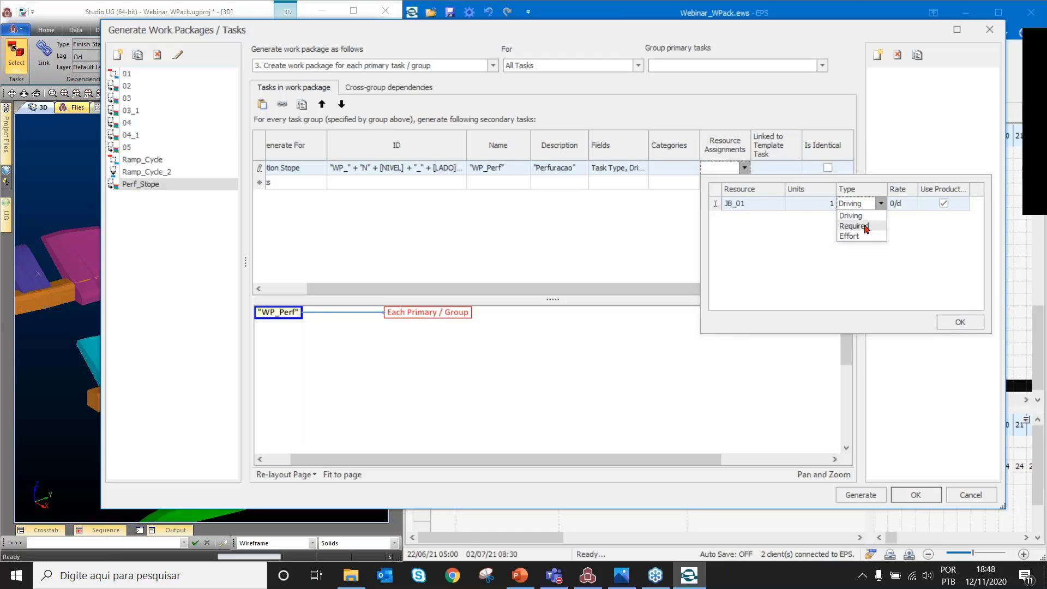
{"action": "left_click", "coordinate": [881, 204]}
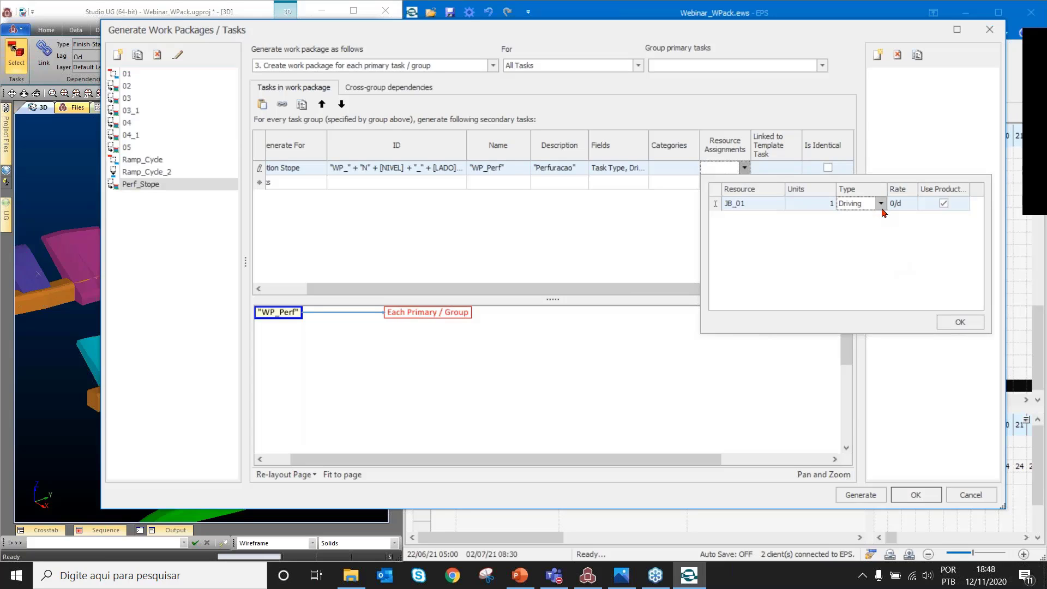
{"action": "left_click", "coordinate": [880, 204]}
{"action": "left_click", "coordinate": [880, 207]}
{"action": "left_click", "coordinate": [960, 321]}
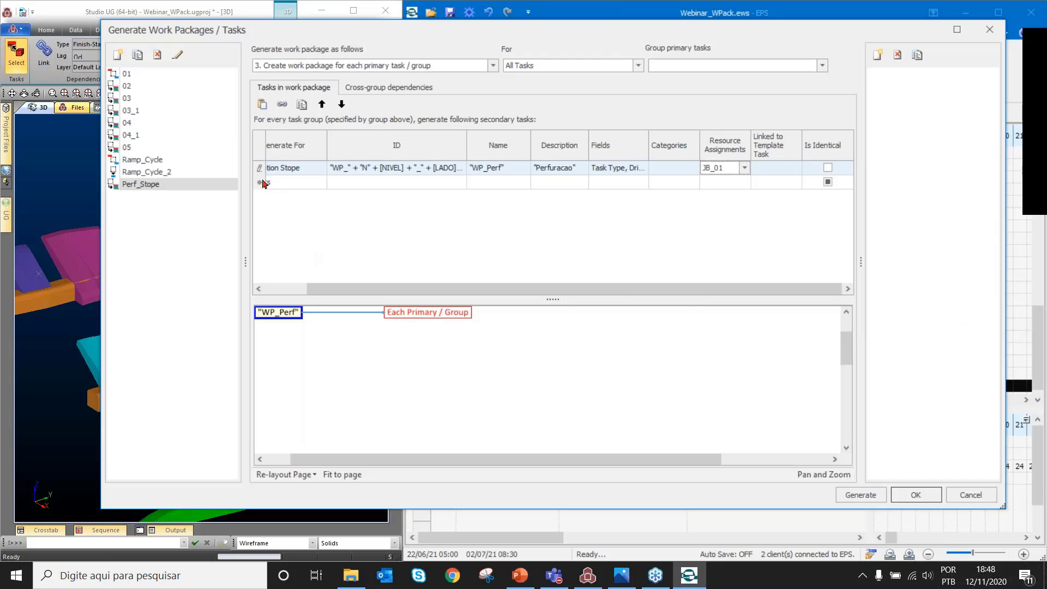
Generate the Perf_Stope work package for all tasks, using one WP_Perf drilling task per stope
{"action": "left_click_drag", "start_coordinate": [711, 294], "coordinate": [674, 298]}
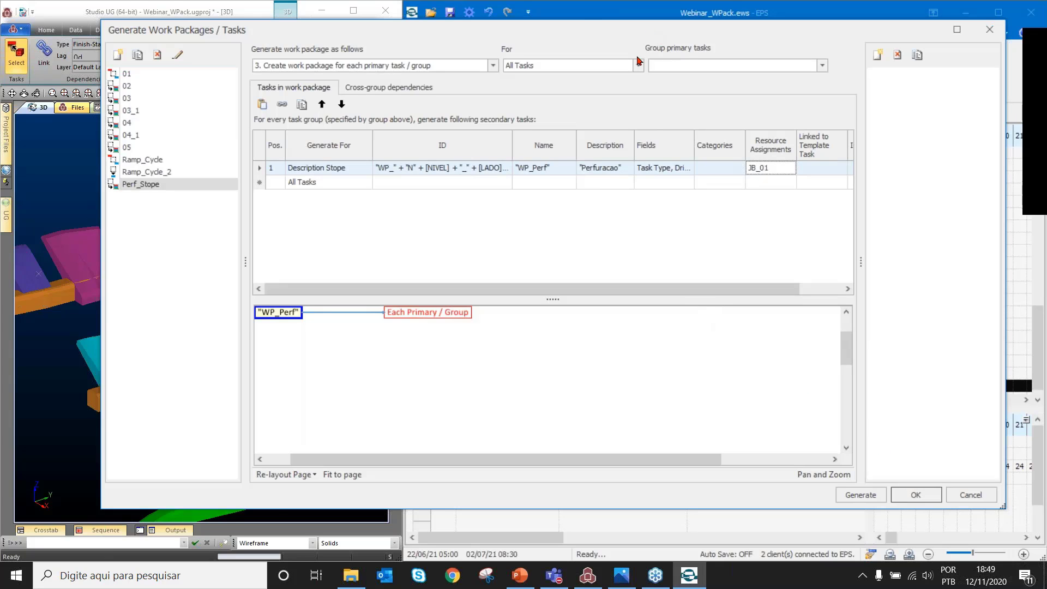
{"action": "mouse_move", "coordinate": [657, 33]}
{"action": "left_mouse_down"}
{"action": "mouse_move", "coordinate": [654, 133]}
{"action": "mouse_move", "coordinate": [642, 33]}
{"action": "left_mouse_up"}
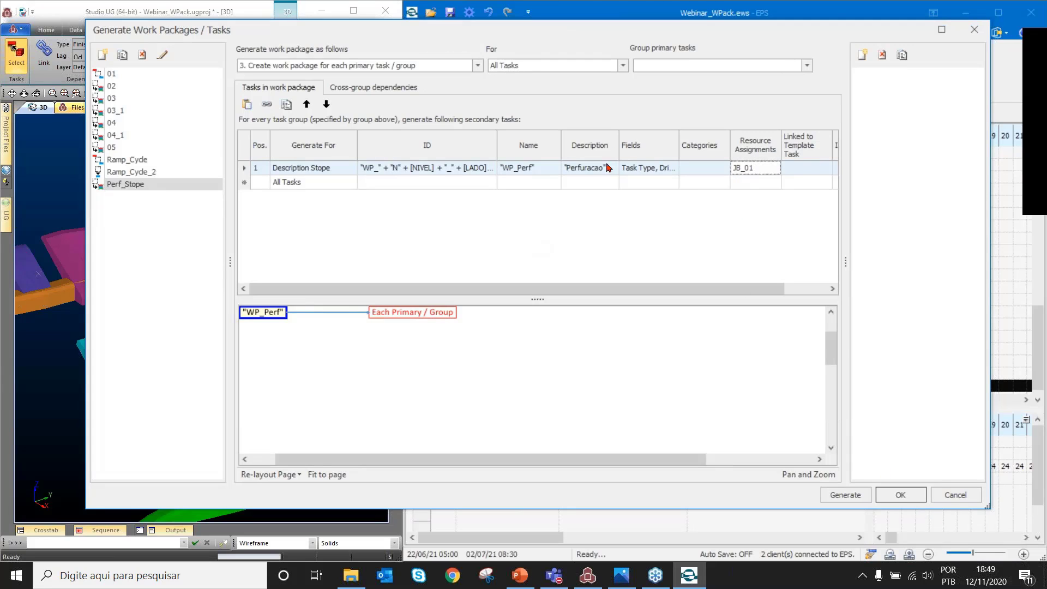
{"action": "left_click", "coordinate": [191, 188]}
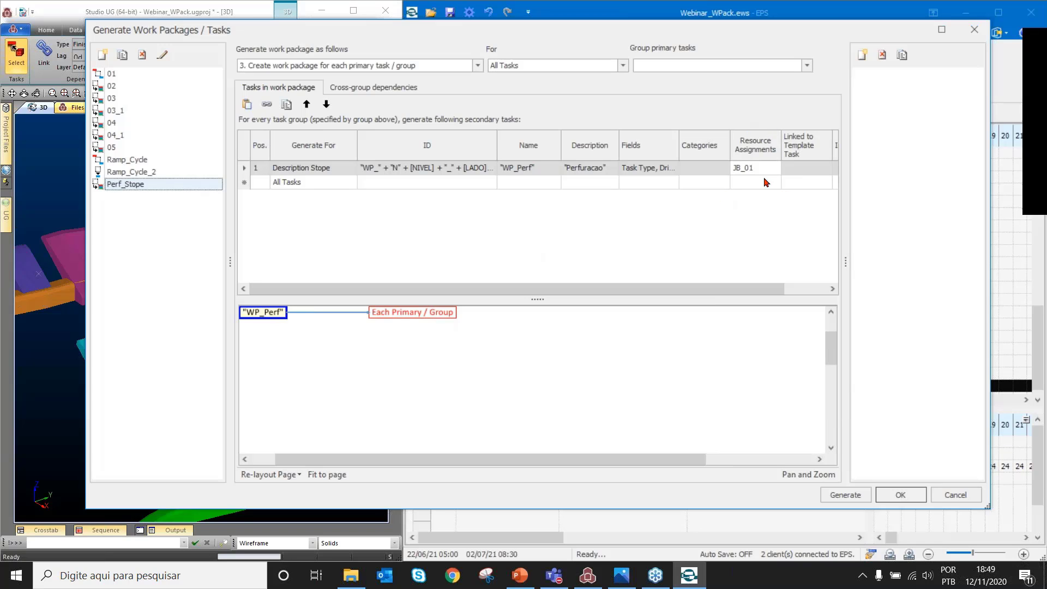
{"action": "left_click_drag", "start_coordinate": [703, 42], "coordinate": [721, 536]}
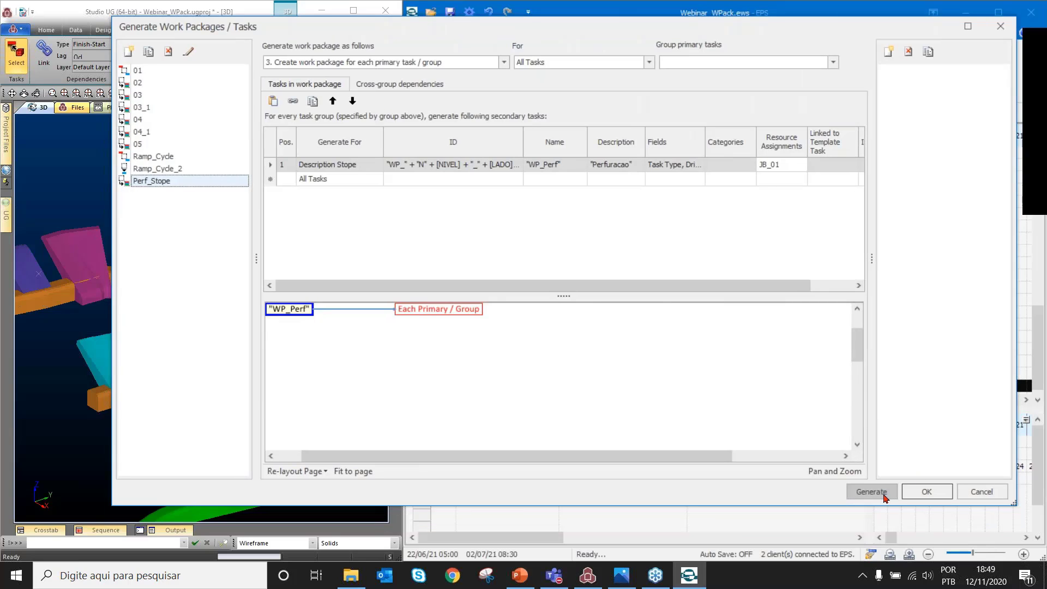
{"action": "left_click", "coordinate": [884, 493]}
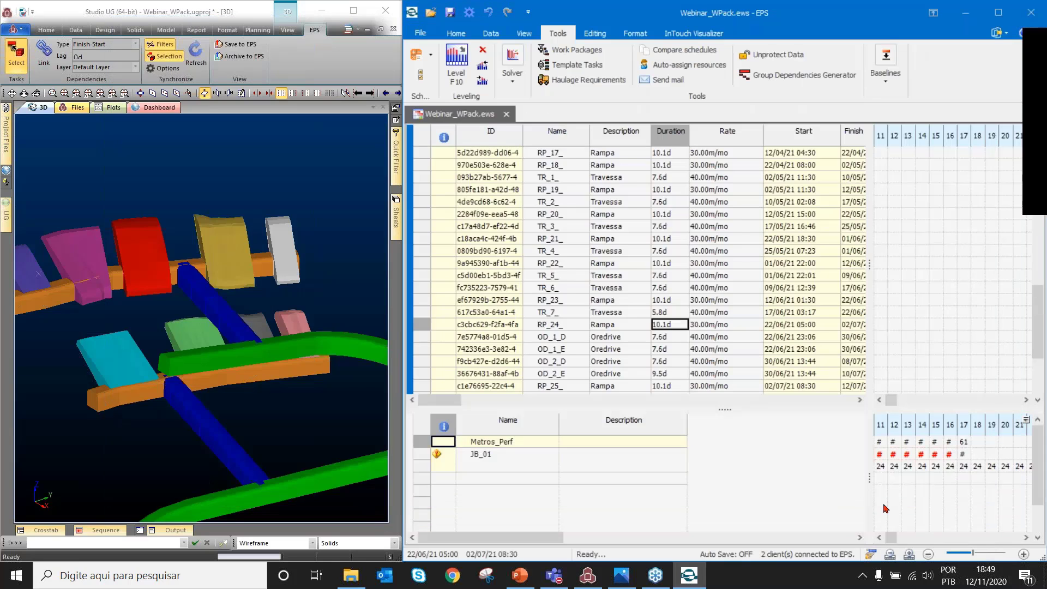
Widen the daily columns of the timescale and examine JB_01's usage on days 11 and 12
{"action": "scroll", "coordinate": [694, 213], "scroll_direction": "down", "scroll_amount": 4}
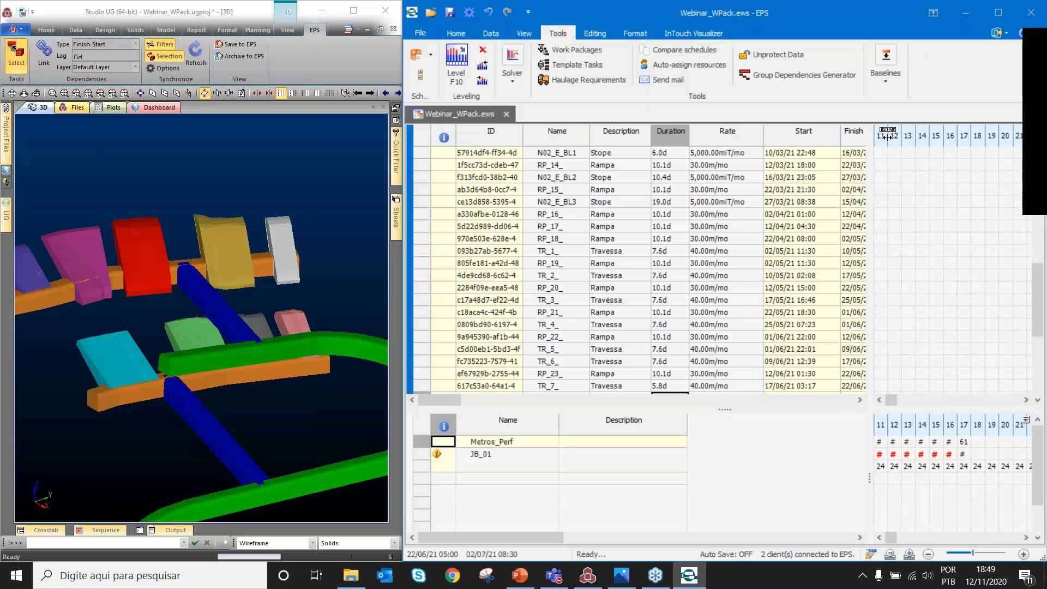
{"action": "left_click_drag", "start_coordinate": [887, 137], "coordinate": [911, 137]}
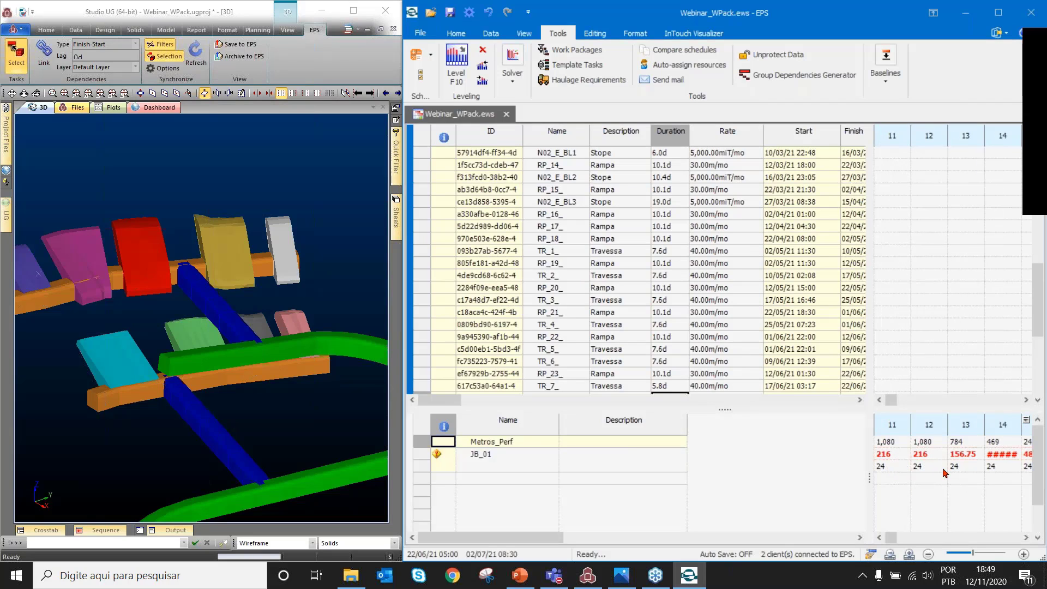
{"action": "left_click", "coordinate": [884, 457]}
{"action": "left_click", "coordinate": [926, 458]}
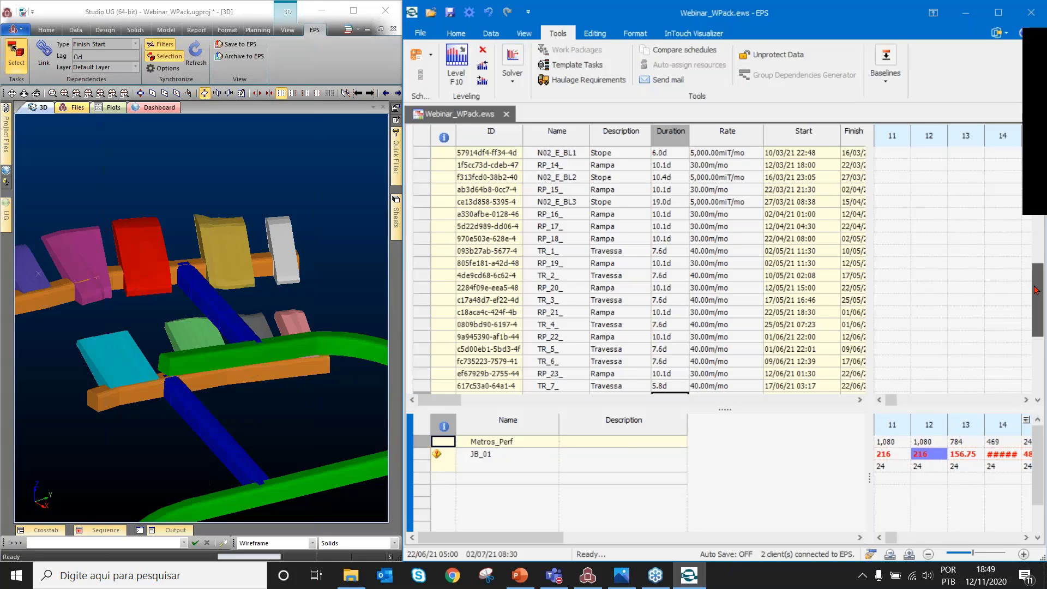
Examine the generated WP_Perf tasks at the start of the schedule and their resource assignment indicators
{"action": "scroll", "coordinate": [988, 223], "scroll_direction": "up", "scroll_amount": 10}
{"action": "left_click", "coordinate": [497, 152]}
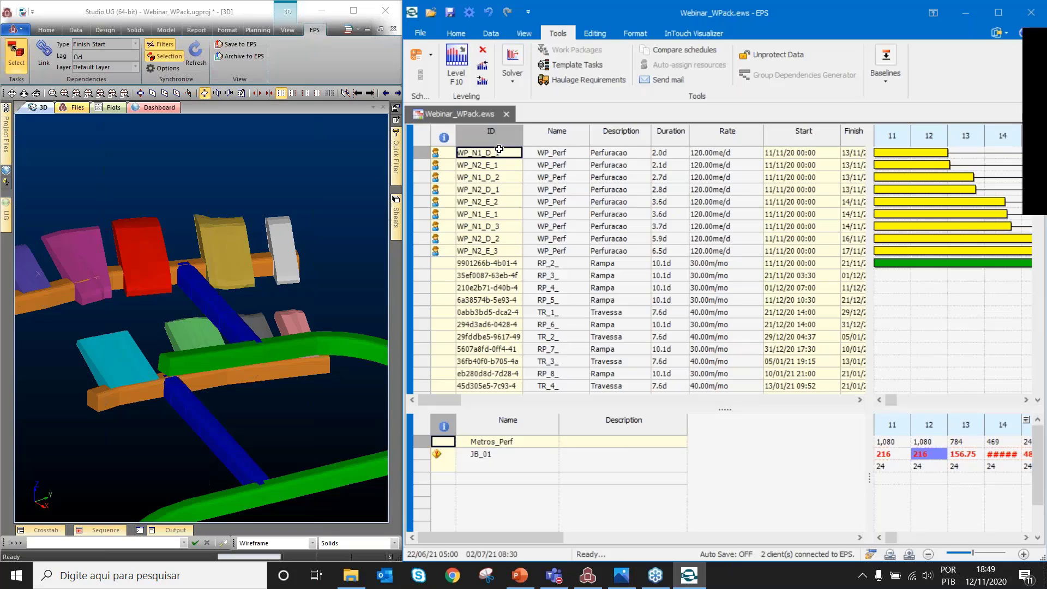
{"action": "left_click", "coordinate": [498, 165]}
{"action": "left_click", "coordinate": [499, 201]}
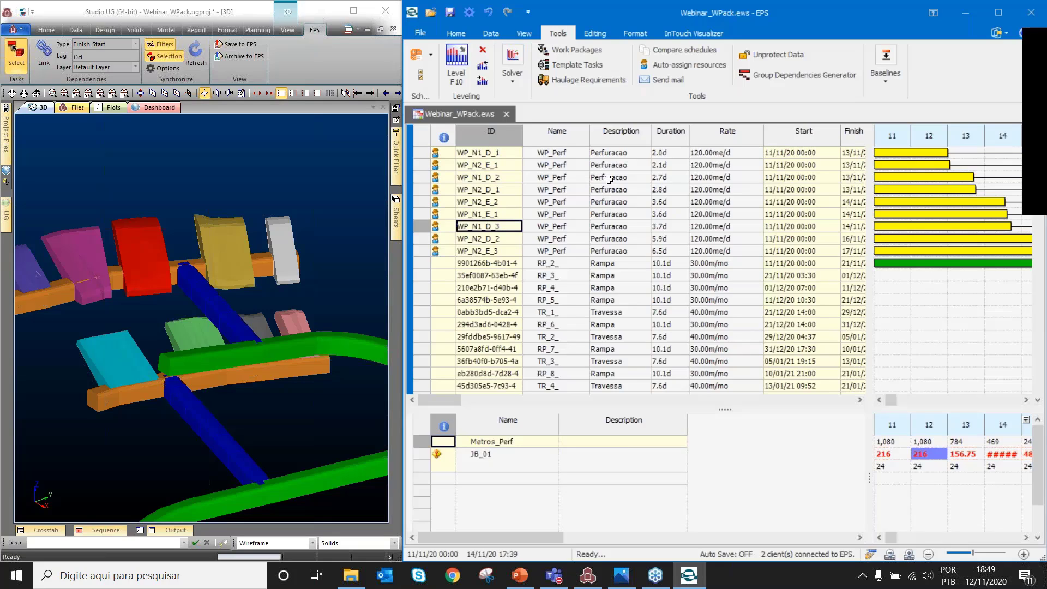
{"action": "left_click", "coordinate": [438, 157]}
{"action": "left_click", "coordinate": [437, 163]}
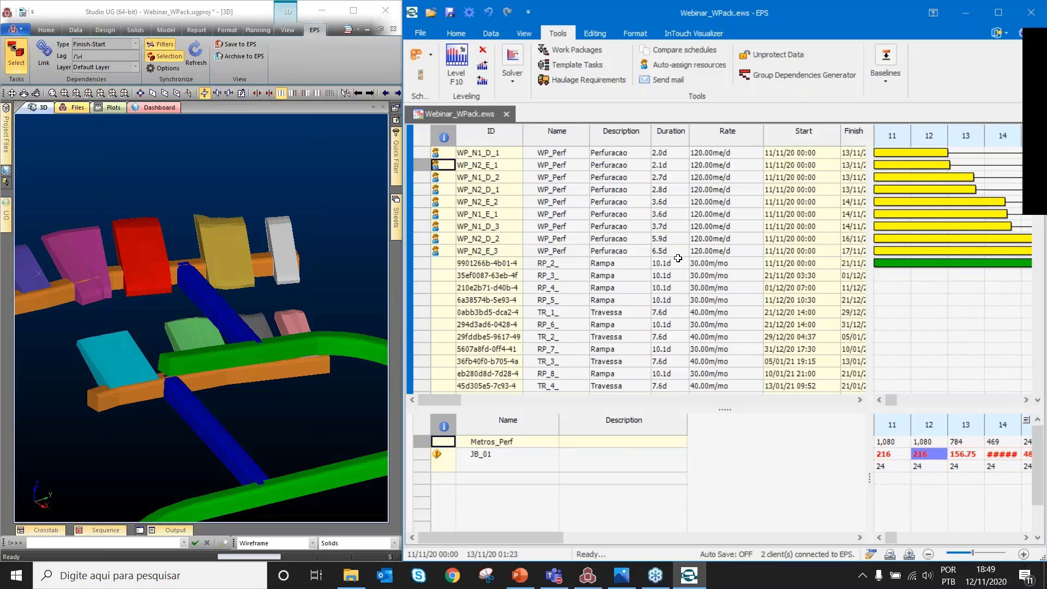
Review the properties of resource JB_01 and the drilling rate in the Perf_PROD production rate table
{"action": "left_click", "coordinate": [890, 459]}
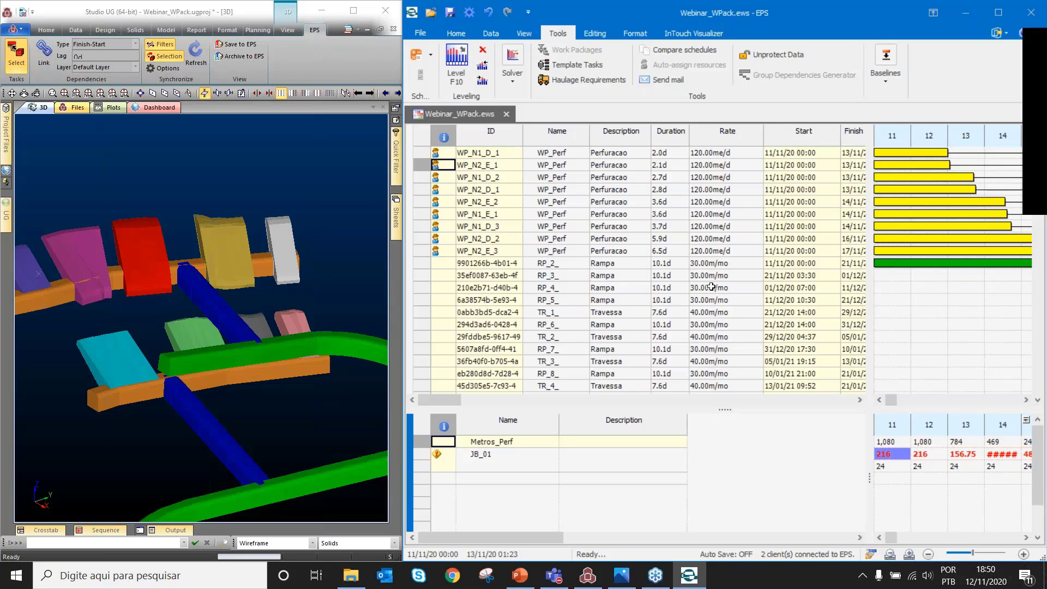
{"action": "left_click", "coordinate": [498, 453]}
{"action": "double_click", "coordinate": [498, 453]}
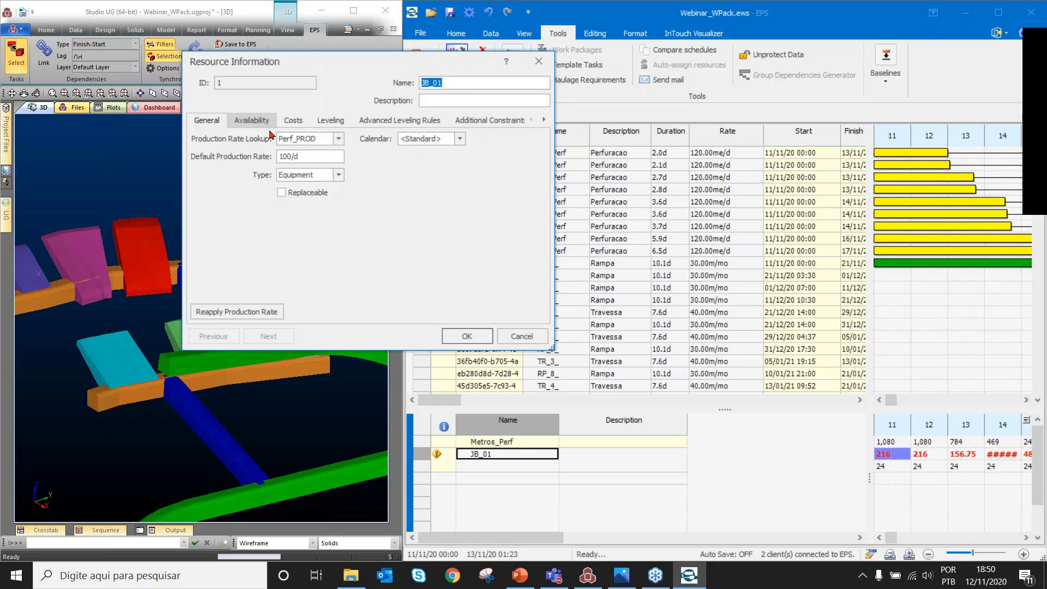
{"action": "left_click", "coordinate": [532, 340]}
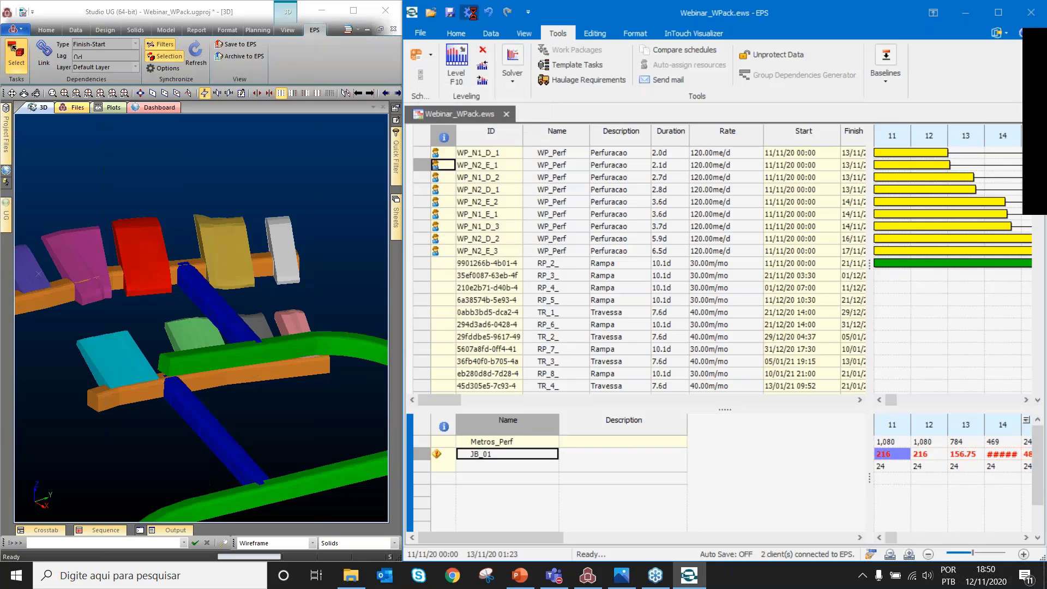
{"action": "double_click", "coordinate": [447, 124]}
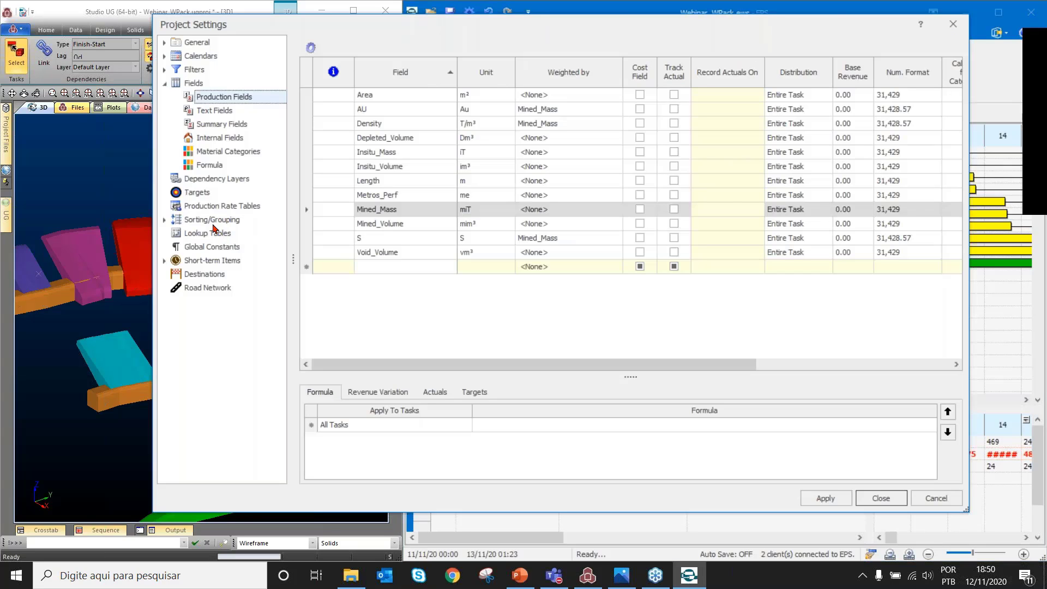
{"action": "left_click", "coordinate": [218, 206]}
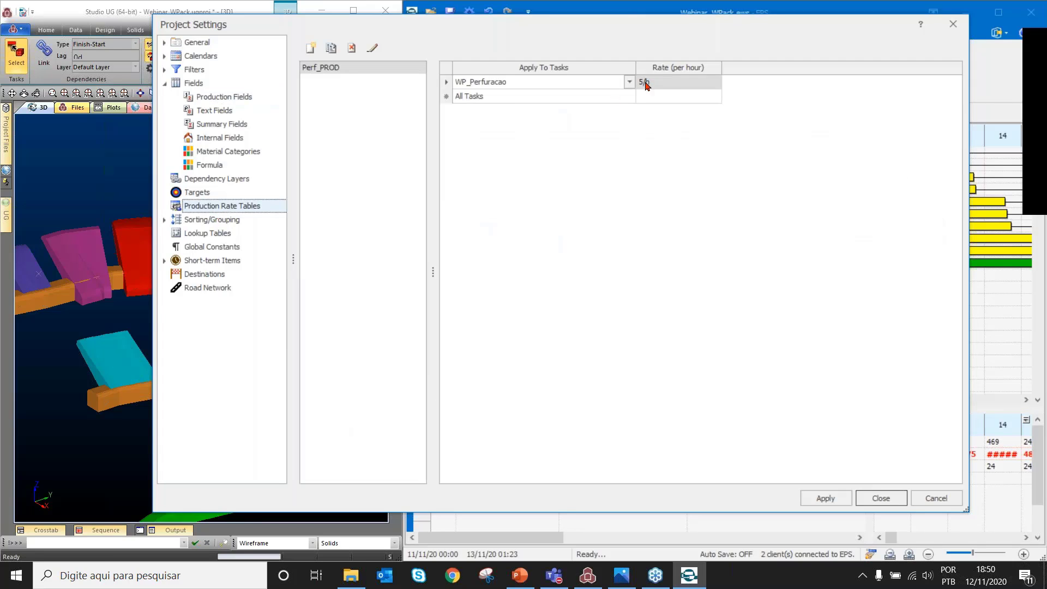
{"action": "left_click", "coordinate": [932, 498]}
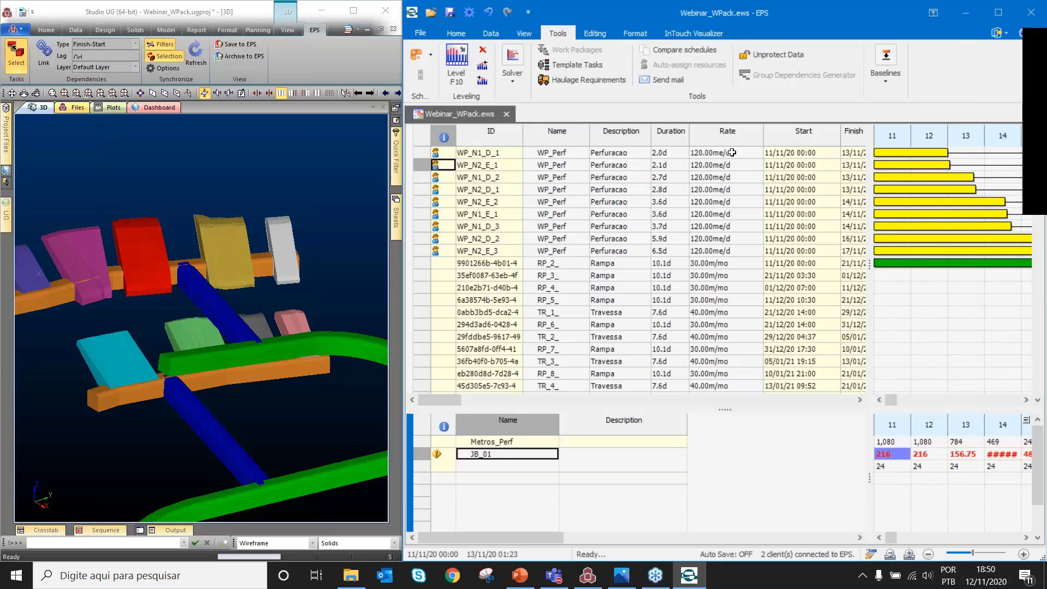
Compare the rates of the WP_Perf tasks from WP_N1_D_1 to WP_N2_E_3
{"action": "left_click", "coordinate": [732, 153]}
{"action": "left_click_drag", "start_coordinate": [732, 153], "coordinate": [736, 251]}
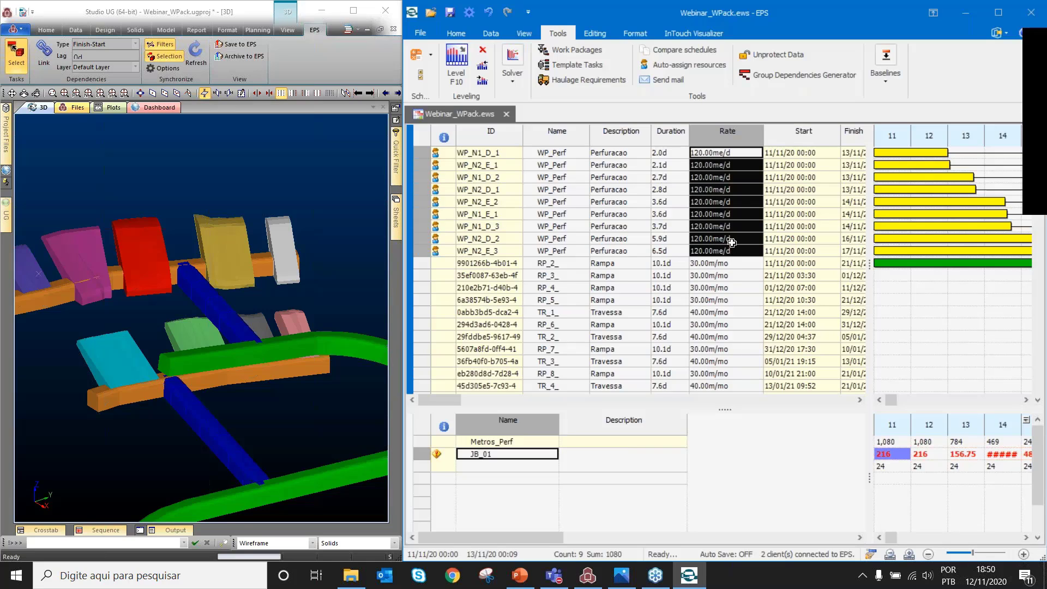
{"action": "left_click", "coordinate": [725, 225]}
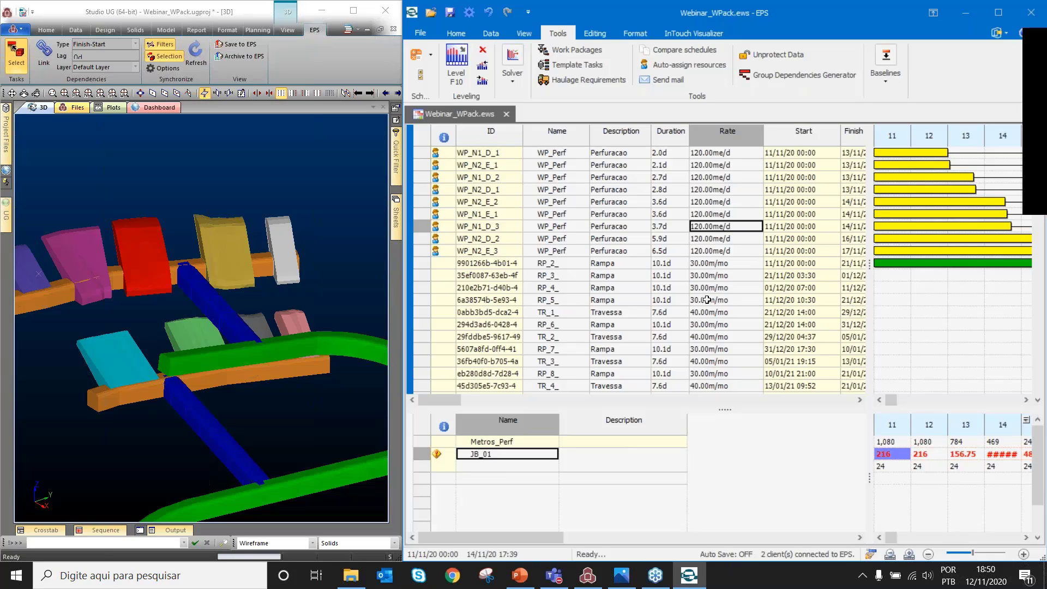
{"action": "left_click", "coordinate": [622, 214]}
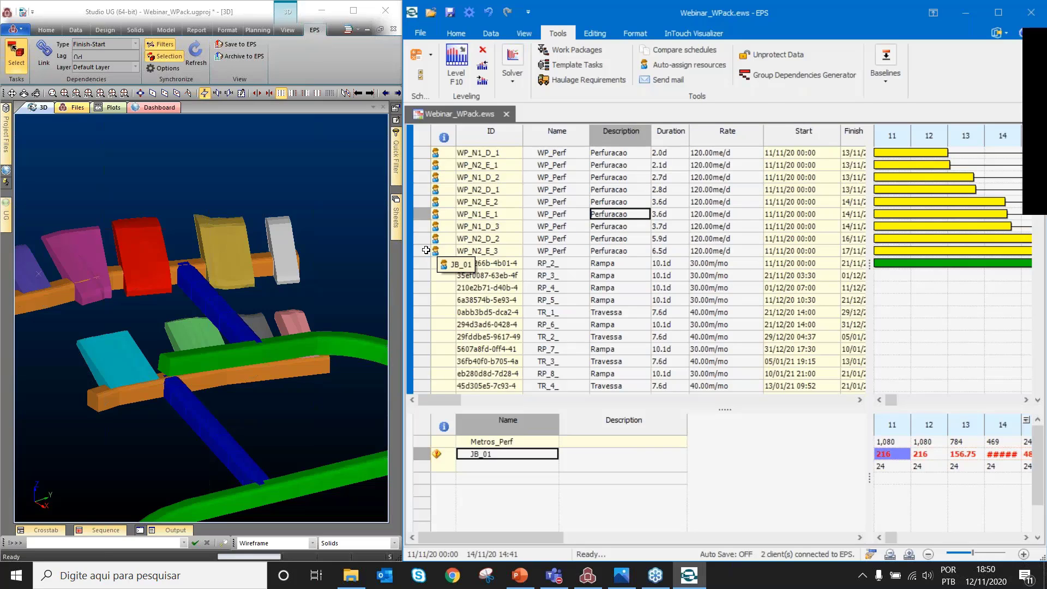
Delete the generated WP_Perf tasks from WP_N1_D_1 to WP_N2_E_3 and confirm the deletion
{"action": "left_click_drag", "start_coordinate": [426, 250], "coordinate": [422, 159]}
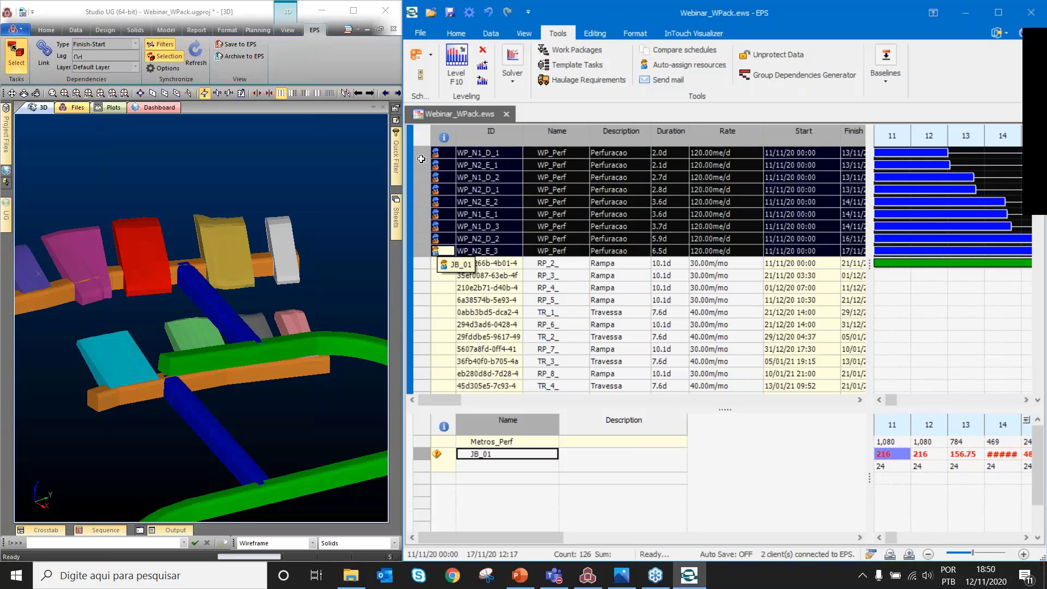
{"action": "key", "text": "Delete"}
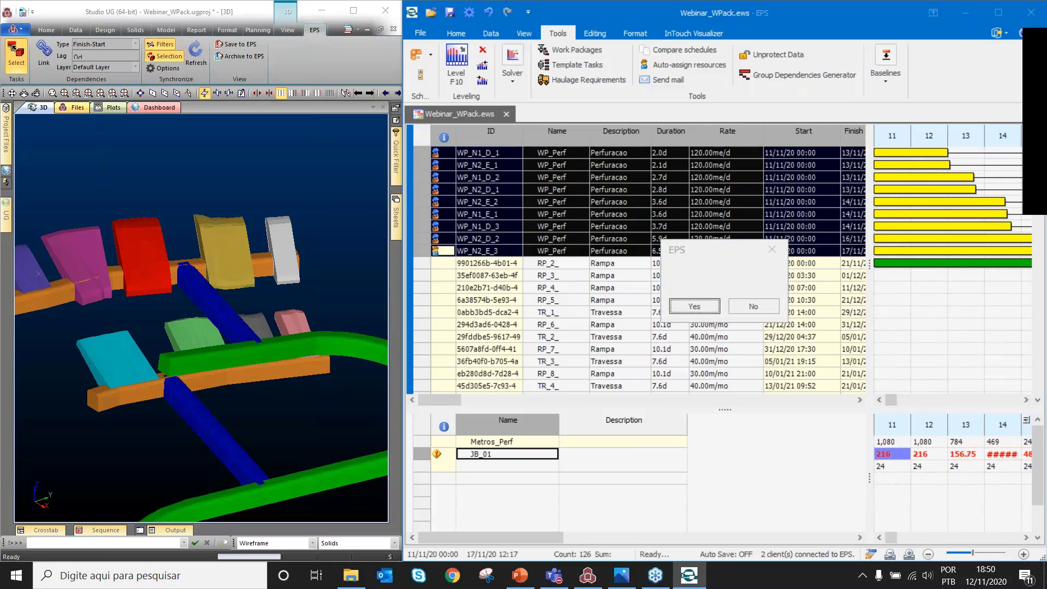
{"action": "key", "text": "Return"}
Set the Perf_Stope work package template's WP_Perf row to generate for All Tasks
{"action": "left_click", "coordinate": [576, 50]}
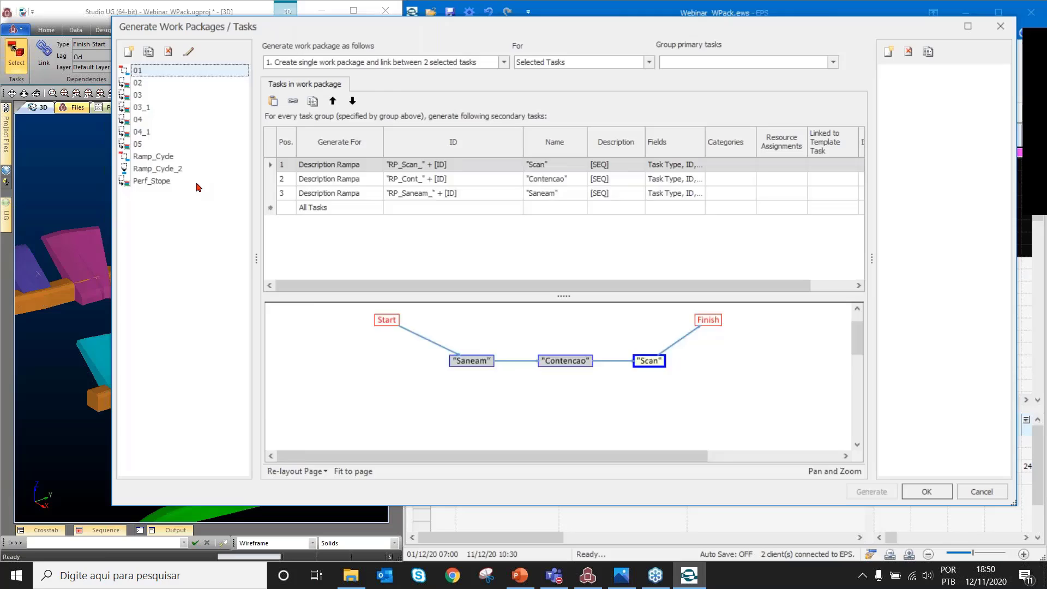
{"action": "left_click", "coordinate": [198, 187]}
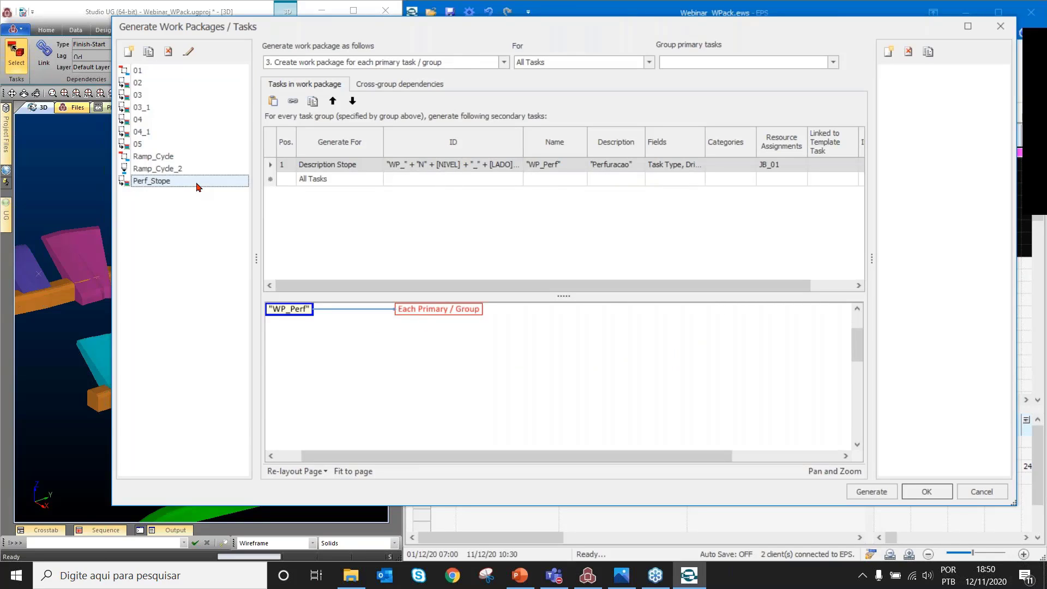
{"action": "left_click", "coordinate": [576, 167]}
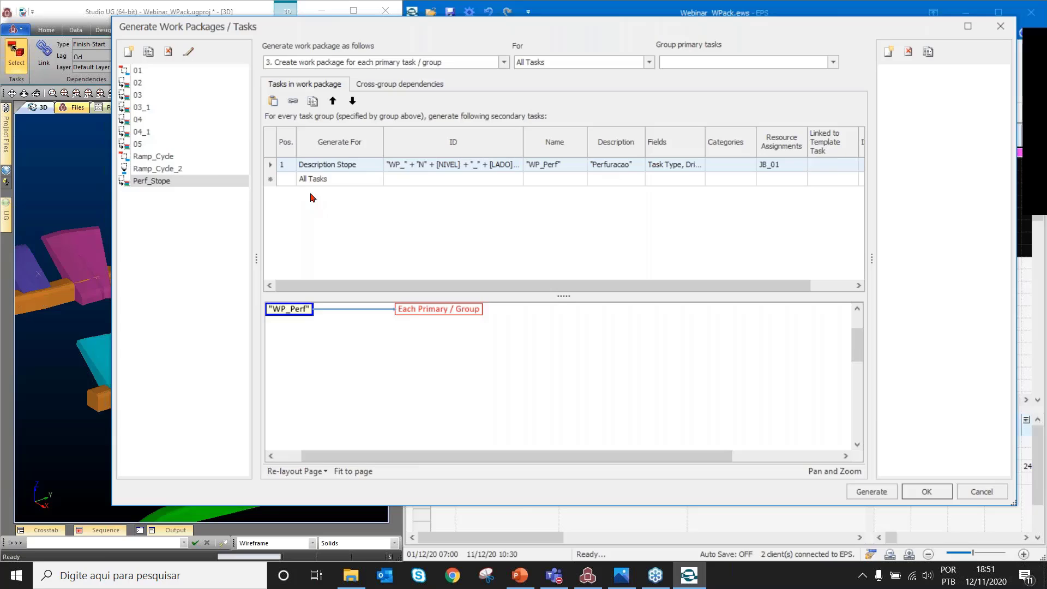
{"action": "left_click", "coordinate": [217, 180]}
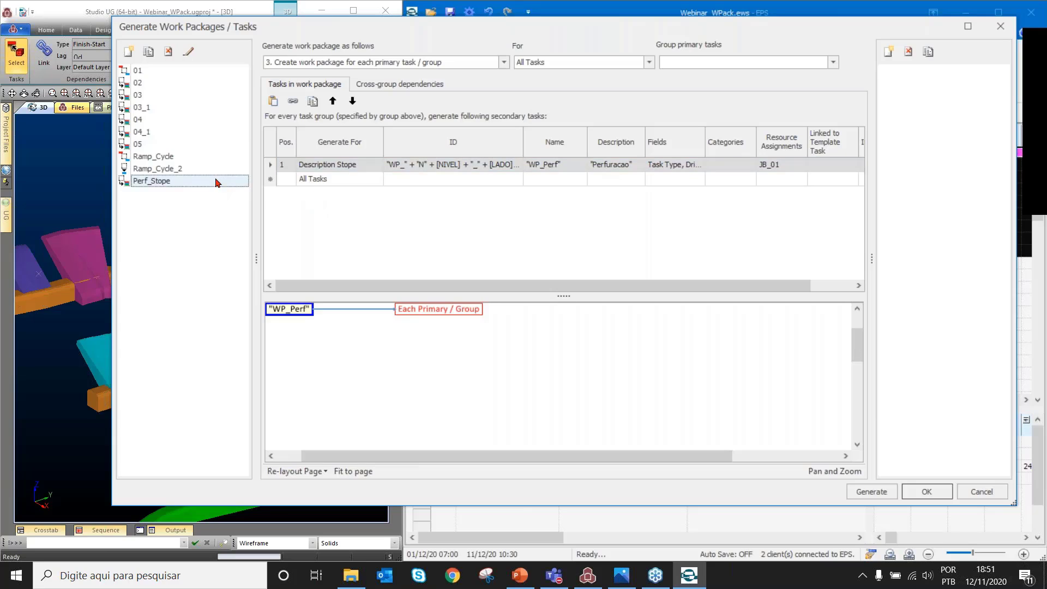
{"action": "left_click", "coordinate": [375, 169]}
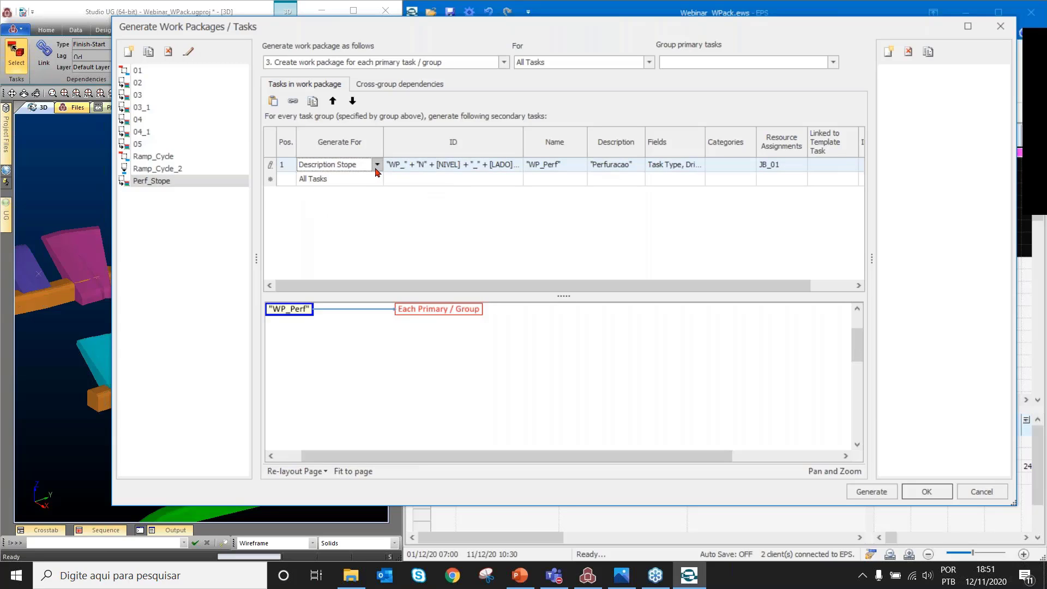
{"action": "left_click", "coordinate": [377, 164]}
{"action": "left_click", "coordinate": [370, 177]}
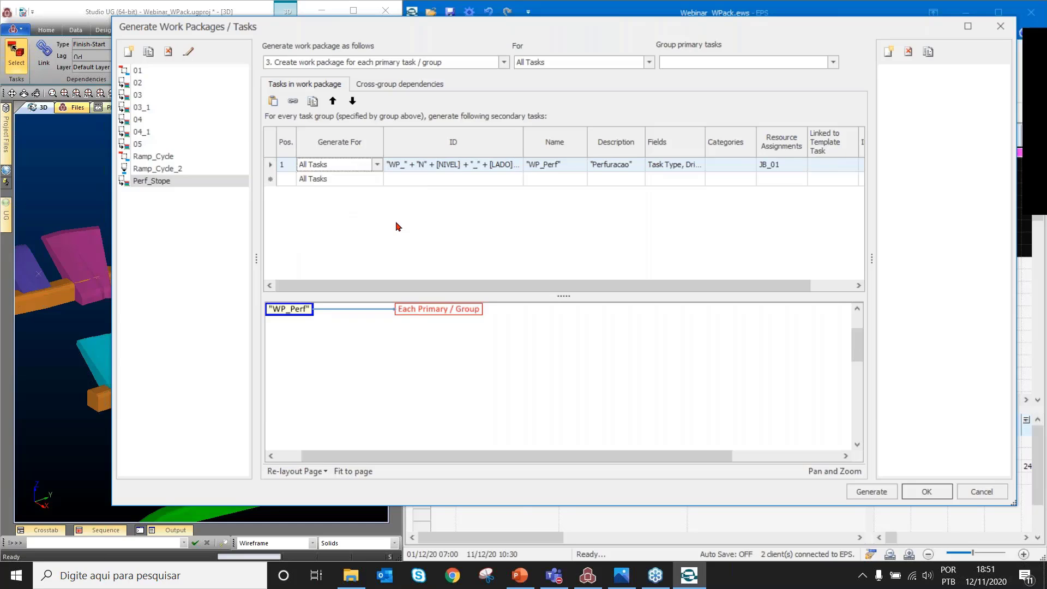
Restrict the Perf_Stope work package to Filtered Tasks and save the template settings
{"action": "left_click", "coordinate": [650, 62]}
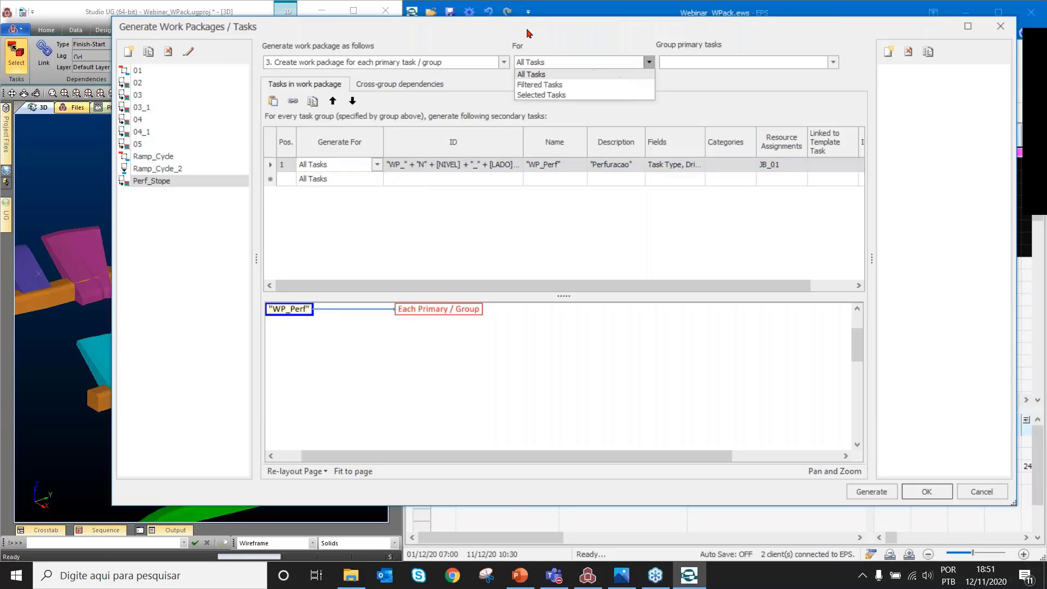
{"action": "left_click", "coordinate": [582, 85]}
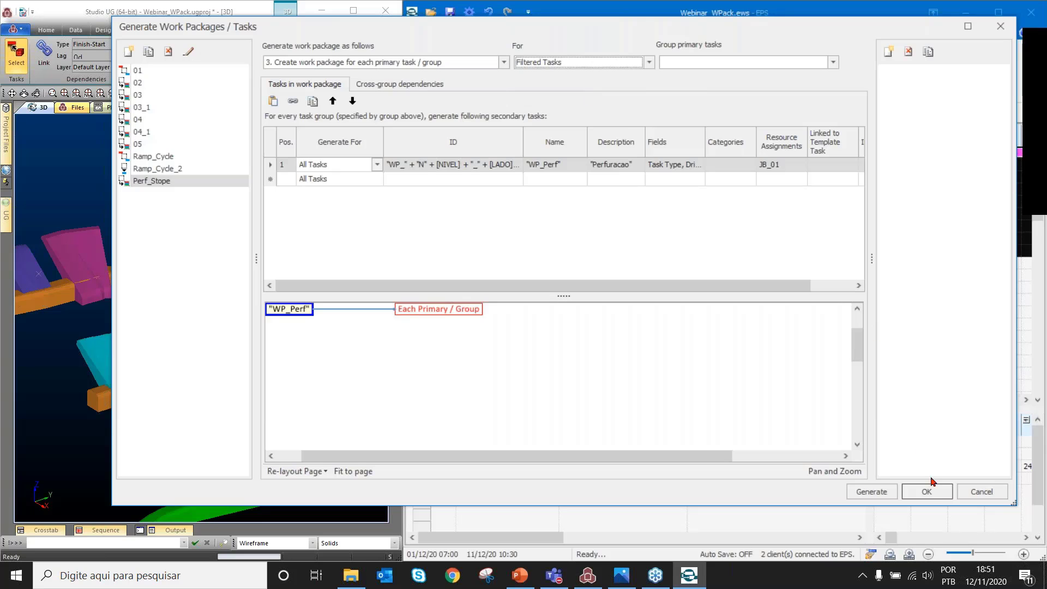
{"action": "left_click", "coordinate": [932, 493]}
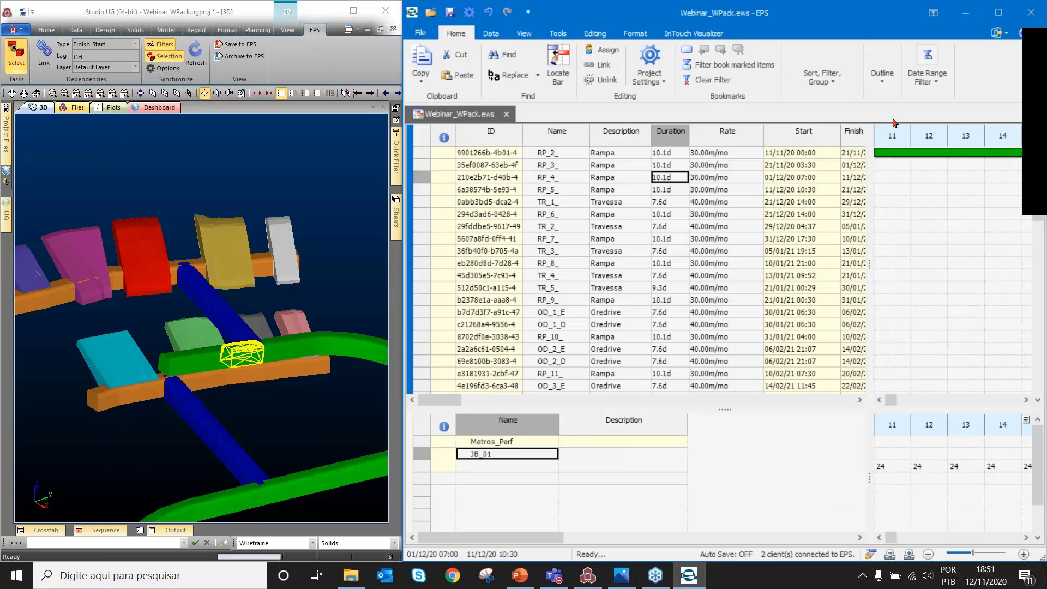
Filter the schedule with the Description Stope task filter
{"action": "left_click", "coordinate": [822, 76]}
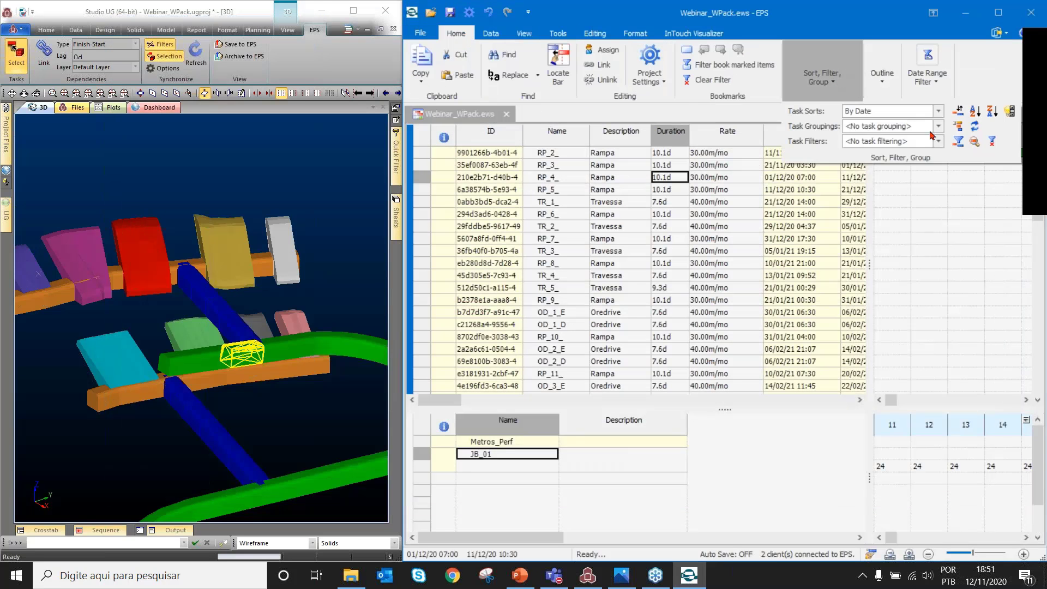
{"action": "left_click", "coordinate": [938, 141]}
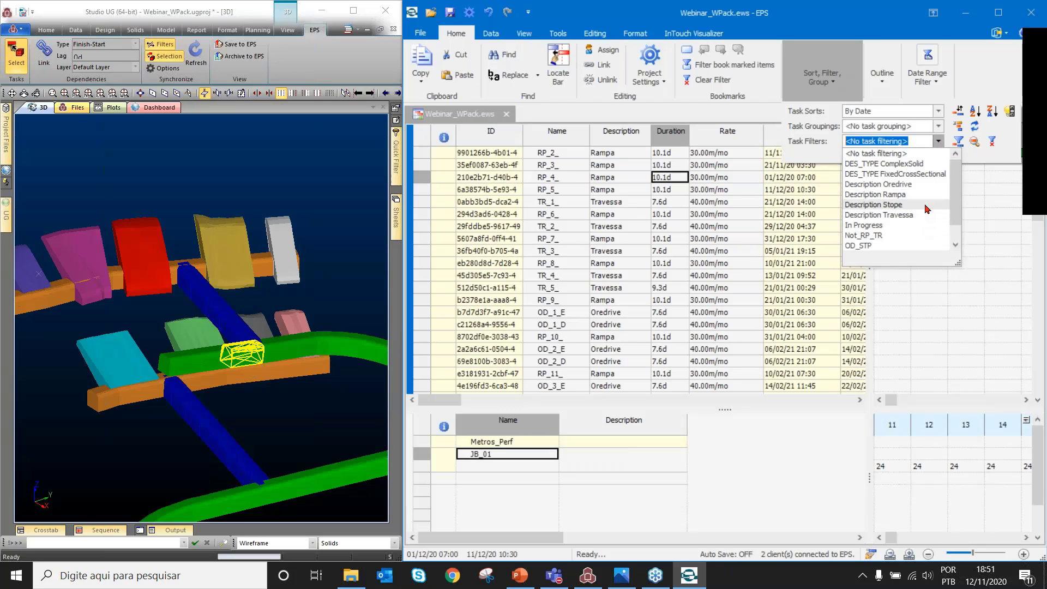
{"action": "left_click", "coordinate": [927, 205]}
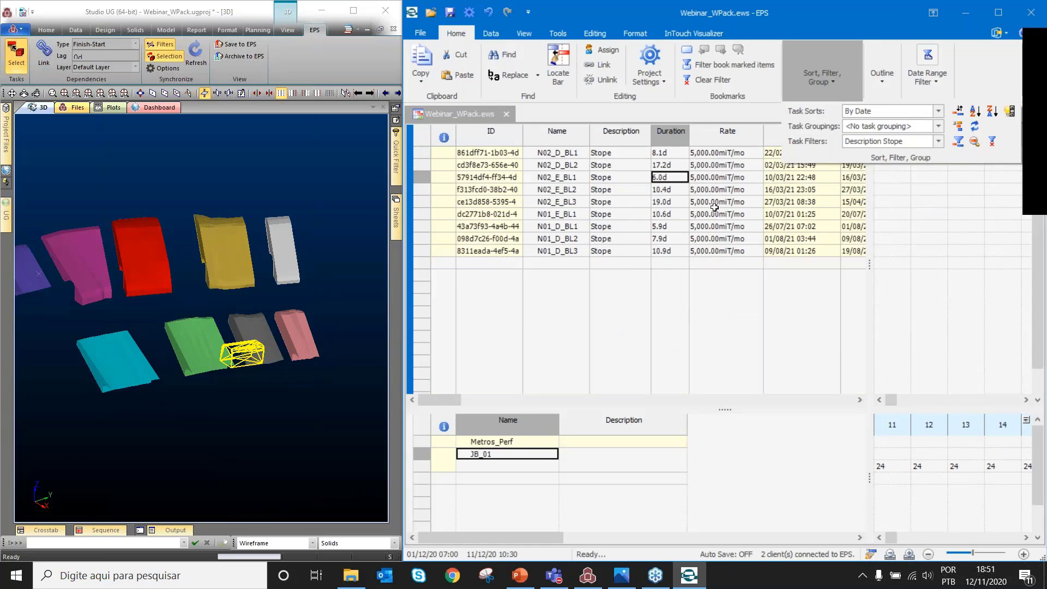
Generate the WP_Perf drilling tasks from the Perf_Stope template for the filtered stopes, and remove the task filter
{"action": "left_click", "coordinate": [552, 36]}
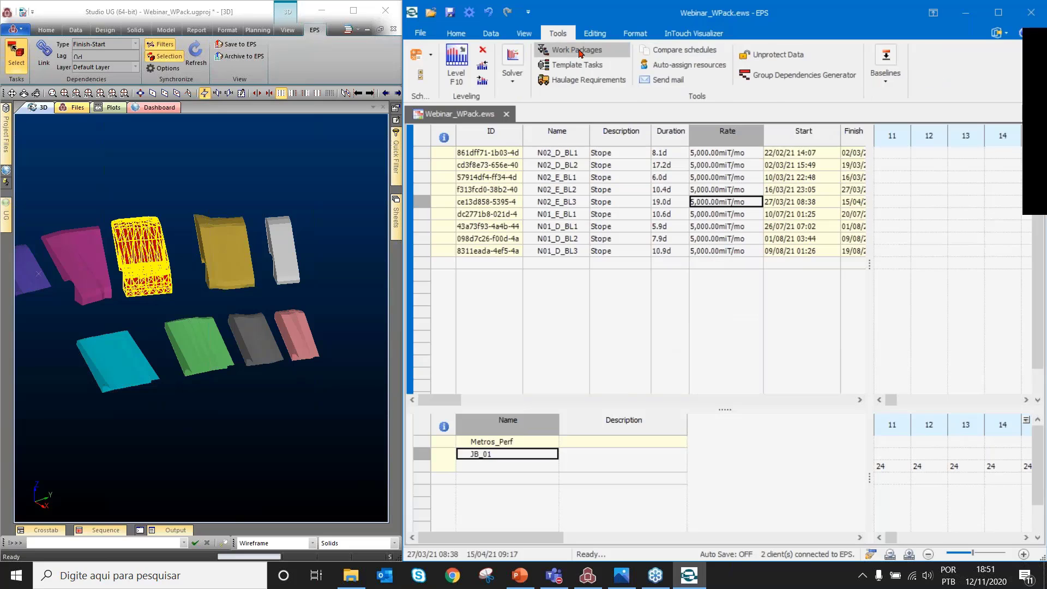
{"action": "left_click", "coordinate": [562, 48]}
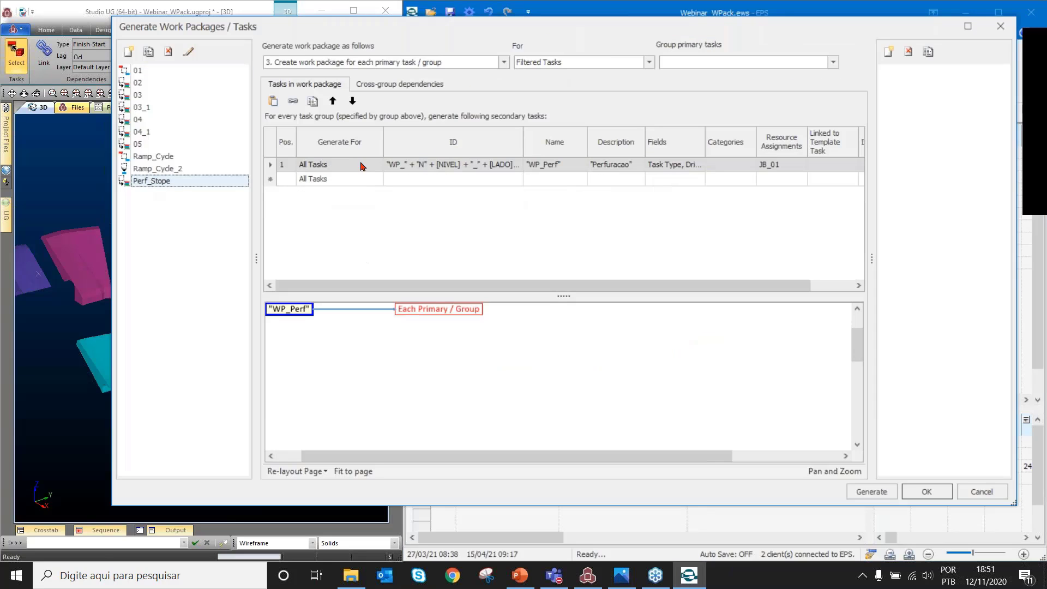
{"action": "left_click", "coordinate": [927, 492]}
{"action": "left_click_drag", "start_coordinate": [607, 35], "coordinate": [597, 42]}
{"action": "left_click", "coordinate": [871, 501]}
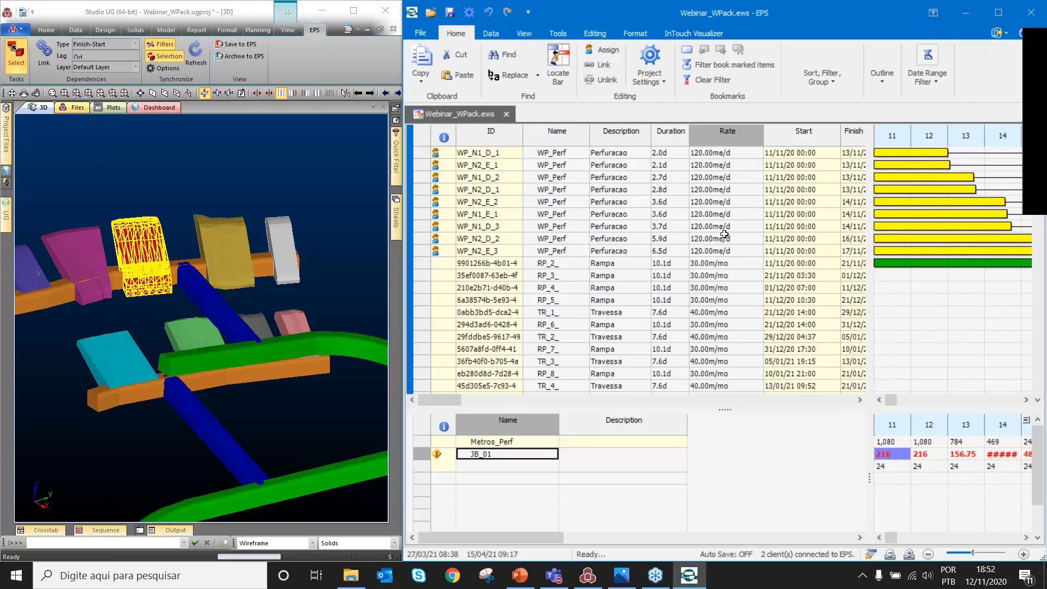
Examine the generated WP_Perf tasks and compare them with the stope tasks further down the schedule
{"action": "left_click", "coordinate": [493, 191]}
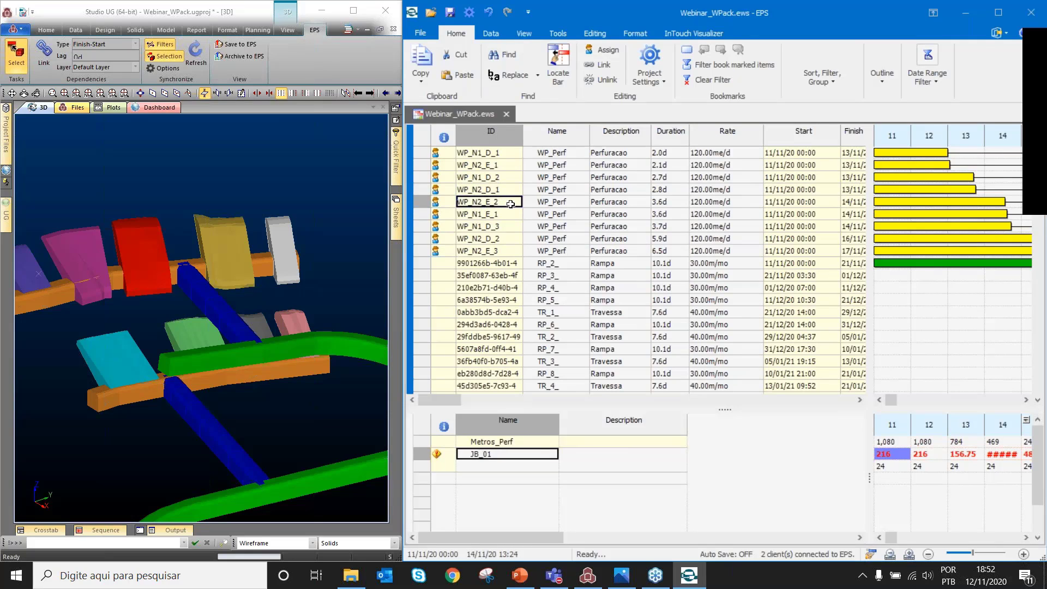
{"action": "left_click", "coordinate": [475, 154]}
{"action": "left_click_drag", "start_coordinate": [506, 251], "coordinate": [495, 164]}
{"action": "scroll", "coordinate": [602, 243], "scroll_direction": "down", "scroll_amount": 8}
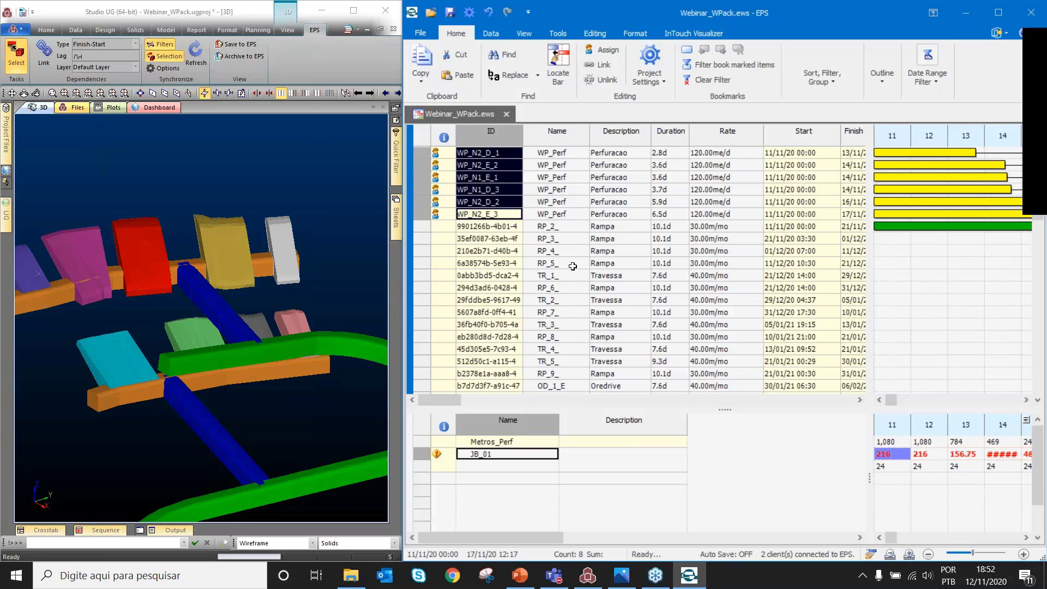
{"action": "scroll", "coordinate": [610, 335], "scroll_direction": "down", "scroll_amount": 10}
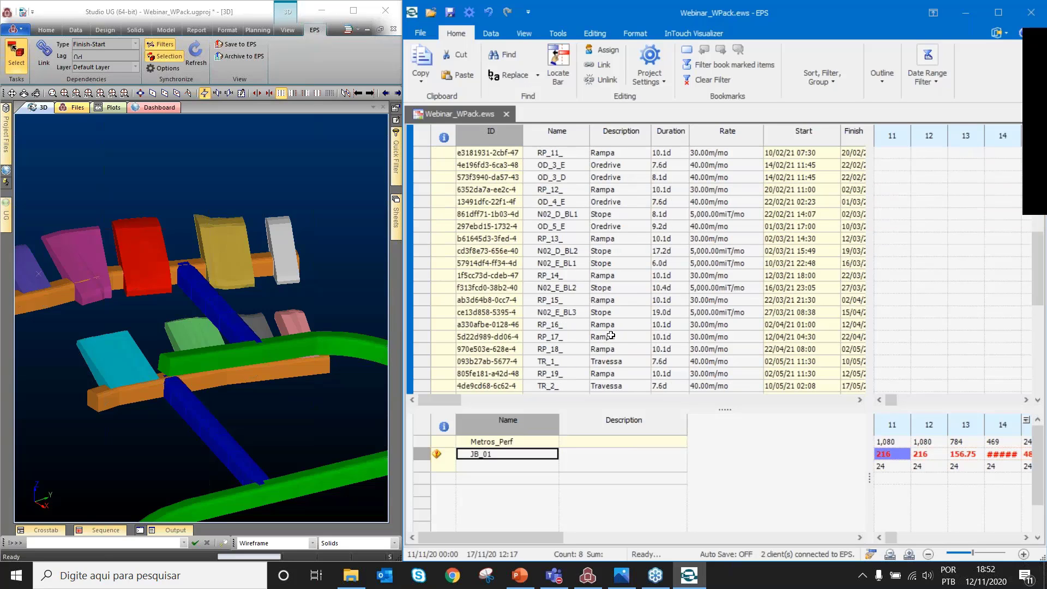
{"action": "scroll", "coordinate": [608, 282], "scroll_direction": "up", "scroll_amount": 4}
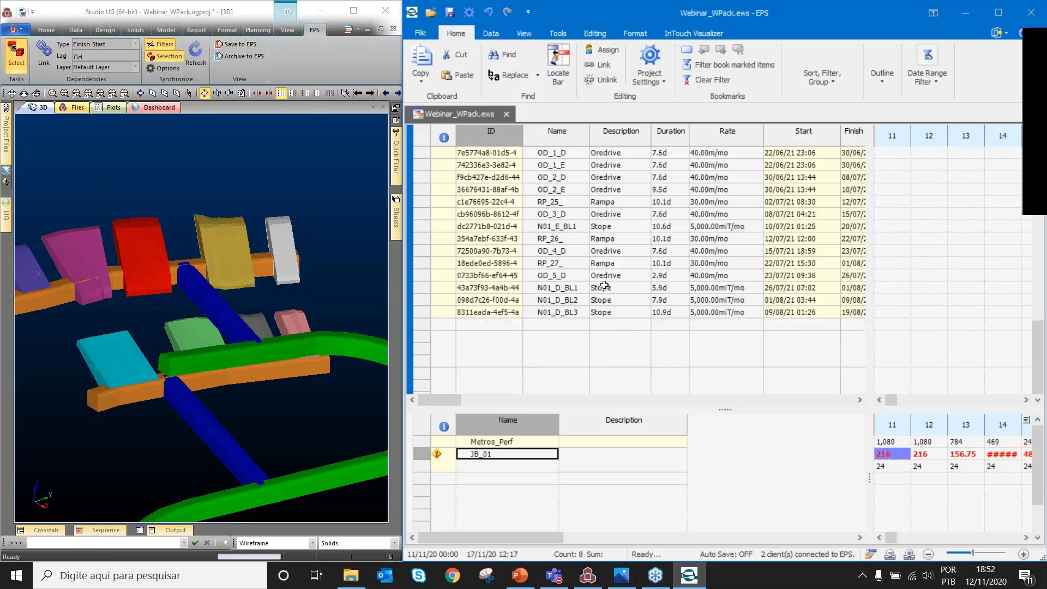
{"action": "scroll", "coordinate": [591, 266], "scroll_direction": "up", "scroll_amount": 10}
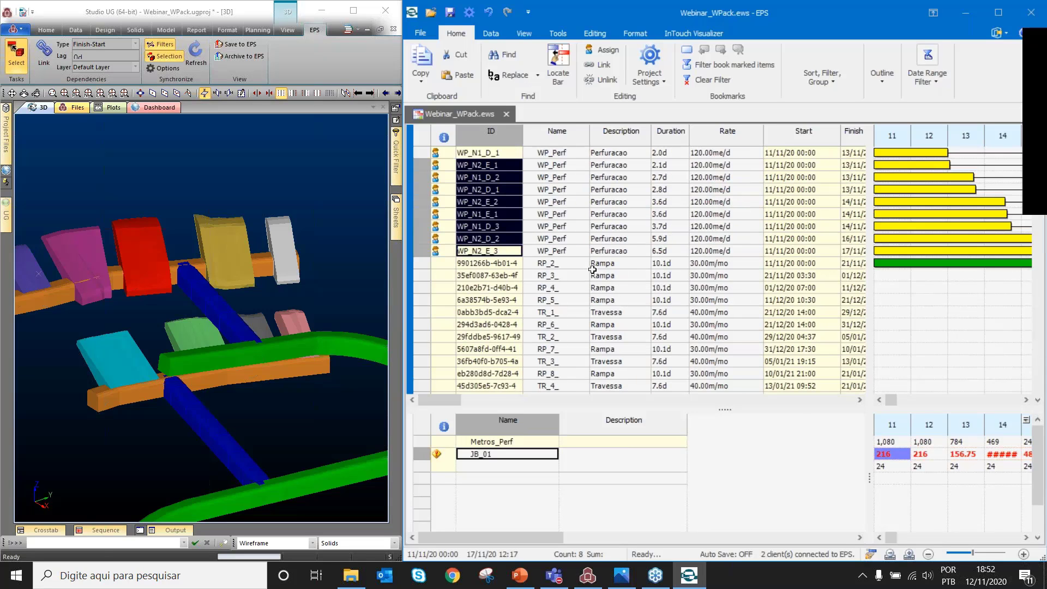
Delete all WP_Perf tasks from WP_N1_D_1 to WP_N2_E_3 and confirm the deletion
{"action": "left_click", "coordinate": [597, 228]}
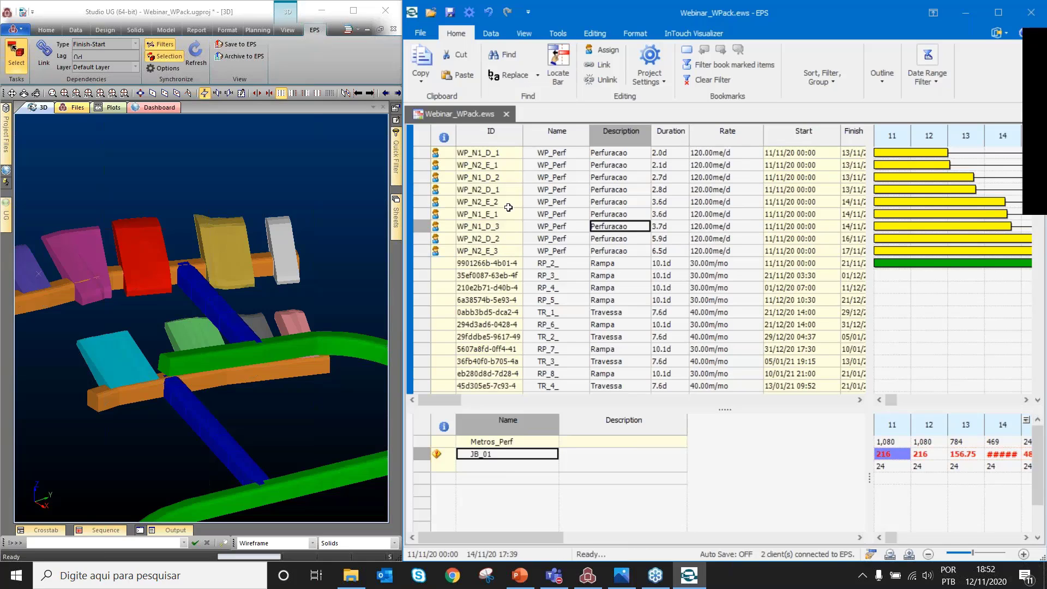
{"action": "left_click_drag", "start_coordinate": [472, 250], "coordinate": [472, 153]}
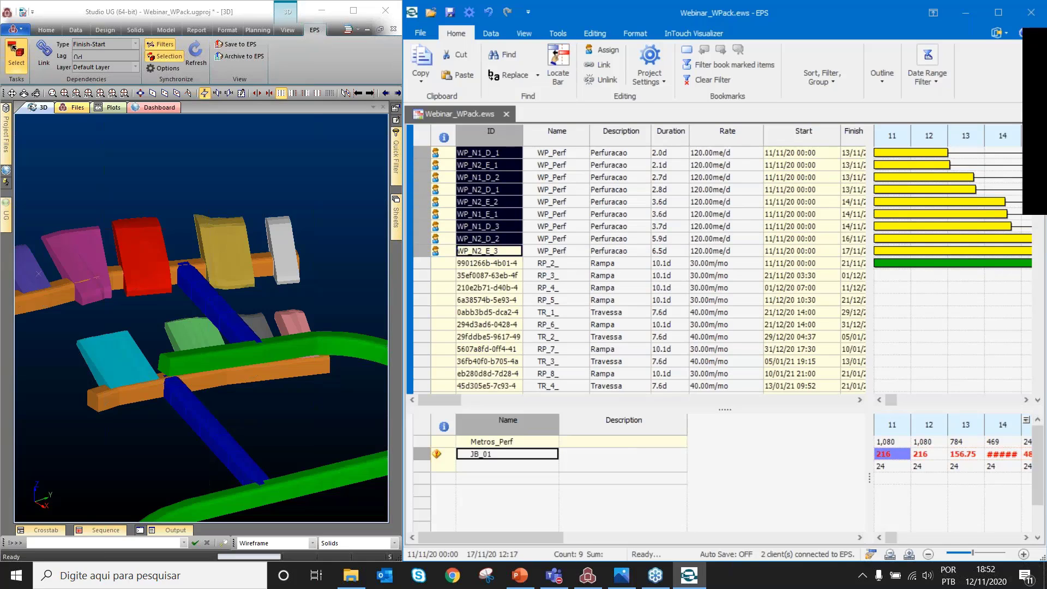
{"action": "key", "text": "Delete"}
{"action": "key", "text": "Return"}
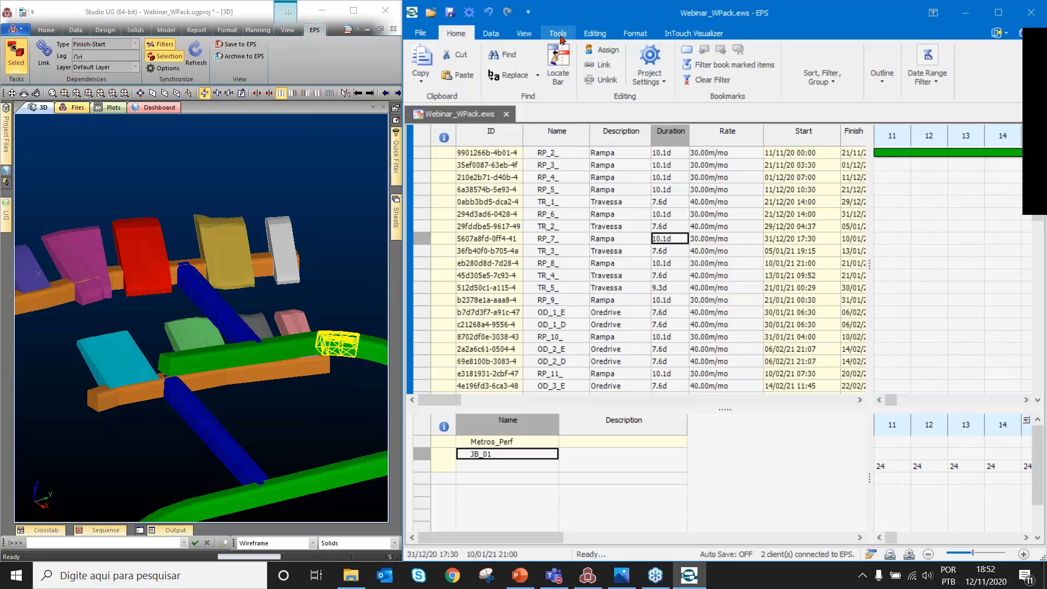
Review the Perf_Stope template and the NIVEL, LADO and SEQ configuration slide in PowerPoint, closing the template without changes
{"action": "left_click", "coordinate": [561, 38]}
{"action": "left_click", "coordinate": [582, 53]}
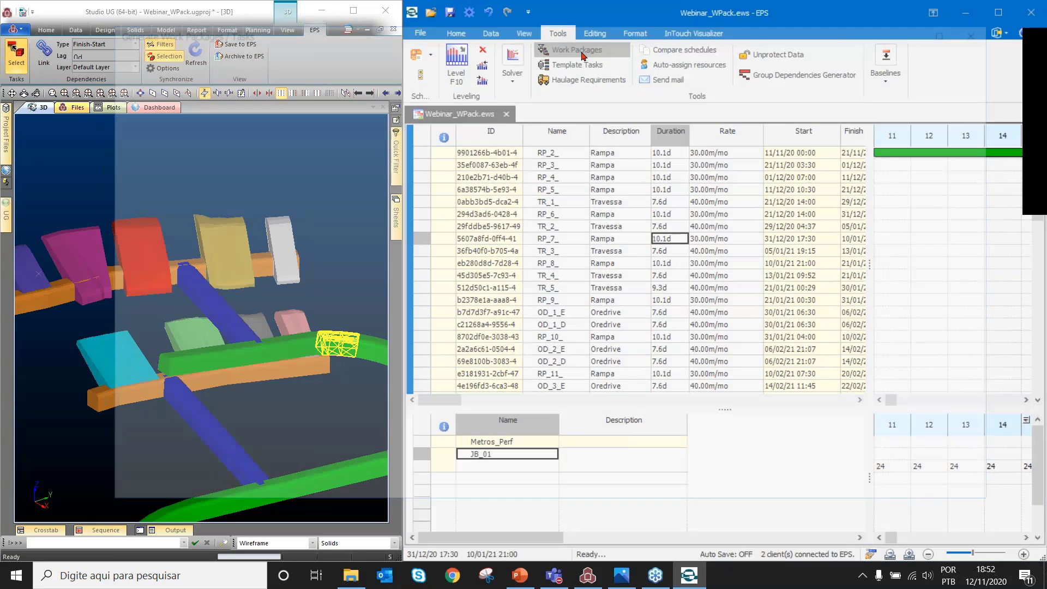
{"action": "left_click", "coordinate": [160, 184]}
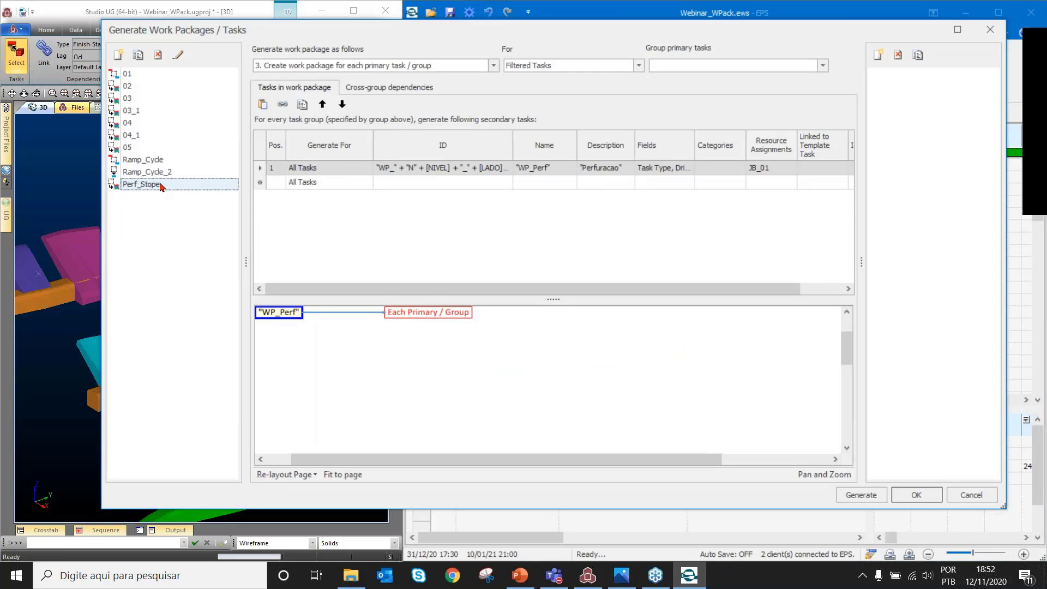
{"action": "left_click", "coordinate": [439, 238]}
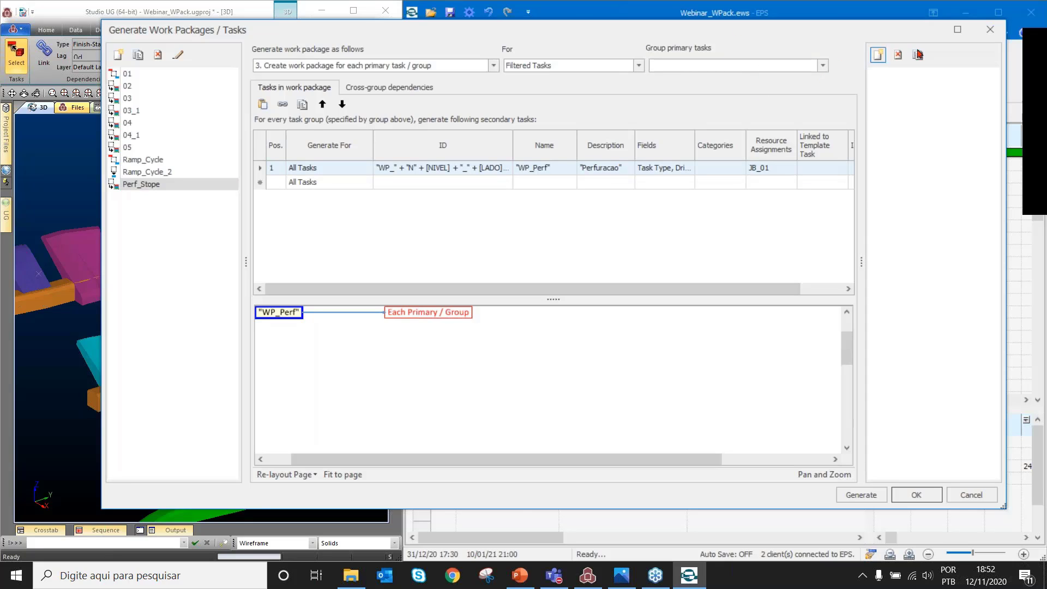
{"action": "mouse_move", "coordinate": [588, 575]}
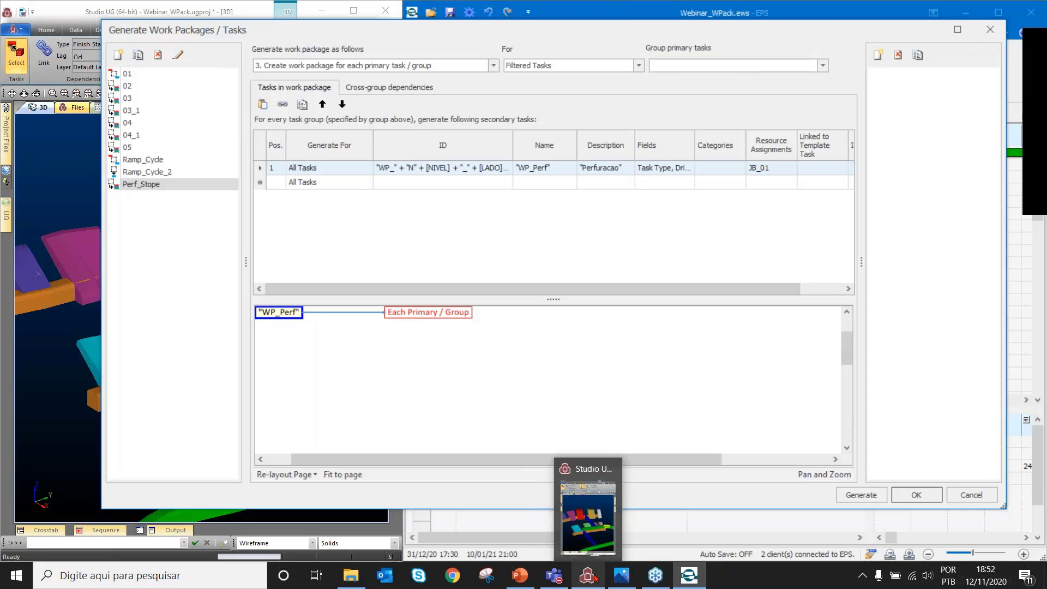
{"action": "left_click", "coordinate": [521, 578]}
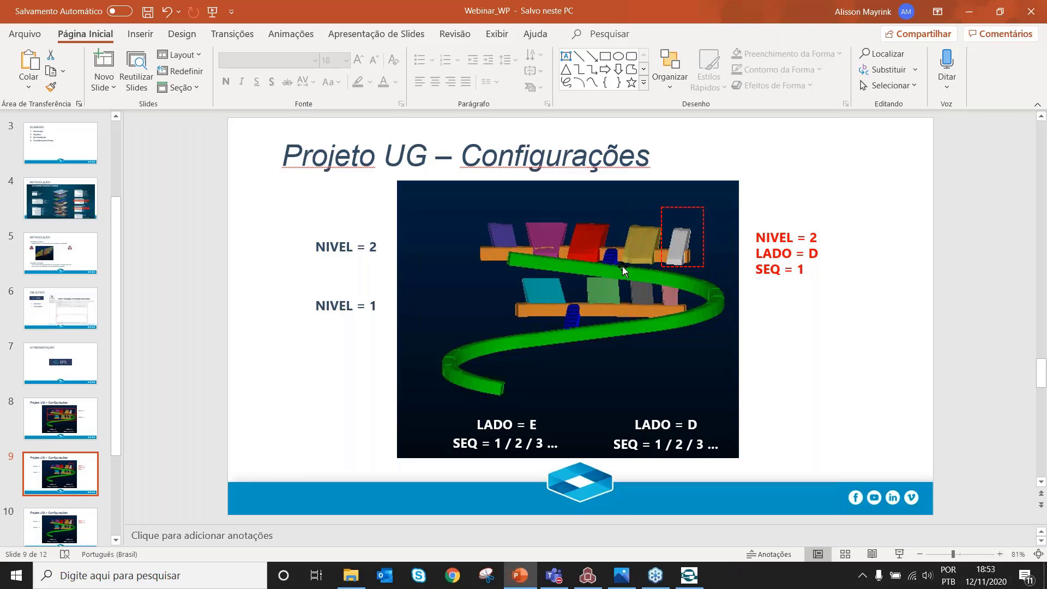
{"action": "left_click", "coordinate": [969, 21]}
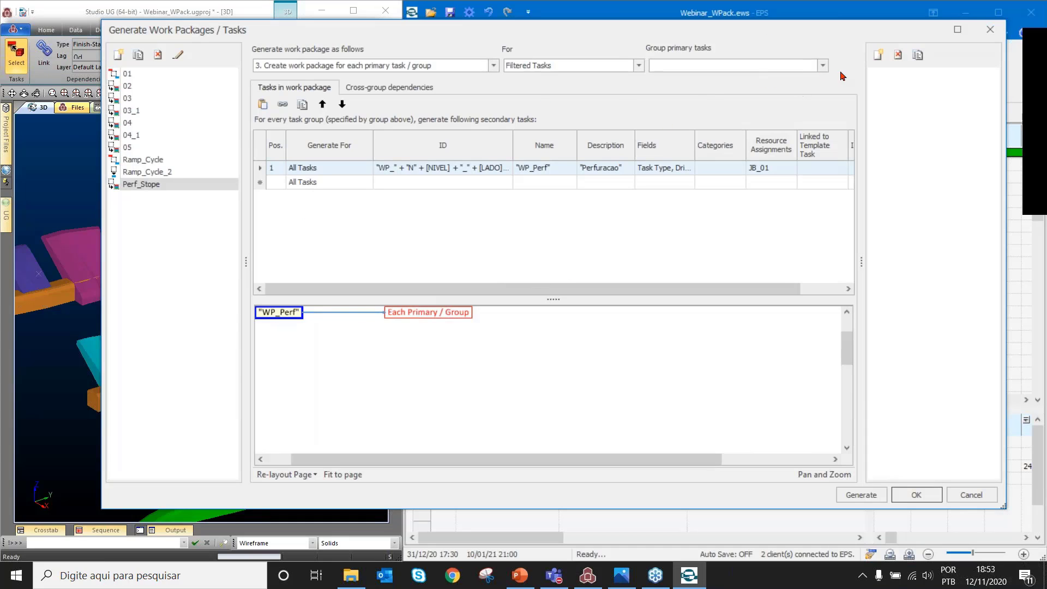
{"action": "left_click", "coordinate": [976, 497]}
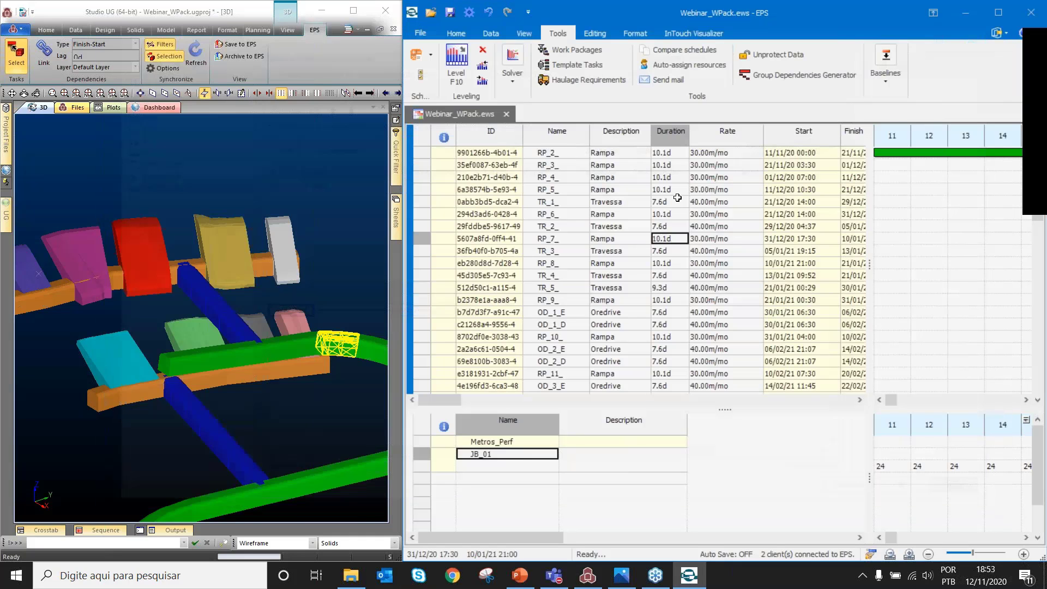
Group the schedule's tasks by Nivel_Lado
{"action": "left_click", "coordinate": [823, 68]}
{"action": "left_click", "coordinate": [938, 126]}
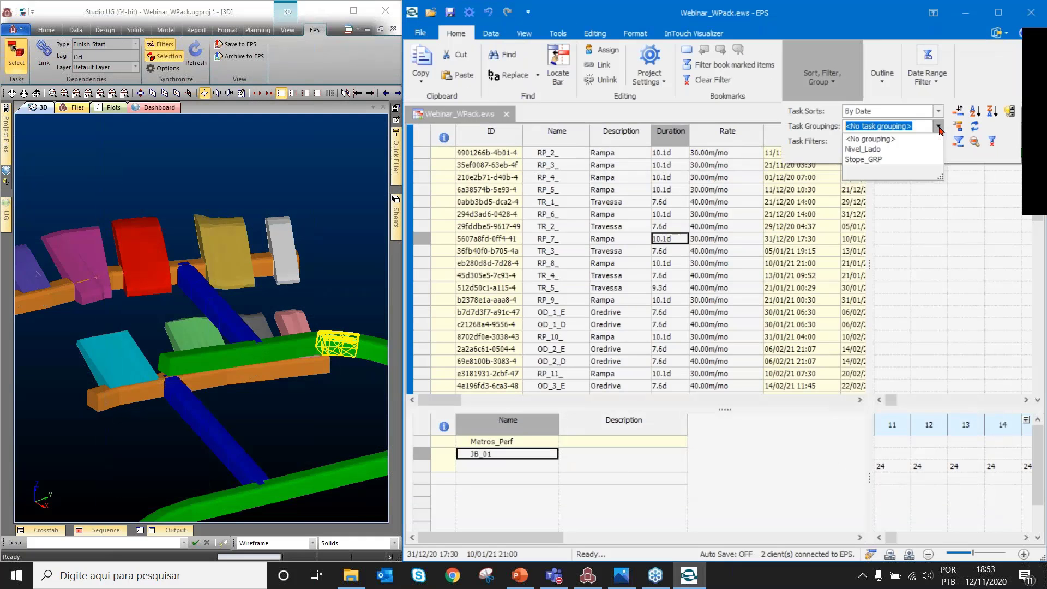
{"action": "left_click", "coordinate": [918, 152]}
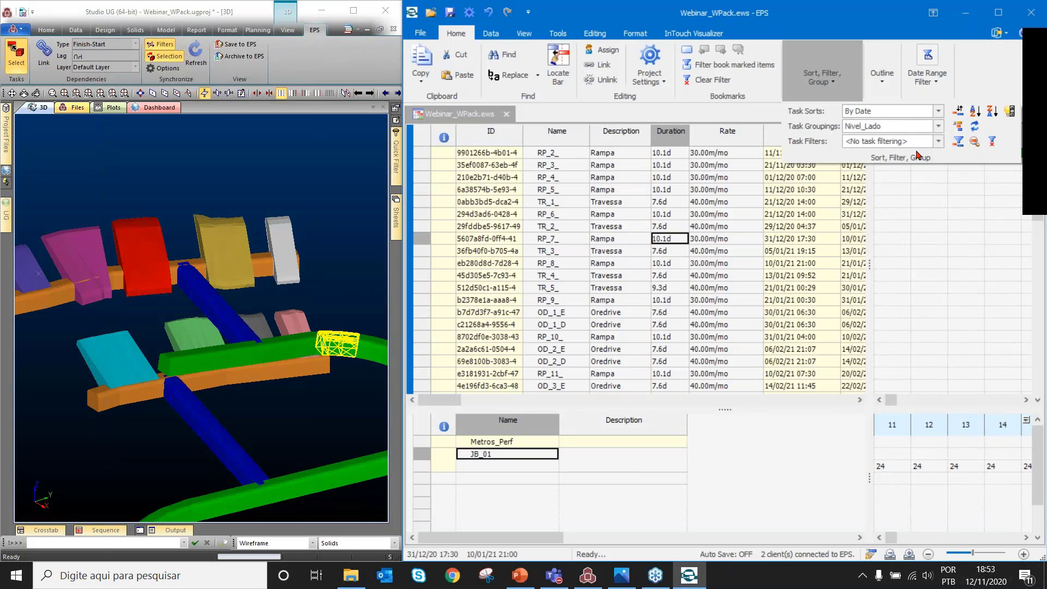
{"action": "left_click", "coordinate": [553, 136]}
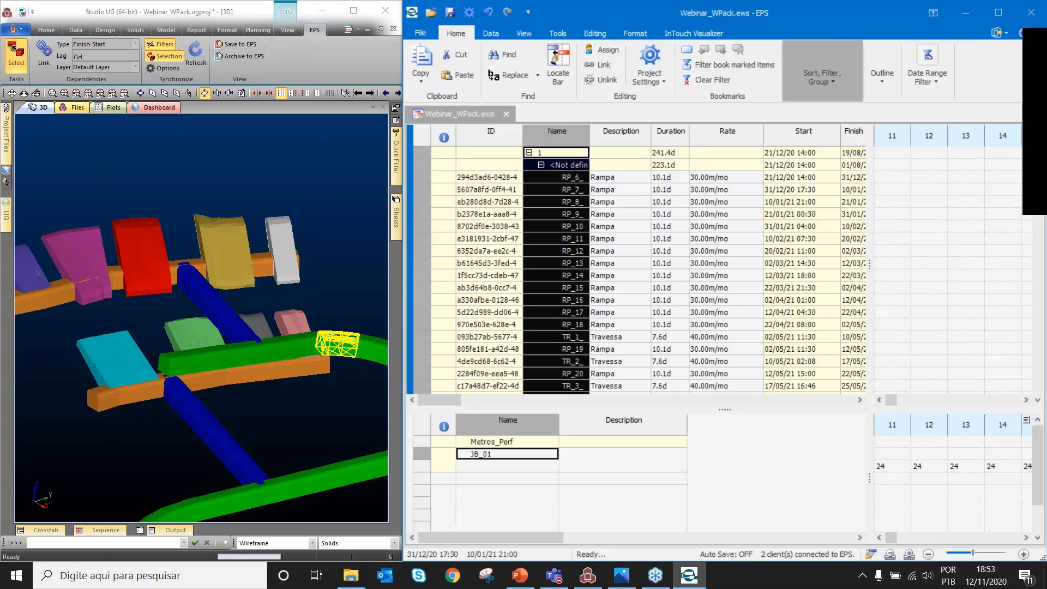
Collapse the Nivel_Lado outline and expand group 1 to show only its side subgroups
{"action": "left_click", "coordinate": [882, 73]}
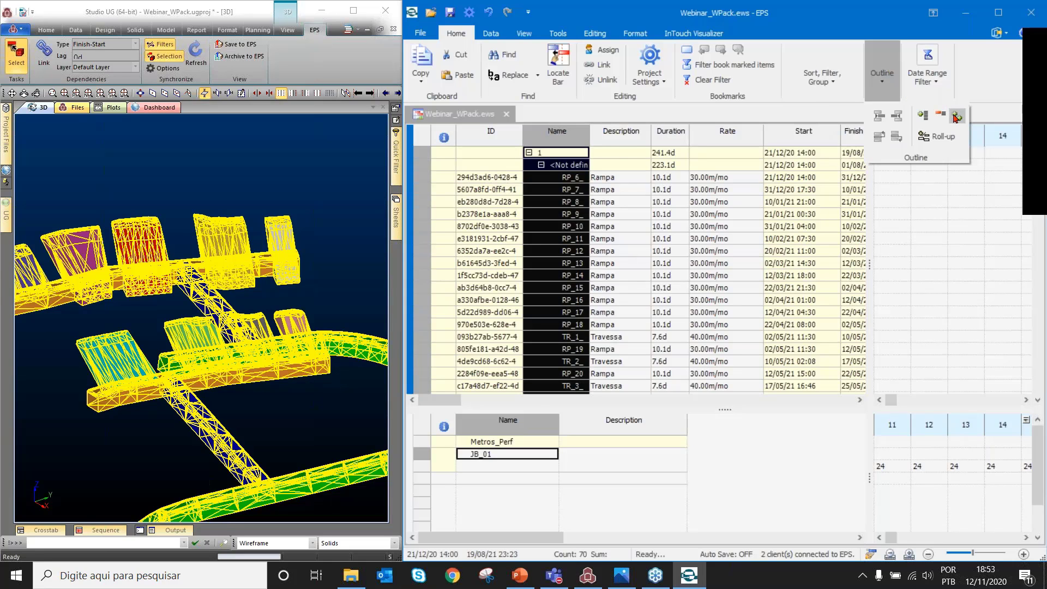
{"action": "left_click", "coordinate": [940, 114]}
{"action": "left_click", "coordinate": [534, 154]}
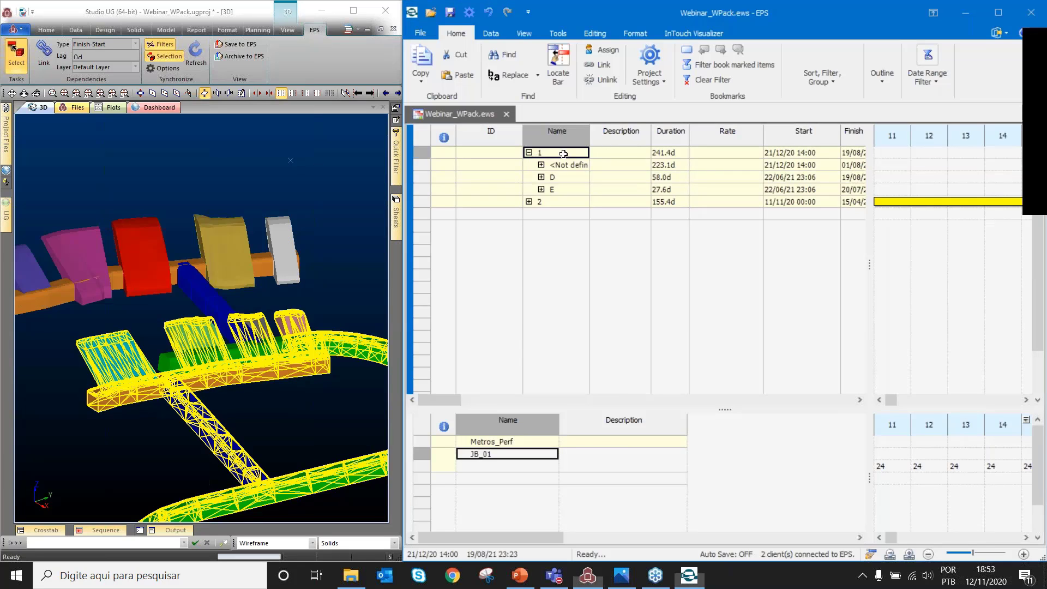
Examine in the 3D model which solids belong to level 1's undefined, D and E side subgroups
{"action": "left_click", "coordinate": [260, 288]}
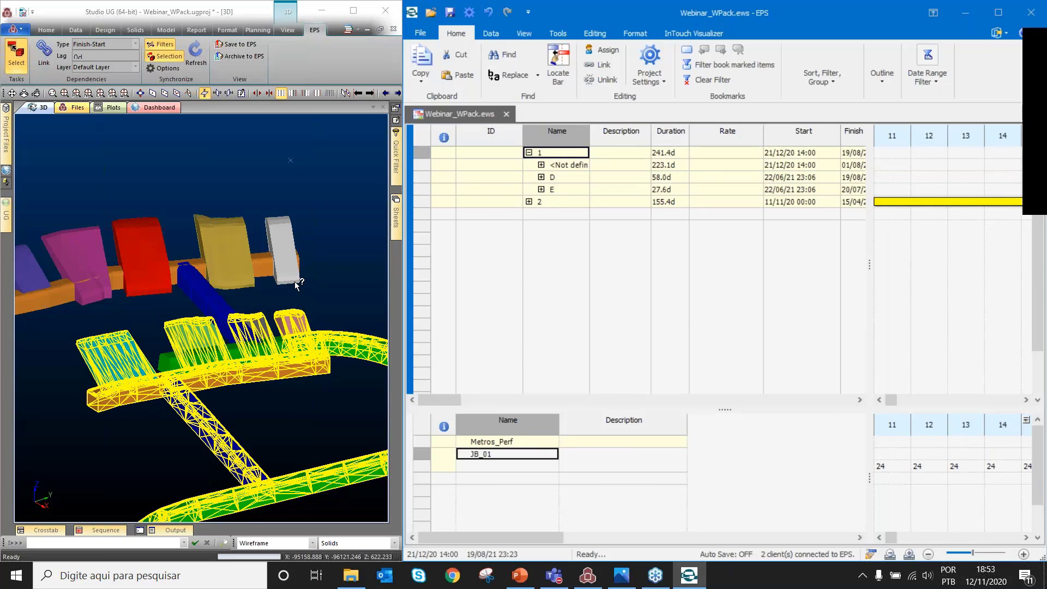
{"action": "left_click_drag", "start_coordinate": [260, 287], "coordinate": [220, 396]}
{"action": "scroll", "coordinate": [219, 396], "scroll_direction": "up", "scroll_amount": 2}
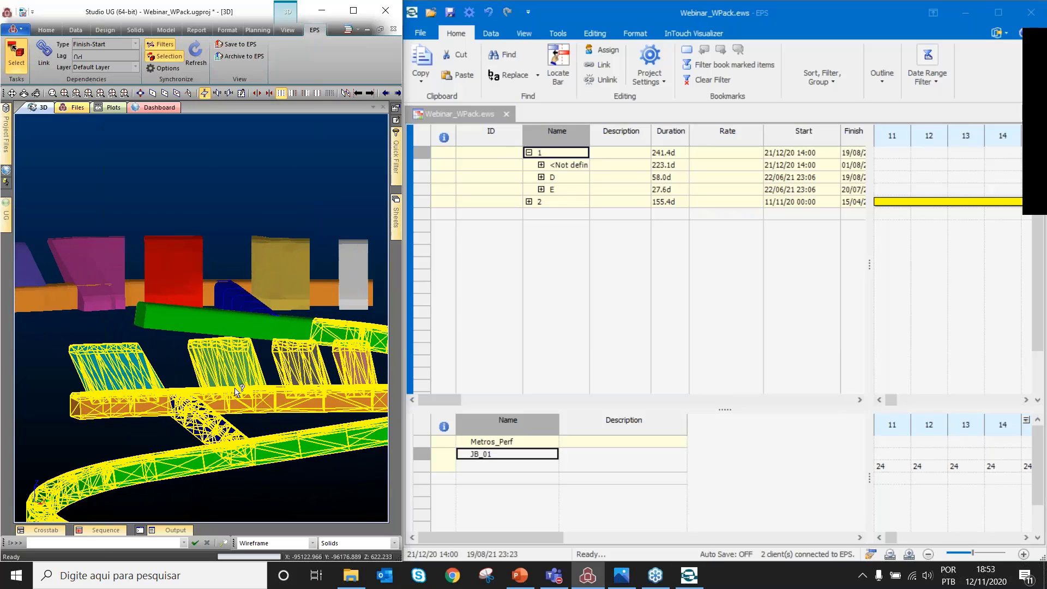
{"action": "left_click", "coordinate": [559, 165]}
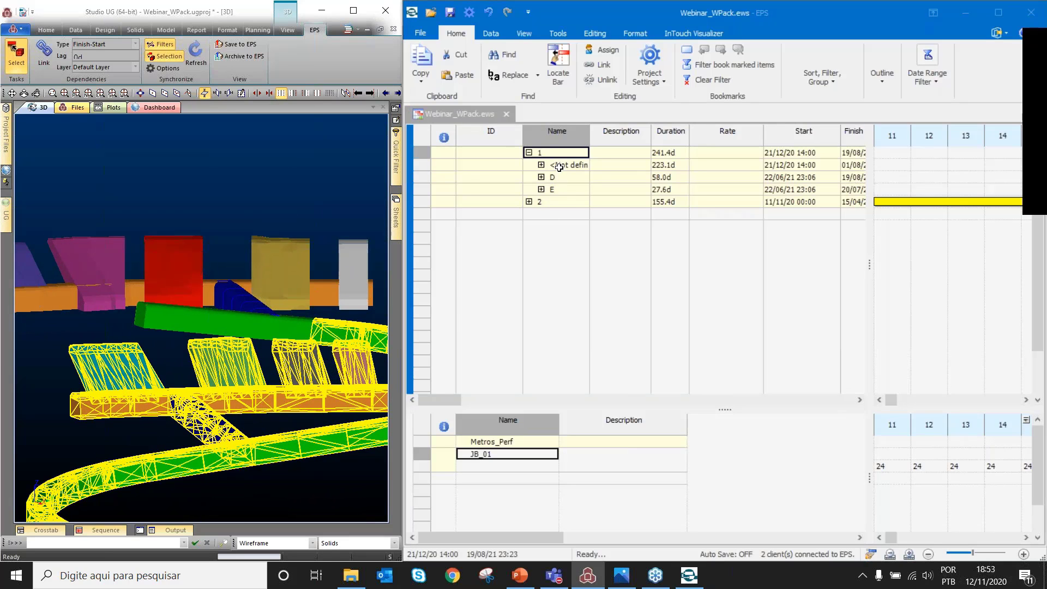
{"action": "left_click", "coordinate": [289, 375]}
{"action": "scroll", "coordinate": [289, 375], "scroll_direction": "down", "scroll_amount": 4}
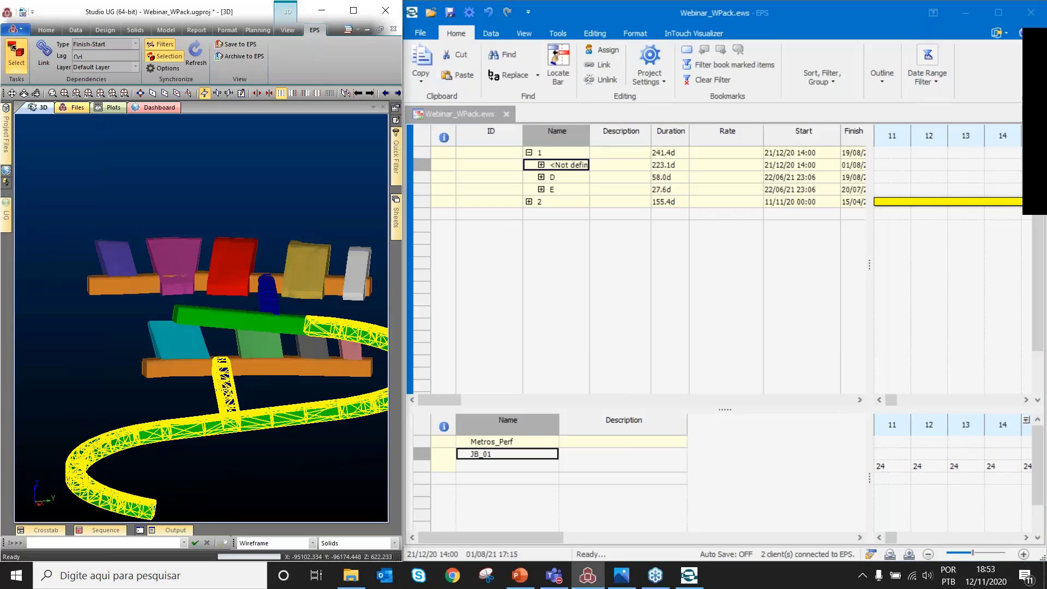
{"action": "scroll", "coordinate": [184, 326], "scroll_direction": "up", "scroll_amount": 1}
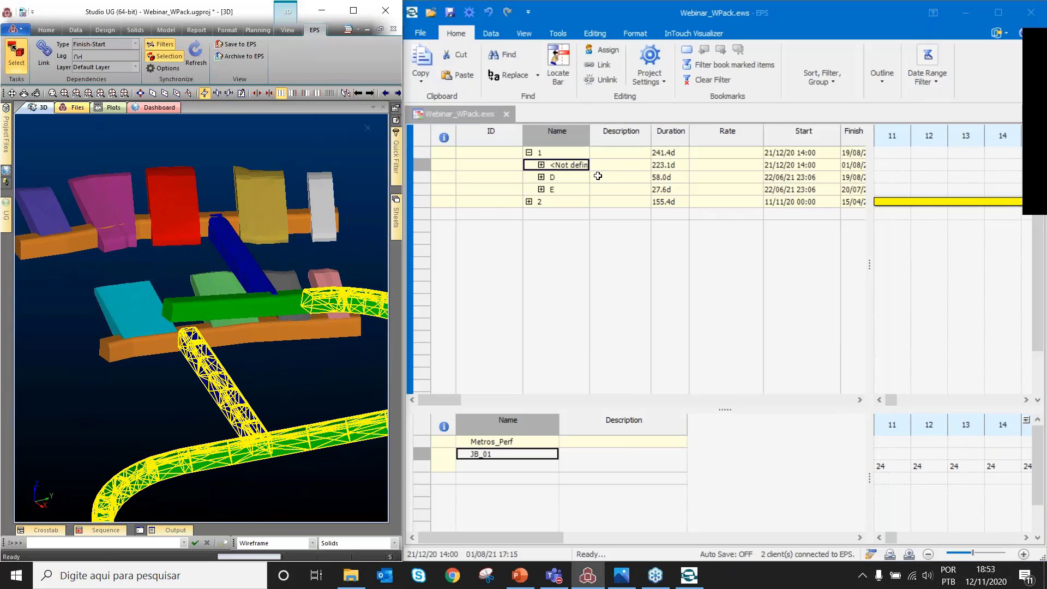
{"action": "left_click", "coordinate": [570, 178]}
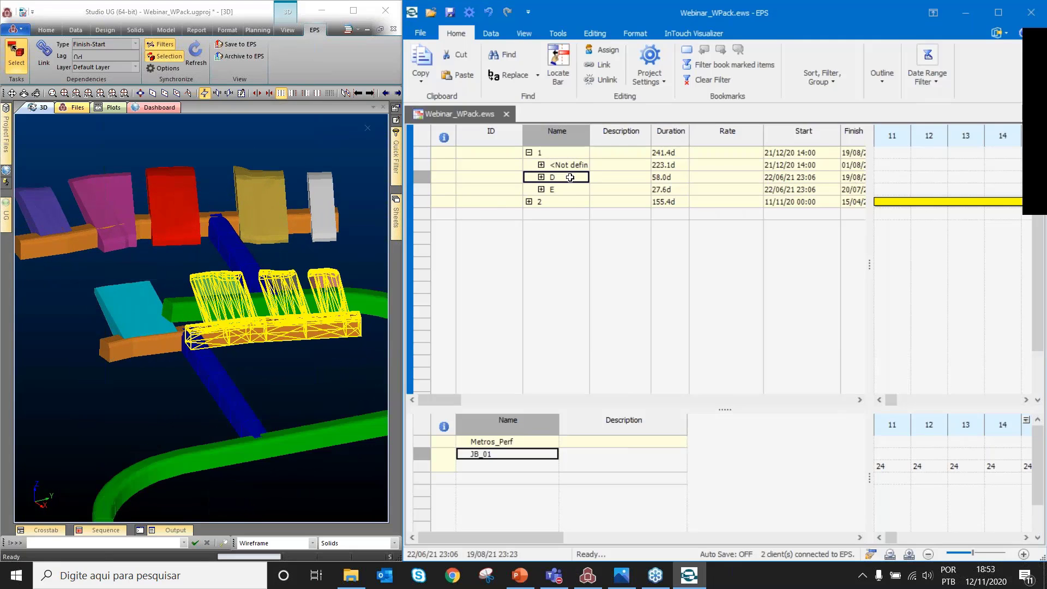
{"action": "left_click", "coordinate": [574, 191]}
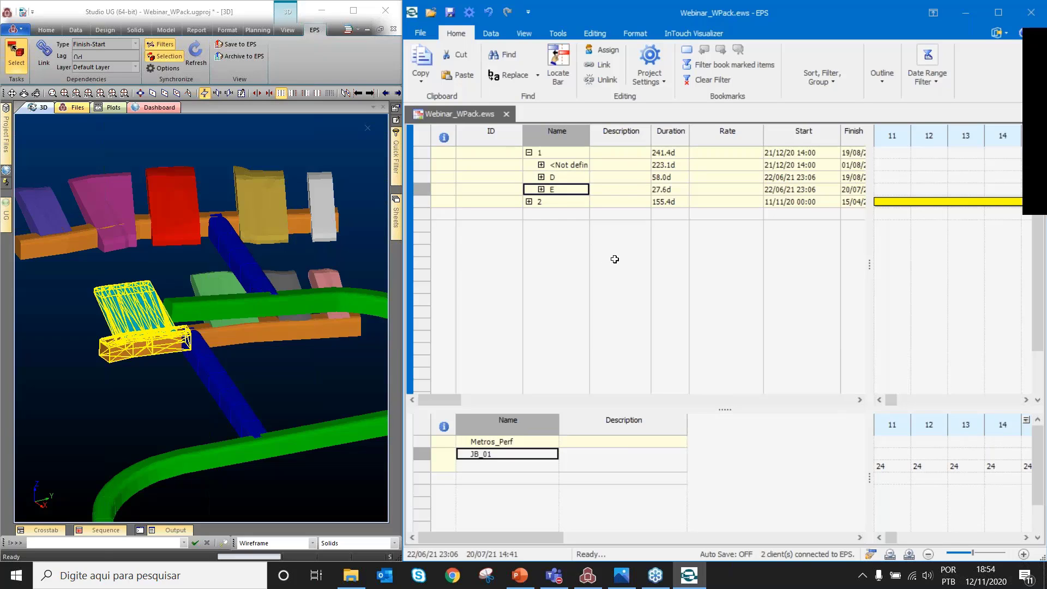
{"action": "left_click", "coordinate": [556, 53]}
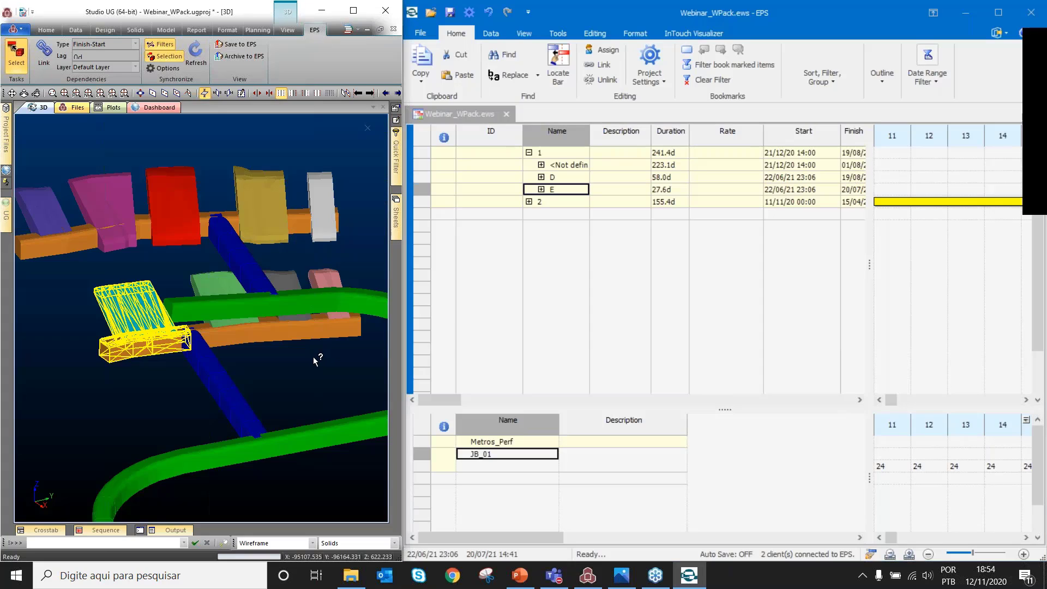
{"action": "left_click", "coordinate": [348, 345]}
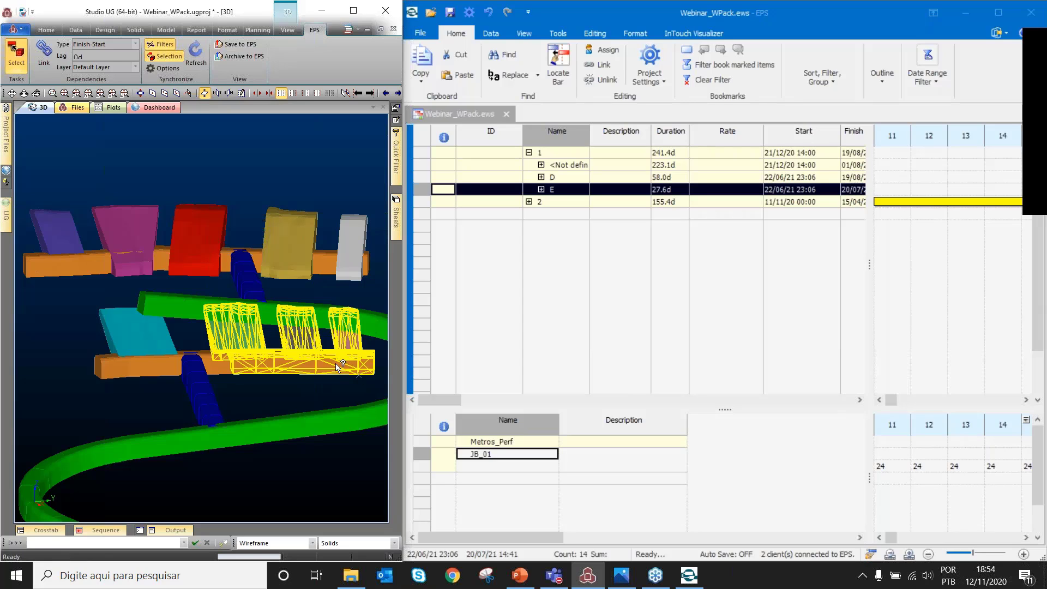
Group the primary tasks of the Perf_Stope work package by Nivel_Lado
{"action": "left_click", "coordinate": [557, 33]}
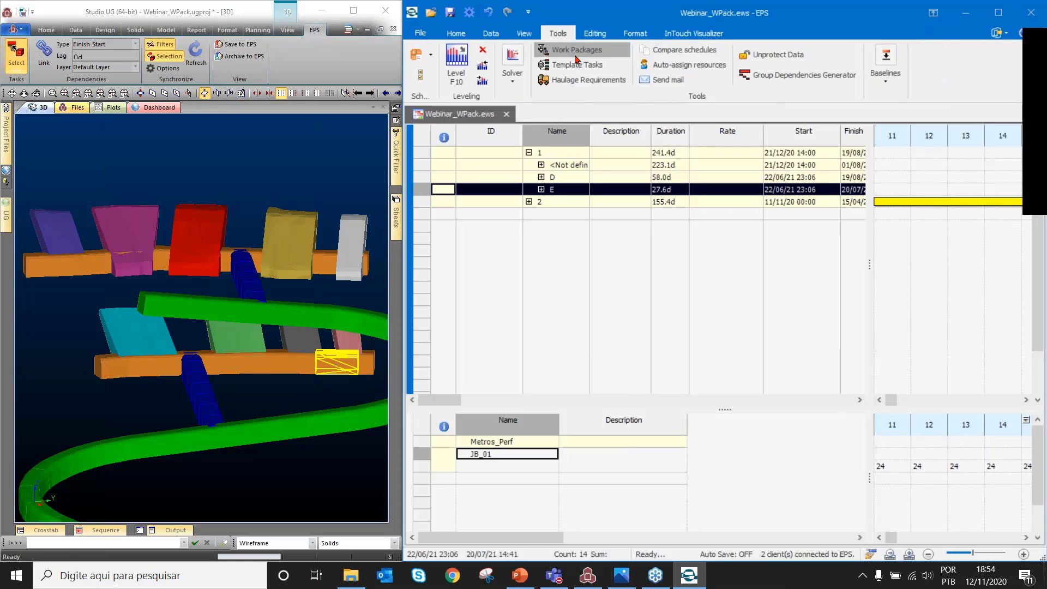
{"action": "left_click", "coordinate": [576, 55]}
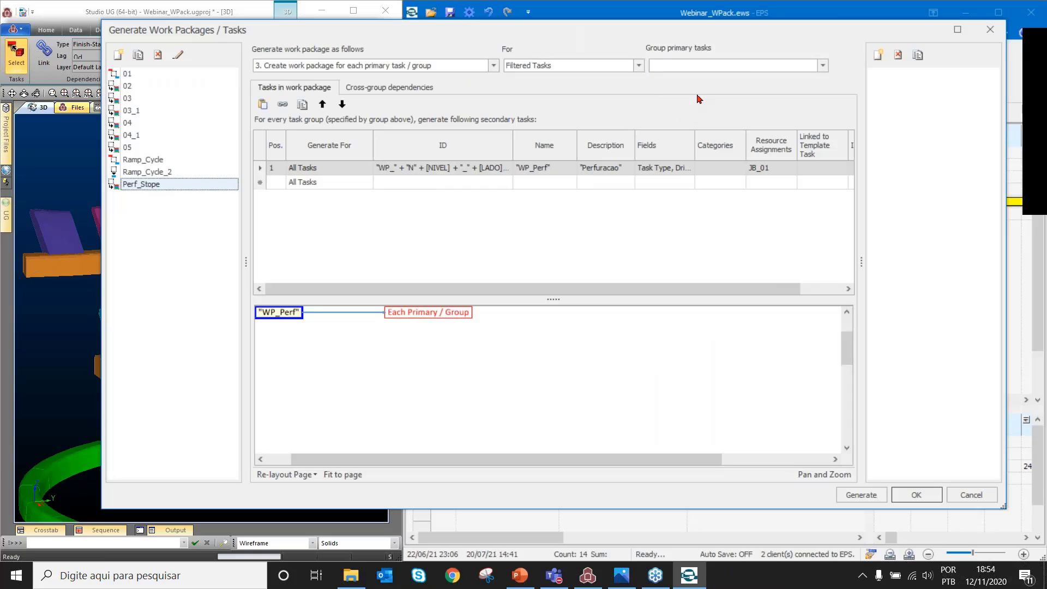
{"action": "left_click", "coordinate": [822, 65]}
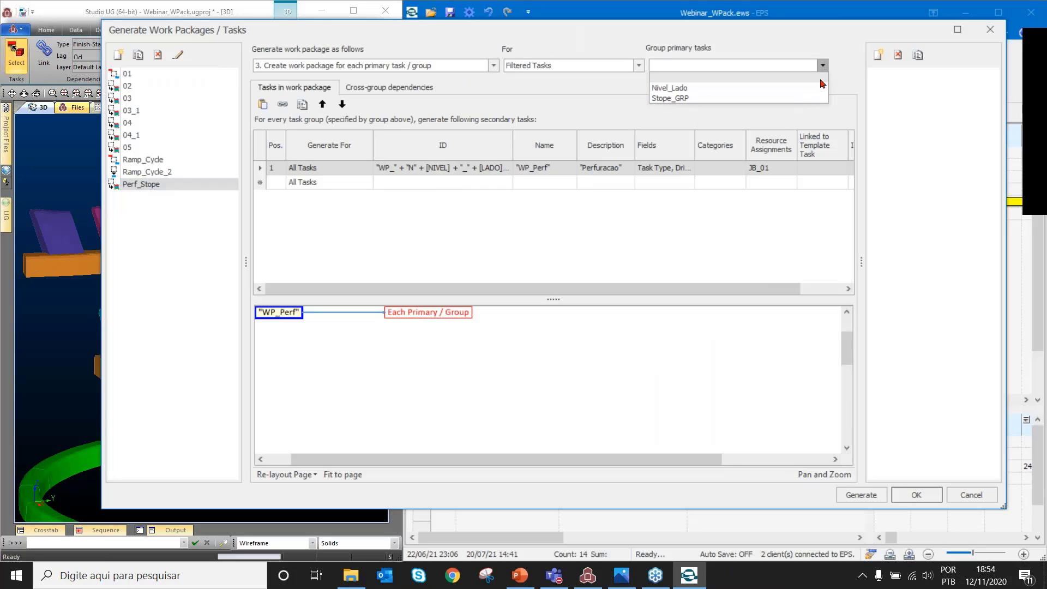
{"action": "left_click", "coordinate": [811, 90]}
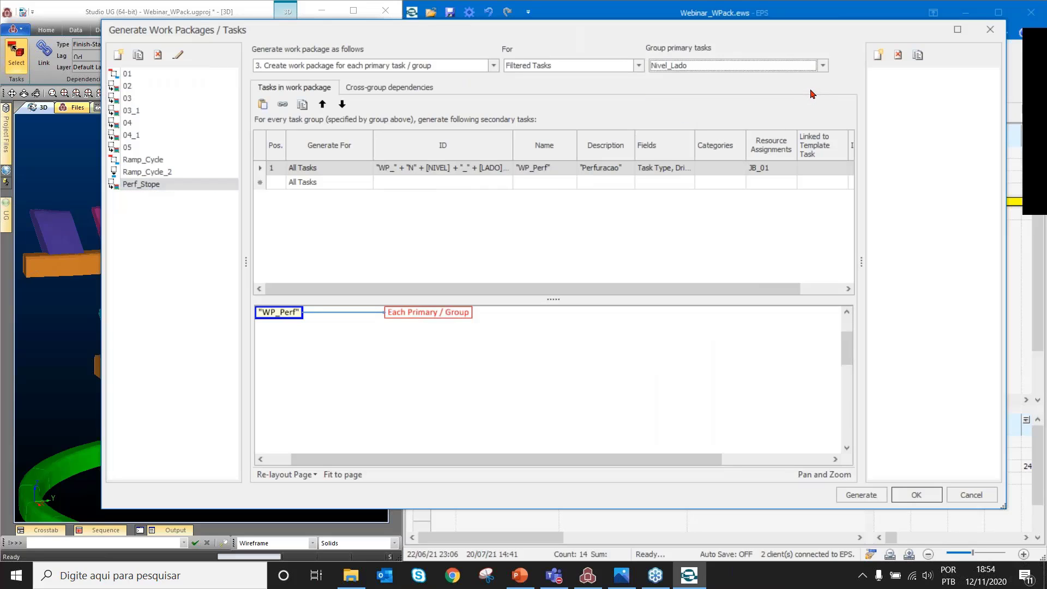
Set the WP_Perf task's ID expression to "WP_" + "N" + [NIVEL] + "_" + [LADO]
{"action": "left_click", "coordinate": [509, 174]}
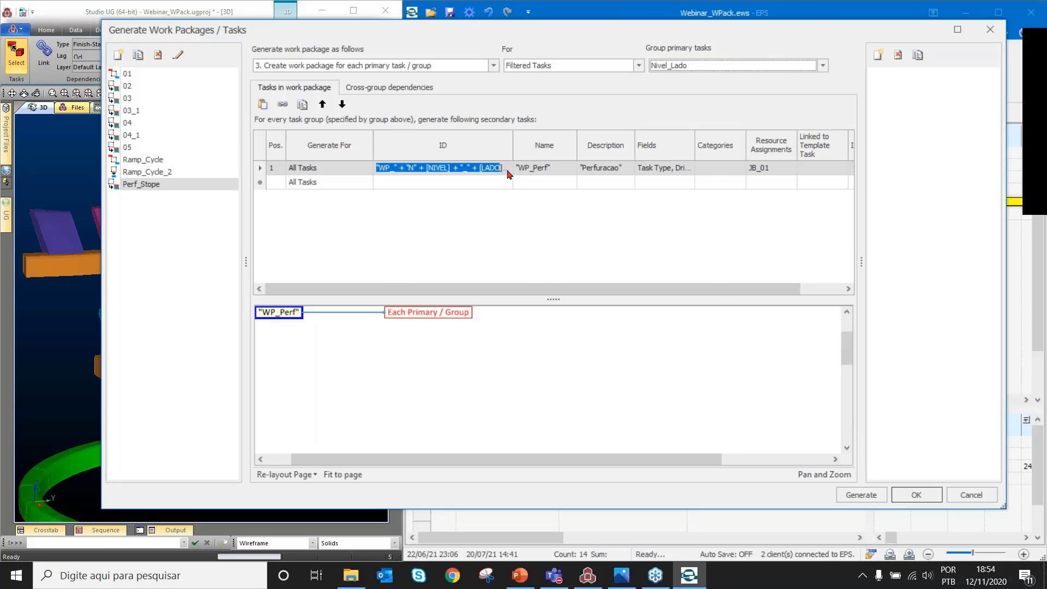
{"action": "left_click", "coordinate": [506, 168]}
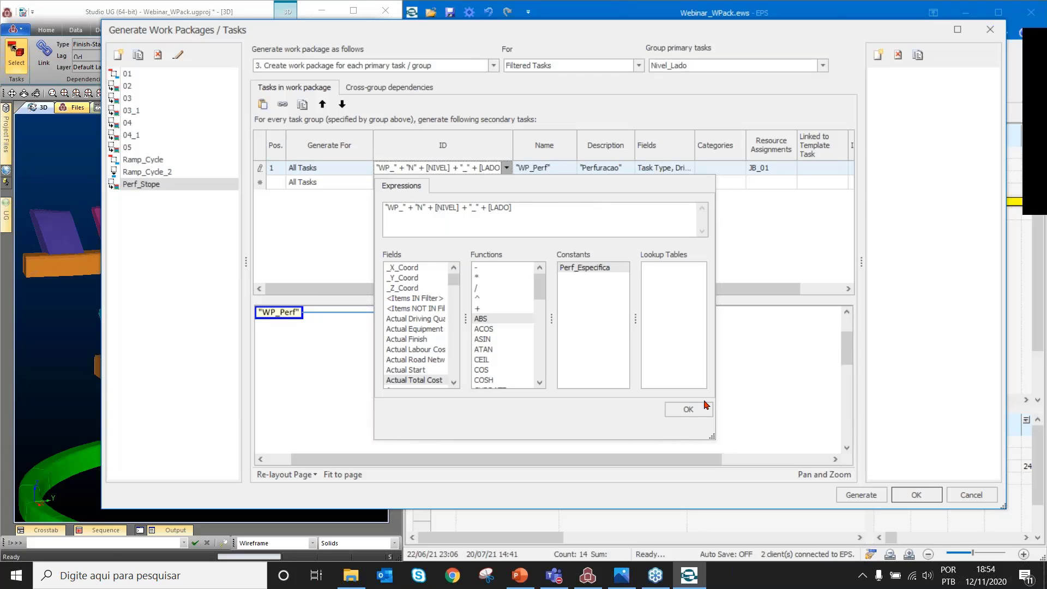
{"action": "left_click", "coordinate": [690, 409]}
Remove the SEQ field from the WP_Perf task's field definitions and confirm
{"action": "left_click", "coordinate": [684, 174]}
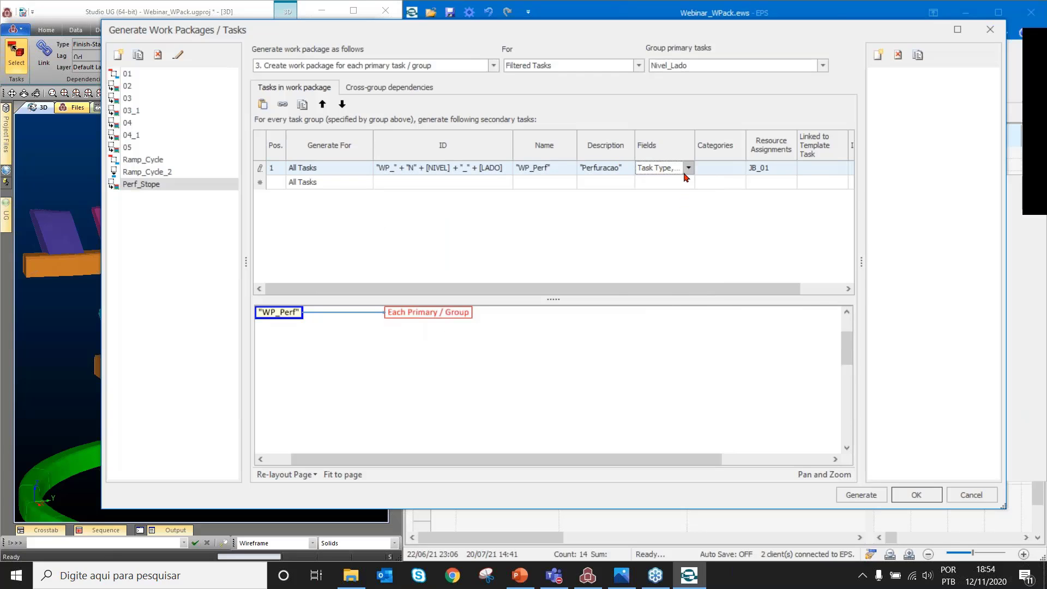
{"action": "left_click", "coordinate": [688, 168]}
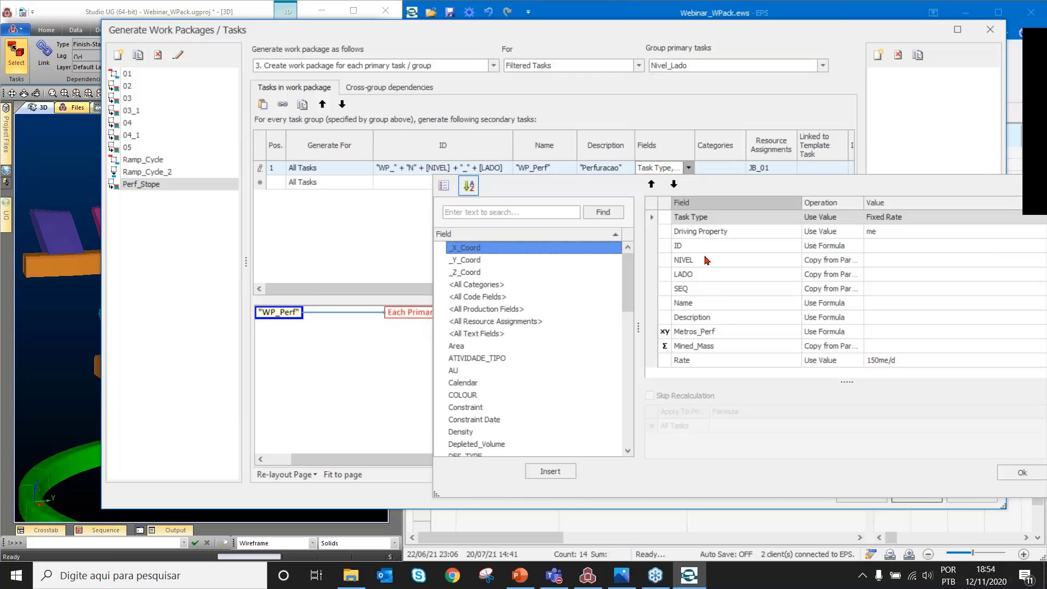
{"action": "left_click", "coordinate": [658, 293]}
{"action": "key", "text": "Delete"}
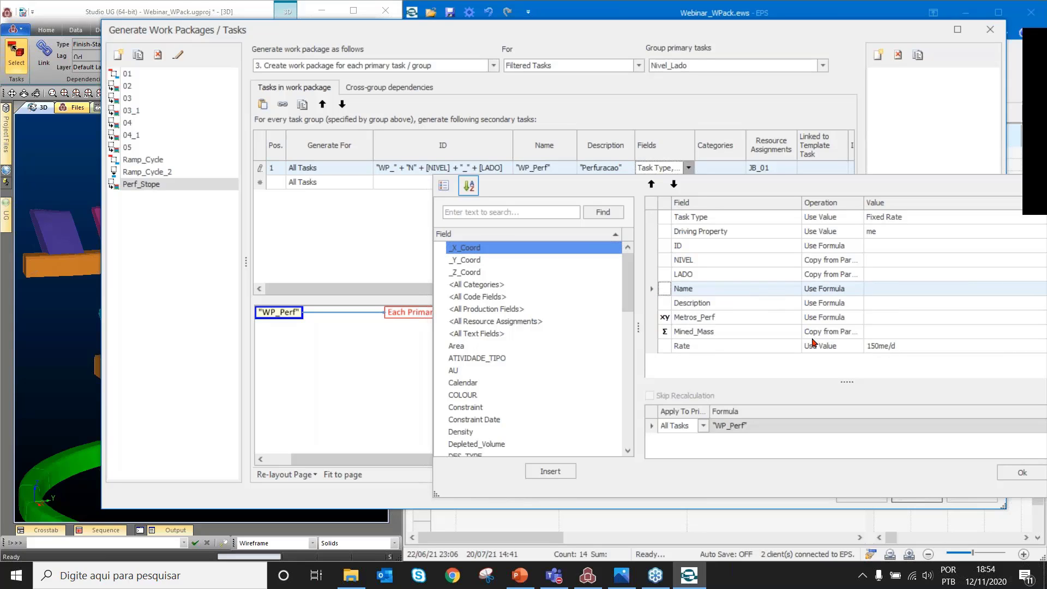
{"action": "left_click", "coordinate": [1015, 475]}
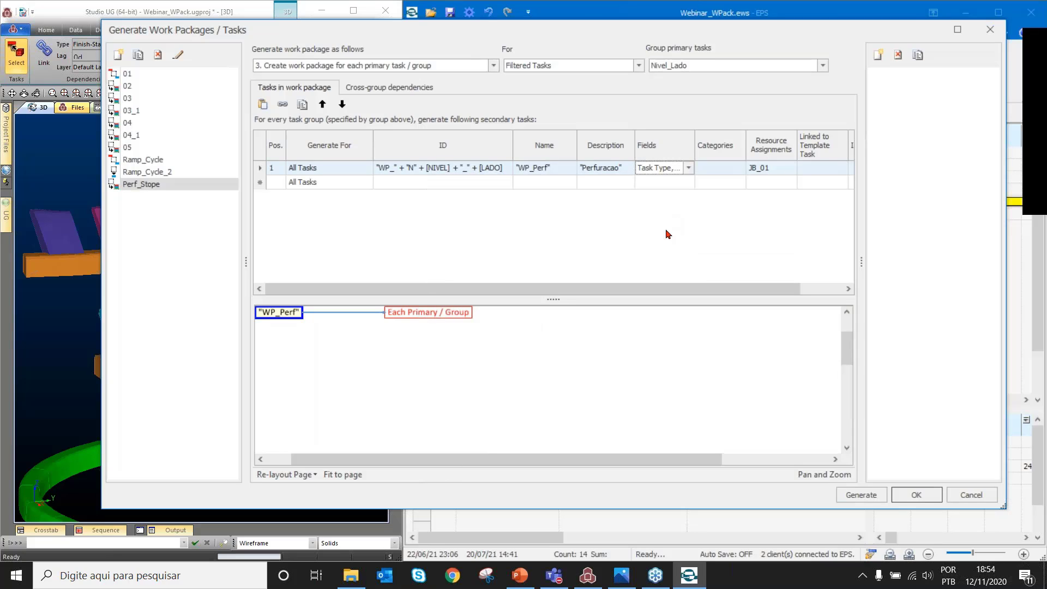
Set the WP_Perf row to generate for Description Stope, check the grouping against the 3D model, and close the reopened work package setup
{"action": "left_click", "coordinate": [367, 170]}
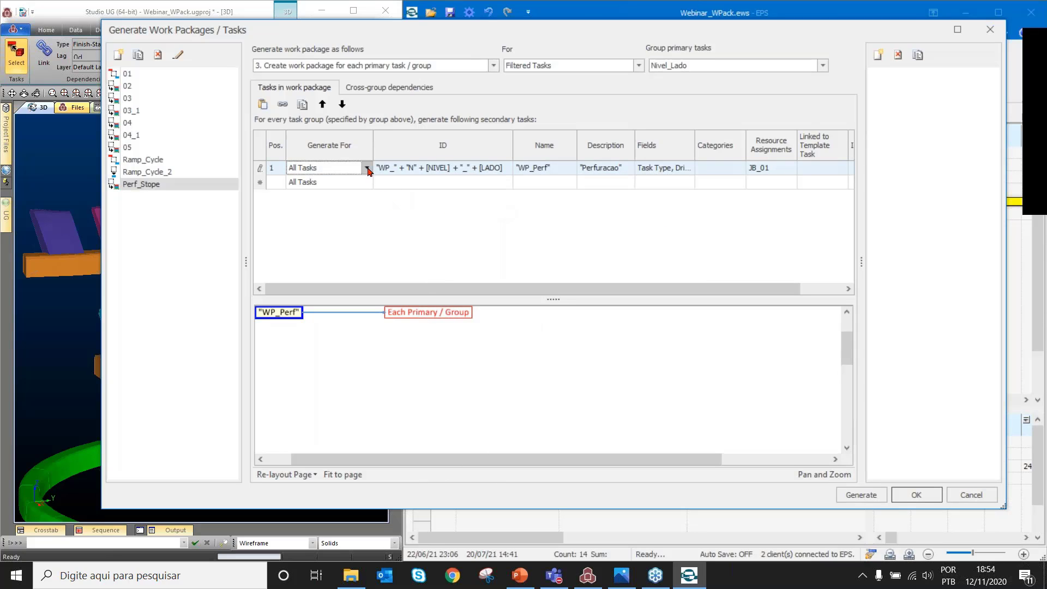
{"action": "left_click", "coordinate": [367, 170]}
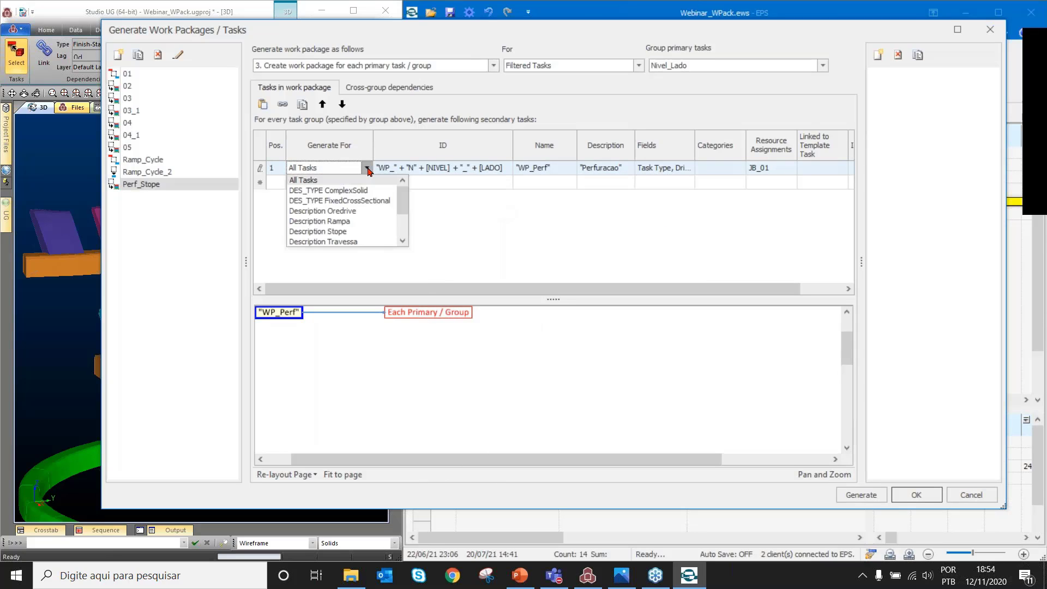
{"action": "left_click", "coordinate": [373, 233]}
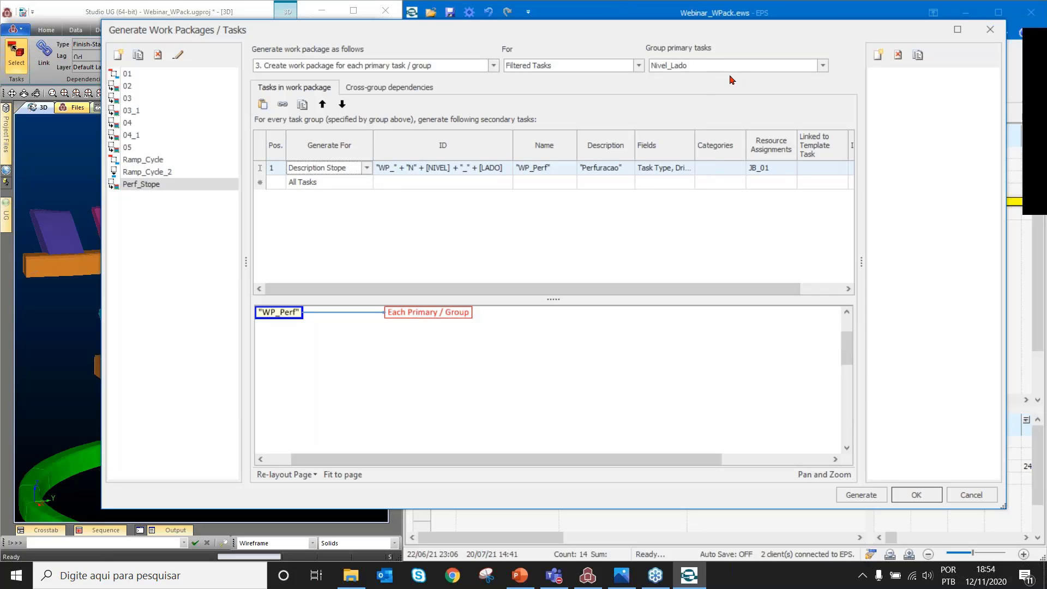
{"action": "left_click_drag", "start_coordinate": [712, 68], "coordinate": [679, 452]}
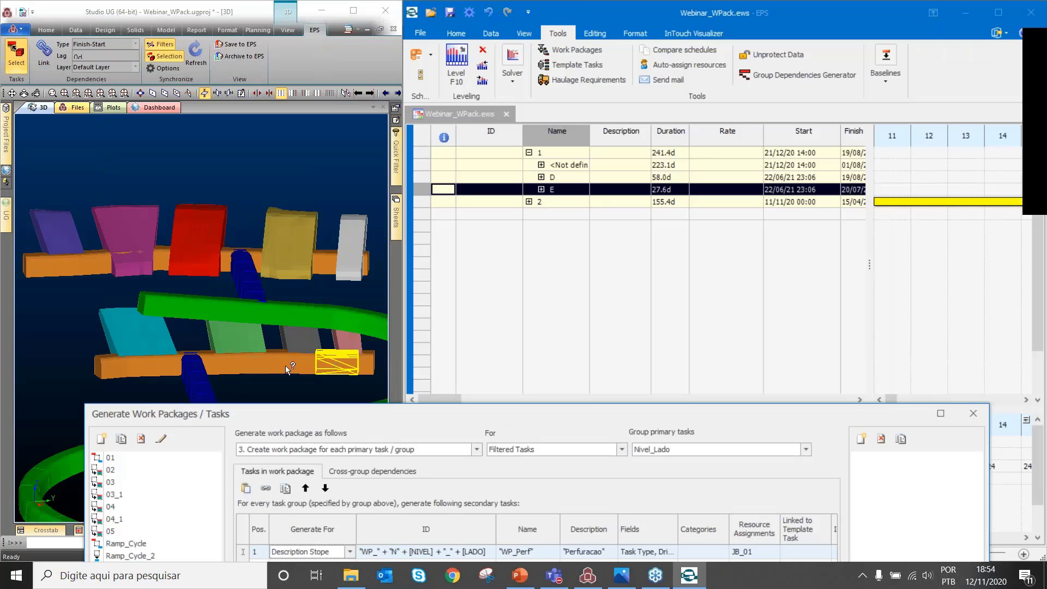
{"action": "left_click_drag", "start_coordinate": [490, 407], "coordinate": [491, 52]}
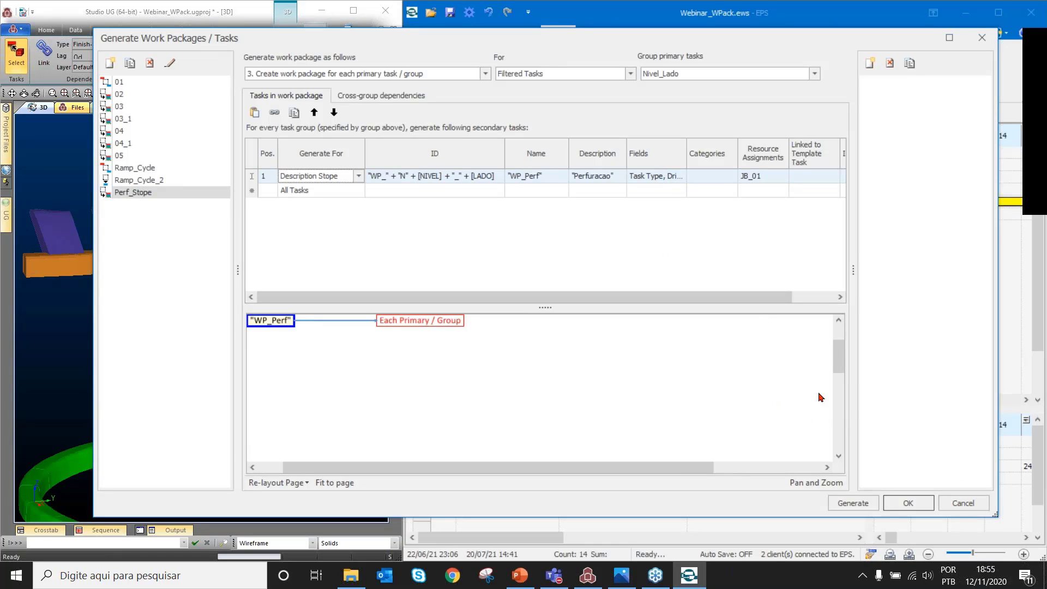
{"action": "left_click", "coordinate": [964, 502]}
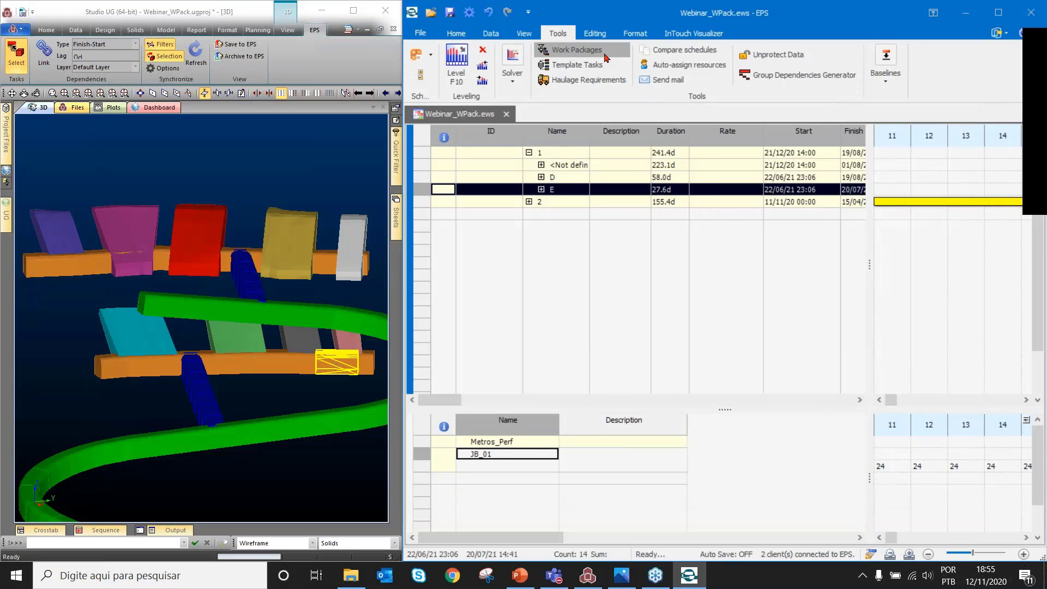
{"action": "left_click", "coordinate": [570, 50]}
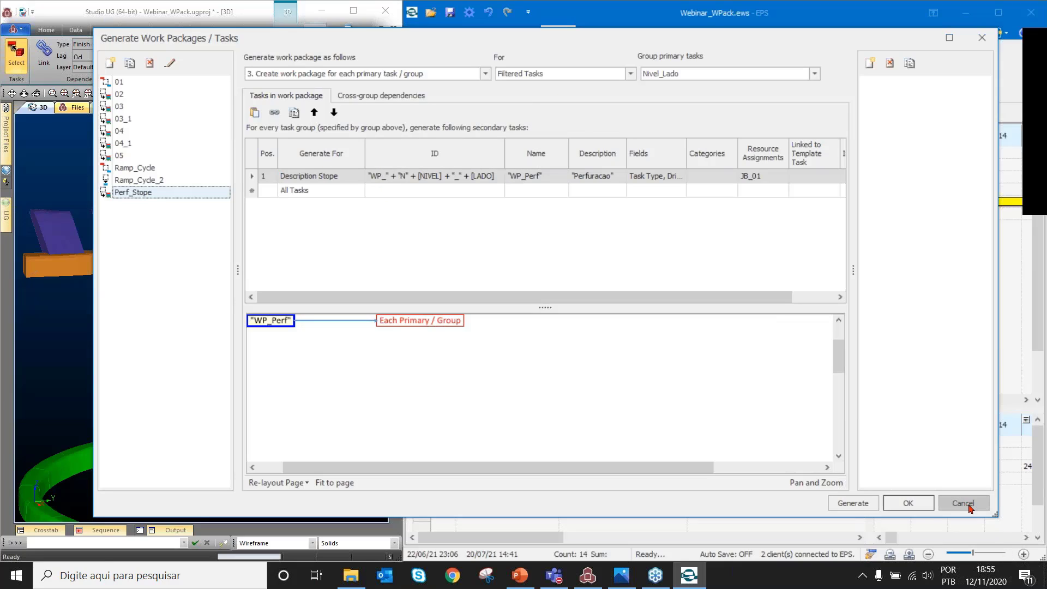
{"action": "left_click", "coordinate": [908, 503]}
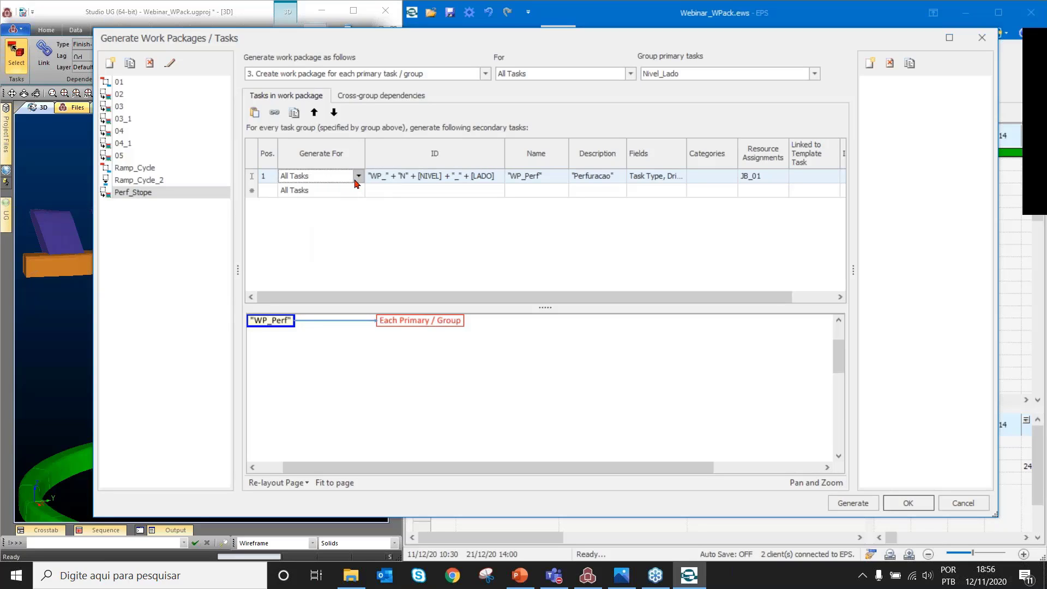
Set the Perf_Stope work package to apply to Selected Tasks and save it
{"action": "left_click", "coordinate": [630, 73]}
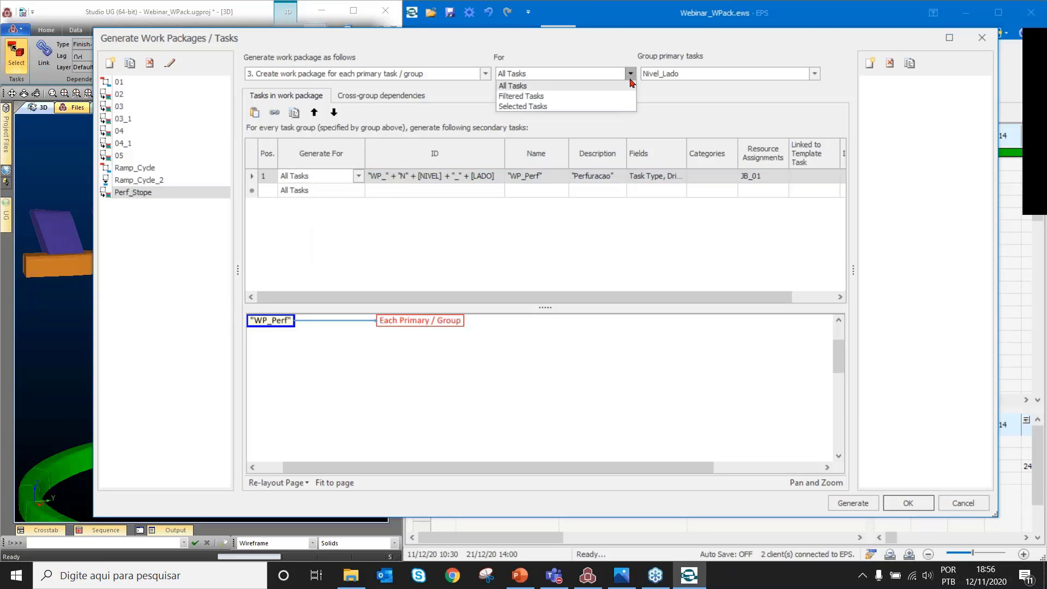
{"action": "left_click", "coordinate": [576, 106]}
{"action": "left_click", "coordinate": [909, 503]}
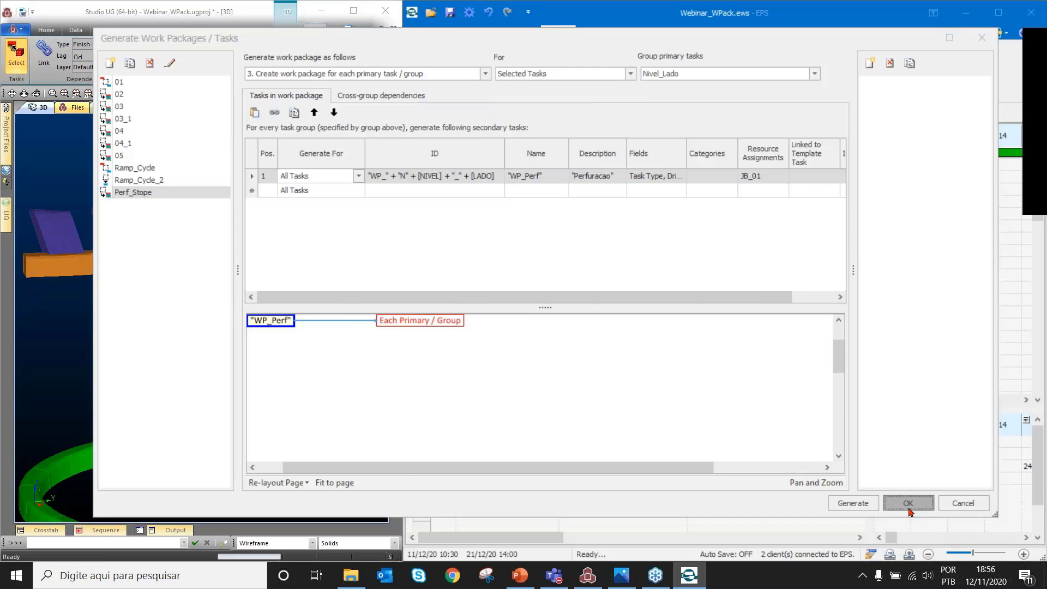
Filter the schedule's task list with the Description Stope filter
{"action": "scroll", "coordinate": [797, 79], "scroll_direction": "up", "scroll_amount": 3}
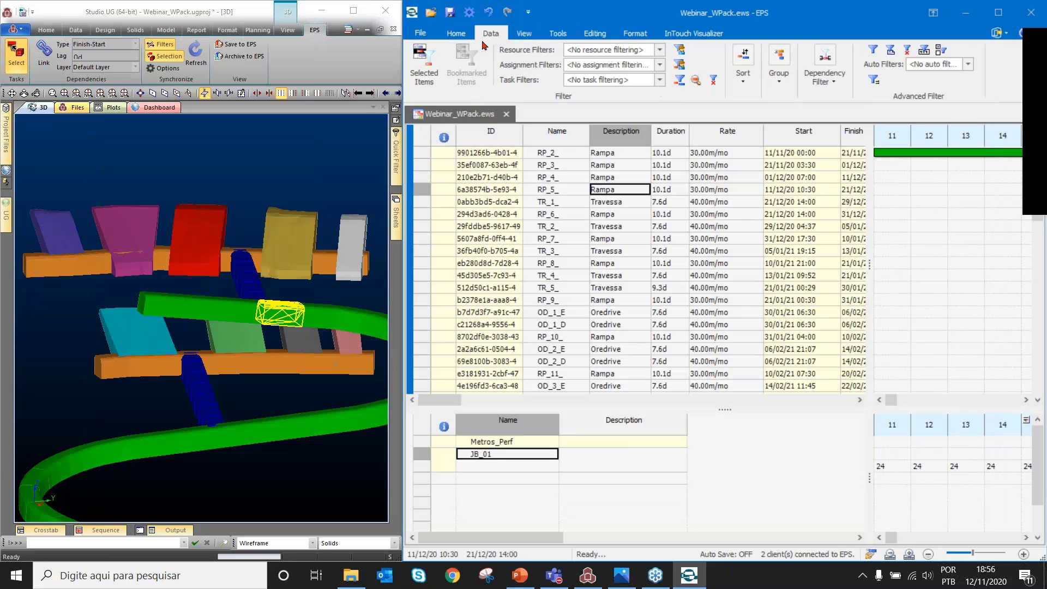
{"action": "left_click", "coordinate": [797, 78]}
{"action": "left_click", "coordinate": [938, 141]}
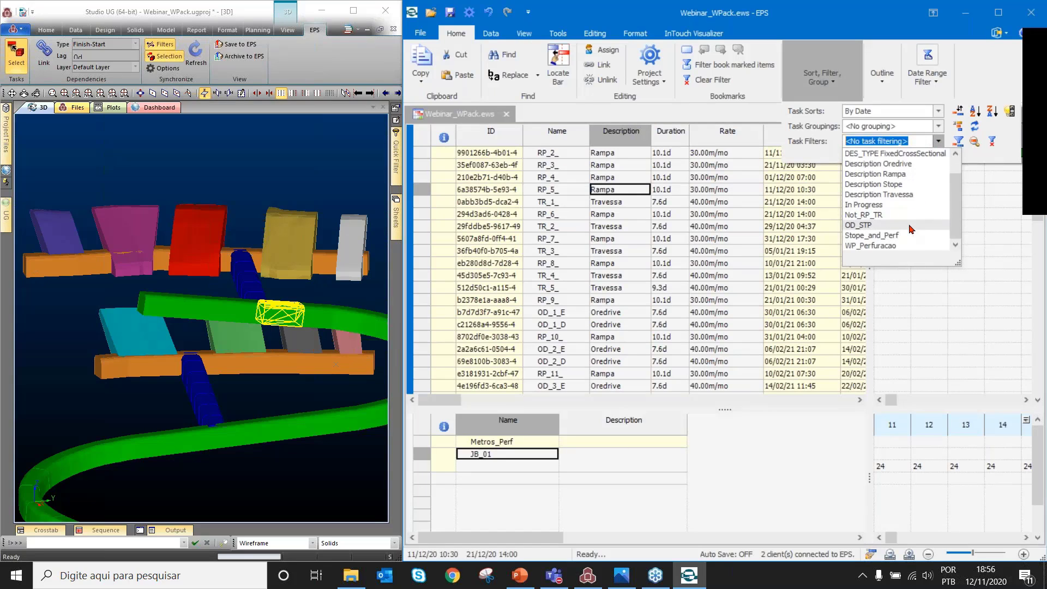
{"action": "scroll", "coordinate": [911, 230], "scroll_direction": "up", "scroll_amount": 1}
{"action": "left_click", "coordinate": [878, 205]}
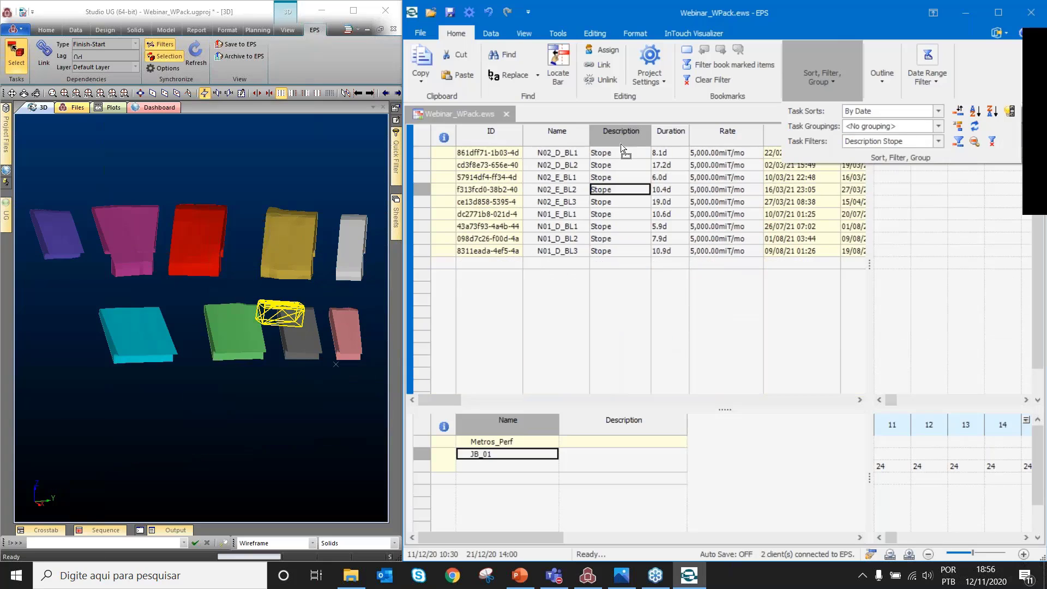
Select all filtered stope tasks and generate the Perf_Stope work package for them
{"action": "left_click", "coordinate": [621, 131]}
{"action": "left_click", "coordinate": [571, 37]}
{"action": "left_click", "coordinate": [573, 50]}
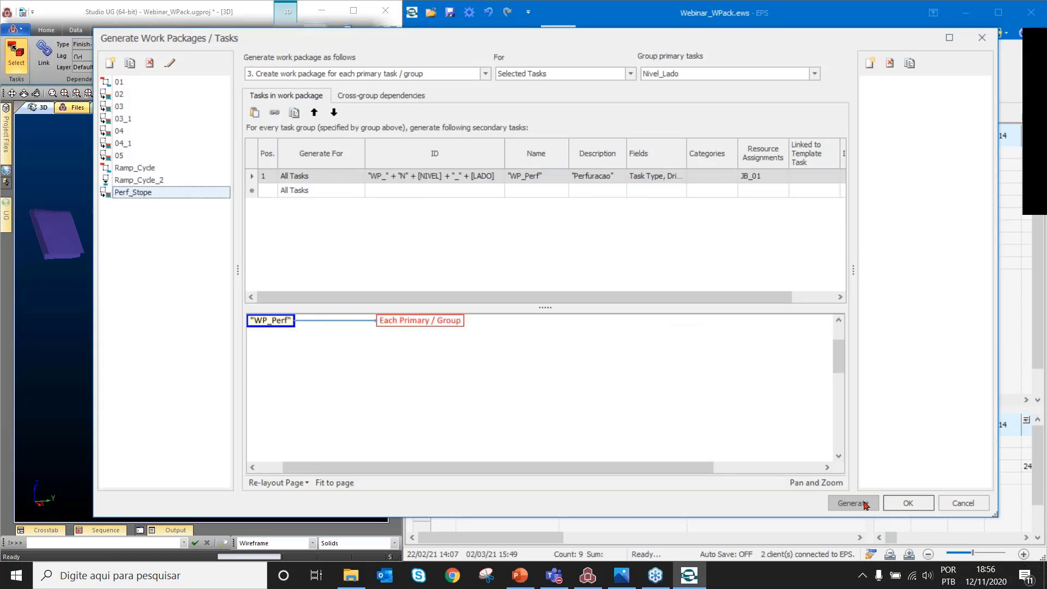
{"action": "left_click", "coordinate": [866, 504]}
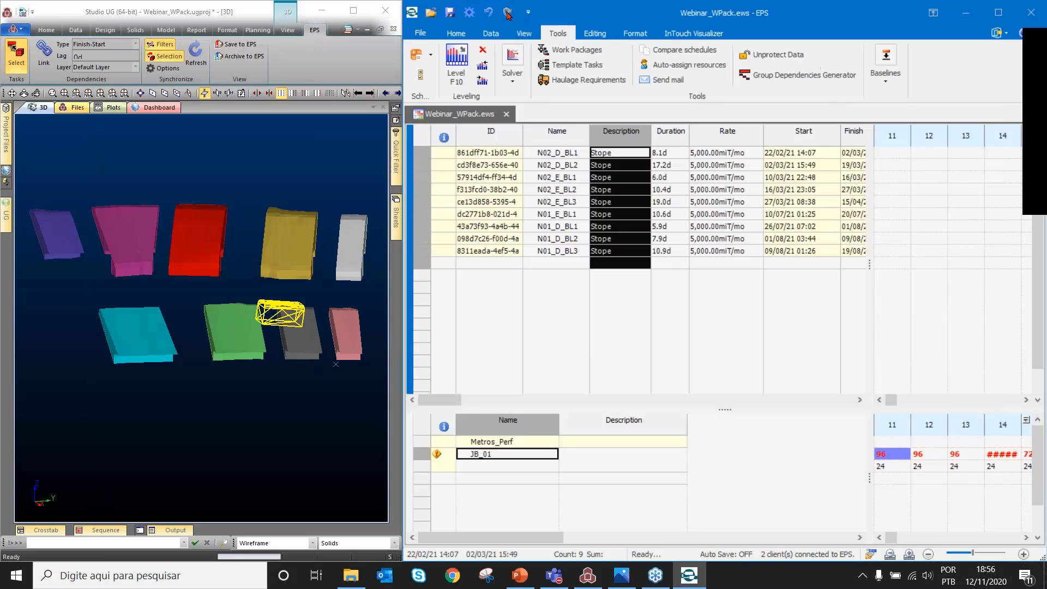
Clear the Description Stope filter from the schedule and select the WP_N1_E drilling task
{"action": "left_click", "coordinate": [490, 33]}
{"action": "left_click", "coordinate": [824, 73]}
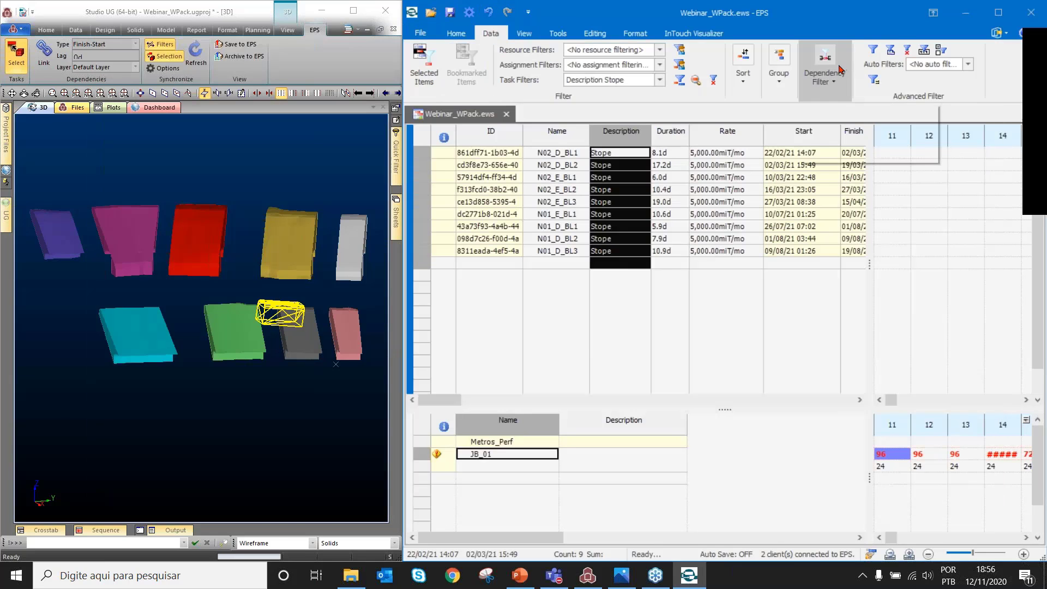
{"action": "left_click", "coordinate": [469, 36]}
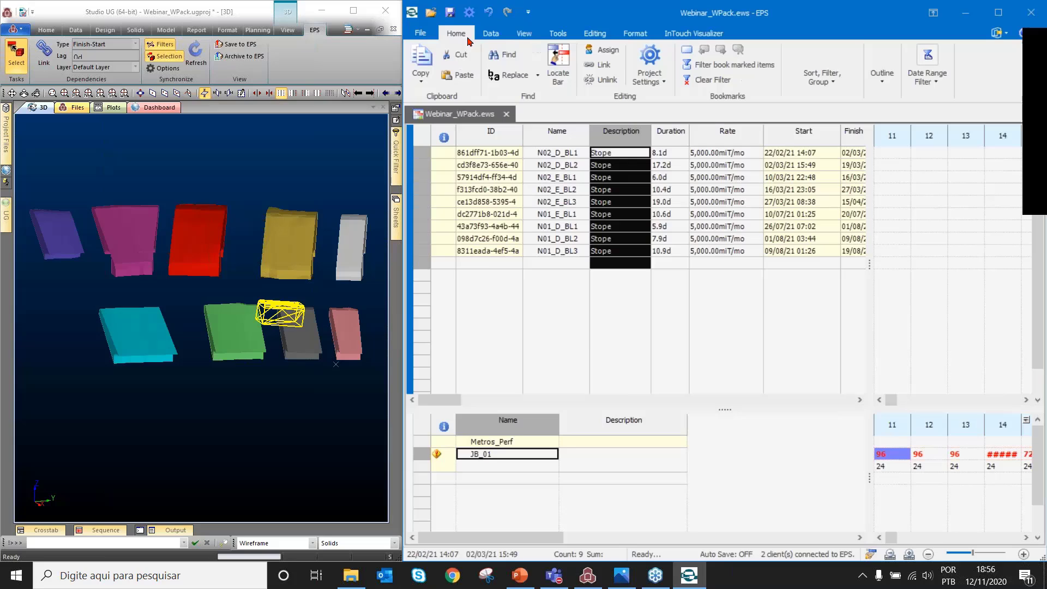
{"action": "left_click", "coordinate": [848, 95]}
{"action": "left_click", "coordinate": [990, 142]}
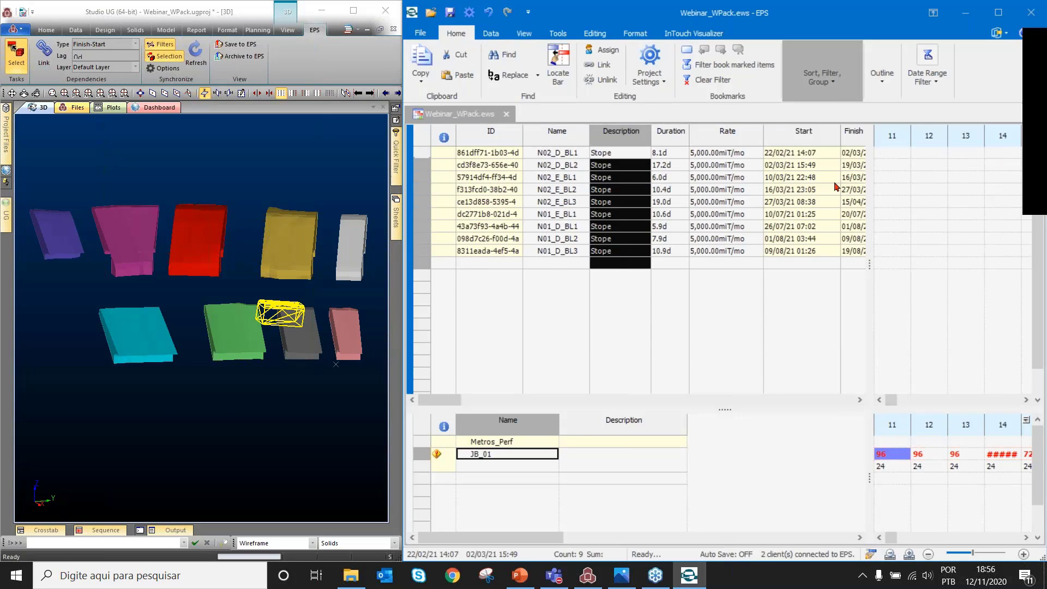
{"action": "left_click", "coordinate": [425, 154]}
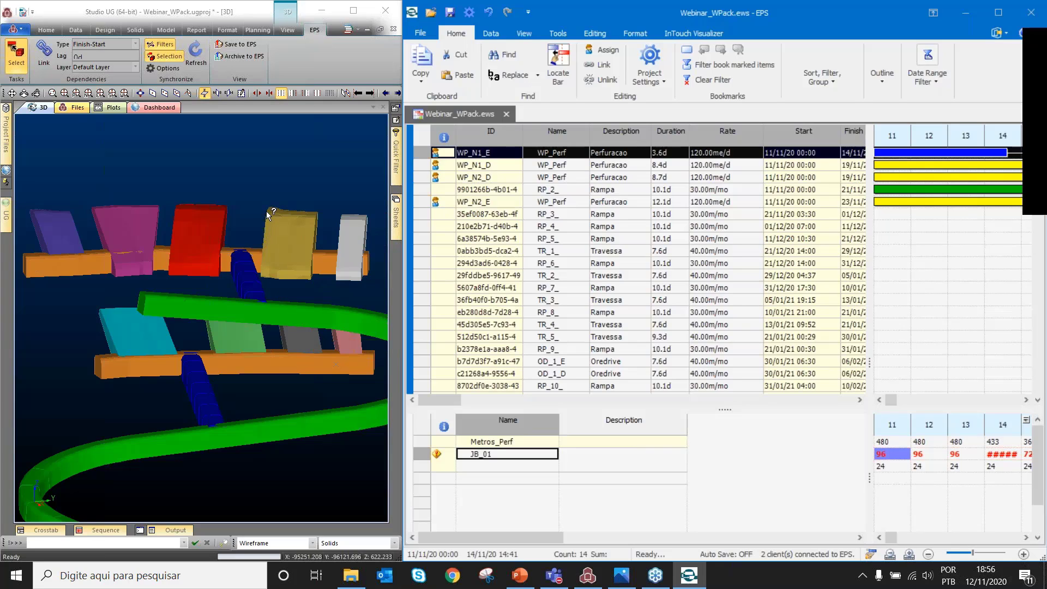
Select the stopes and ore drives of each level and side in turn in the 3D model to examine the groups
{"action": "left_click_drag", "start_coordinate": [268, 198], "coordinate": [368, 280]}
{"action": "left_click_drag", "start_coordinate": [41, 221], "coordinate": [226, 286]}
{"action": "mouse_move", "coordinate": [225, 331]}
{"action": "left_mouse_down"}
{"action": "mouse_move", "coordinate": [331, 354]}
{"action": "mouse_move", "coordinate": [349, 379]}
{"action": "left_mouse_up"}
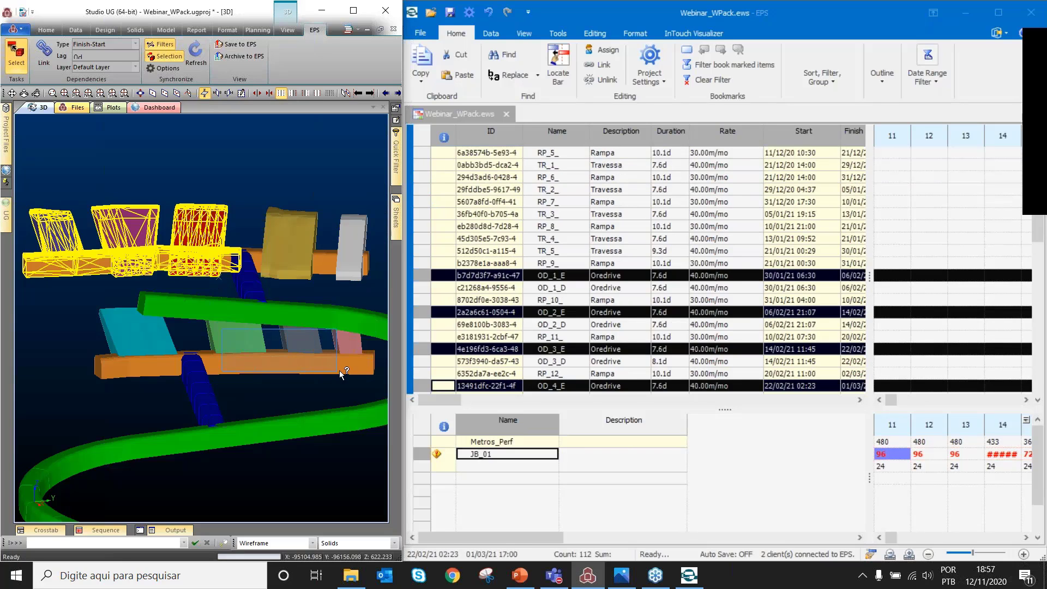
{"action": "left_click_drag", "start_coordinate": [124, 342], "coordinate": [171, 385]}
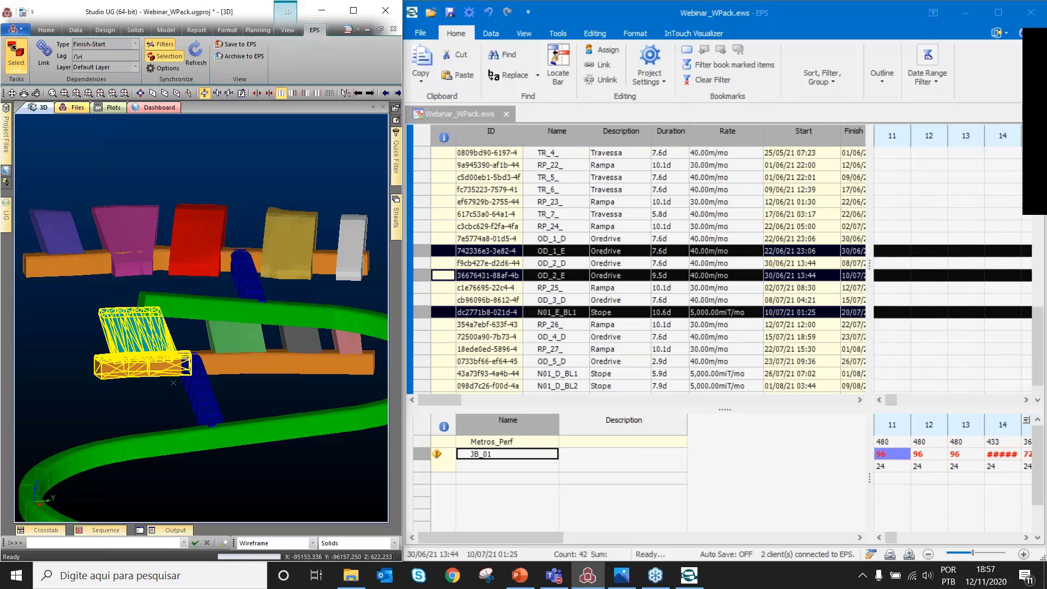
Filter the schedule's task list with the Stope_and_Perf filter
{"action": "left_click", "coordinate": [822, 77]}
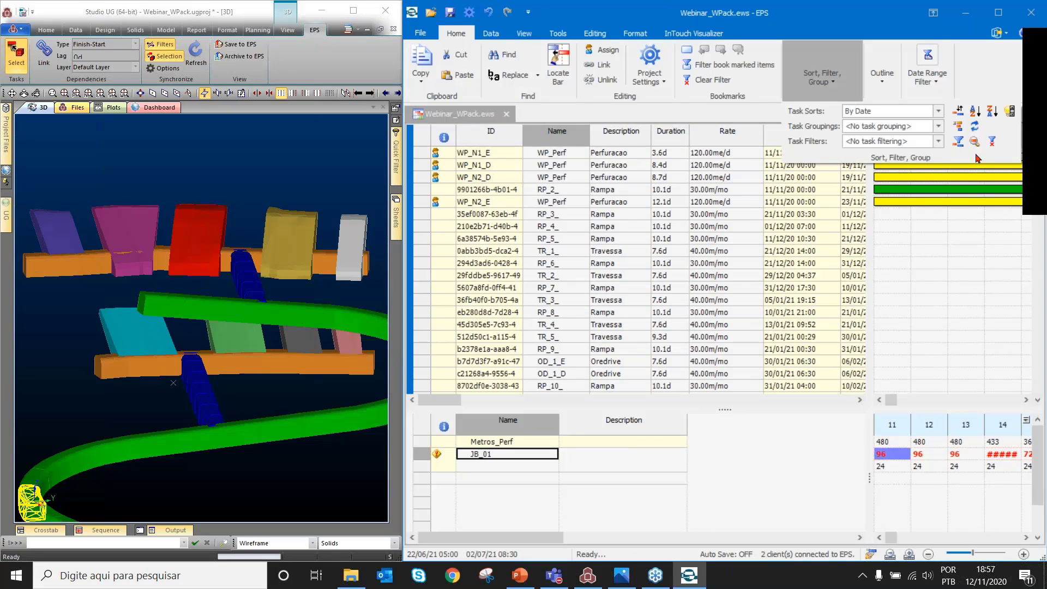
{"action": "left_click", "coordinate": [938, 142]}
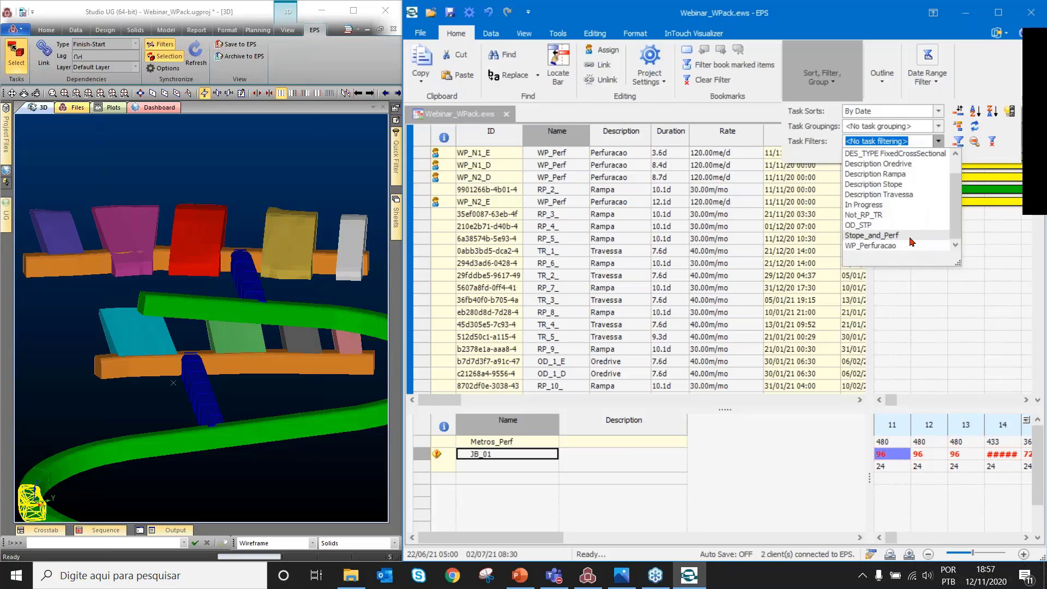
{"action": "left_click", "coordinate": [905, 236]}
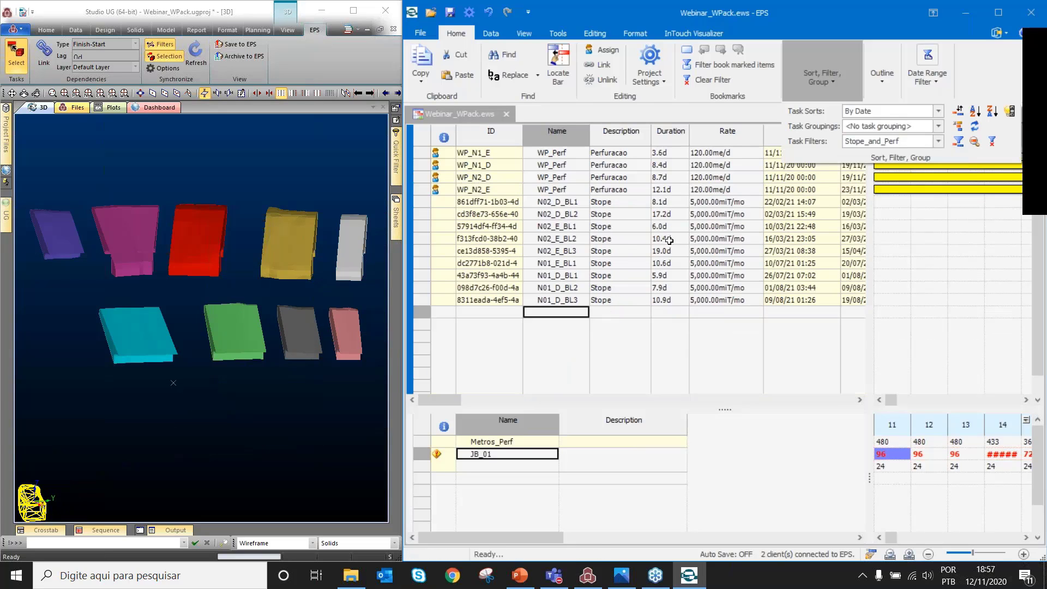
{"action": "left_click", "coordinate": [669, 241]}
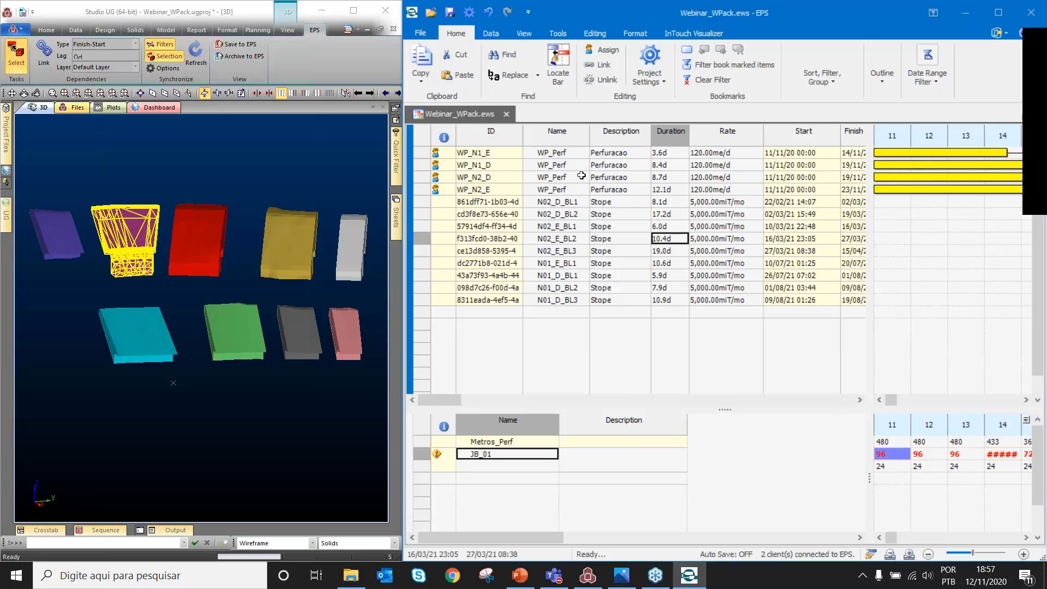
Compare the Mined_Mass of the WP_N1_E and WP_N1_D drilling tasks with that of their level 1 stopes
{"action": "left_click", "coordinate": [494, 154]}
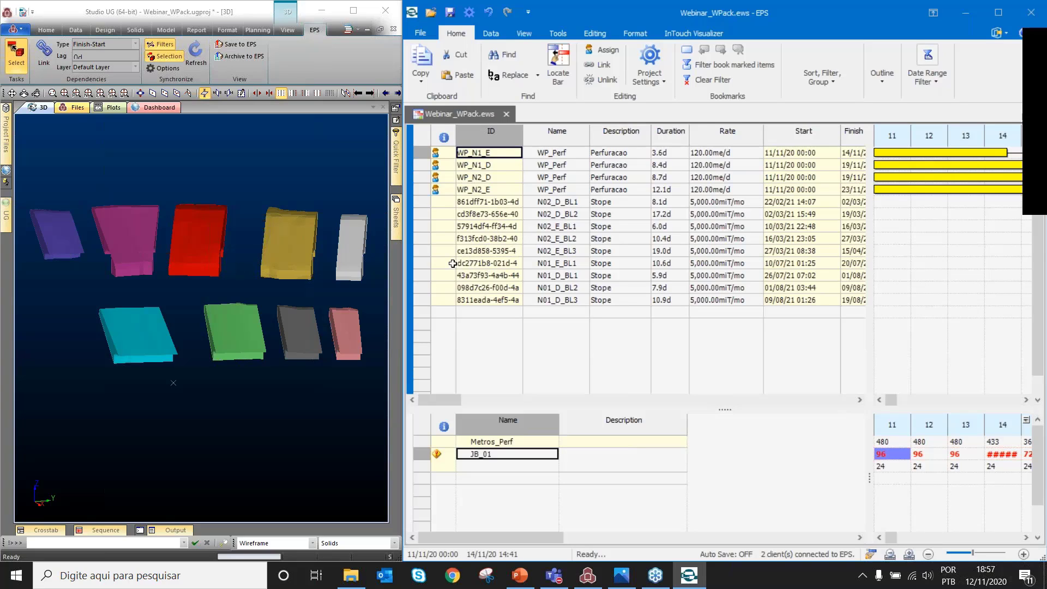
{"action": "left_click", "coordinate": [425, 264]}
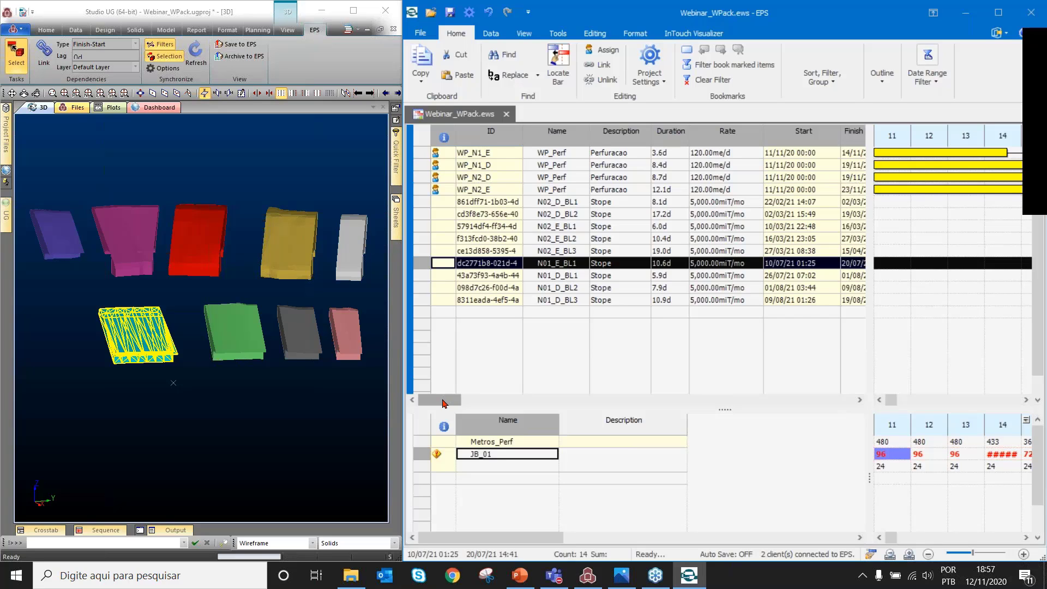
{"action": "left_click_drag", "start_coordinate": [434, 400], "coordinate": [565, 399]}
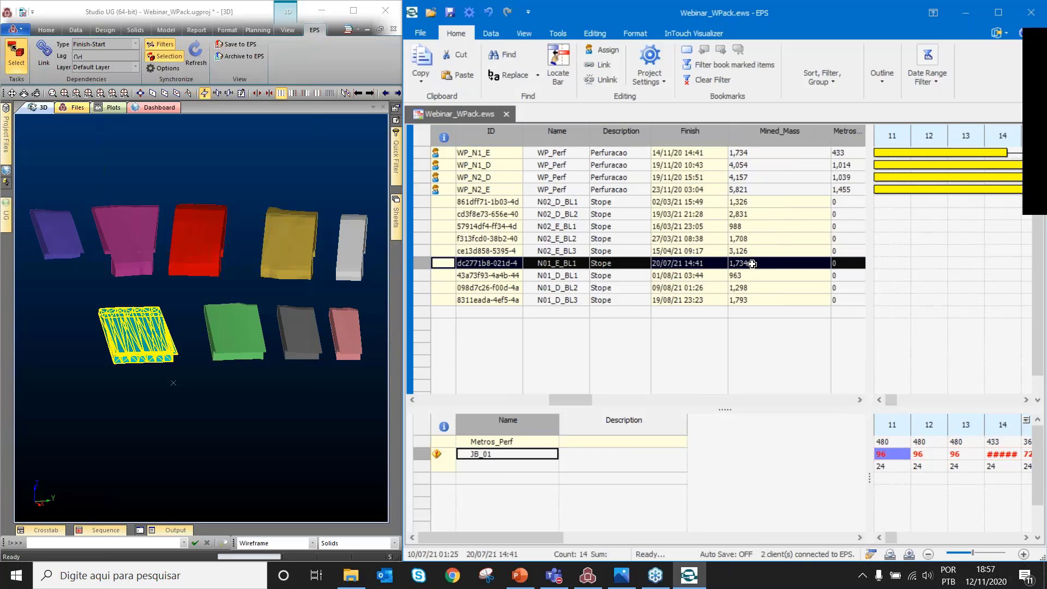
{"action": "left_click", "coordinate": [481, 165]}
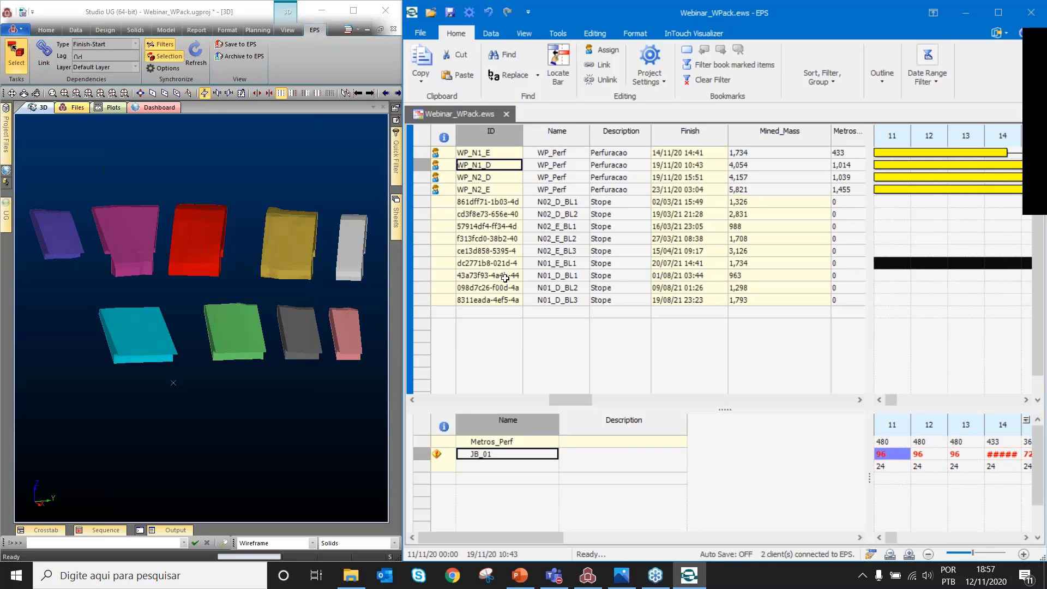
{"action": "left_click_drag", "start_coordinate": [504, 276], "coordinate": [499, 299]}
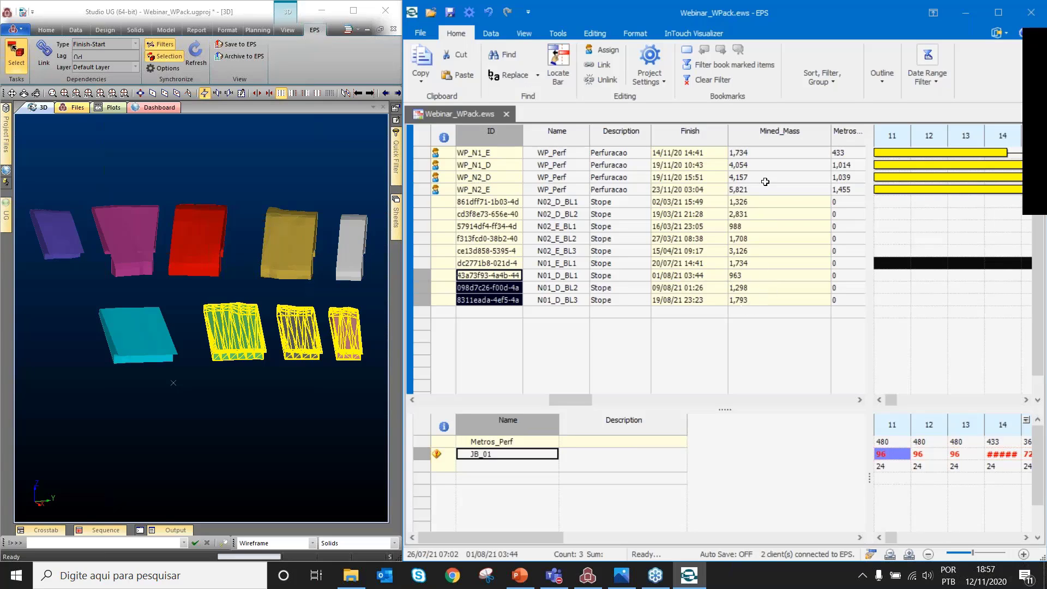
{"action": "left_click", "coordinate": [754, 165]}
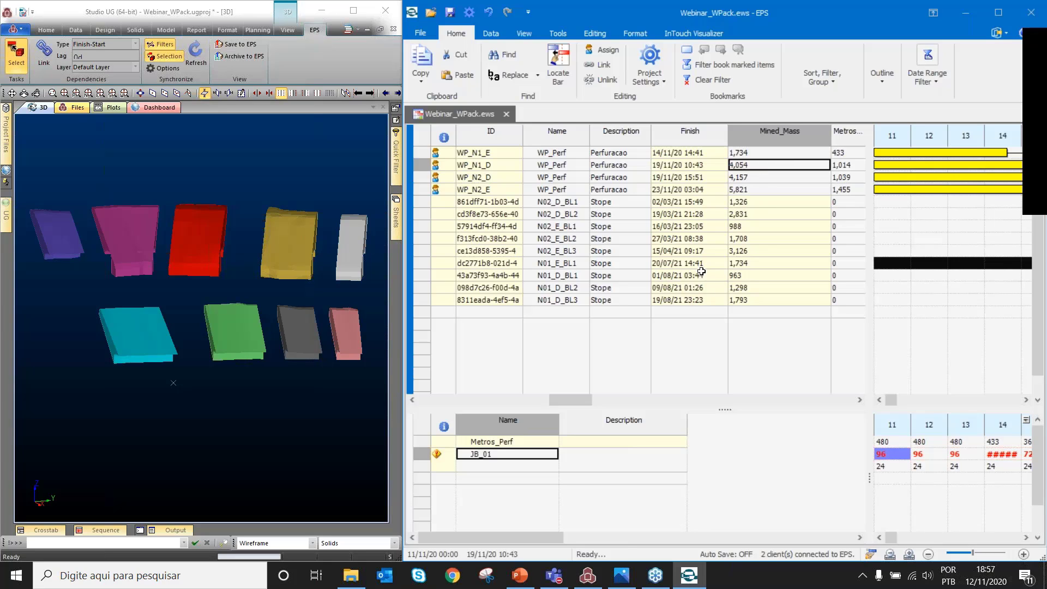
Reopen the work package setup and review the Perf_Stope configuration, including its Nivel_Lado grouping
{"action": "left_click", "coordinate": [555, 34]}
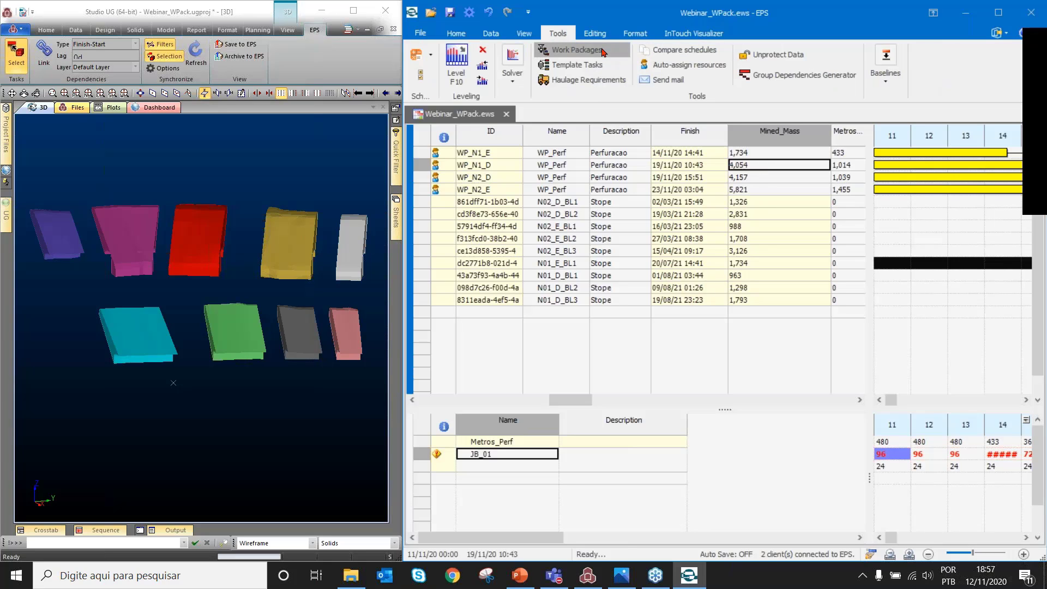
{"action": "left_click", "coordinate": [603, 52]}
{"action": "left_click", "coordinate": [150, 193]}
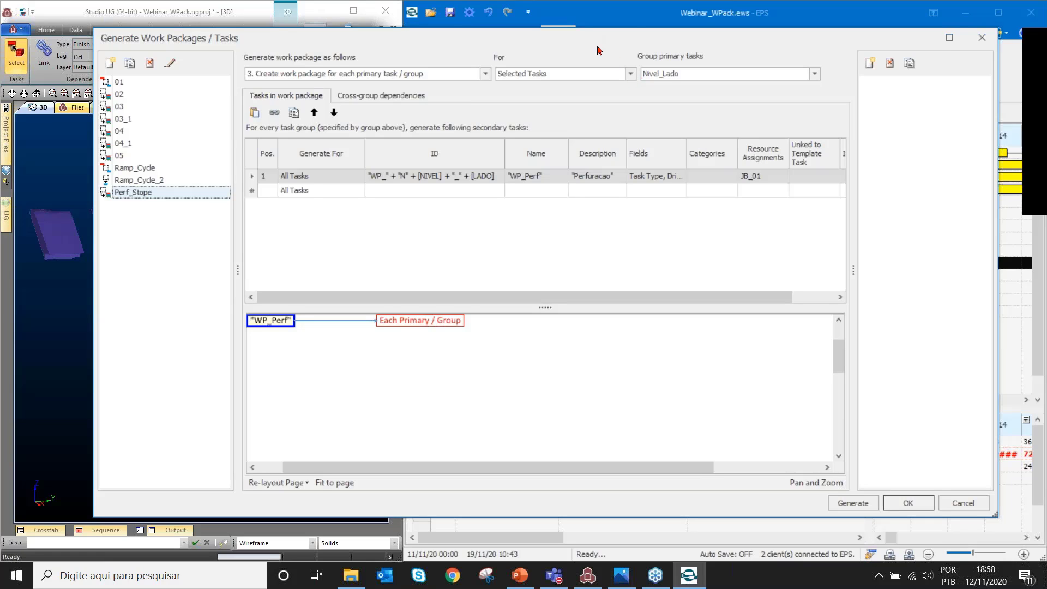
{"action": "left_click_drag", "start_coordinate": [595, 37], "coordinate": [618, 83]}
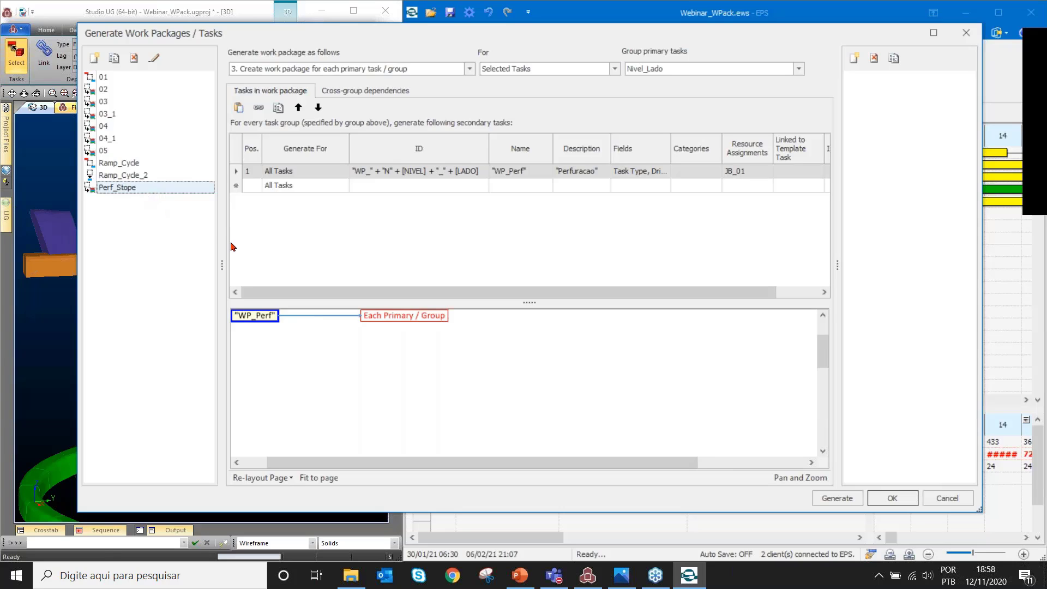
Switch to the Webinar_WP presentation in PowerPoint and go to the closing slide, number 12
{"action": "left_click", "coordinate": [519, 576]}
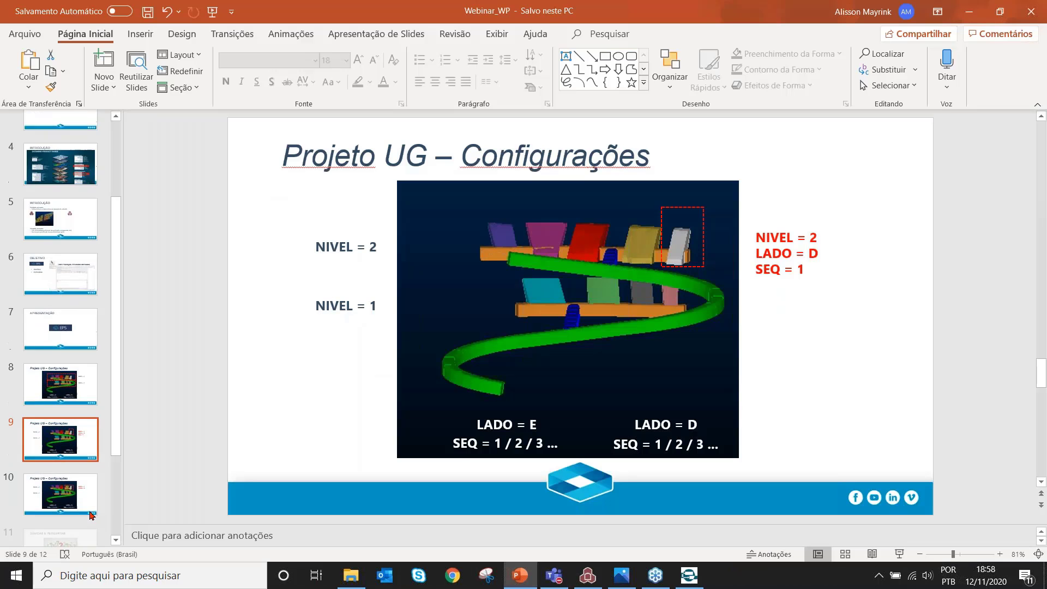
{"action": "scroll", "coordinate": [73, 468], "scroll_direction": "down", "scroll_amount": 2}
{"action": "left_click", "coordinate": [61, 504]}
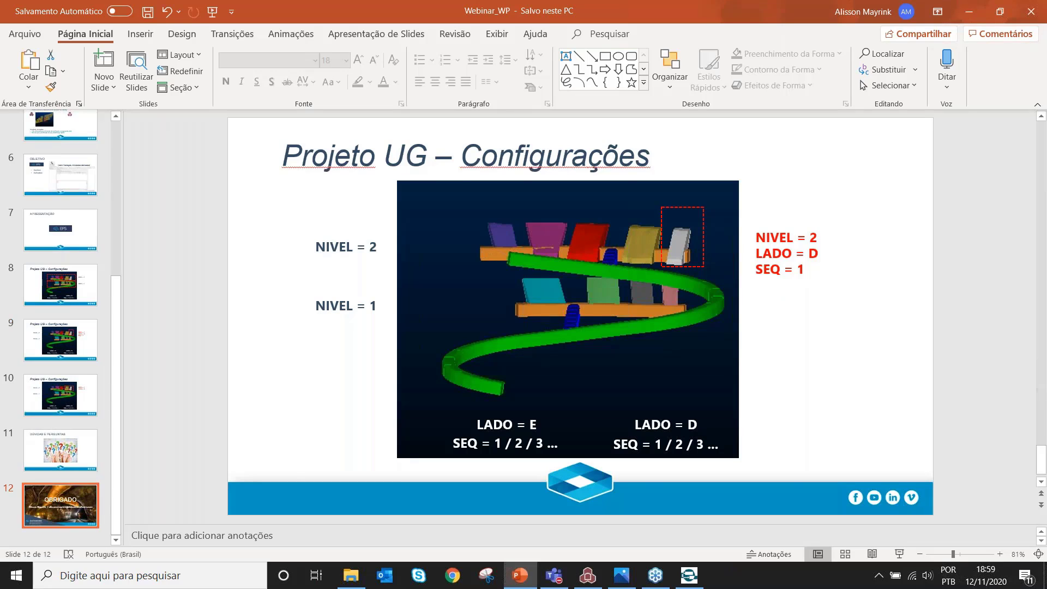